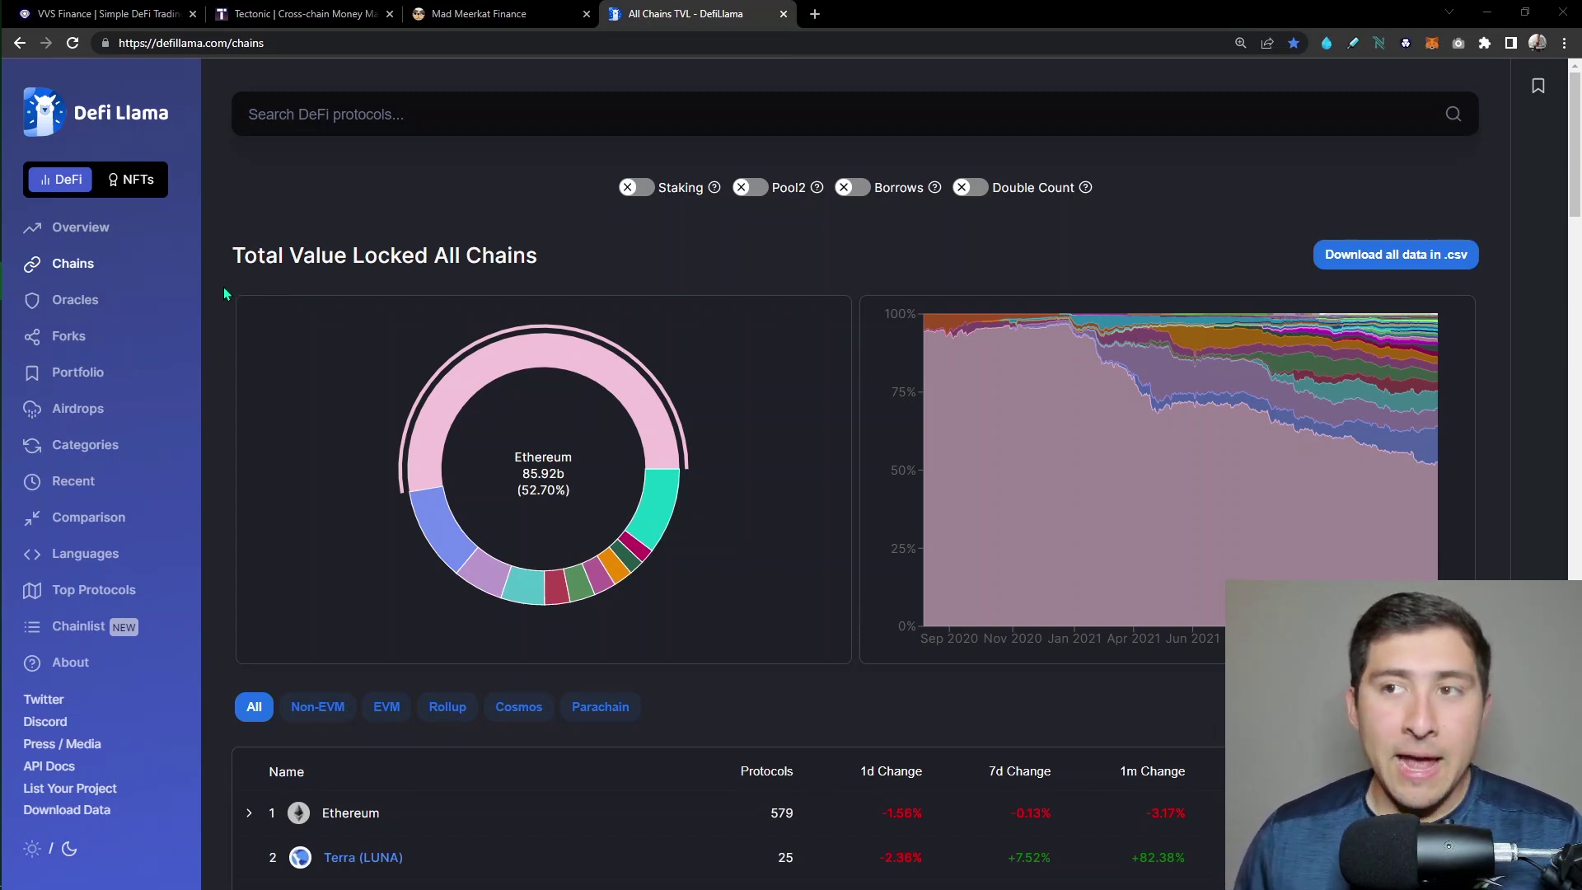
scroll(224, 289, down, 3)
scroll(224, 288, down, 2)
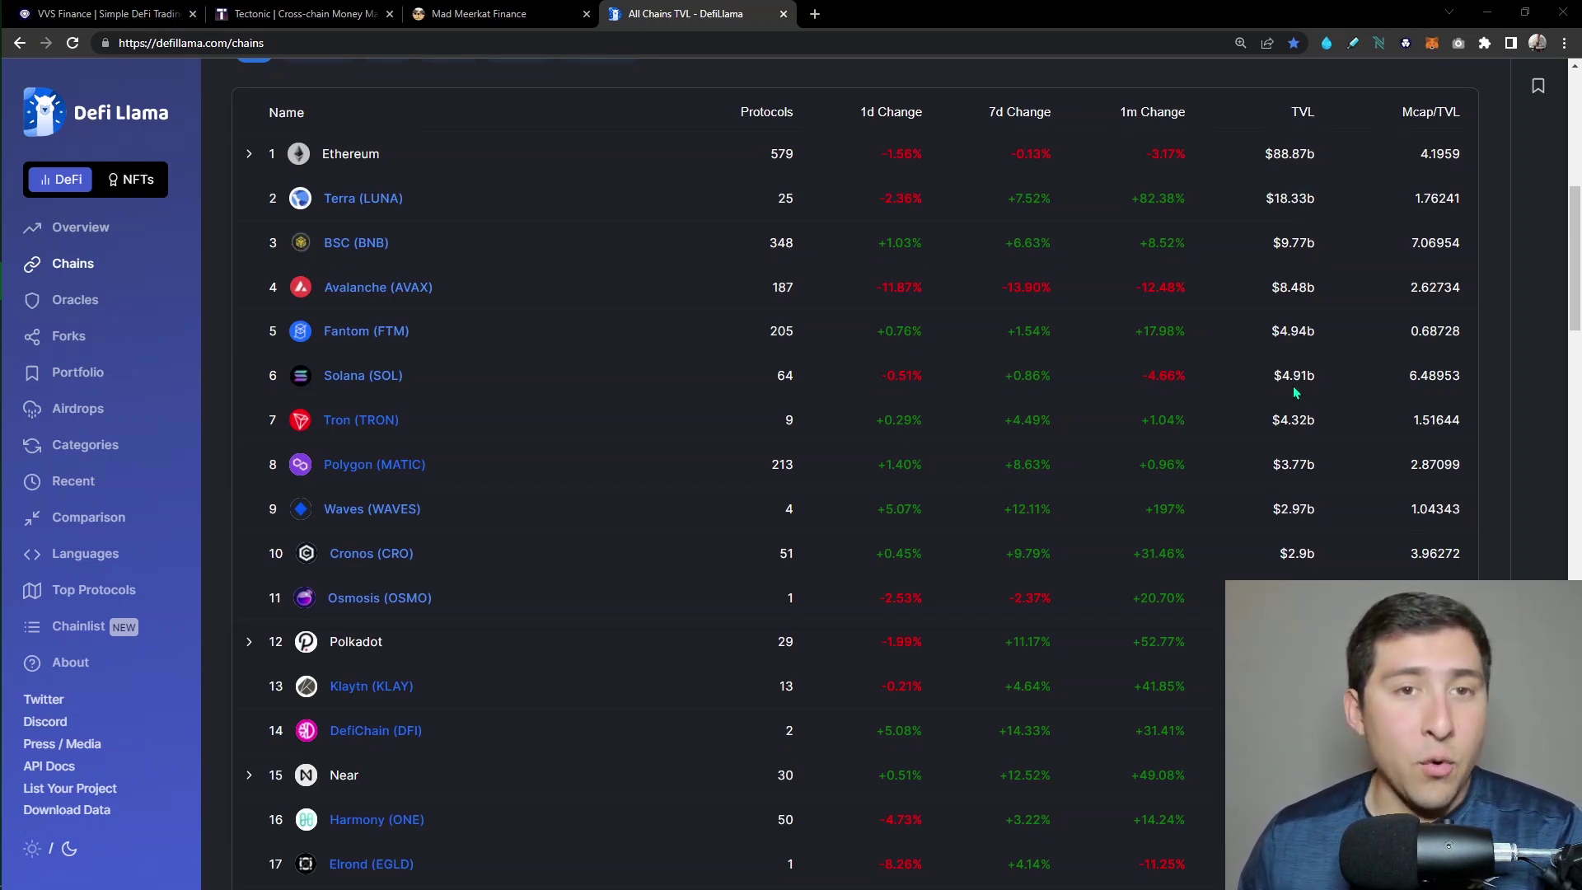
scroll(1296, 468, down, 2)
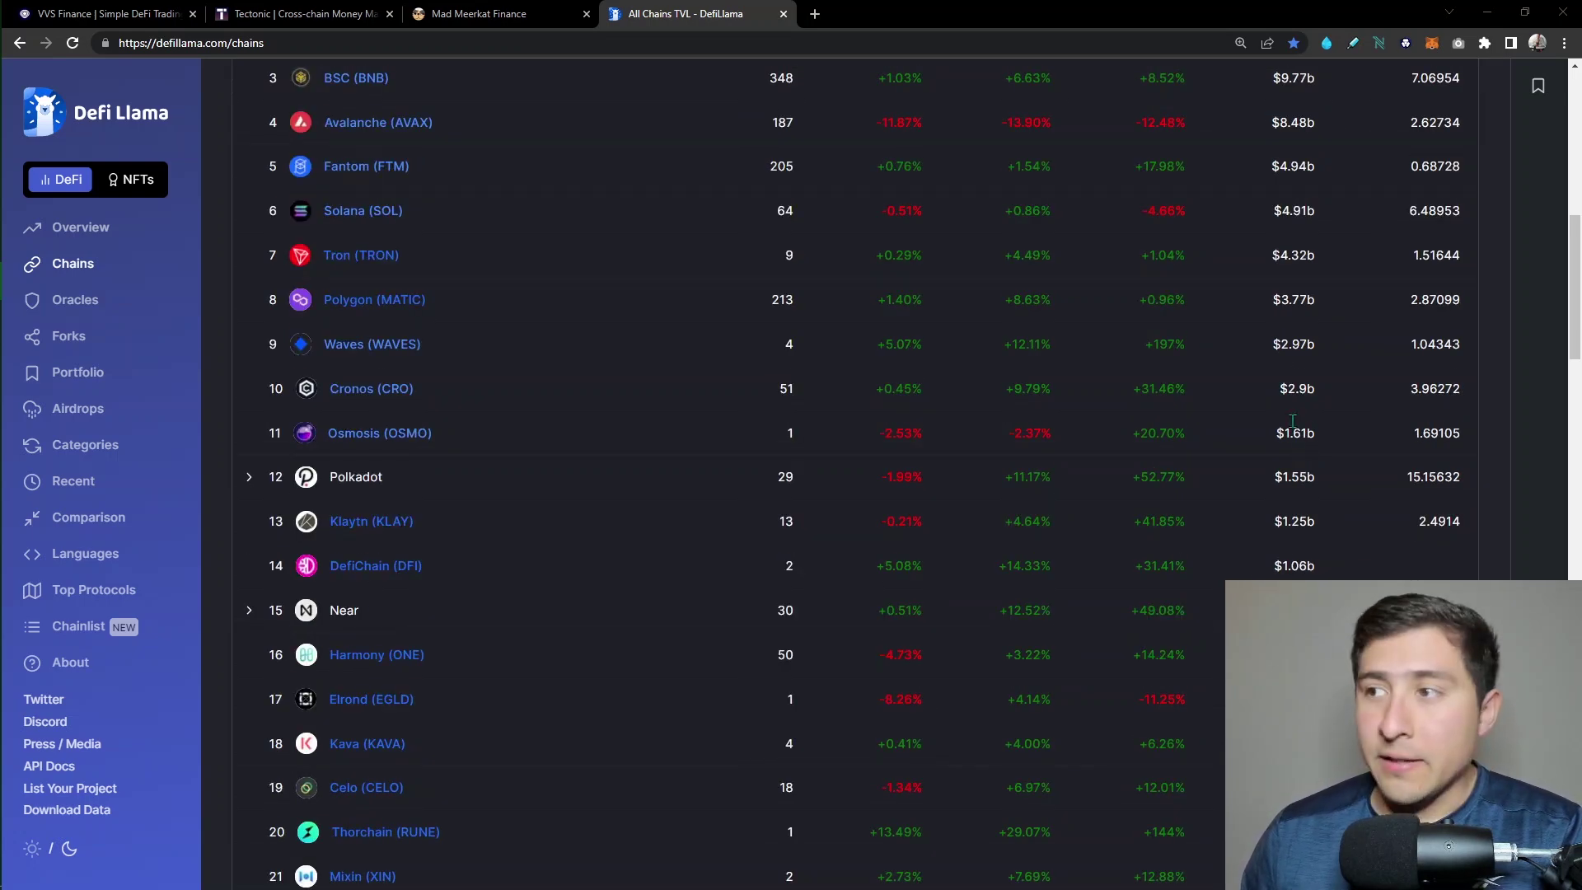
scroll(1295, 437, down, 1)
scroll(1296, 438, down, 4)
scroll(1296, 445, down, 1)
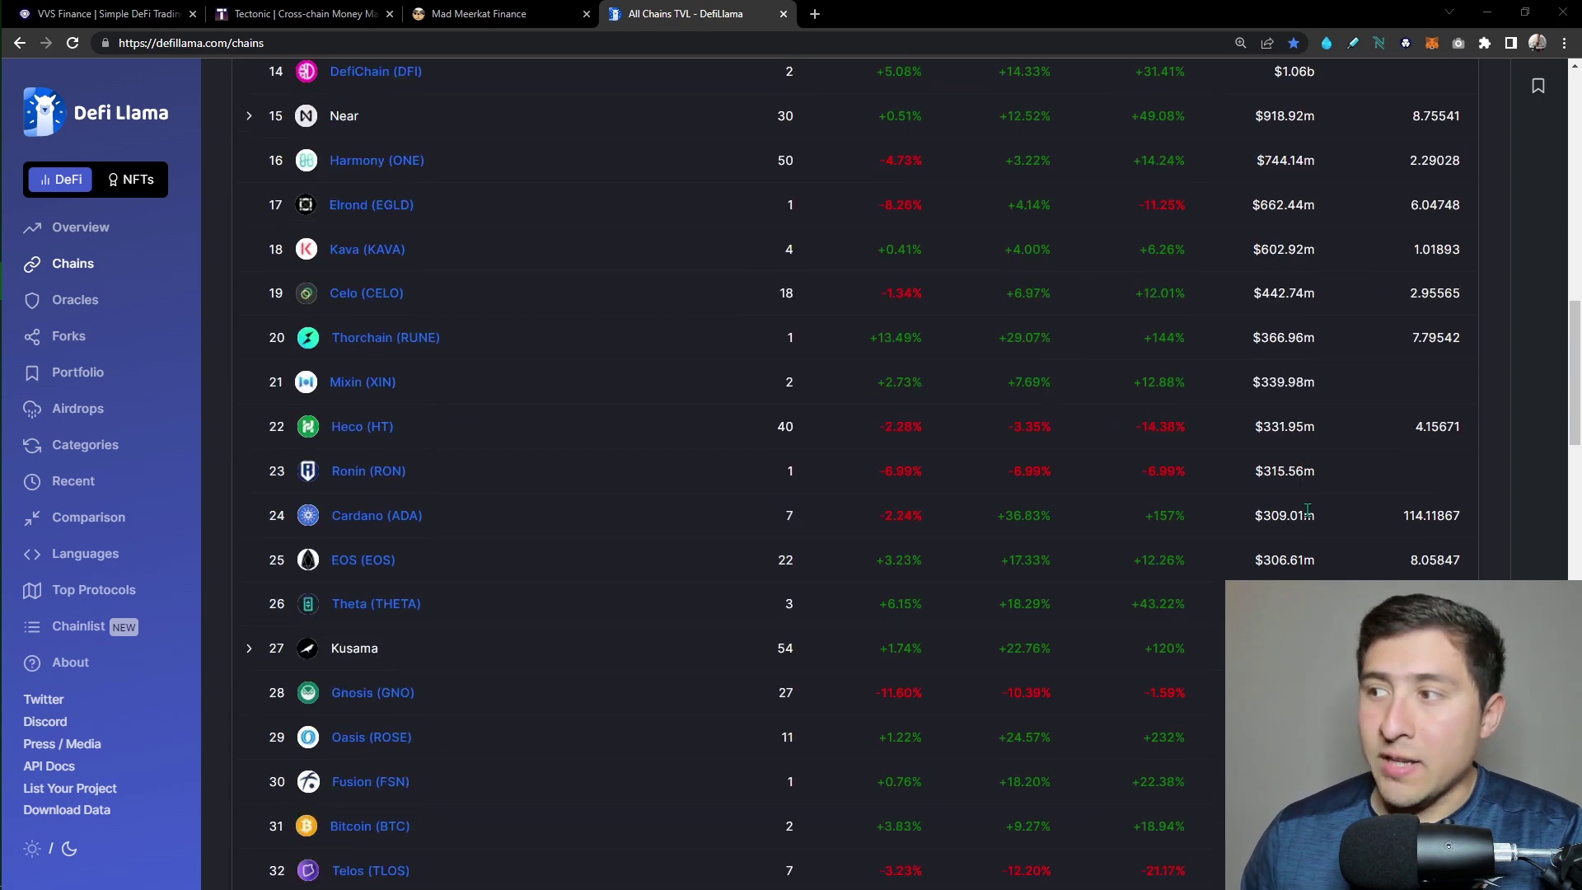
scroll(1296, 496, up, 5)
scroll(1298, 514, up, 2)
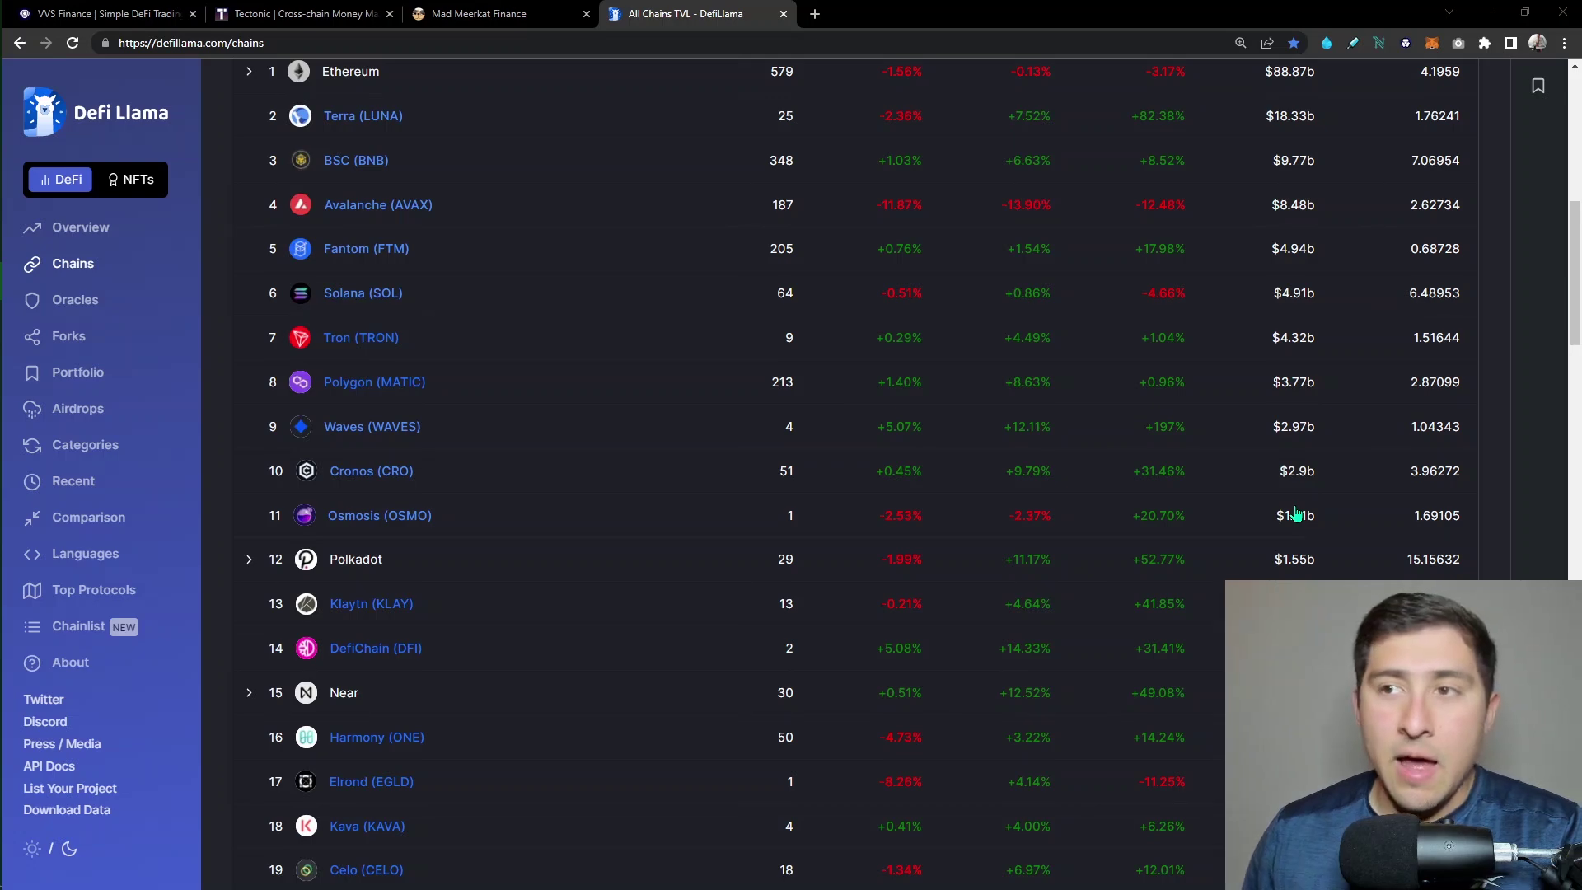
scroll(1296, 514, up, 2)
scroll(1287, 515, down, 2)
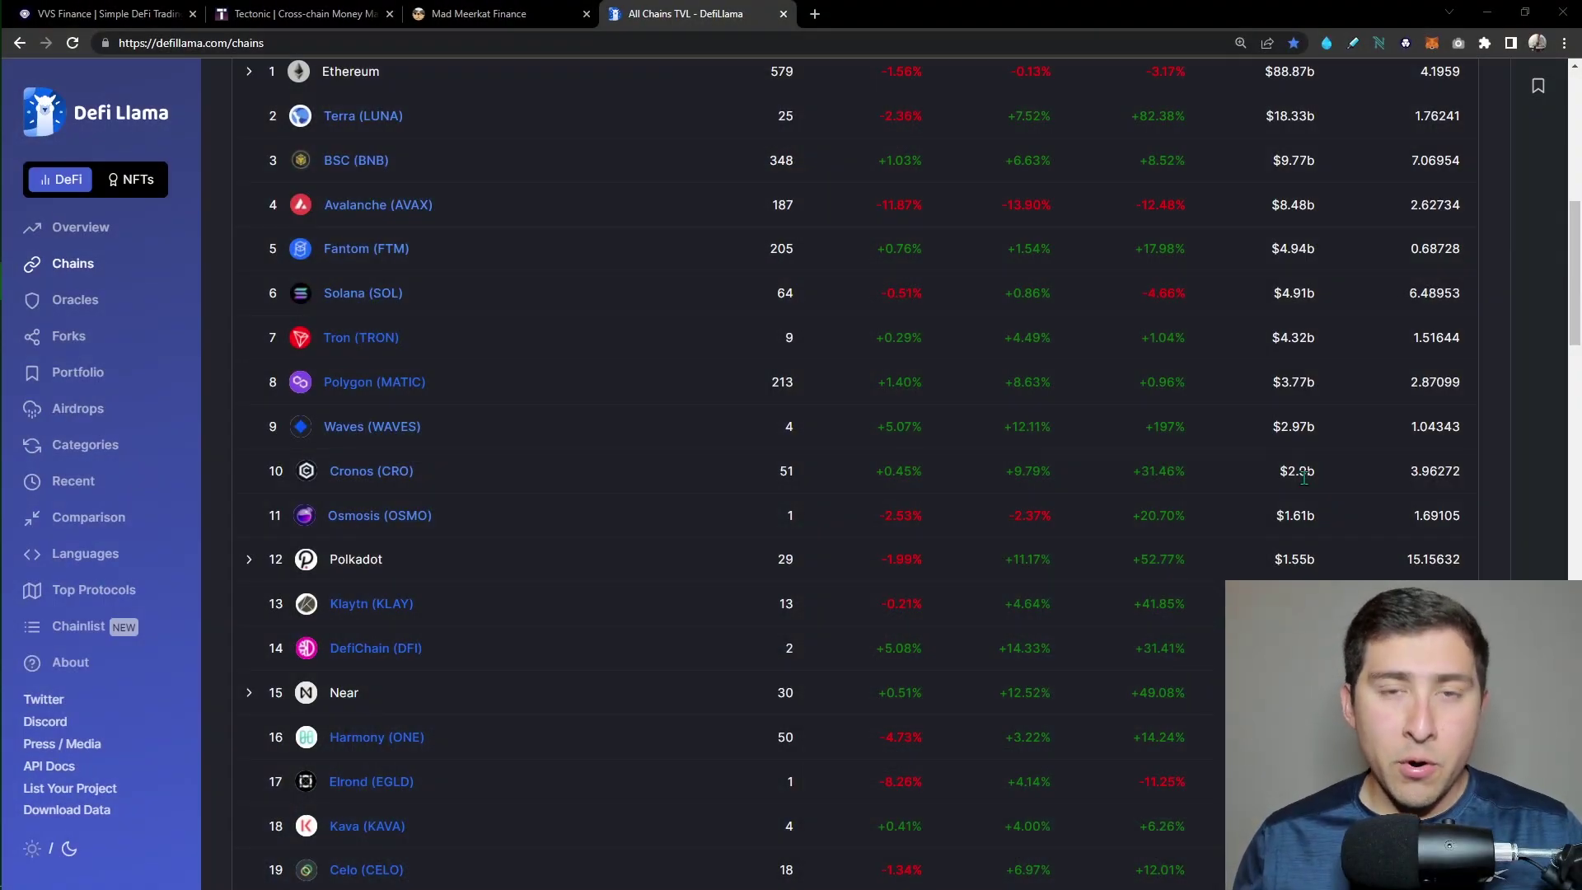
scroll(471, 337, up, 1)
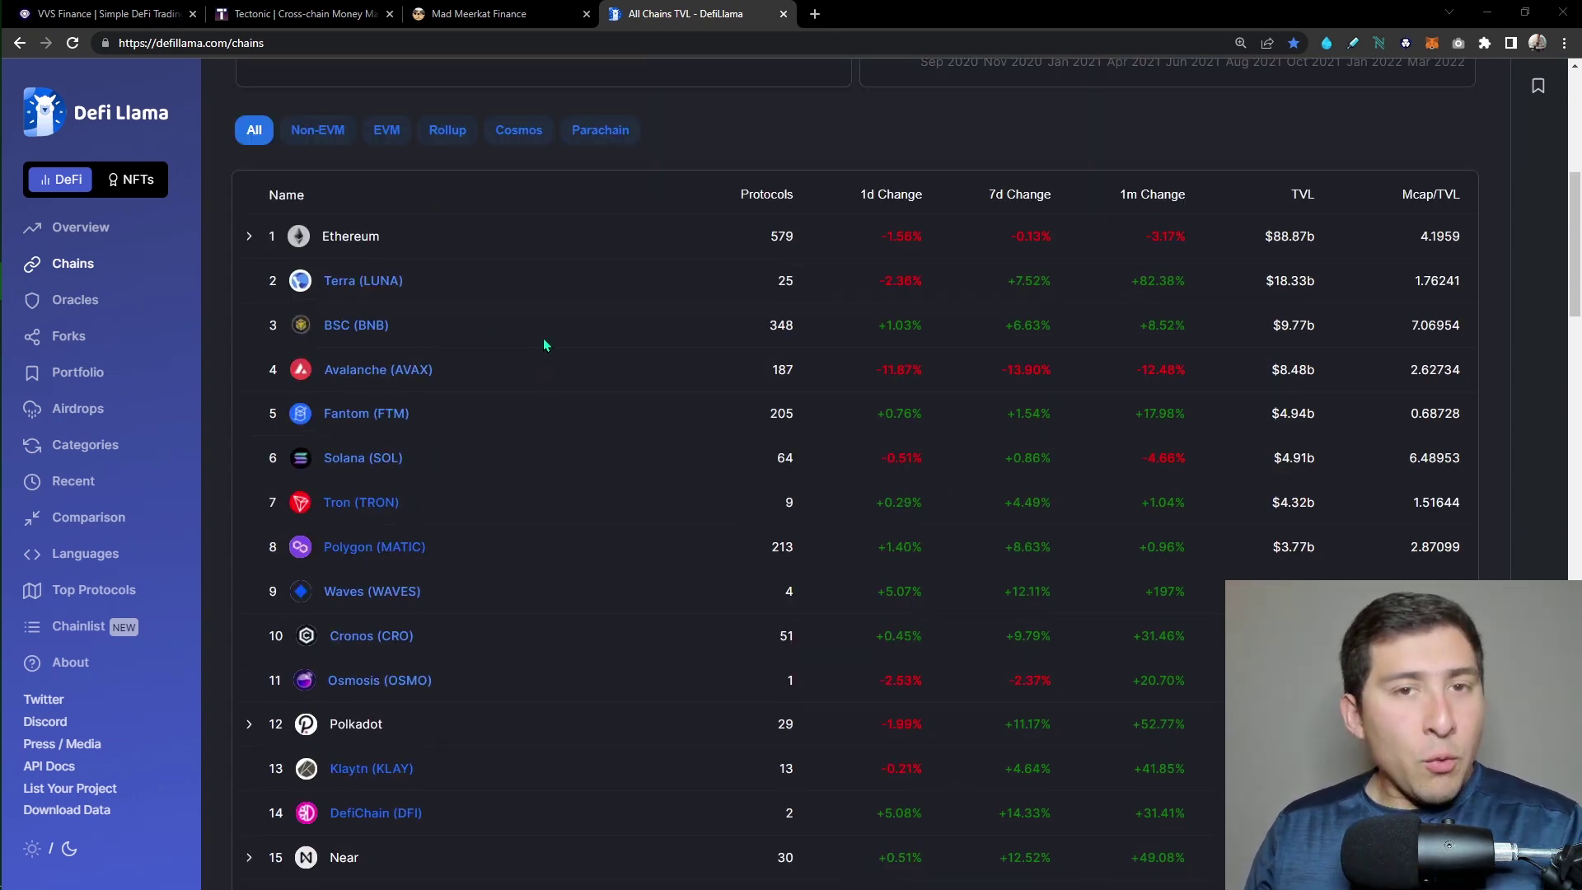
scroll(539, 559, down, 1)
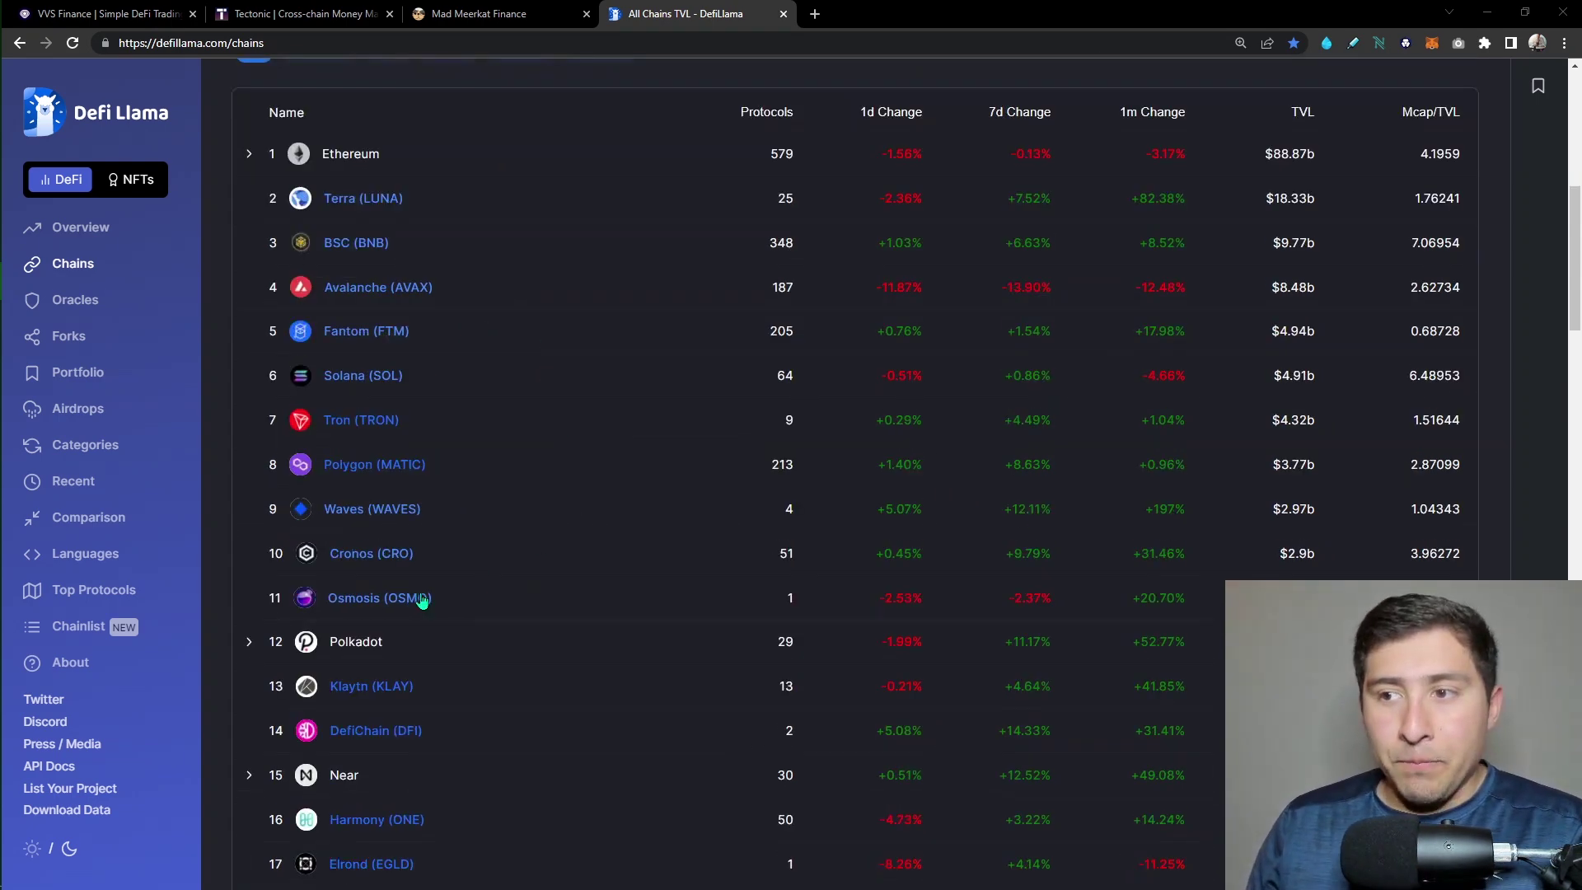
Open the Cronos rankings and highlight the top three protocols' TVL, led by VVS Finance at $1.29b.
click(365, 562)
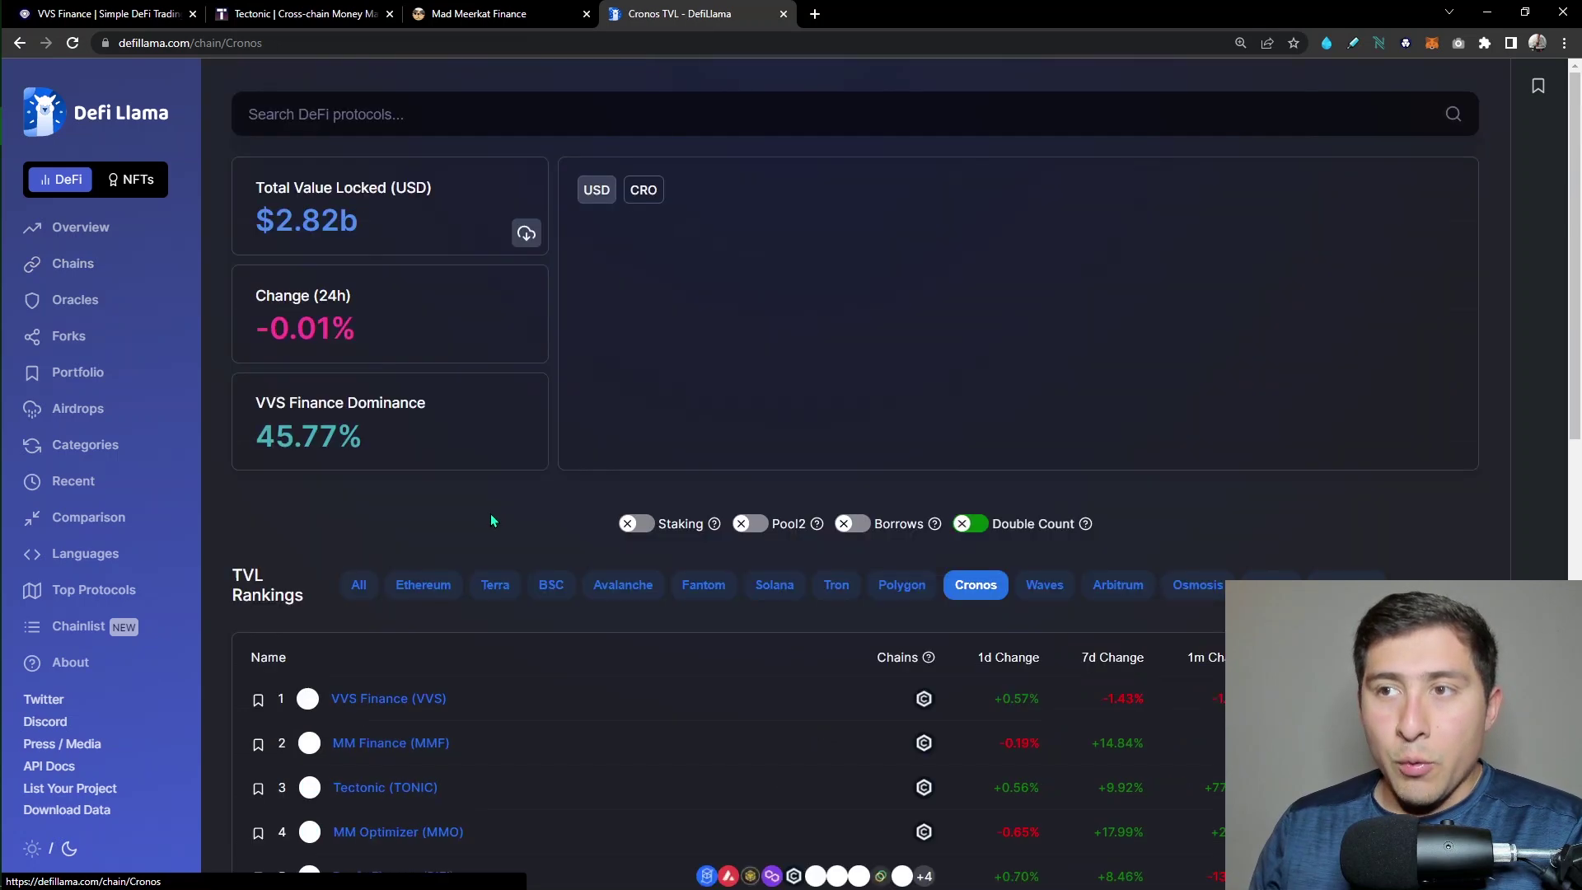
scroll(495, 507, down, 1)
scroll(370, 396, down, 1)
scroll(362, 376, down, 1)
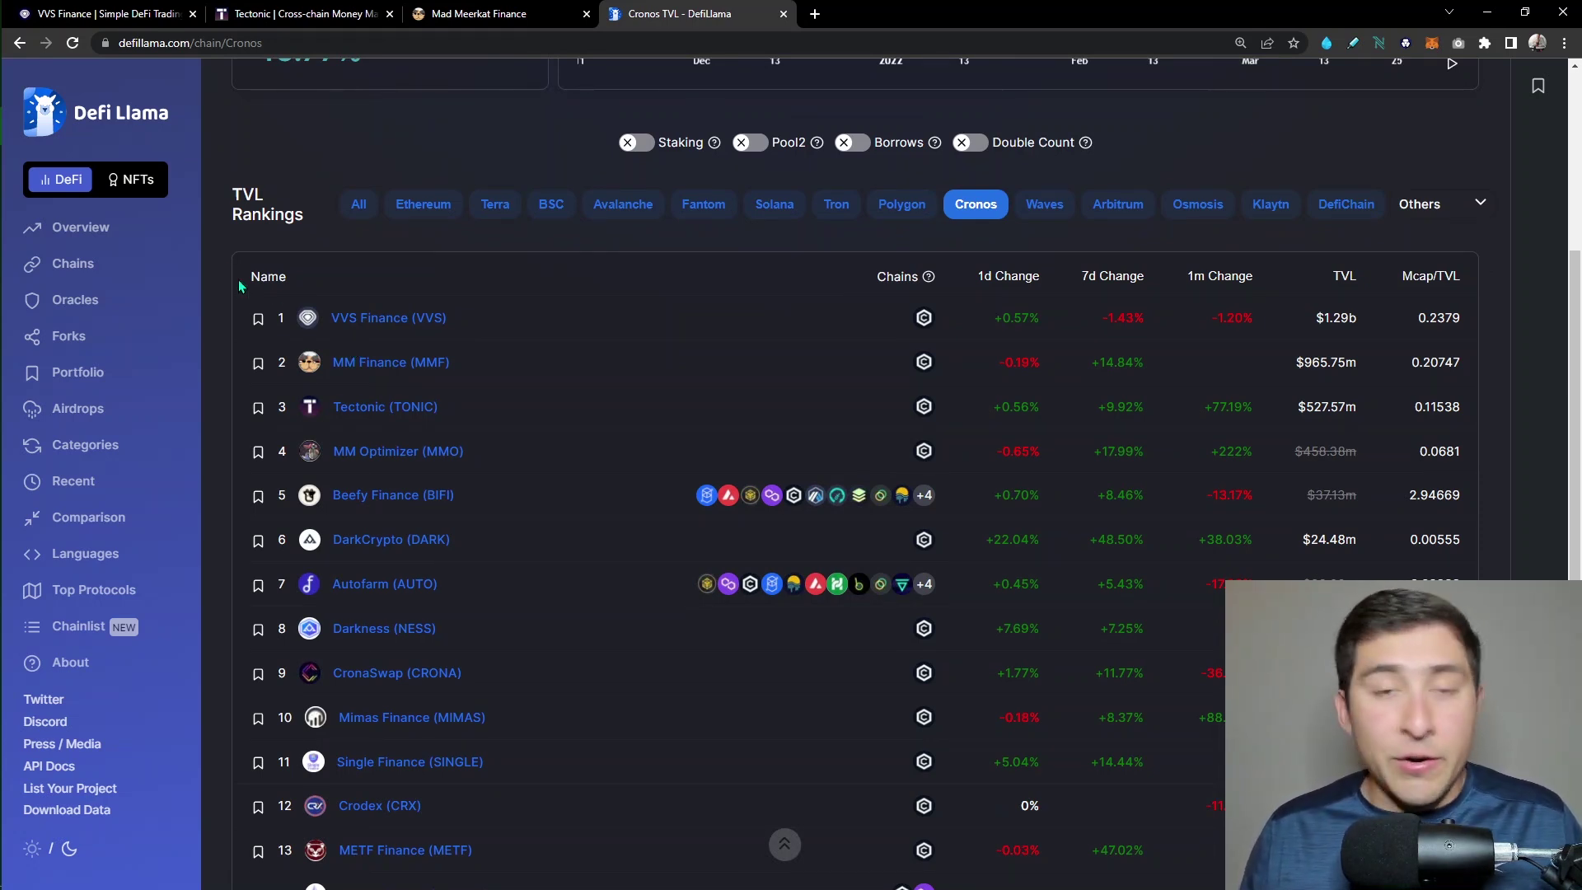
scroll(357, 266, down, 2)
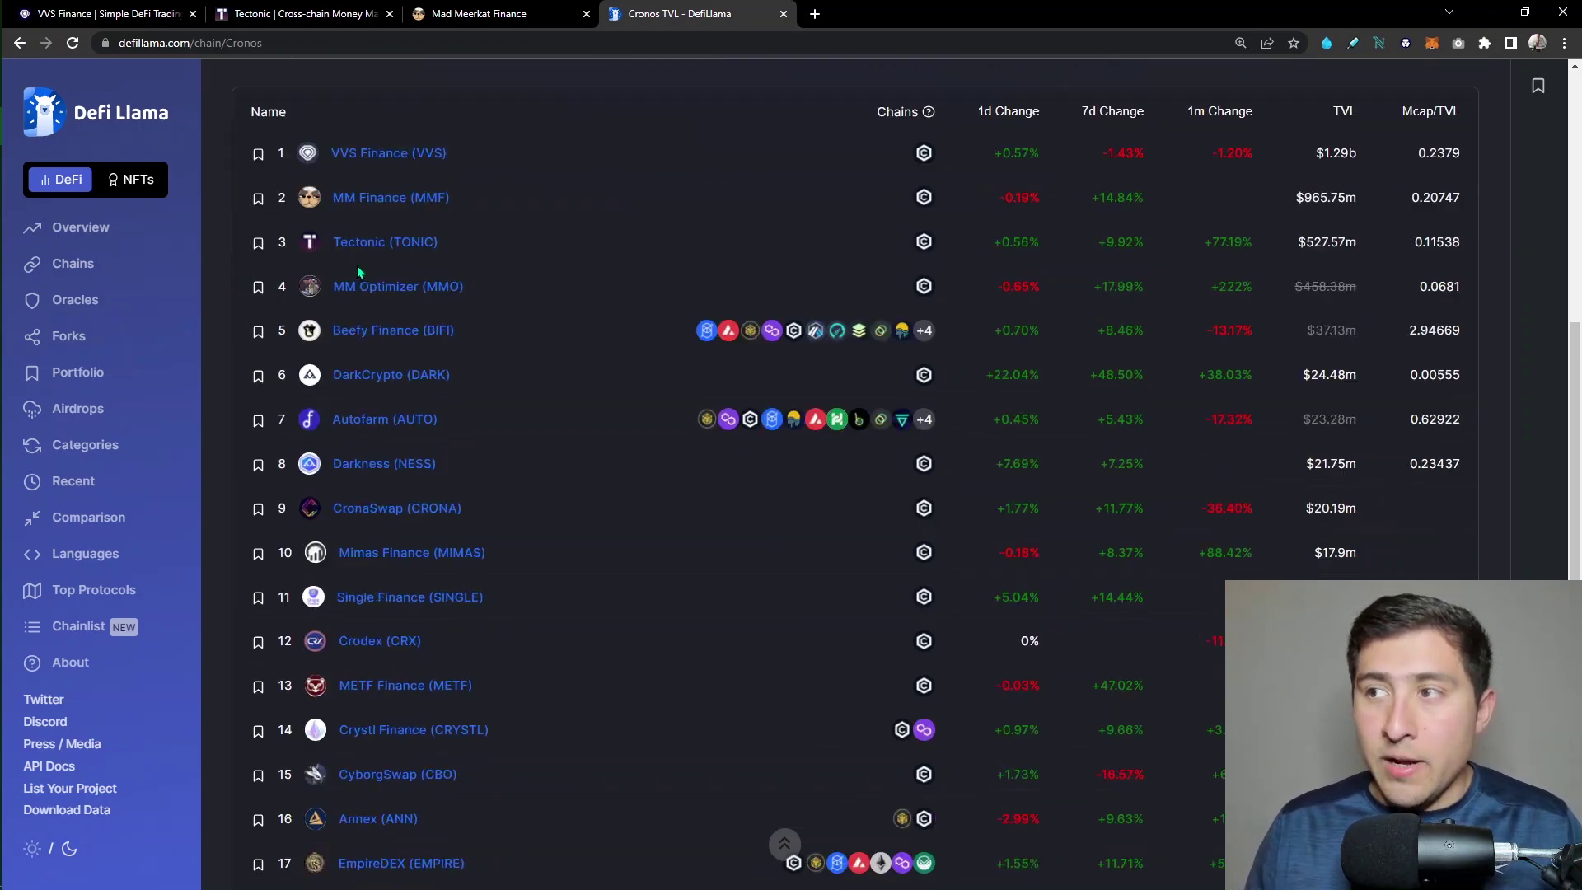
scroll(538, 297, up, 1)
scroll(216, 376, up, 1)
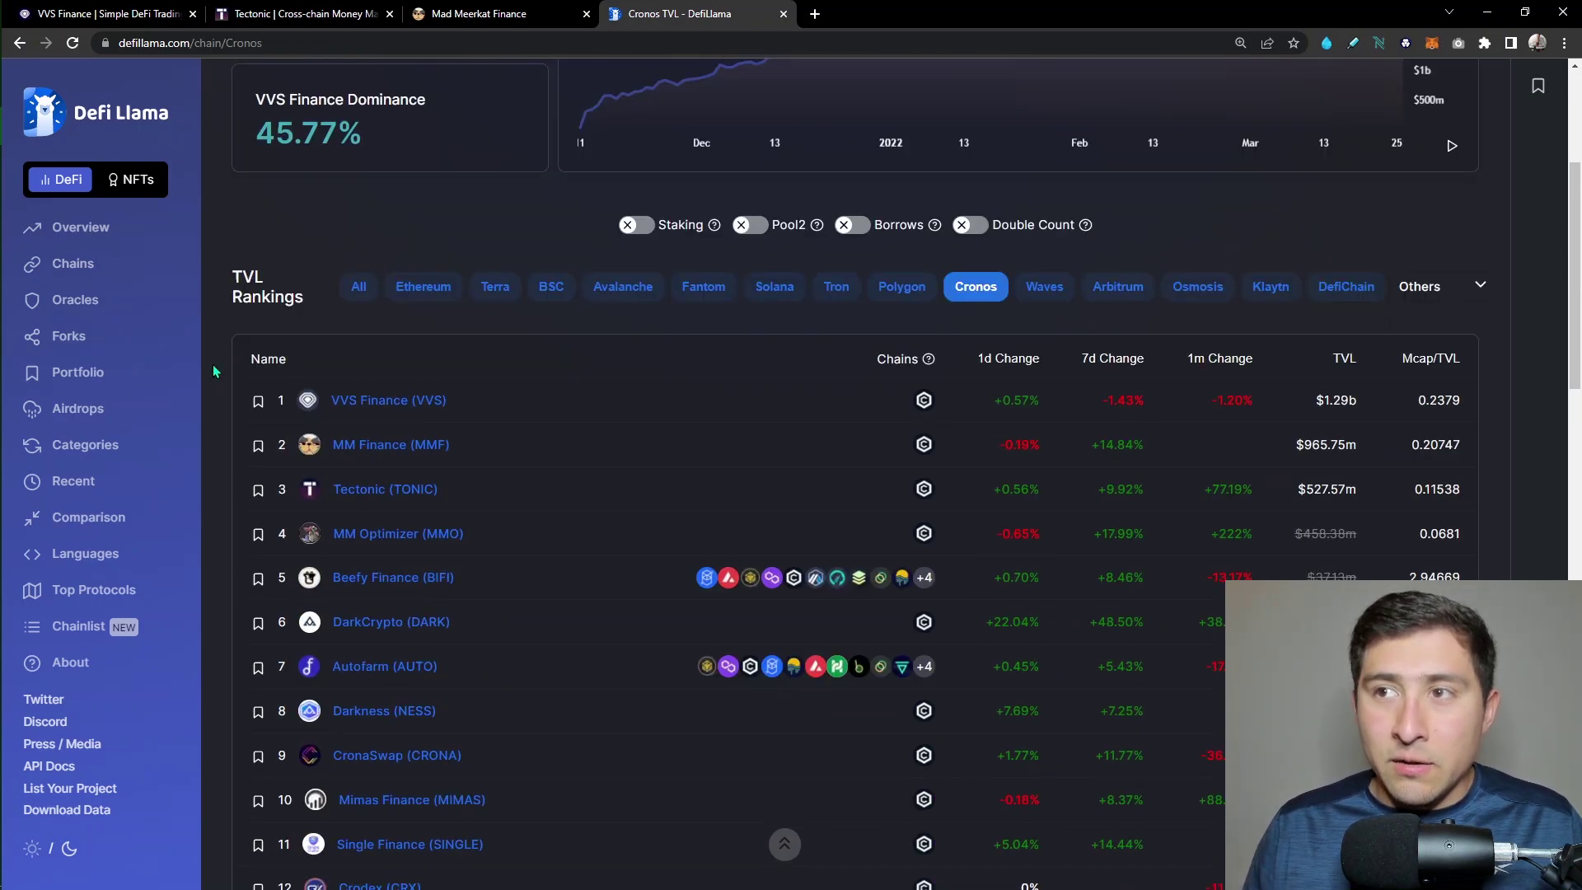
scroll(216, 374, down, 2)
scroll(217, 373, down, 7)
scroll(219, 373, down, 5)
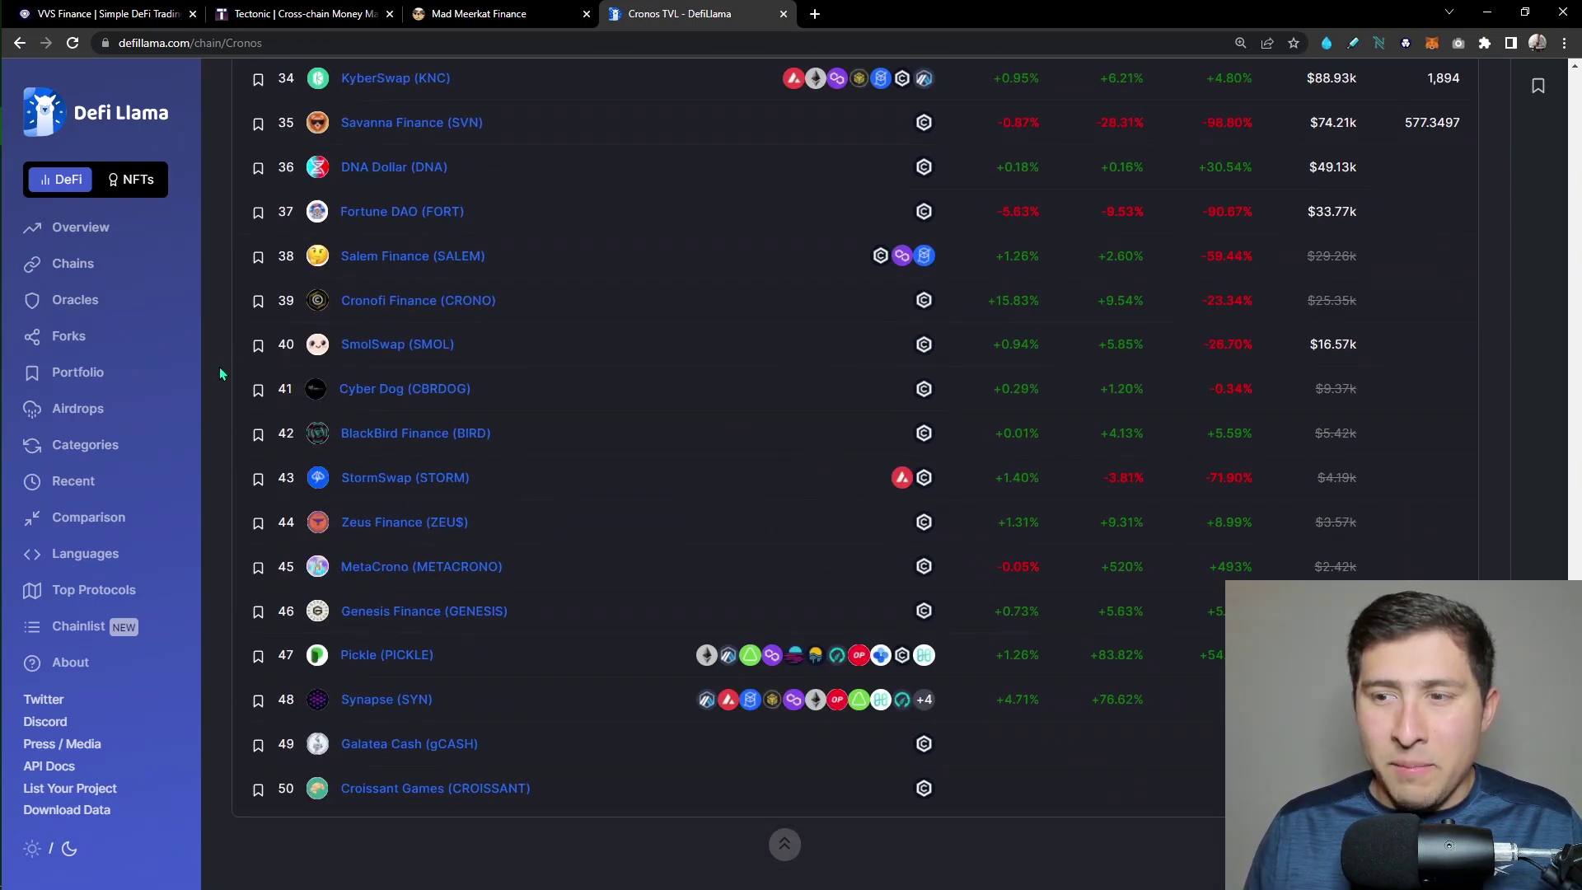
scroll(219, 368, up, 2)
scroll(222, 368, up, 2)
scroll(223, 369, up, 3)
scroll(222, 368, up, 2)
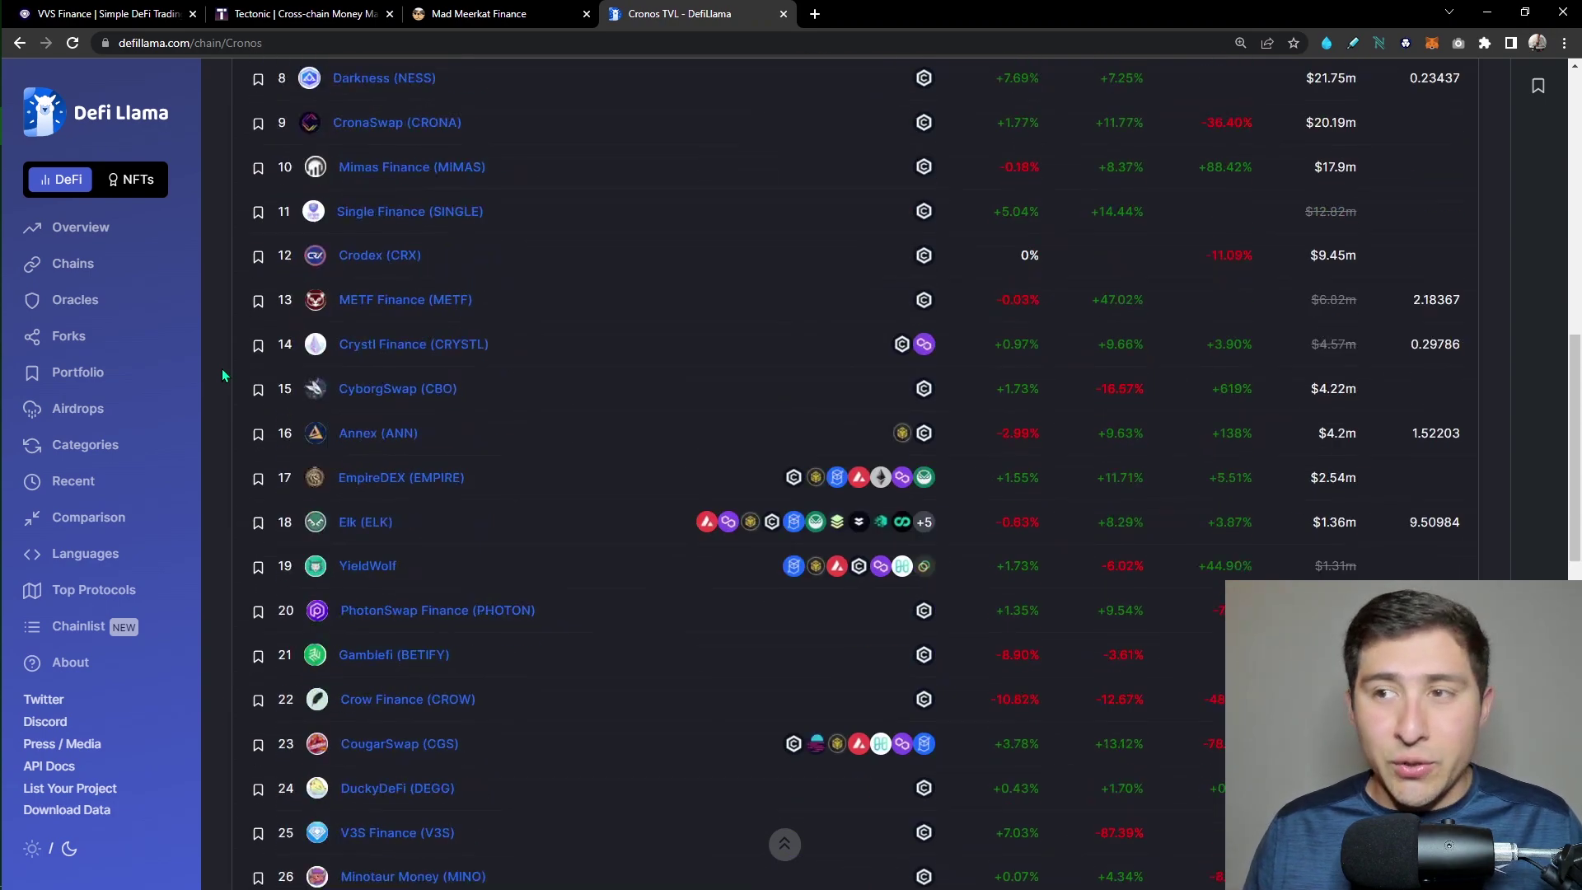
scroll(221, 368, up, 4)
scroll(221, 368, up, 2)
scroll(398, 409, down, 1)
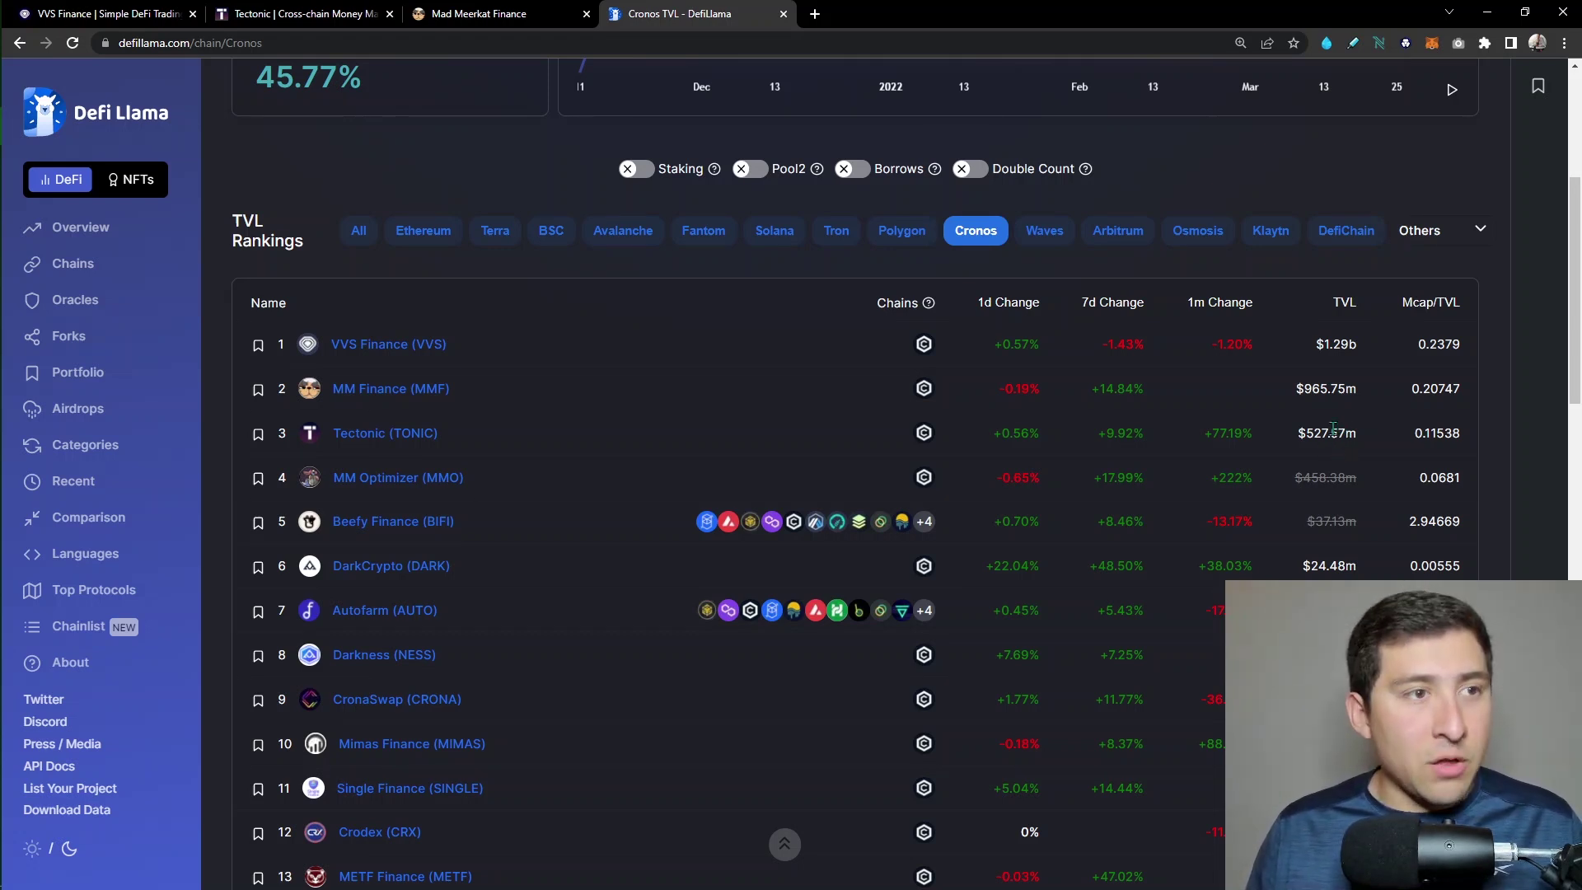
drag(1363, 438, 1318, 361)
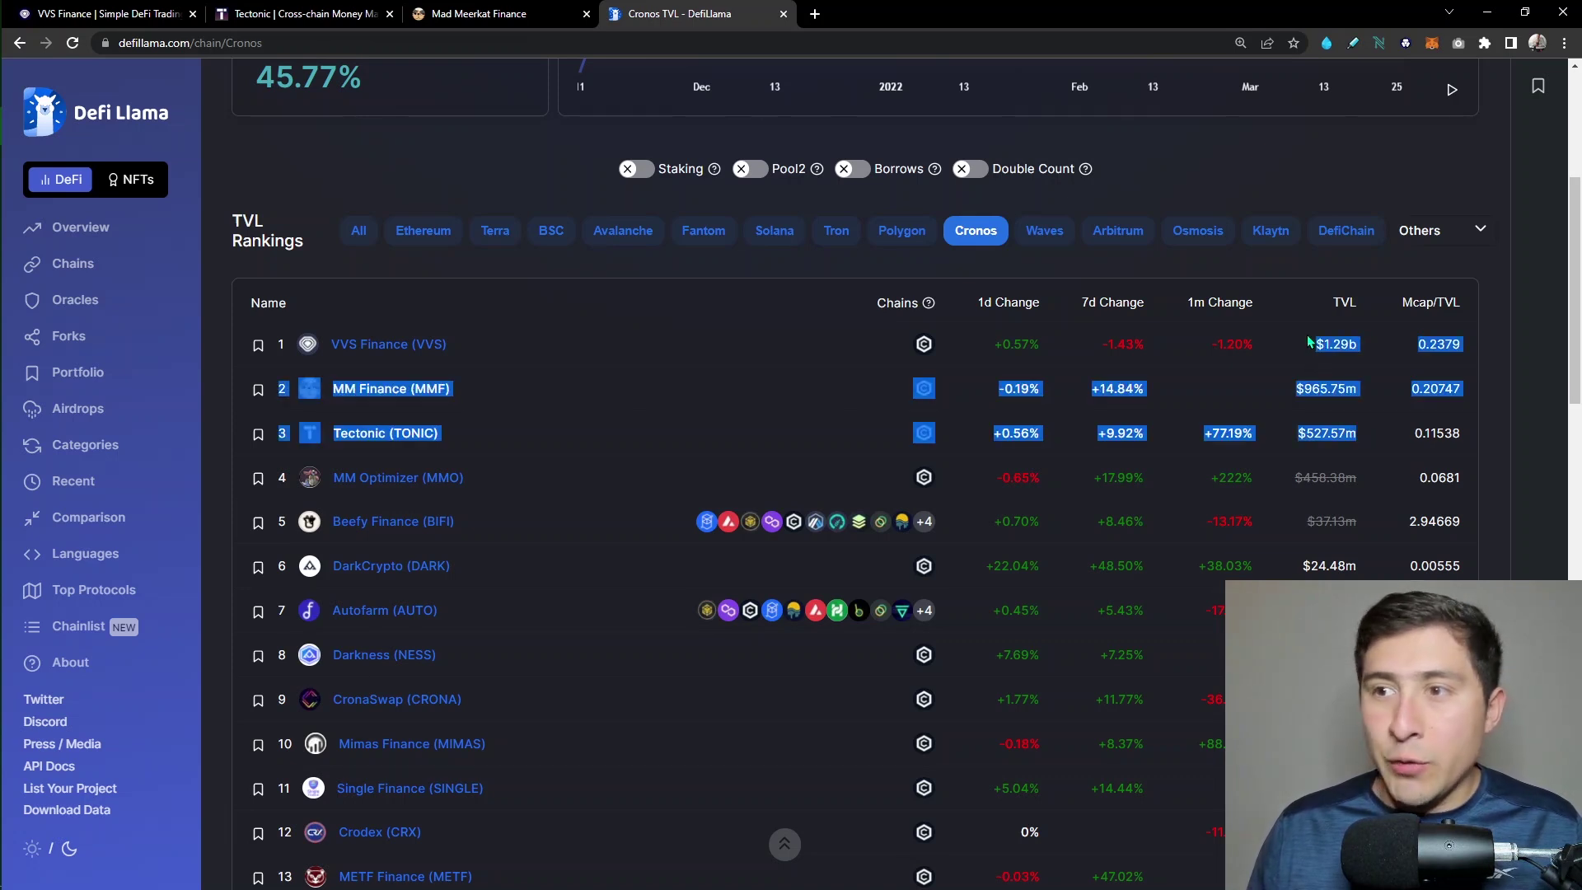
click(1229, 198)
mouse_move(902, 302)
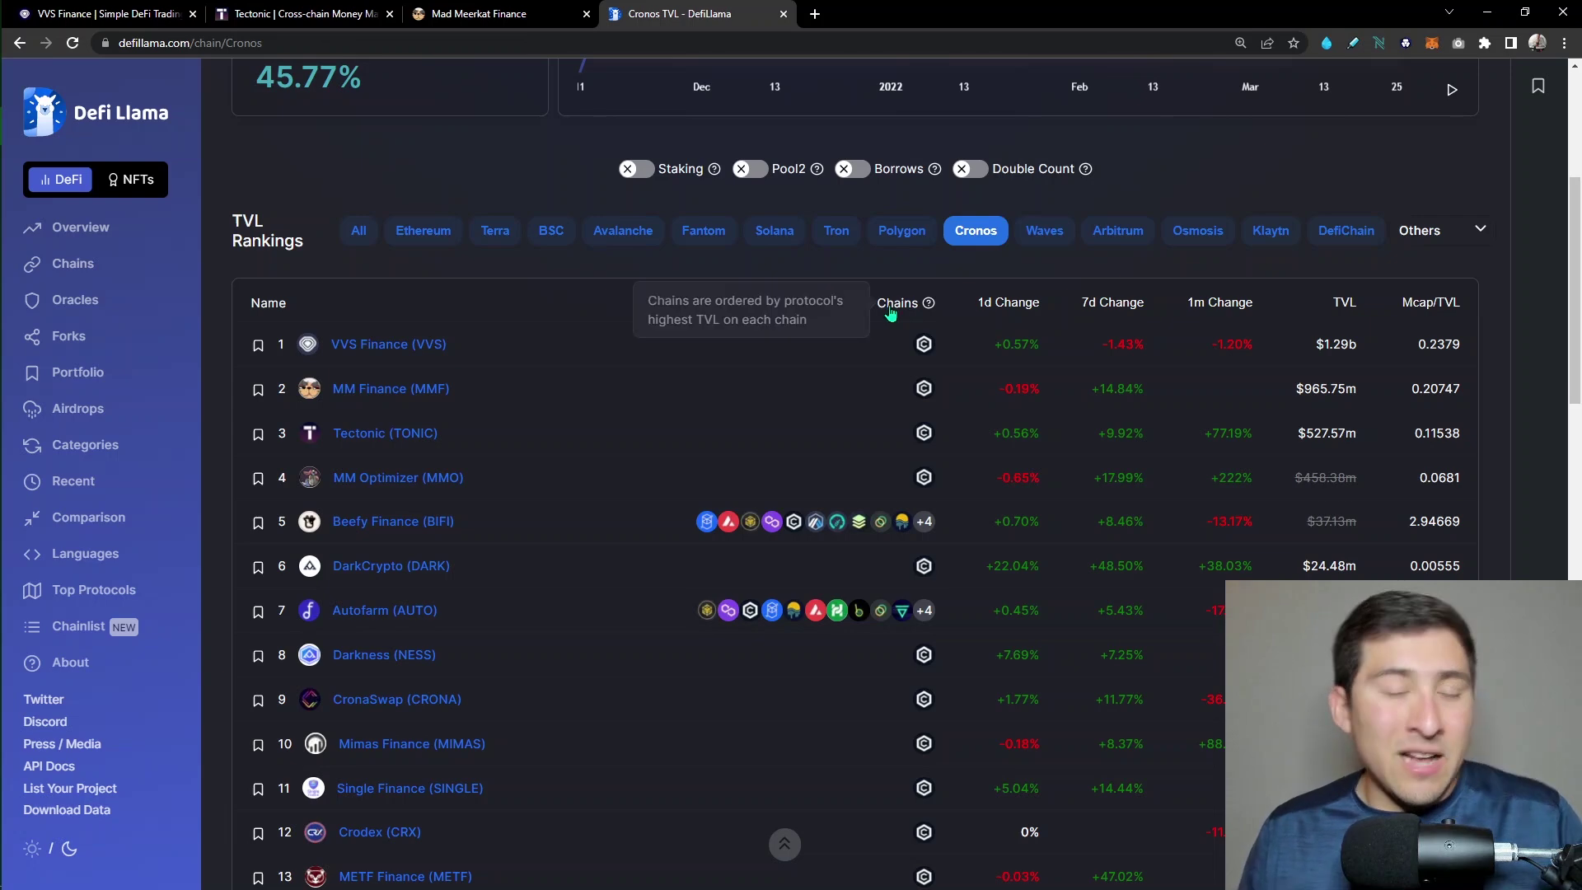
scroll(899, 310, up, 1)
scroll(321, 291, down, 1)
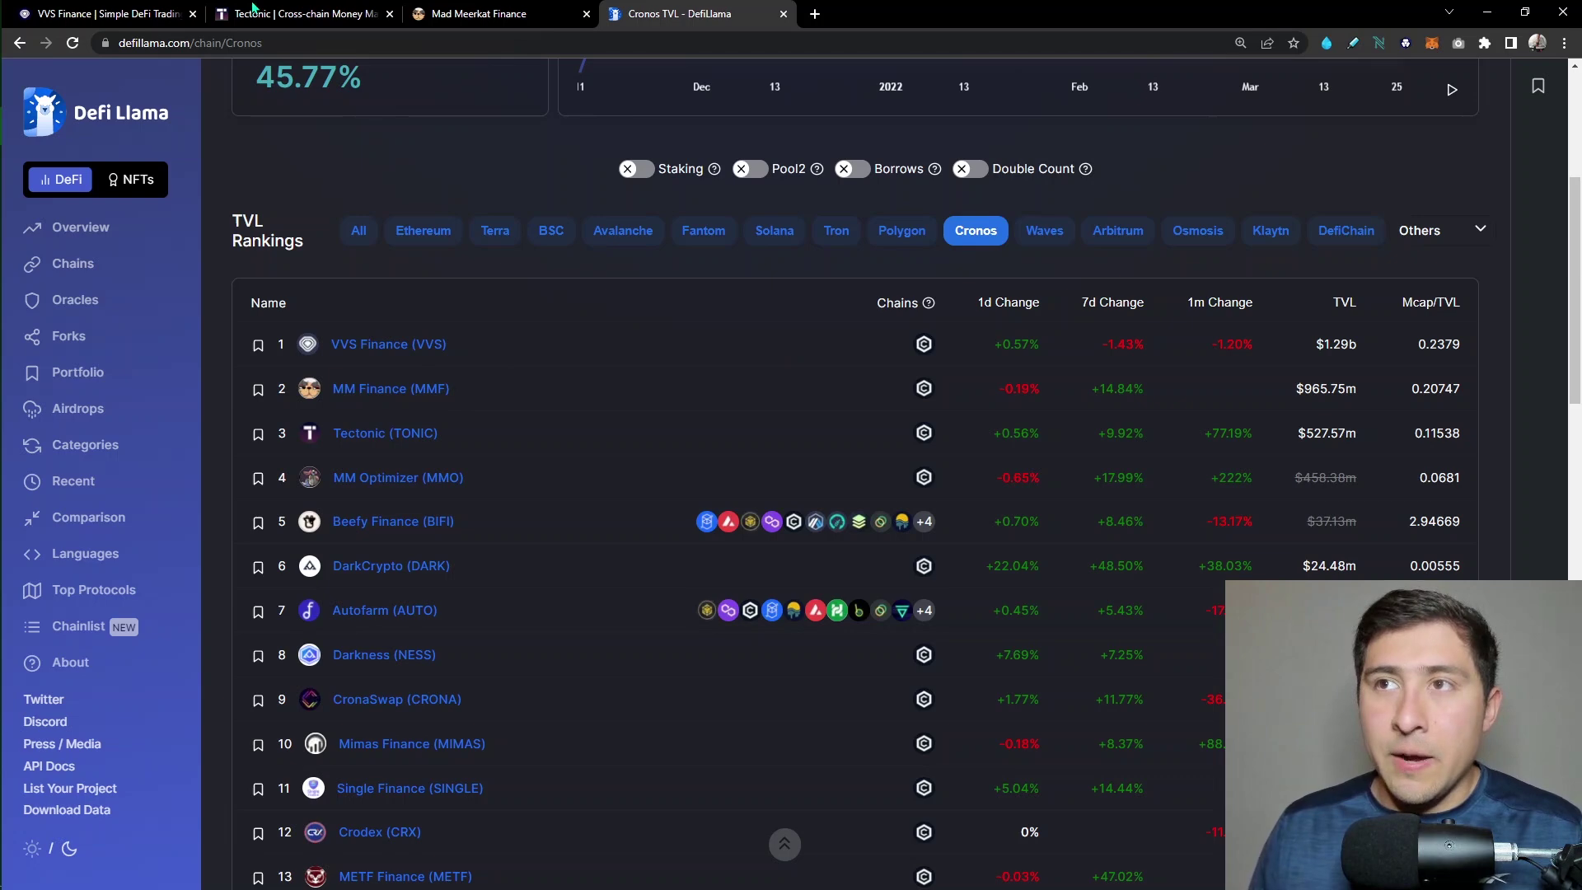
Switch to VVS Finance and check the connected wallet showing $409.77 deposits and $23.17 to harvest.
click(109, 12)
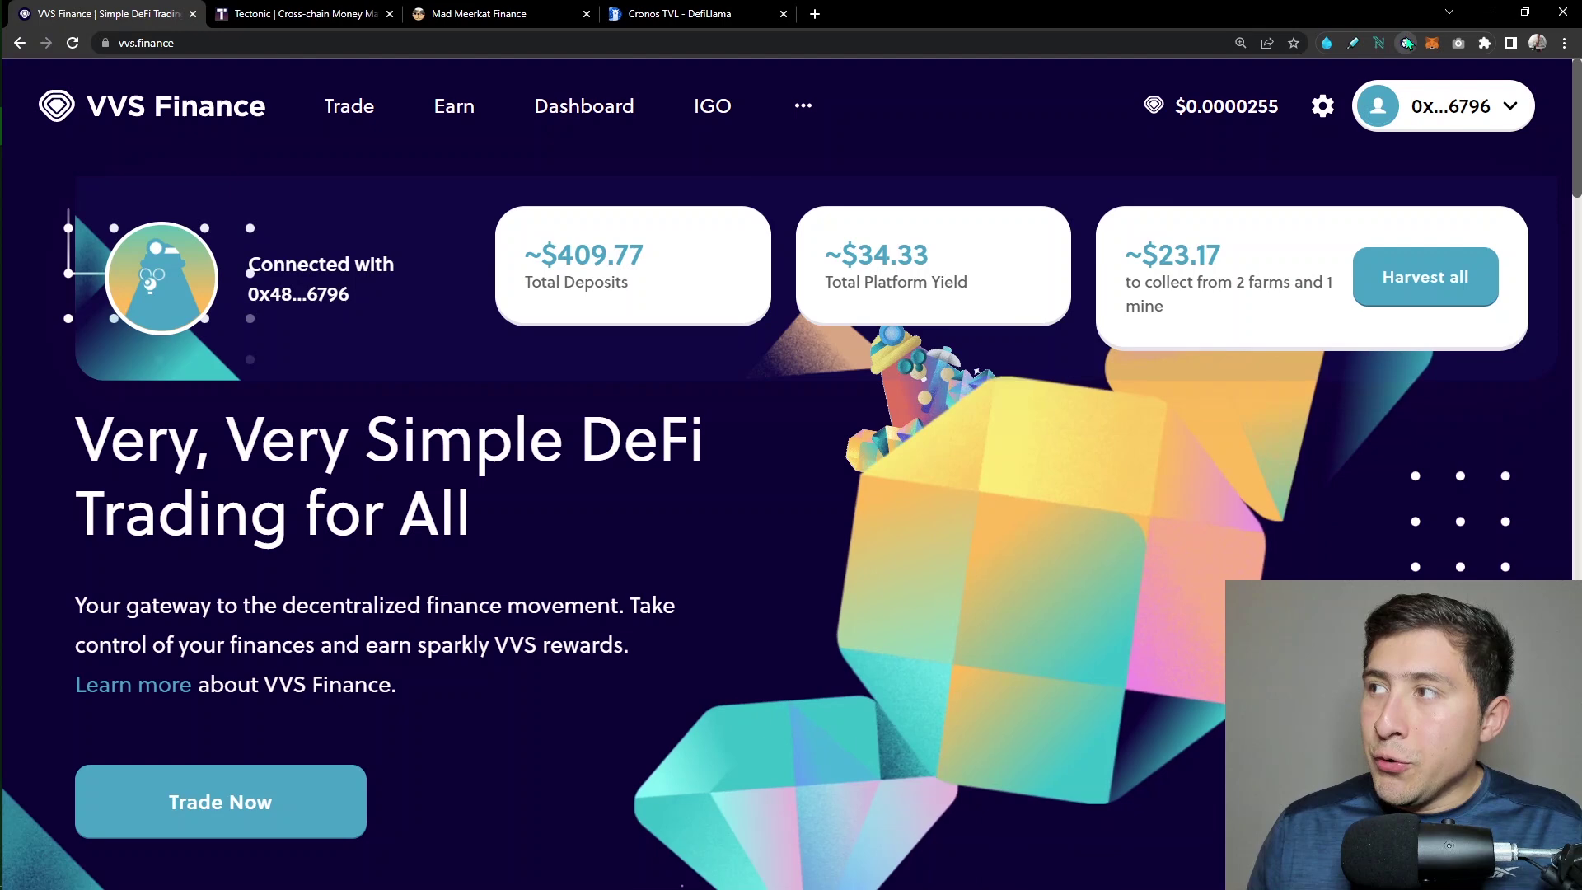
click(1407, 43)
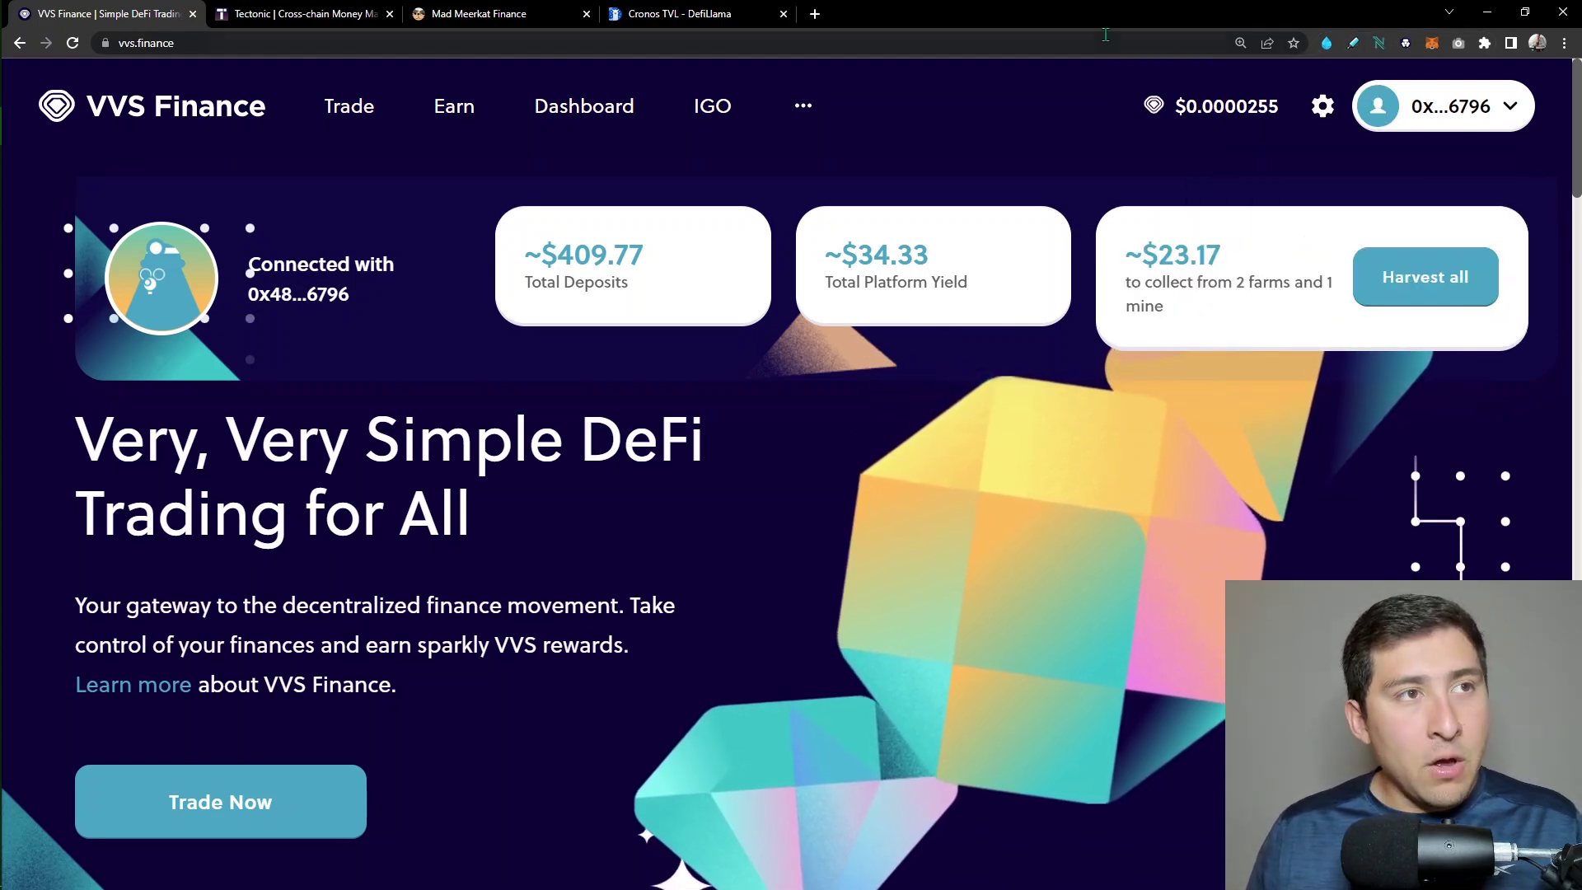
Enter 'crypto.com defi wallet extension' in a new tab without searching, then return to VVS Finance.
click(815, 14)
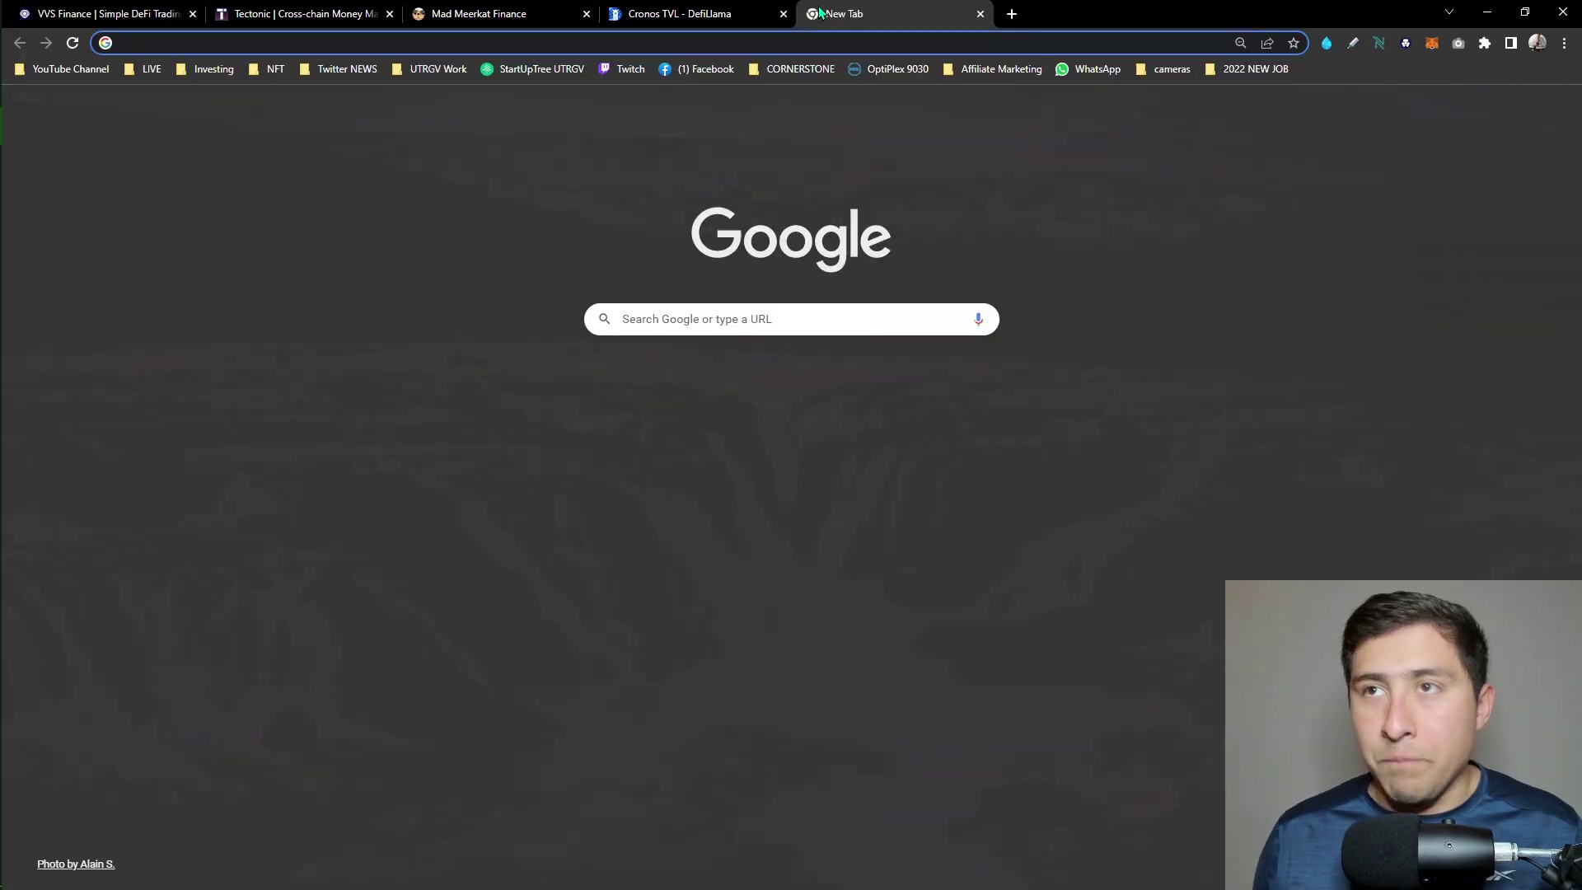
text(crypt)
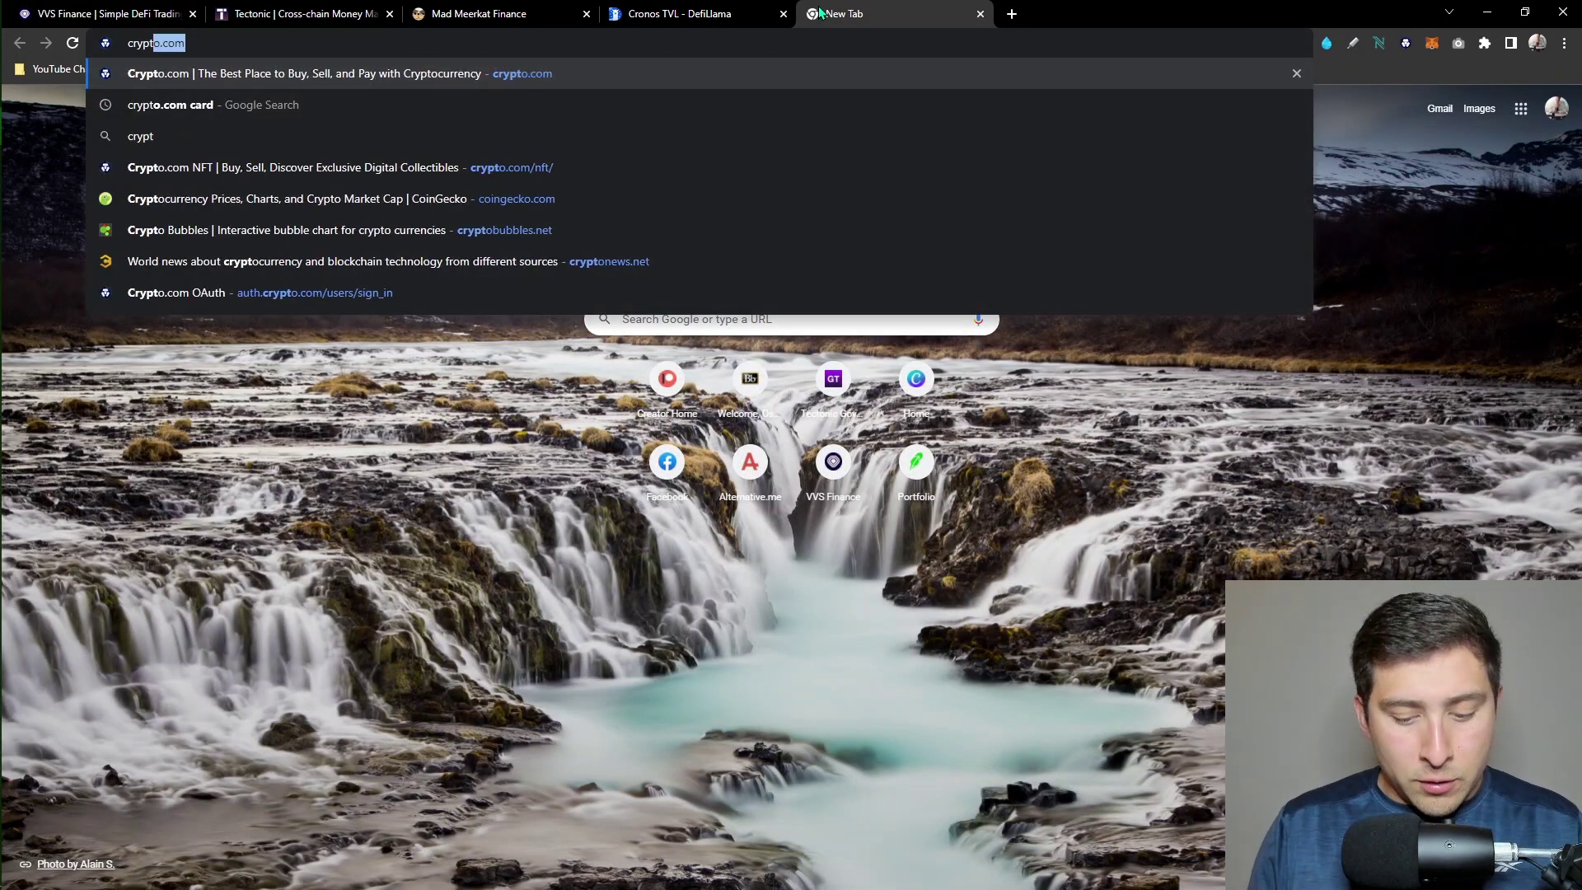
text(o.com)
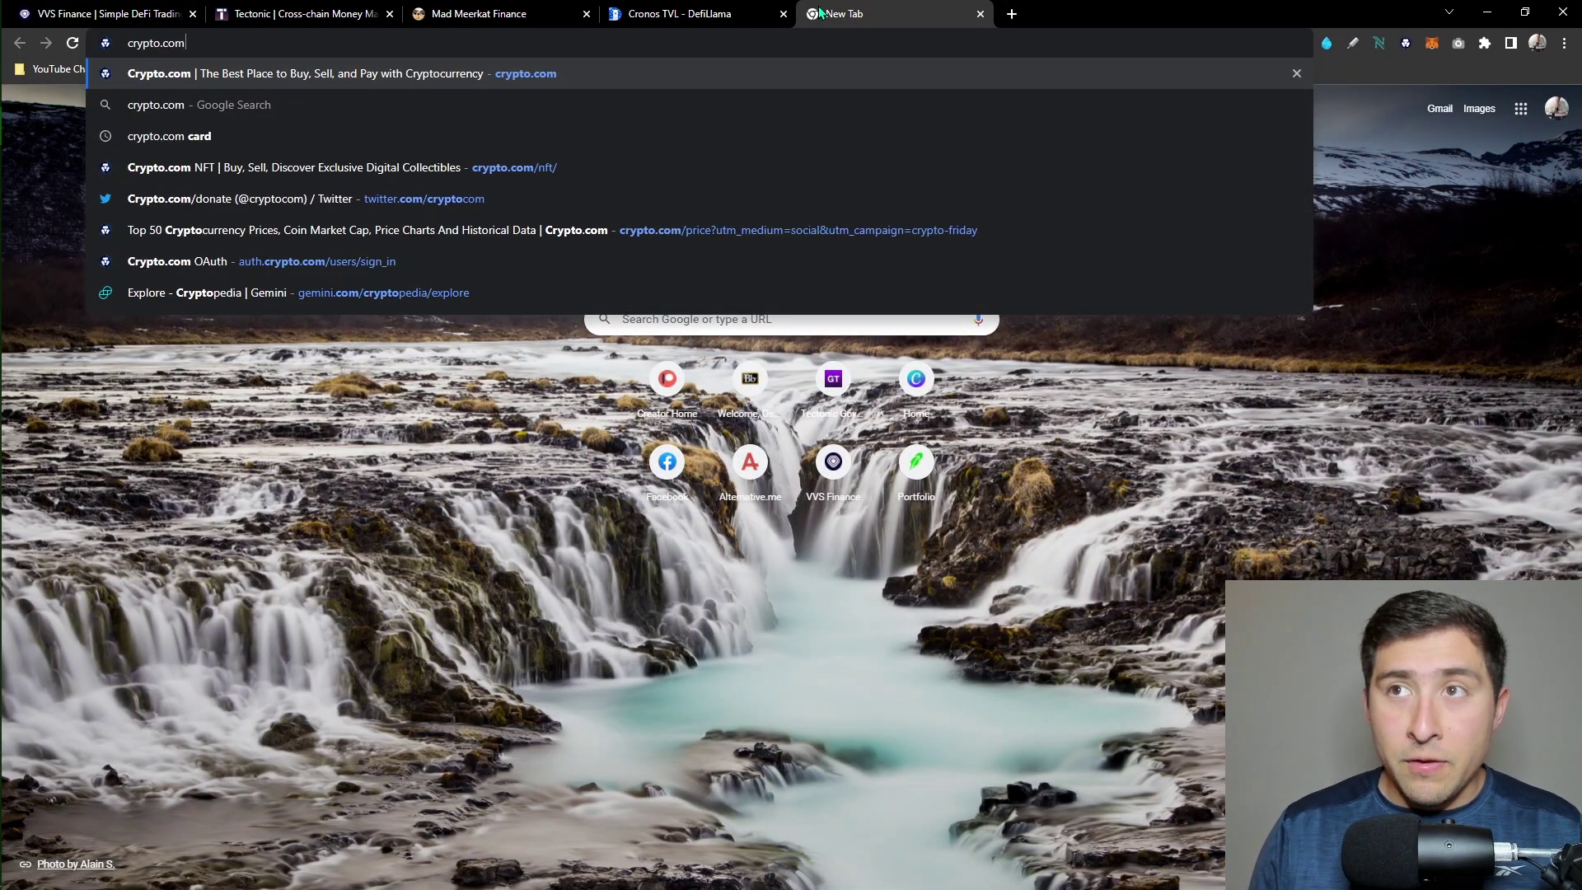
text( de)
key(BackSpace)
key(BackSpace)
text(def)
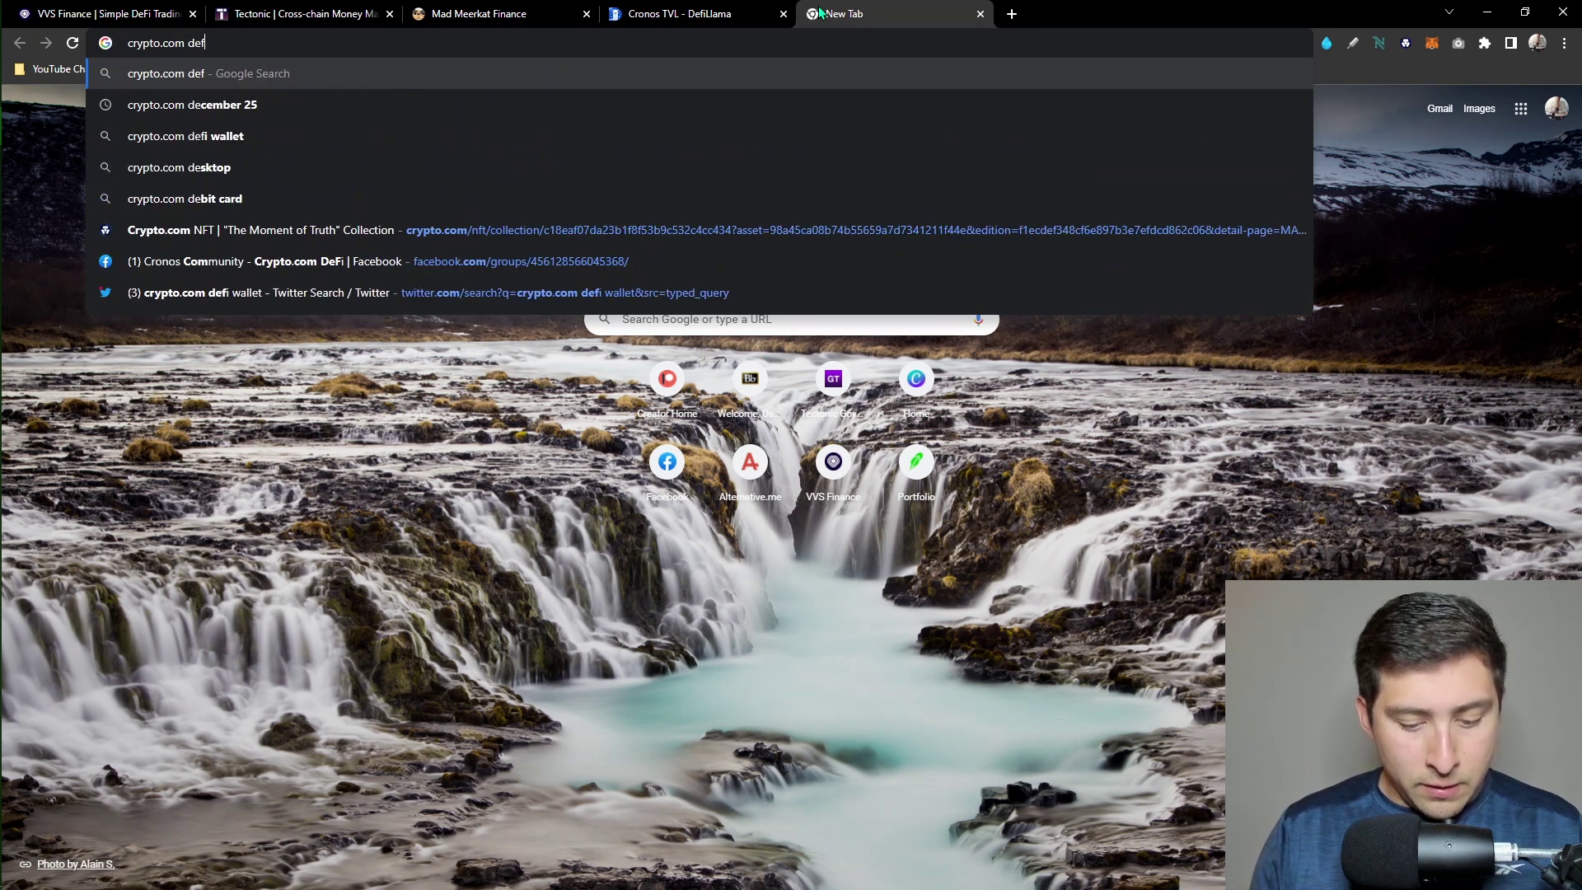
text(i wallet)
key(Down)
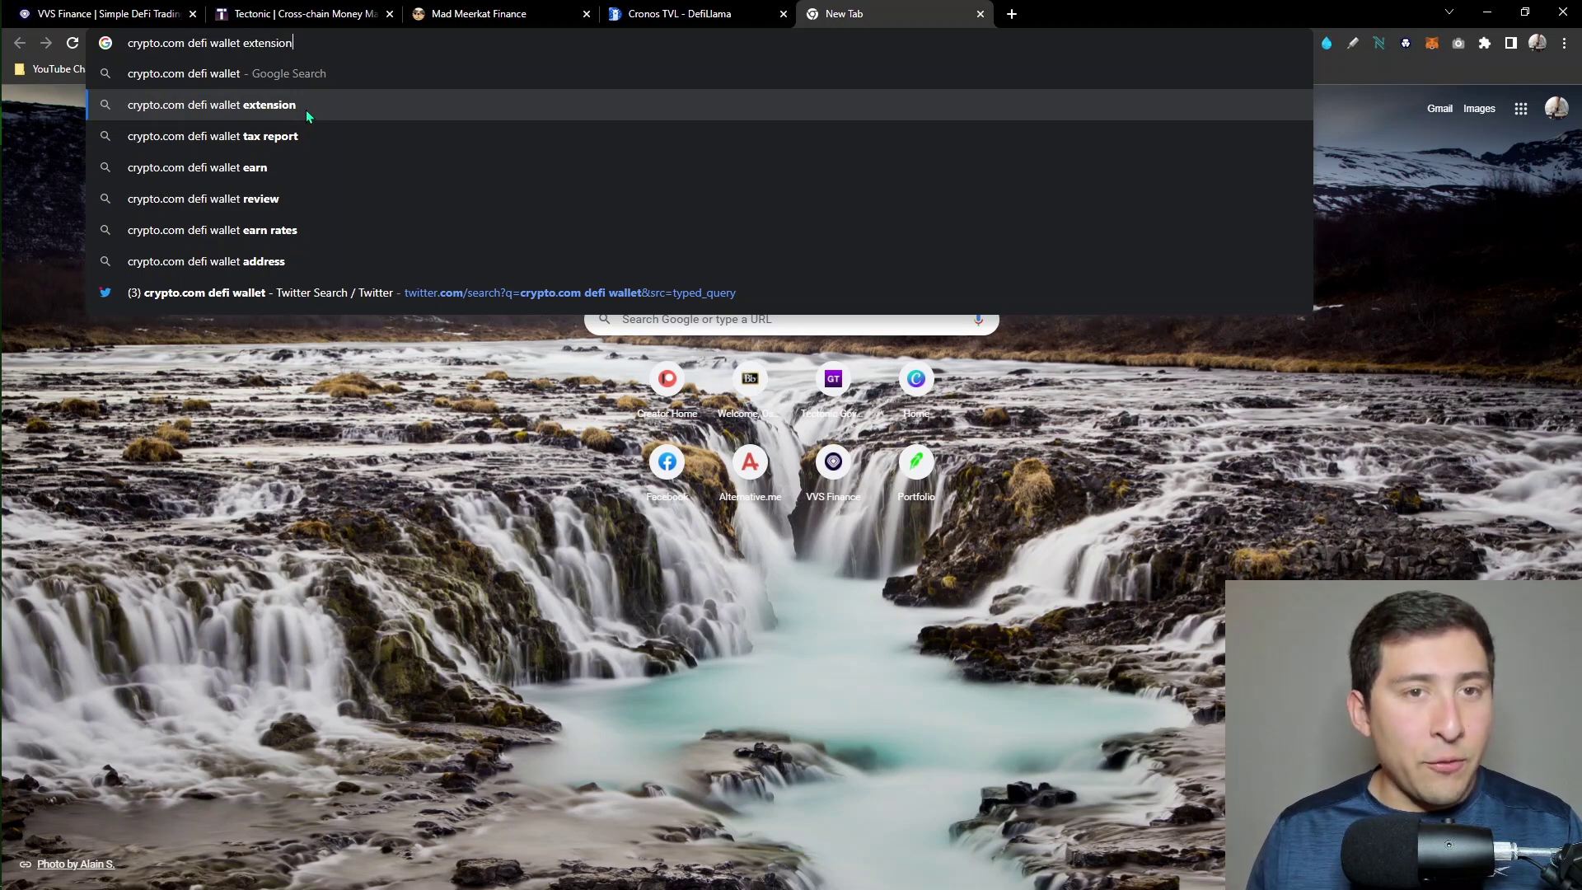
click(1205, 474)
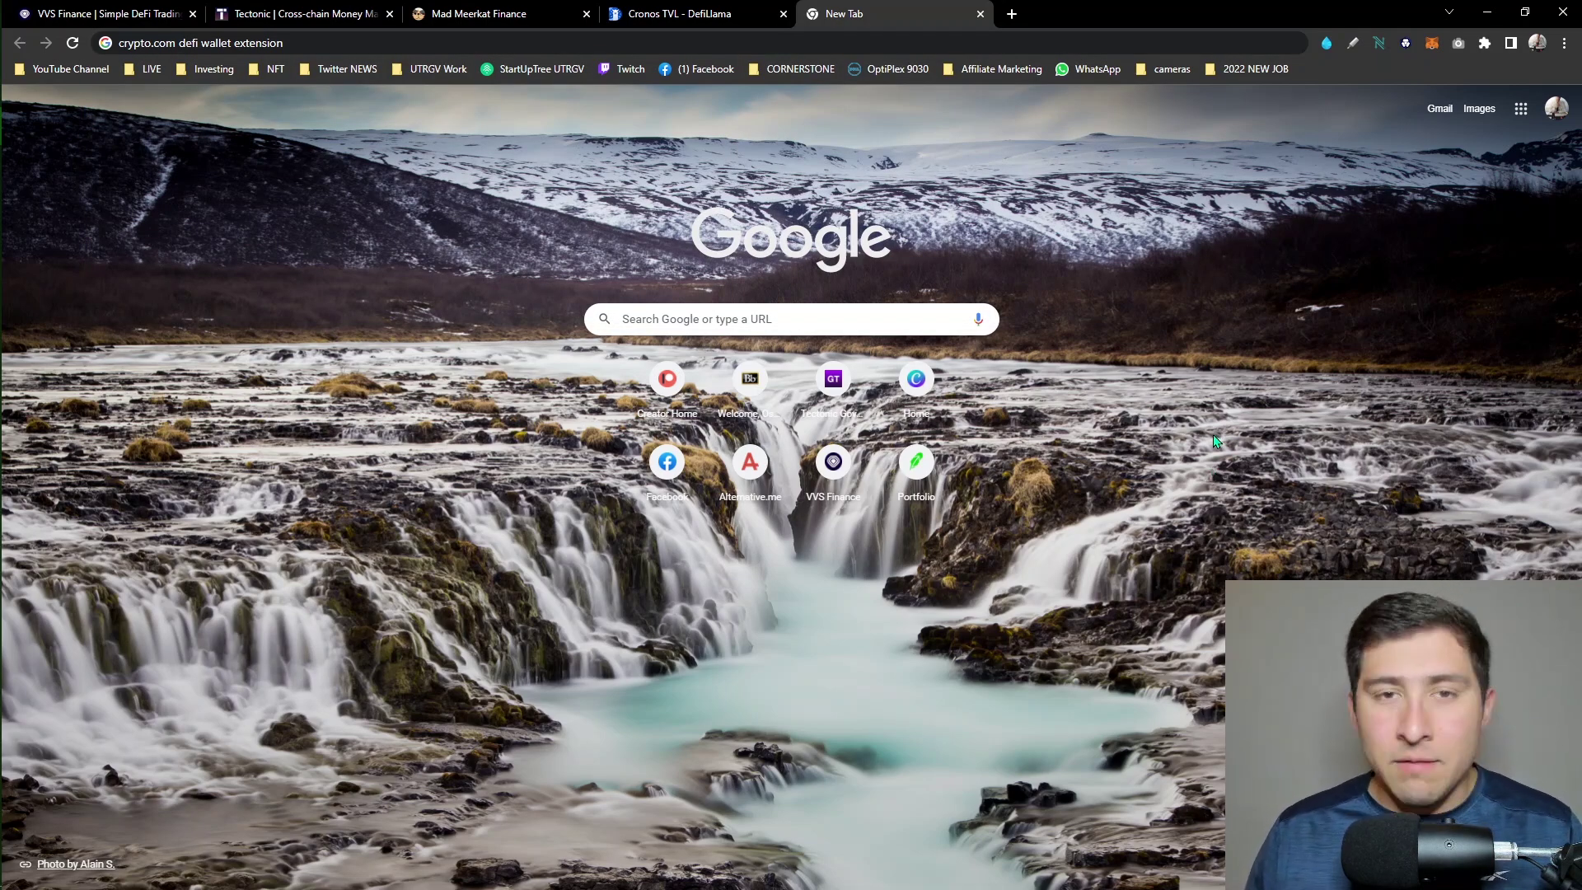
key(ctrl+shift+Tab)
key(ctrl+1)
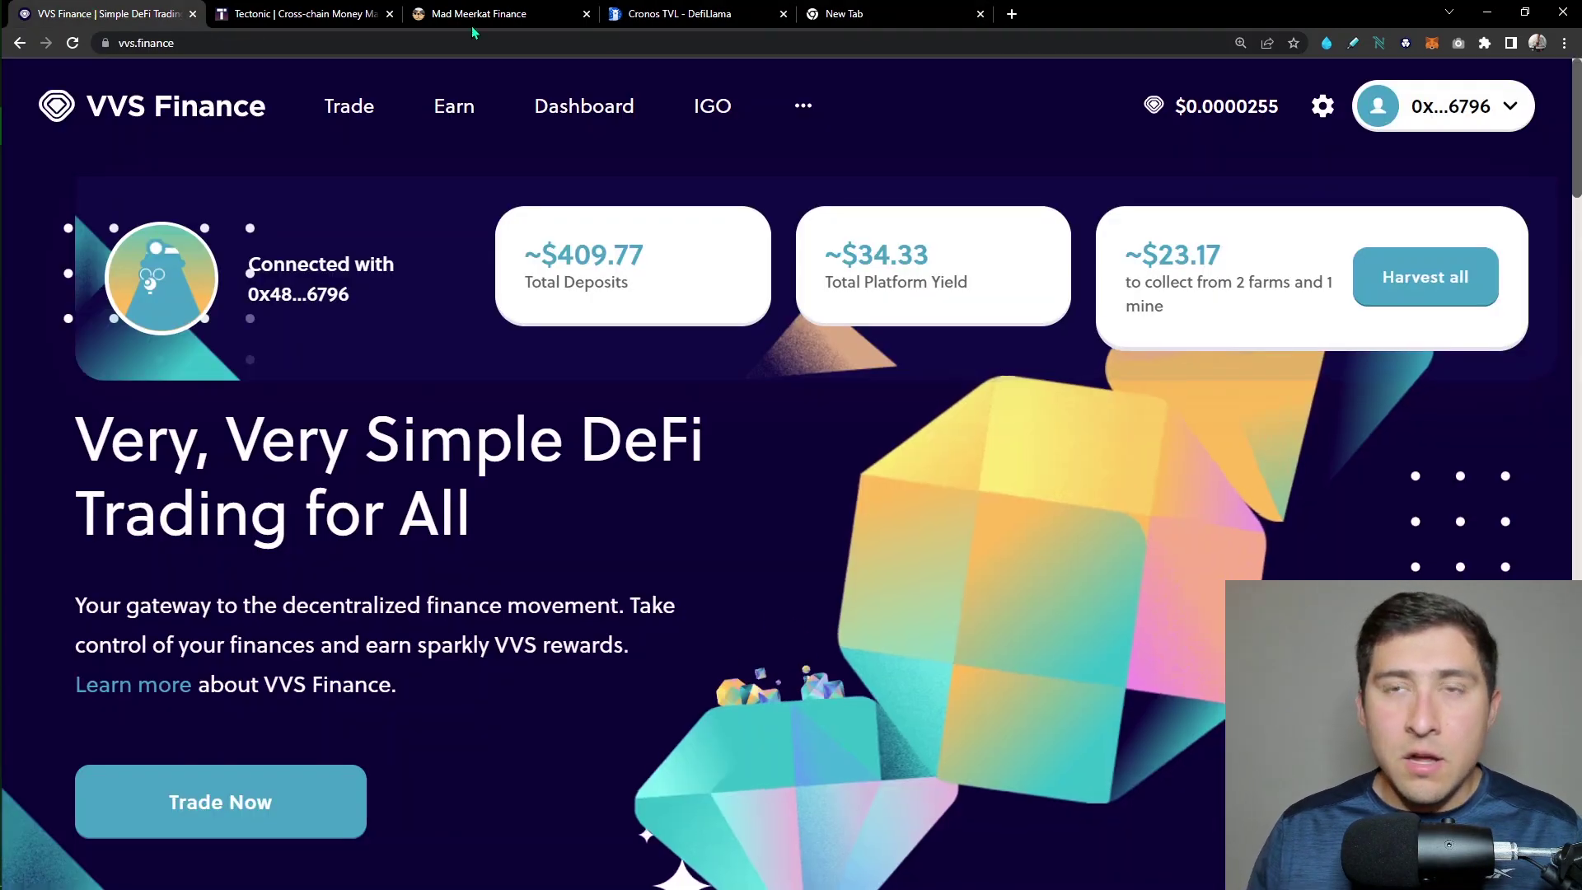
click(783, 15)
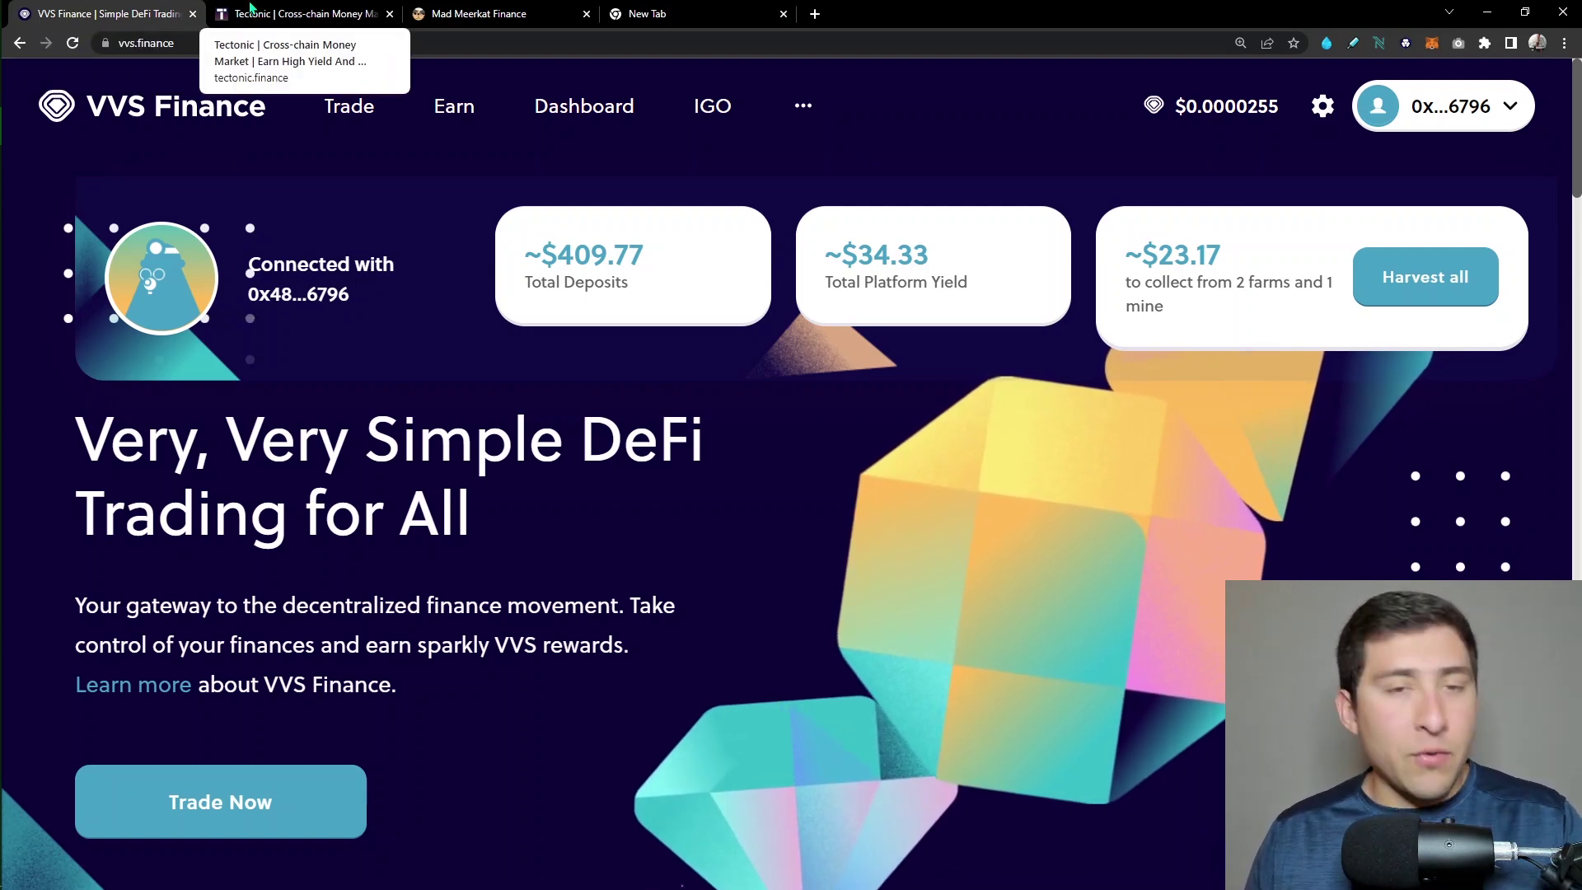
click(271, 11)
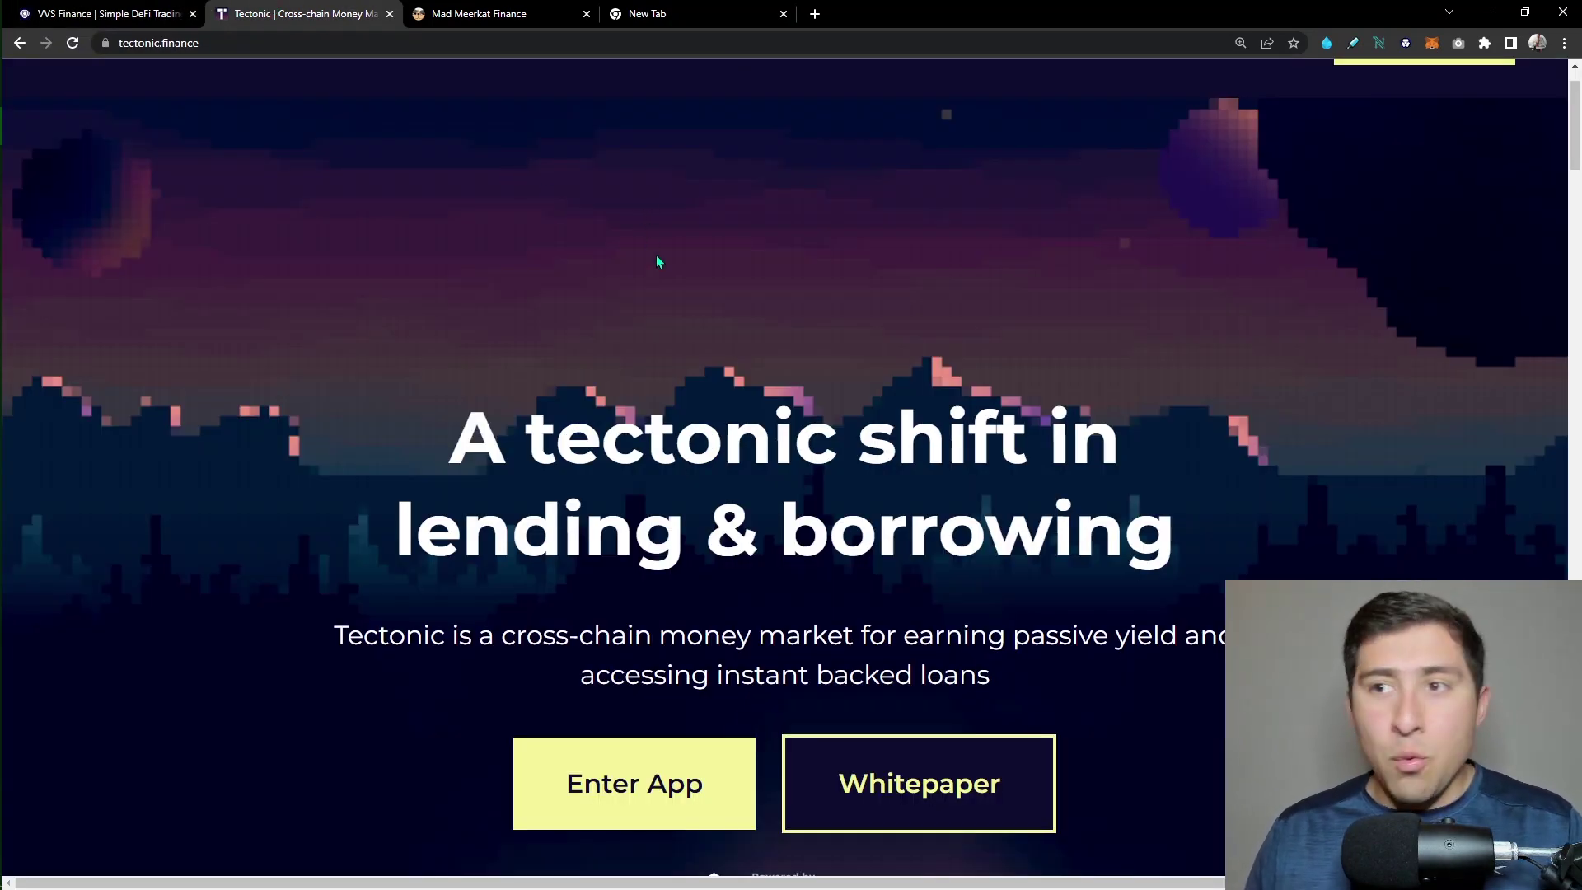
scroll(1048, 337, up, 1)
click(126, 10)
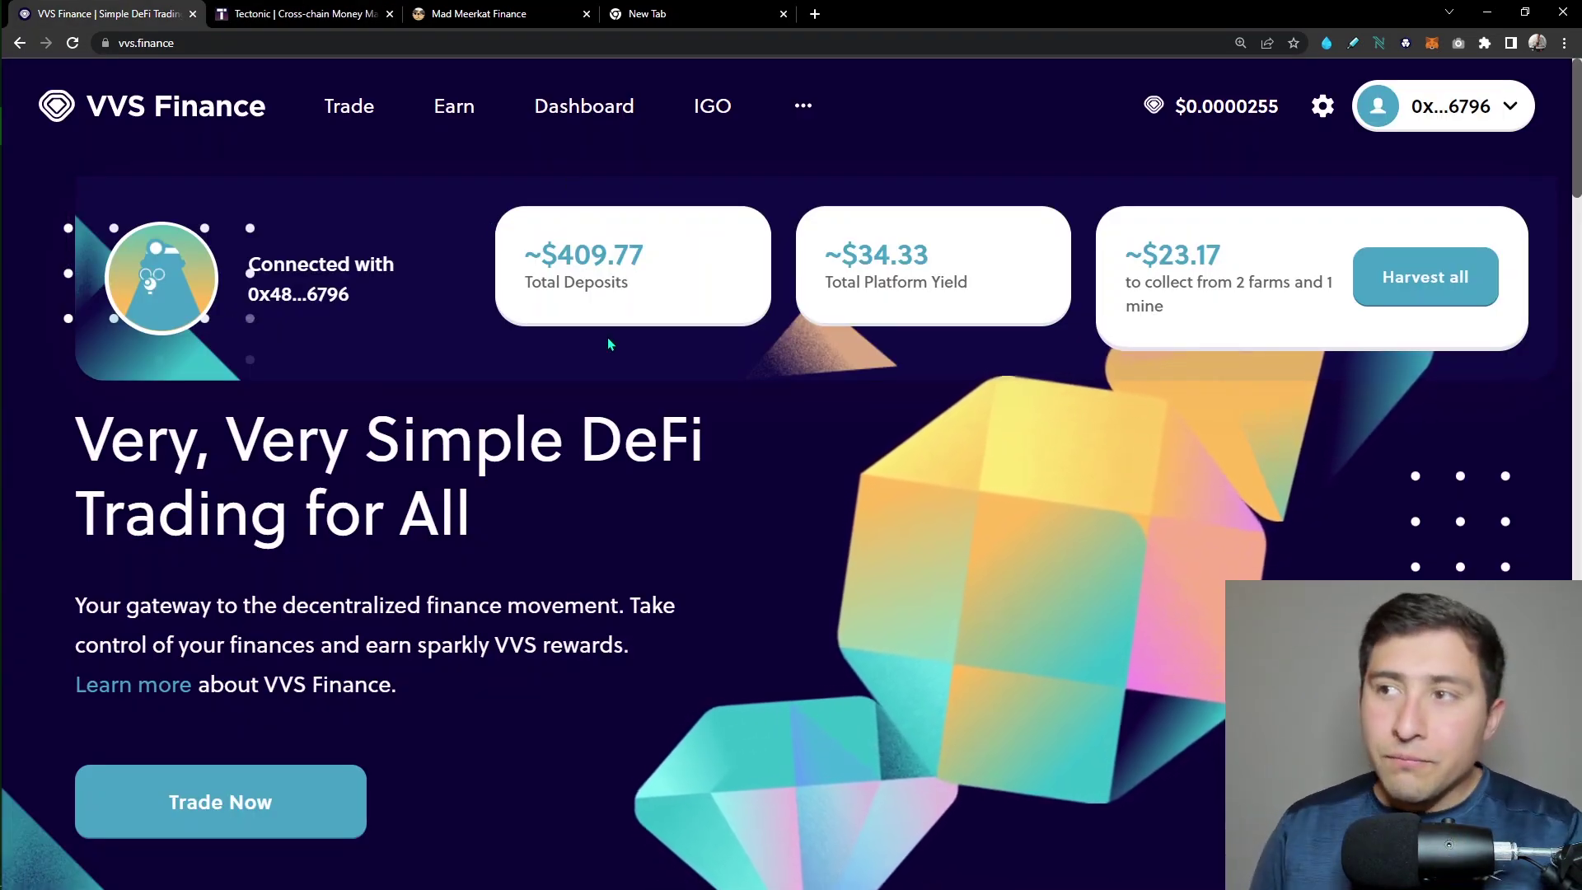
scroll(555, 441, down, 3)
scroll(556, 441, up, 3)
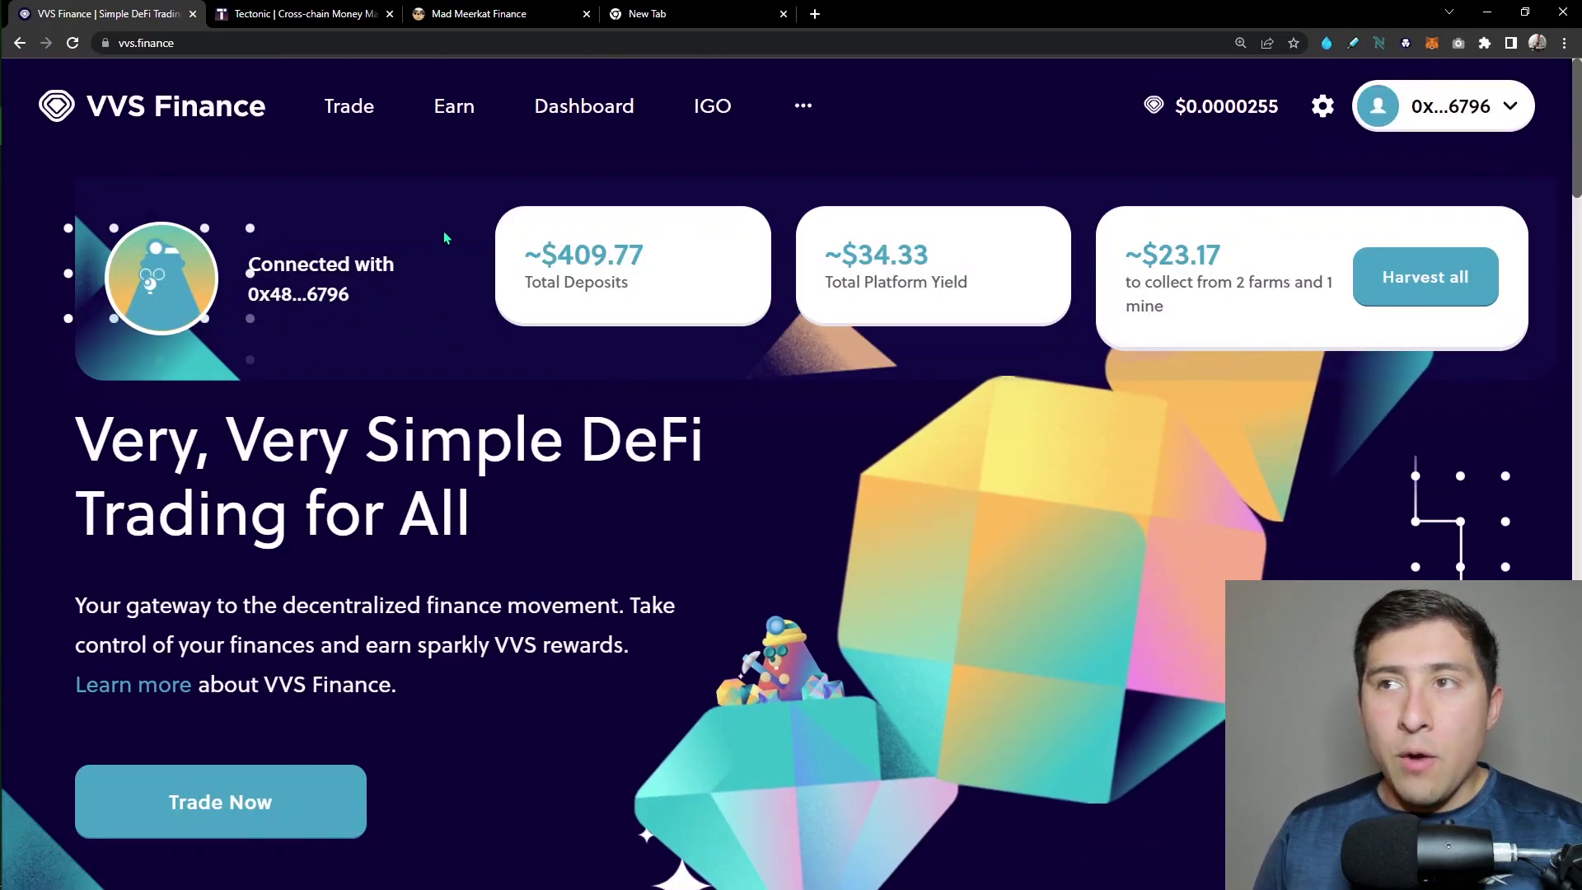
mouse_move(348, 106)
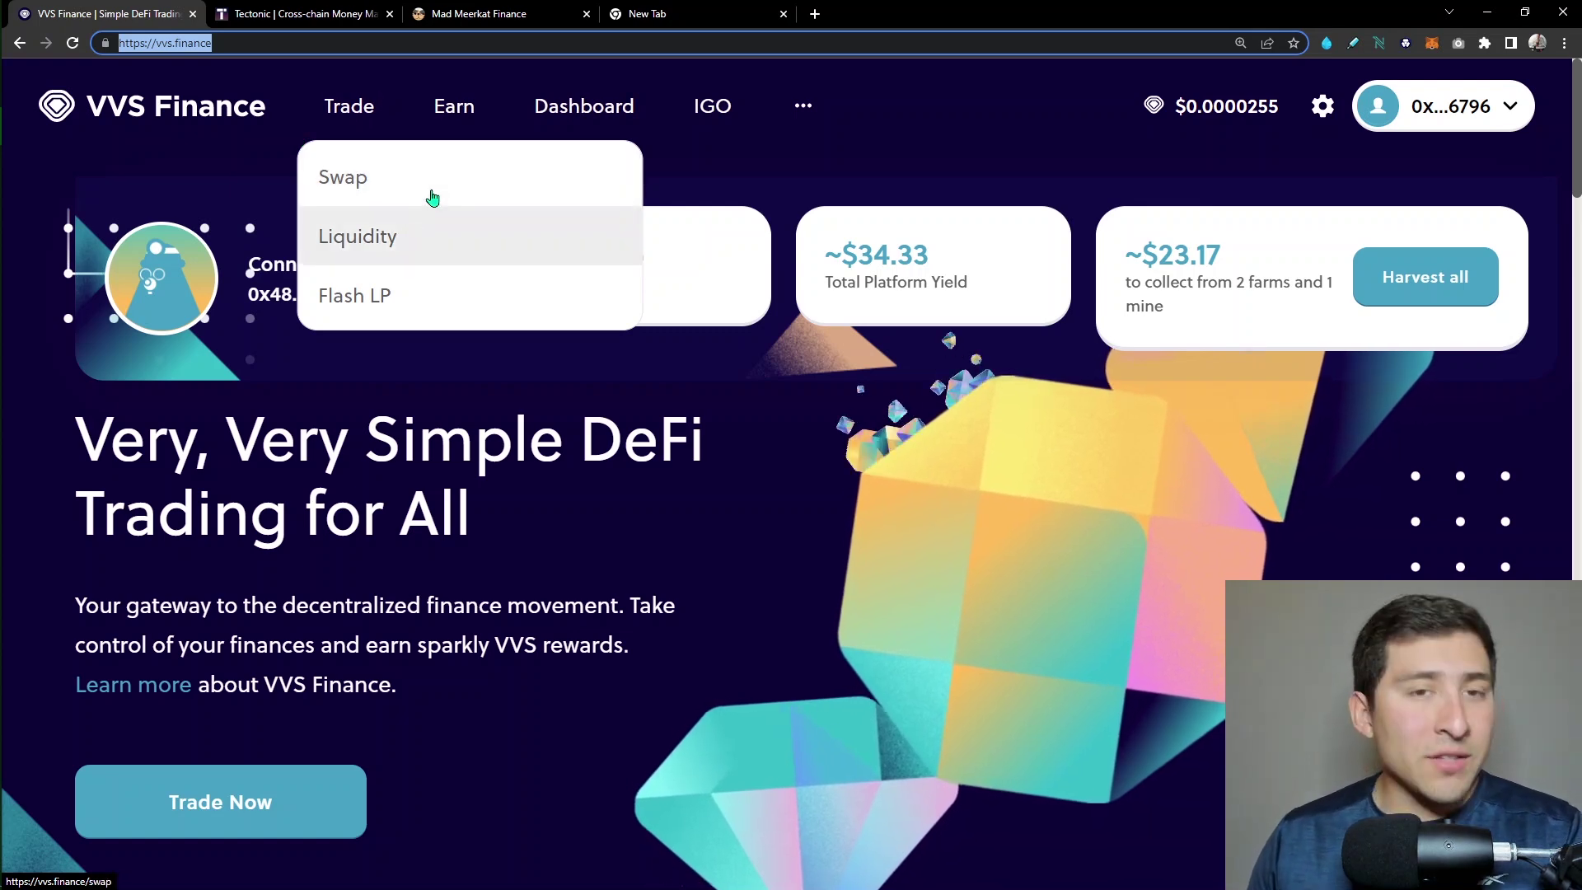
Open VVS Finance's swap page, paying CRO for USDC, with the 0.08784 CRO balance loaded.
click(442, 185)
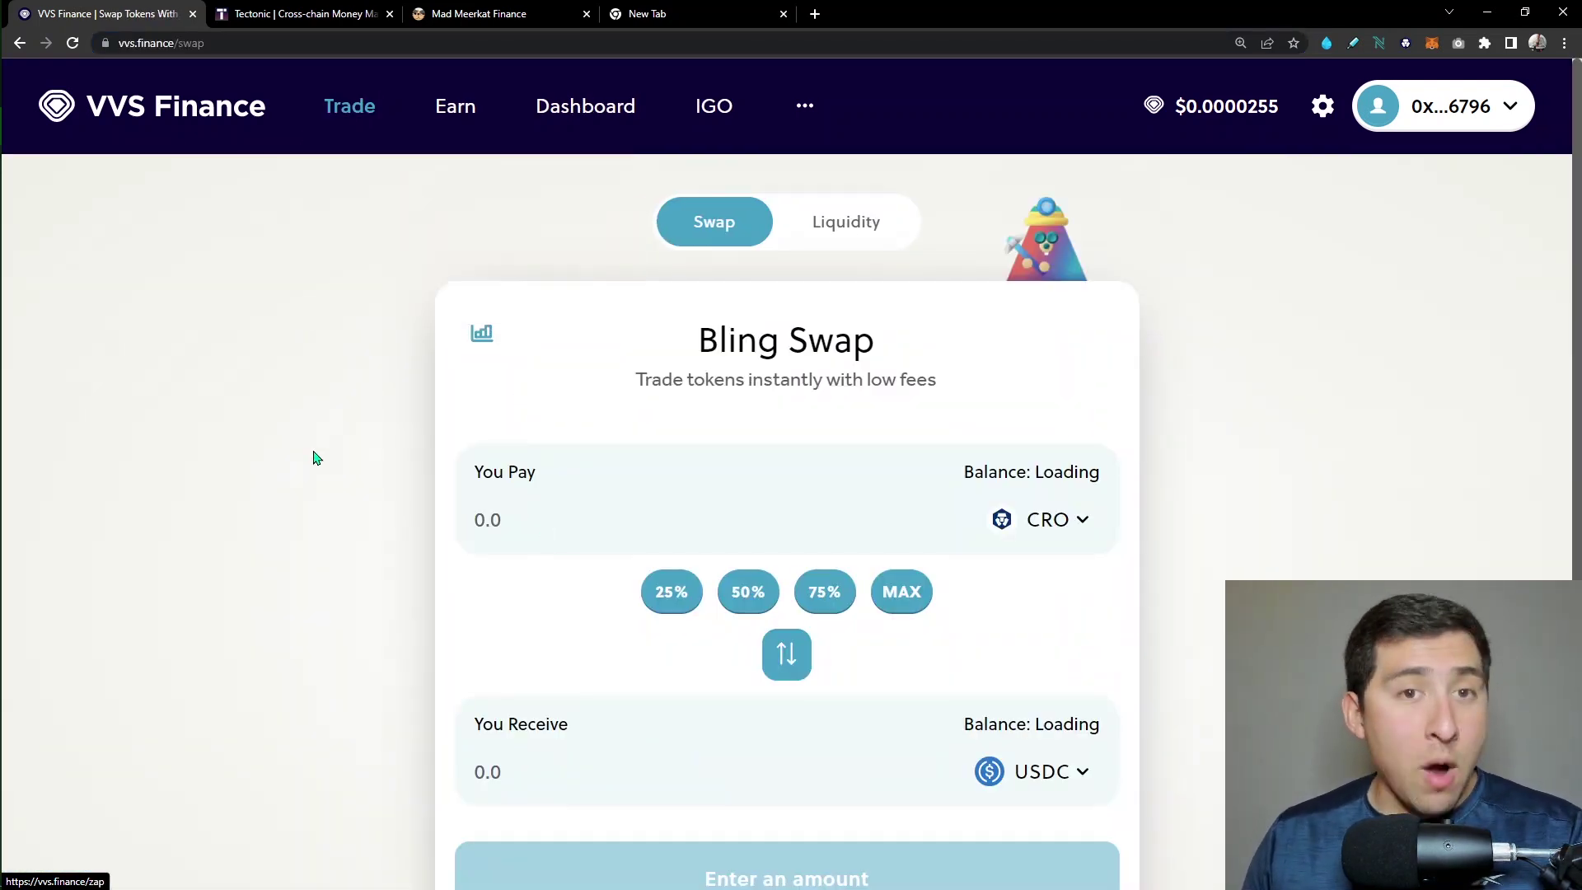
scroll(352, 442, down, 1)
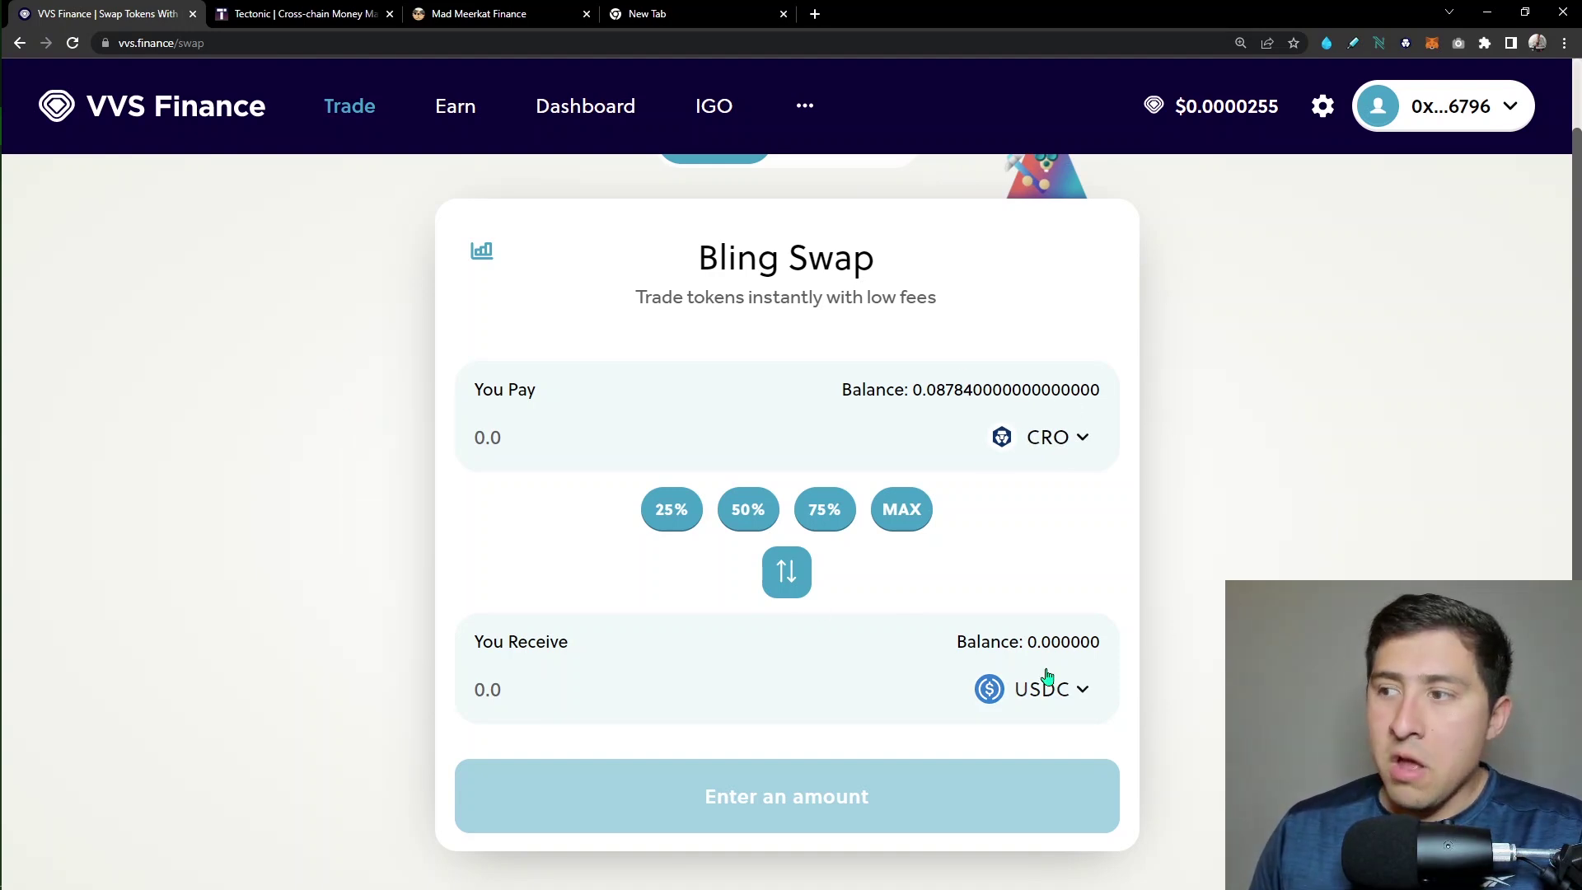
scroll(1171, 533, down, 1)
Change the You Receive token from USDC to VVS in the token list.
click(1048, 614)
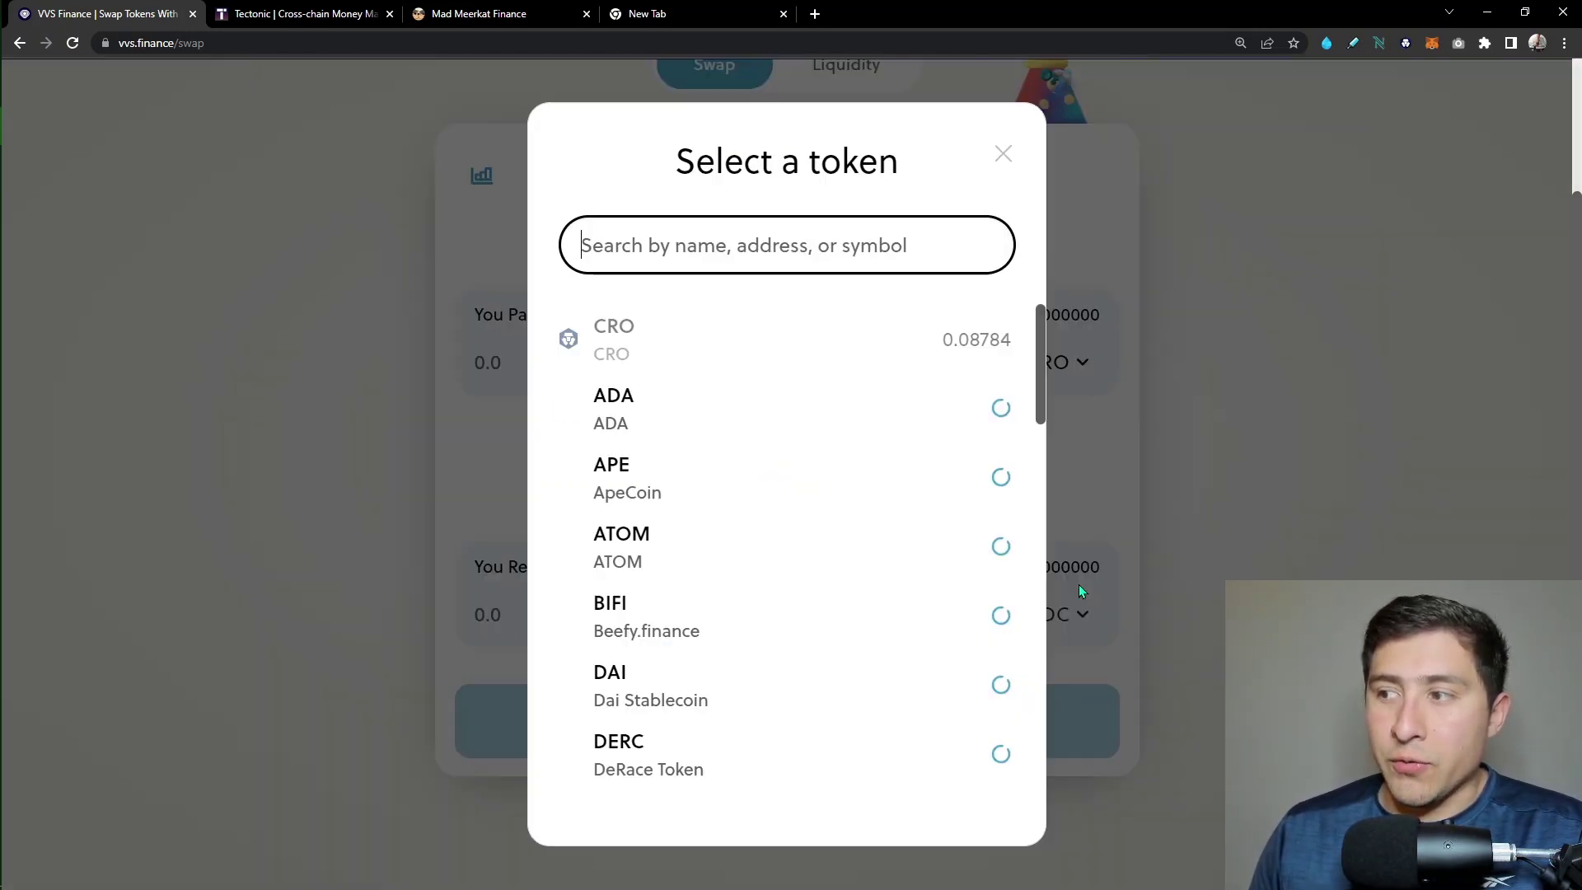
scroll(729, 644, down, 3)
scroll(729, 644, down, 1)
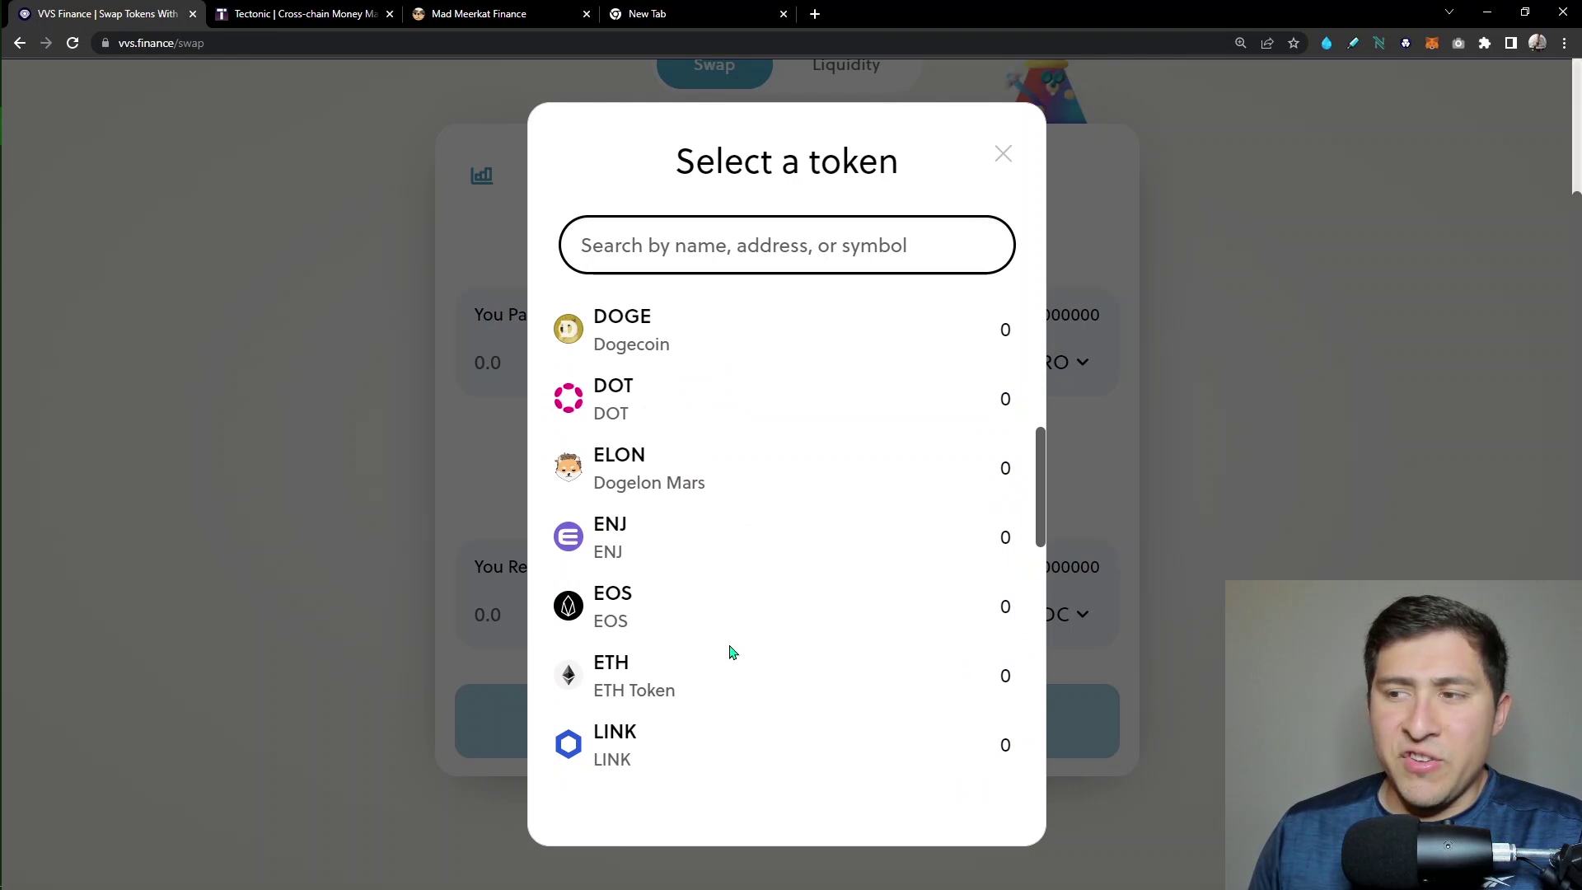
scroll(692, 639, down, 1)
scroll(711, 593, down, 3)
scroll(741, 587, down, 2)
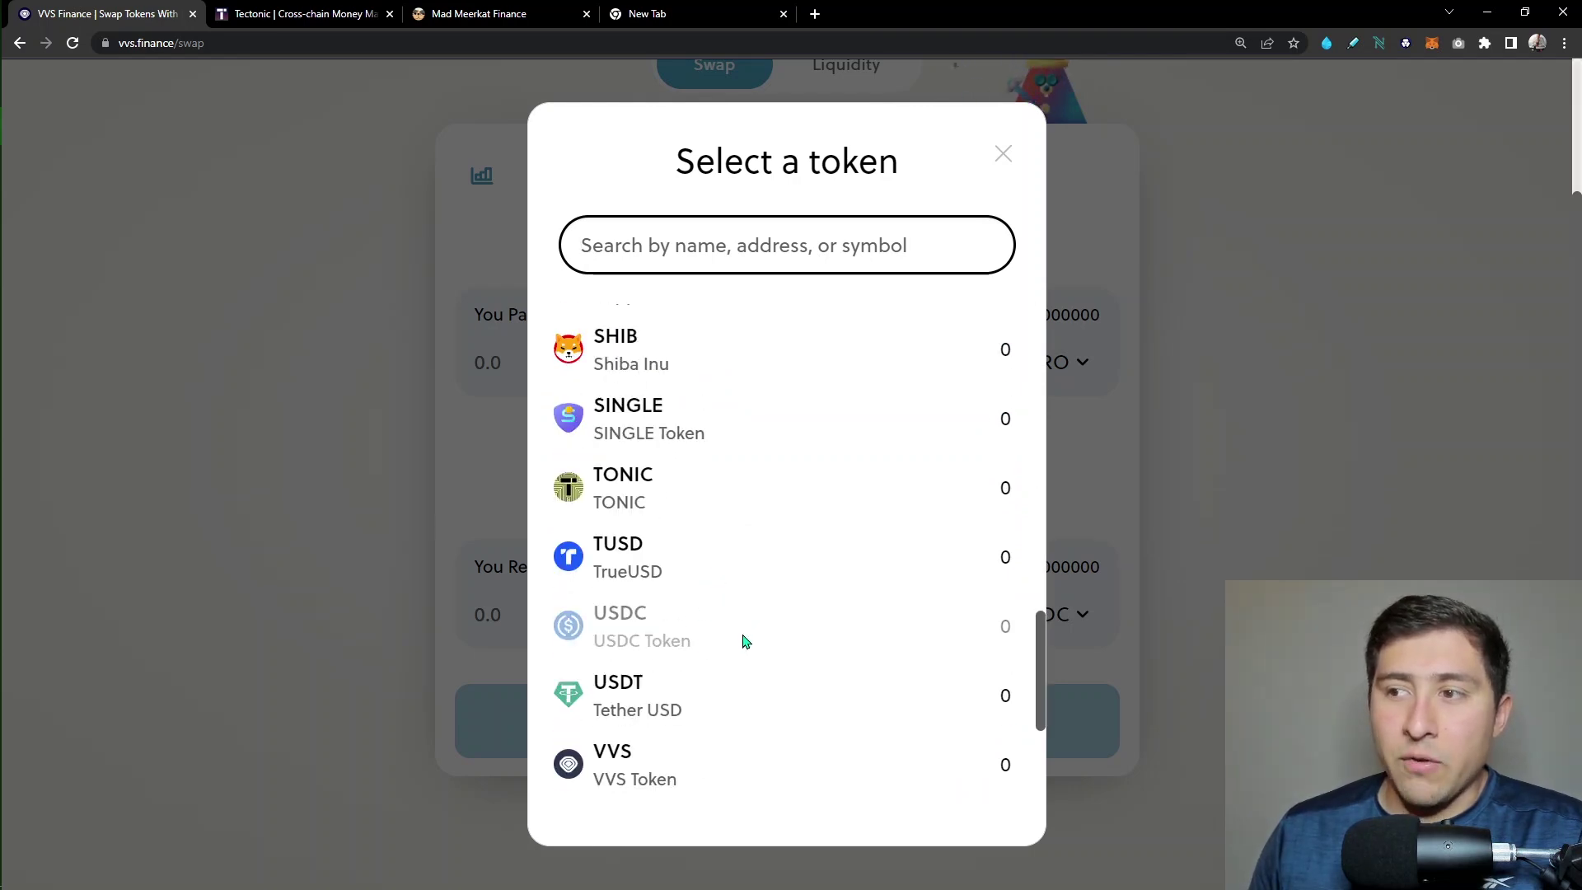
scroll(746, 641, down, 2)
click(747, 540)
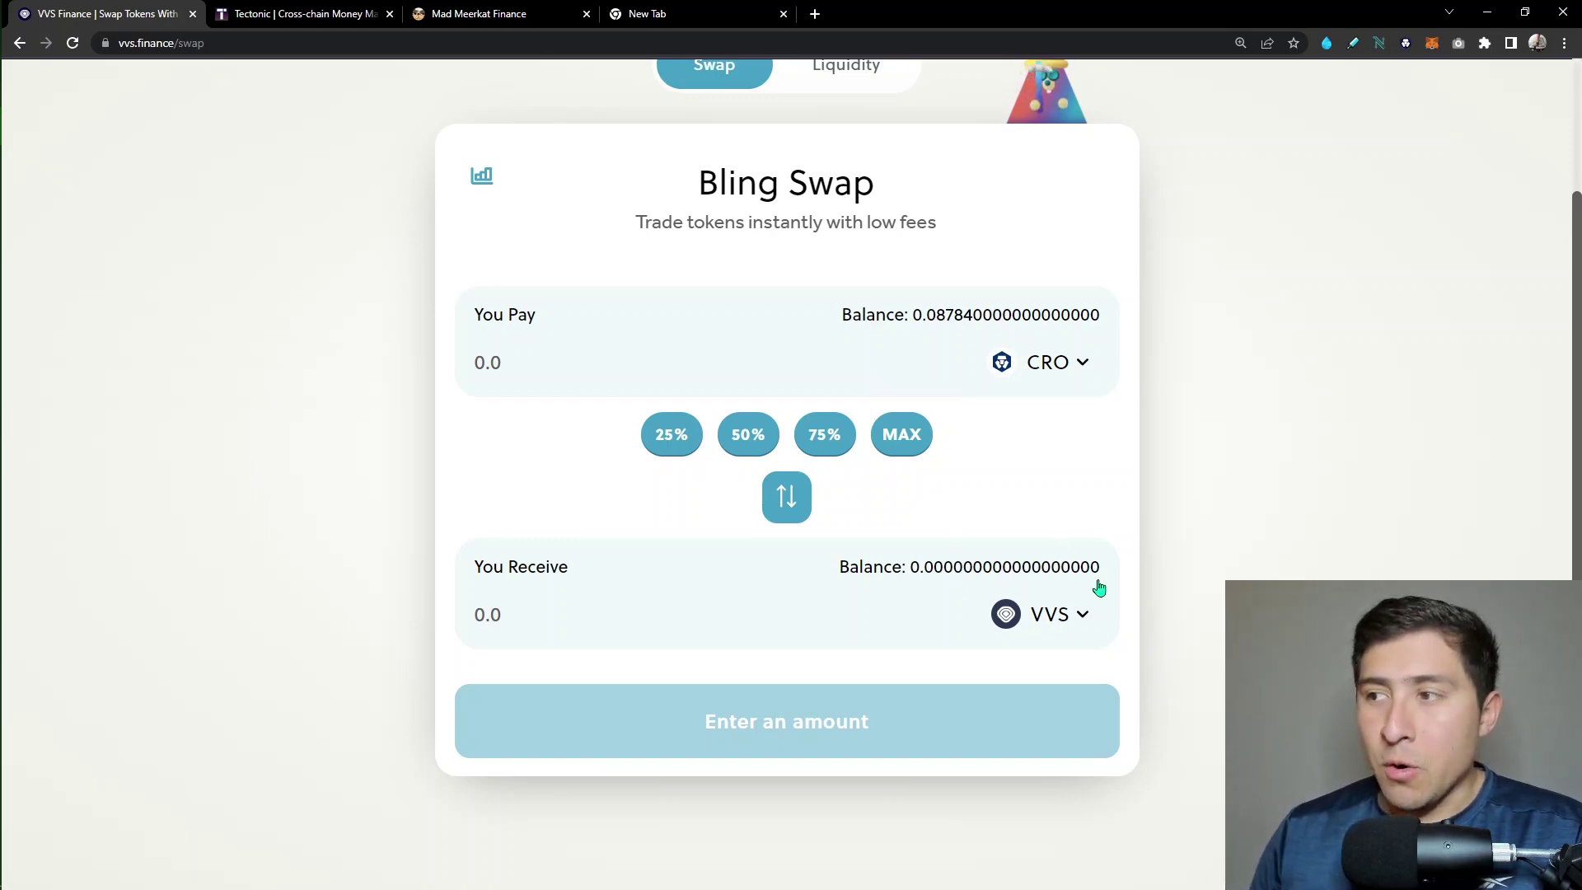
scroll(1099, 586, up, 1)
scroll(1098, 586, down, 1)
scroll(1042, 536, up, 1)
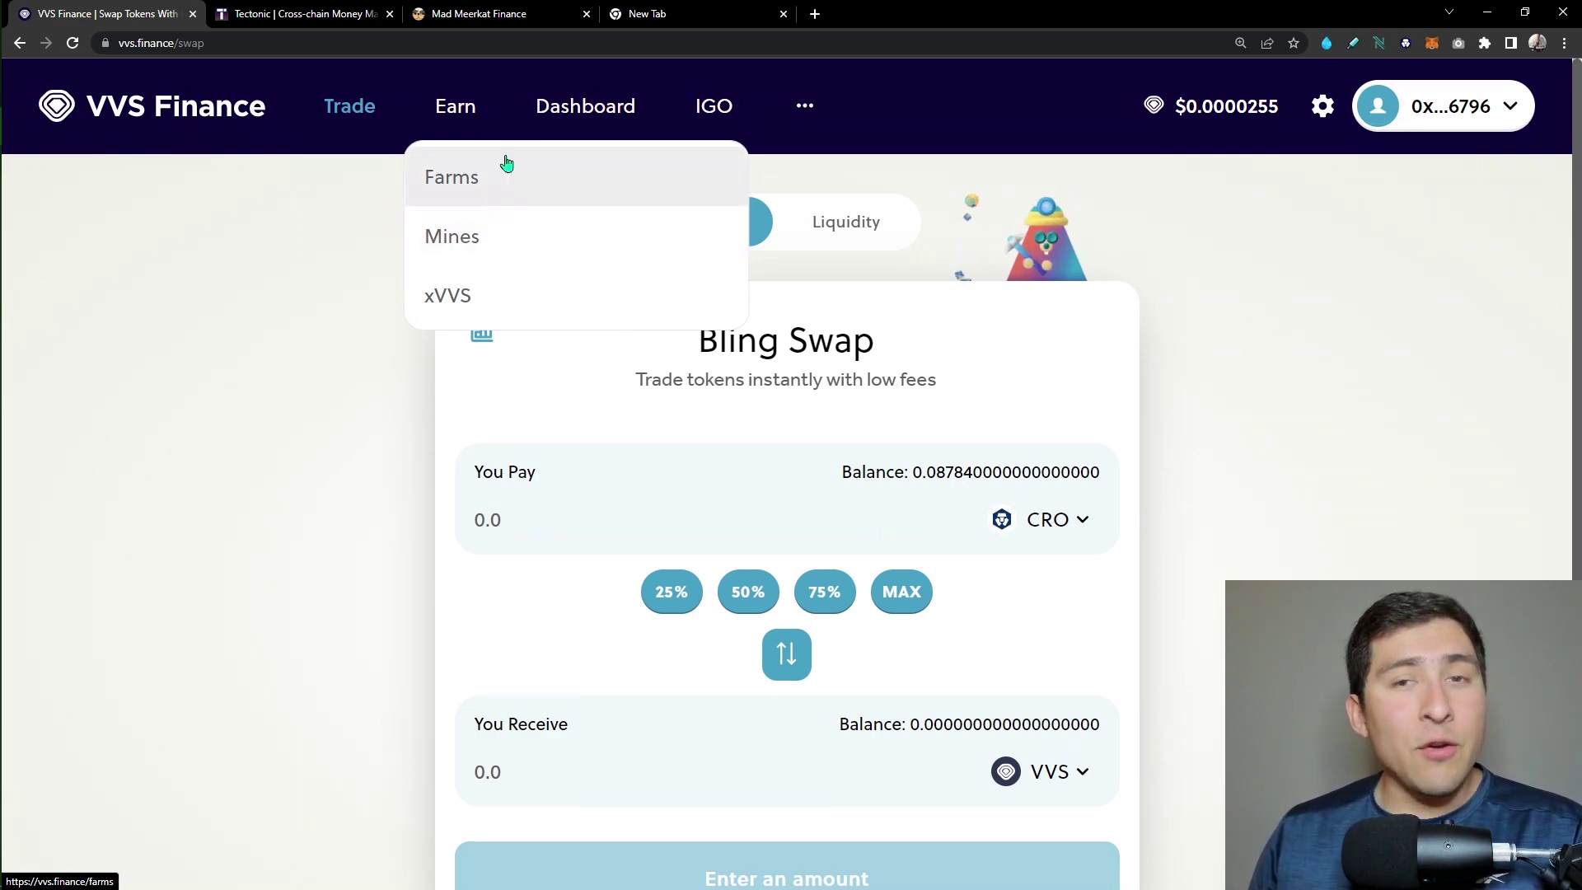
Open the Crystal Farms page listing CRO-ETH, CRO-WBTC and CRO-USDC farms at 19–27% APR.
click(467, 177)
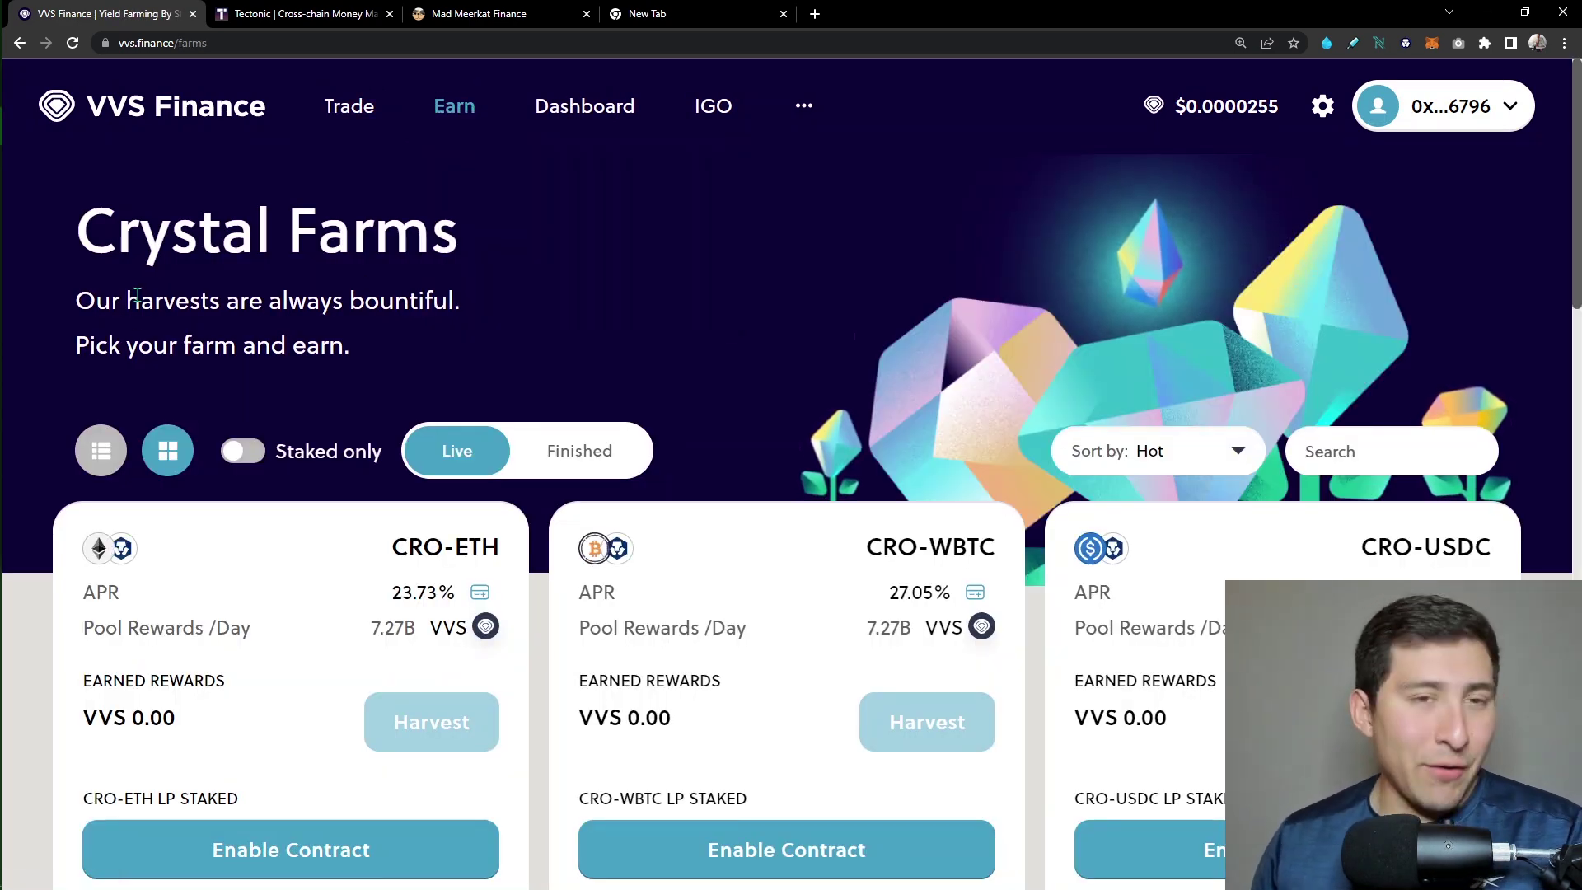
scroll(358, 235, down, 1)
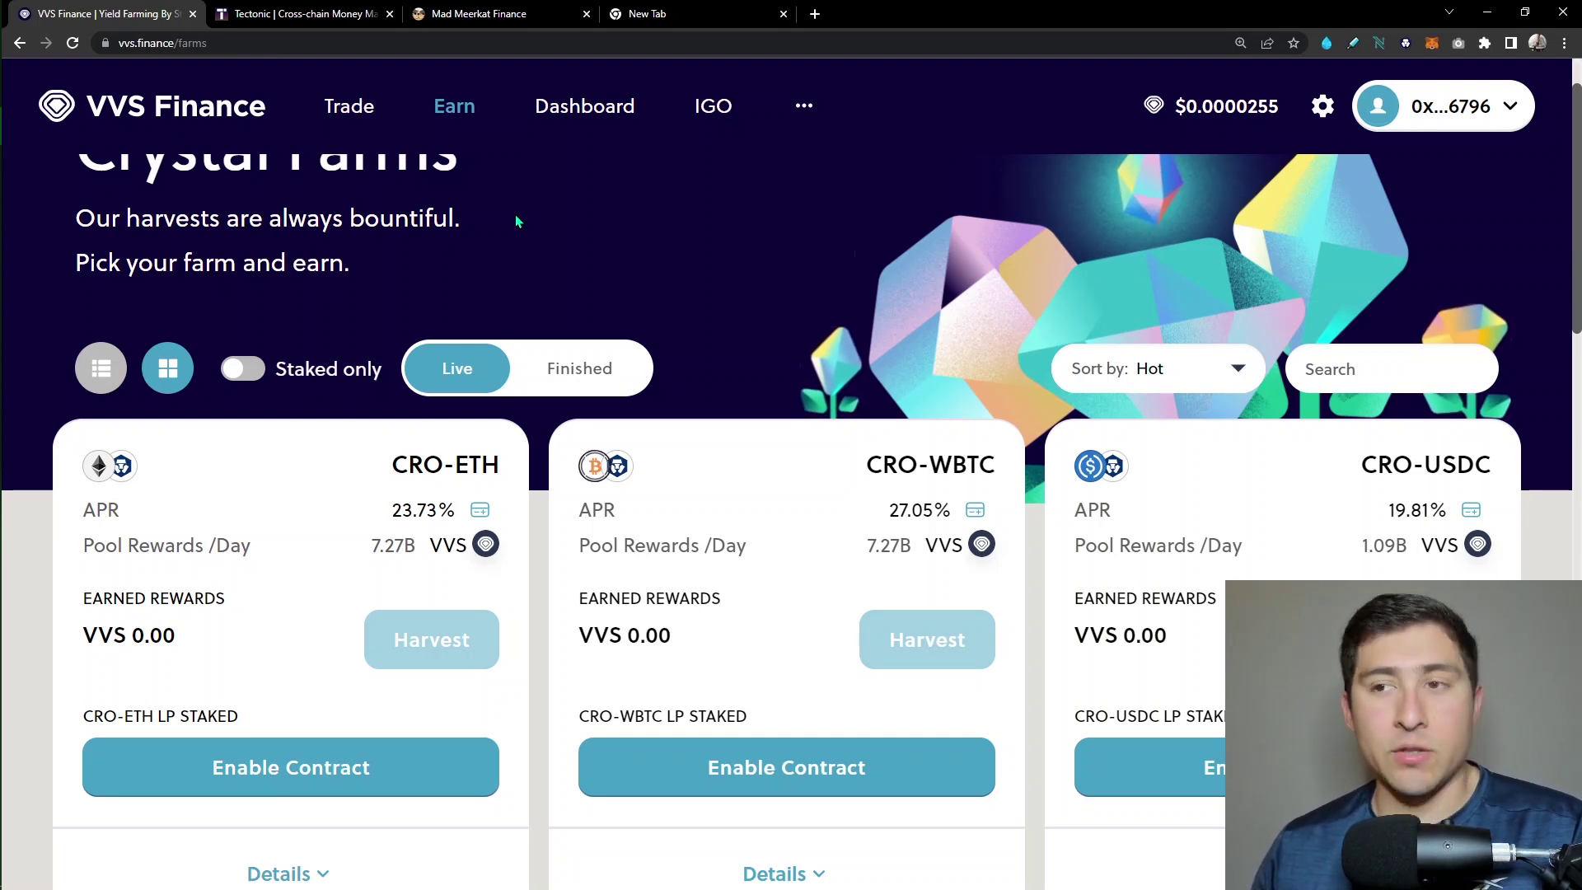
scroll(526, 284, down, 2)
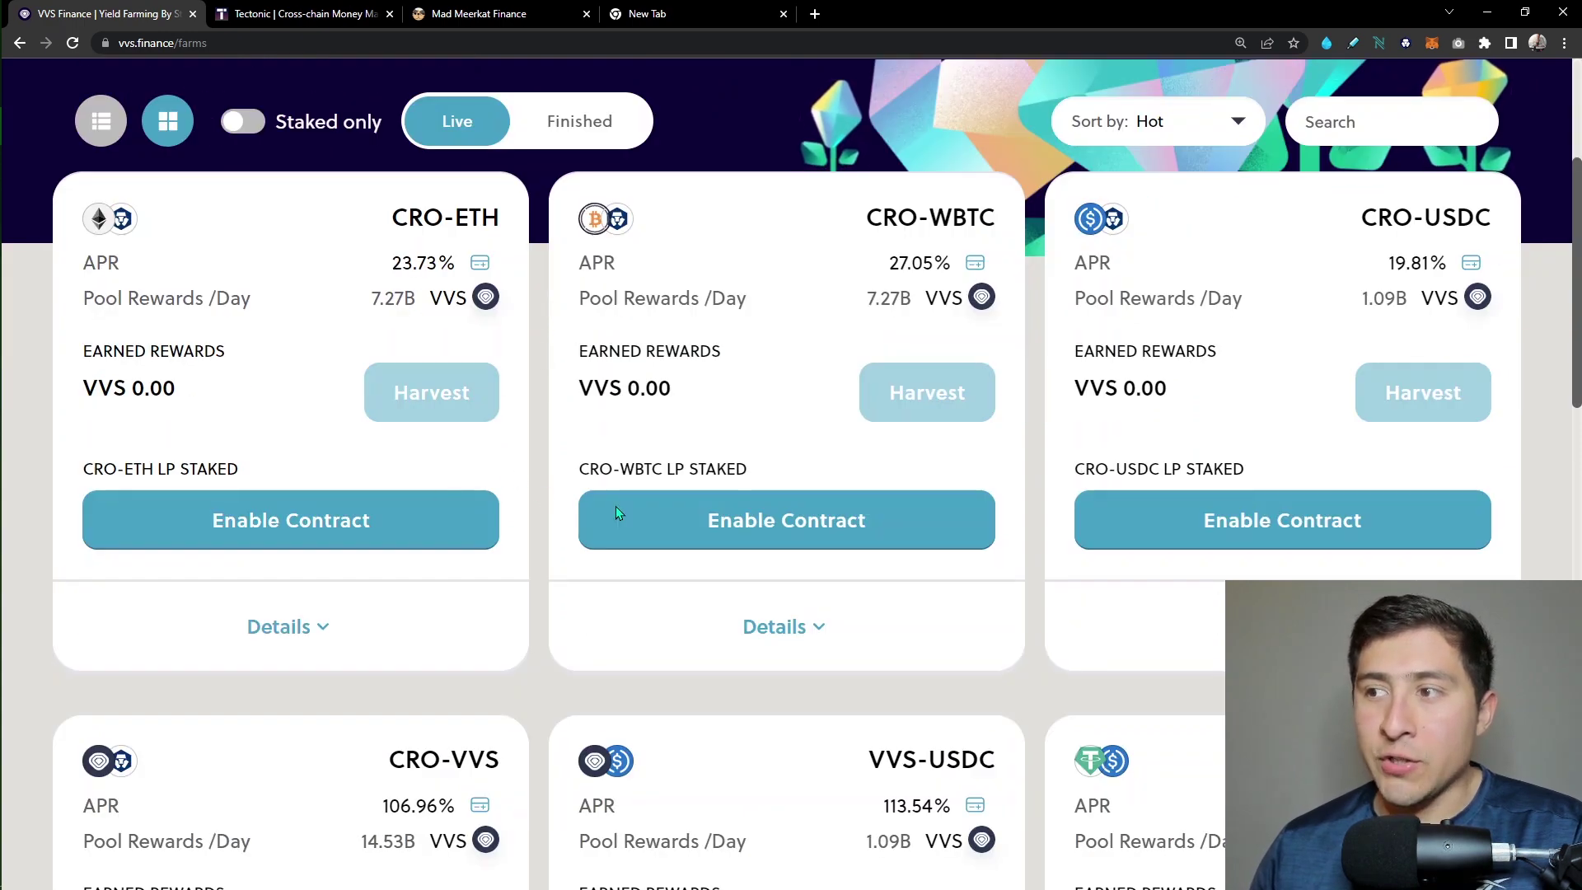
scroll(615, 506, down, 1)
scroll(263, 471, down, 3)
scroll(804, 501, down, 2)
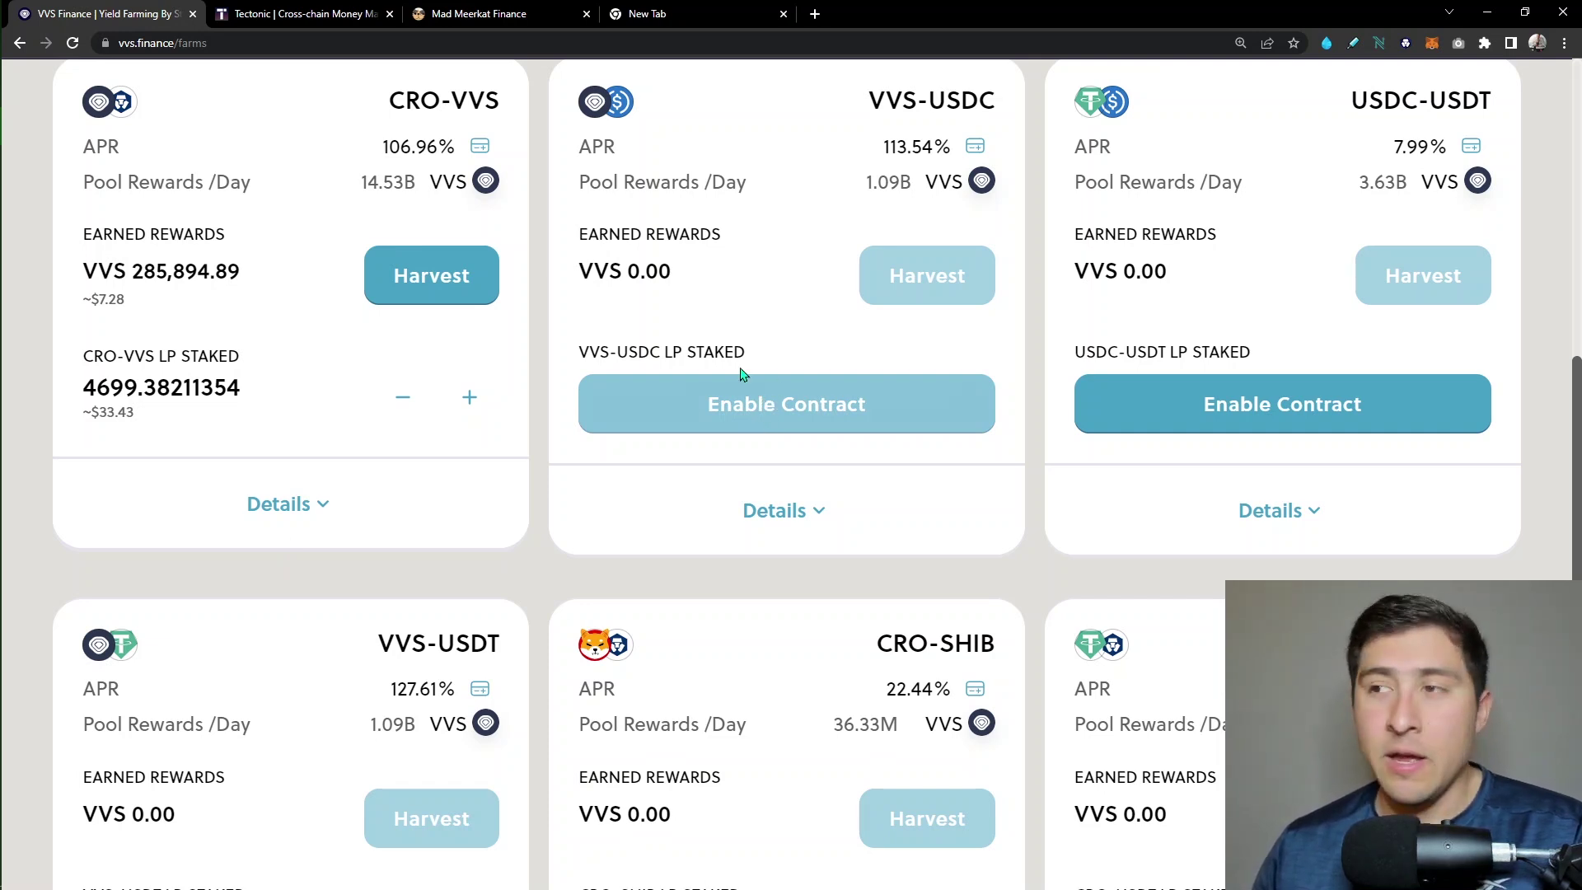
scroll(550, 398, down, 2)
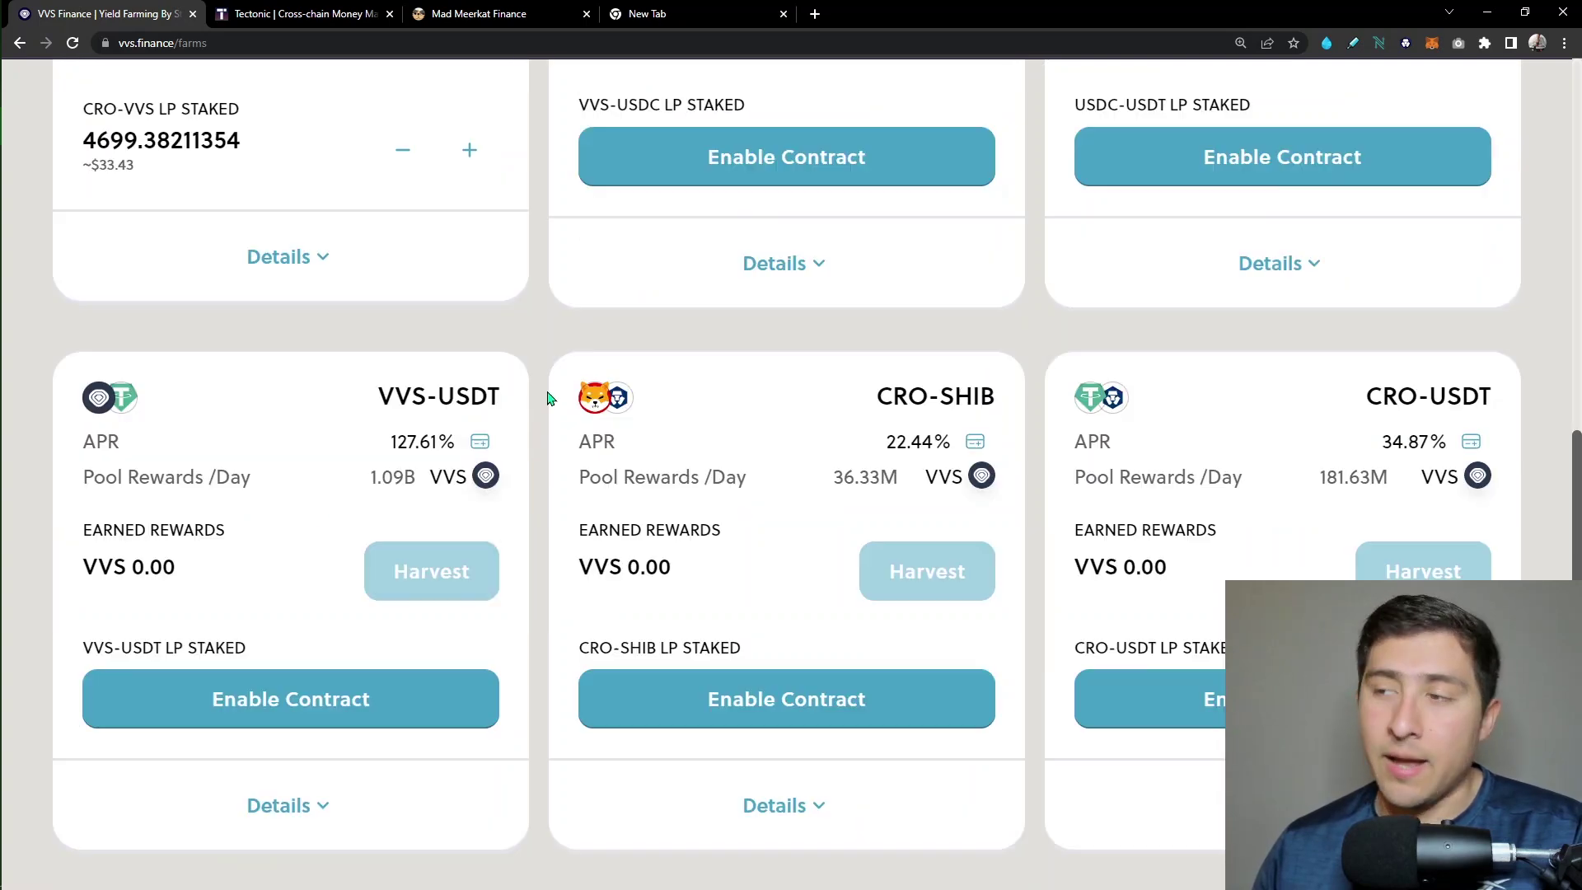
scroll(554, 396, down, 2)
scroll(519, 395, down, 2)
scroll(536, 293, up, 3)
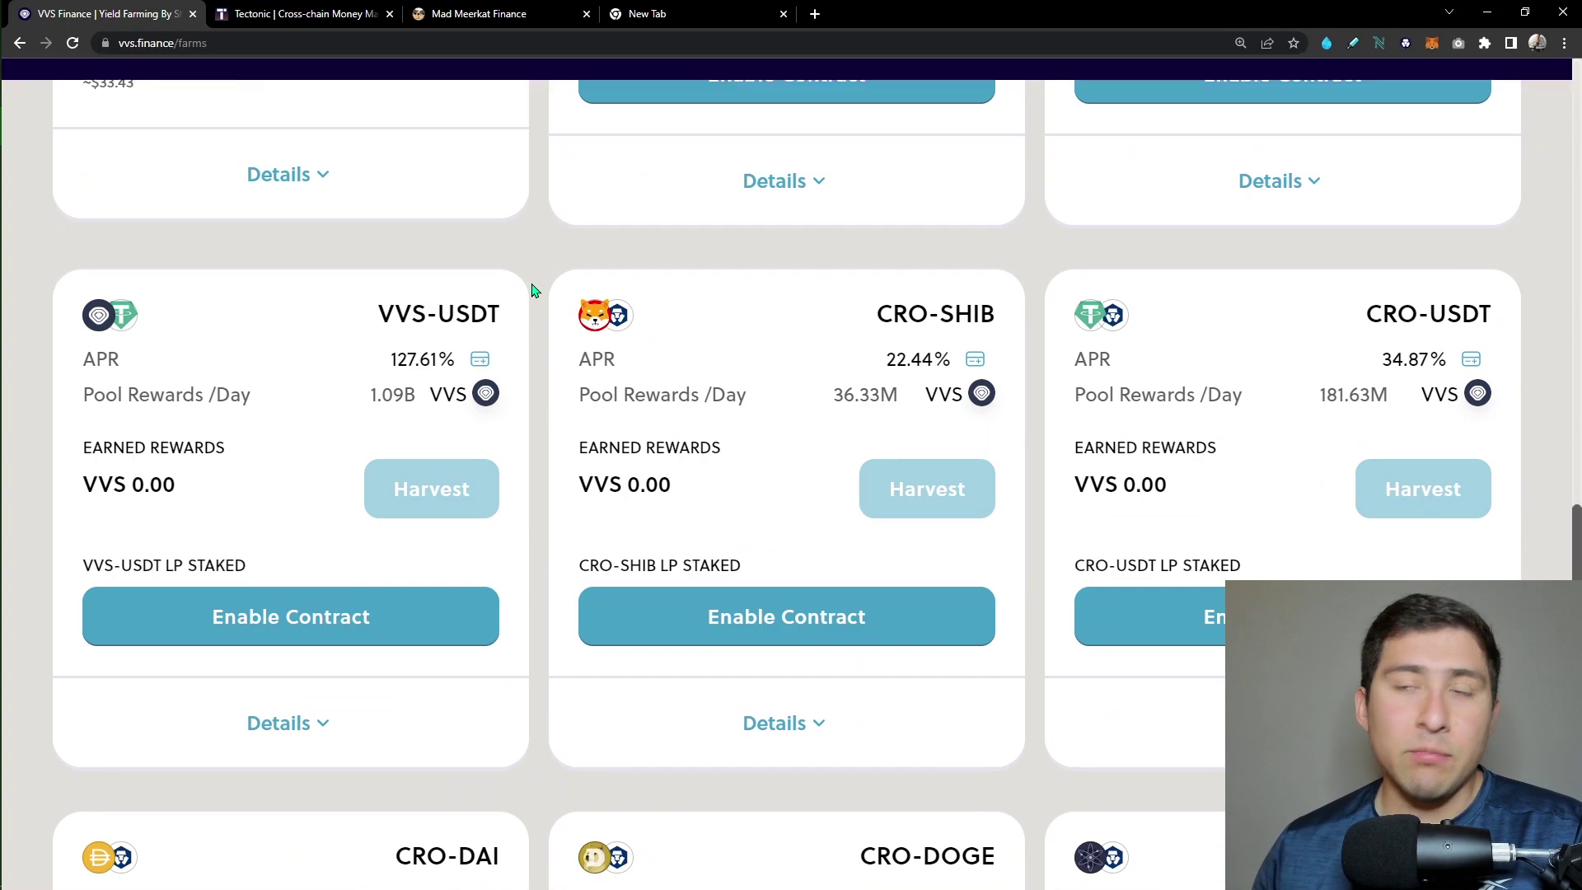
scroll(576, 398, up, 5)
scroll(576, 399, up, 4)
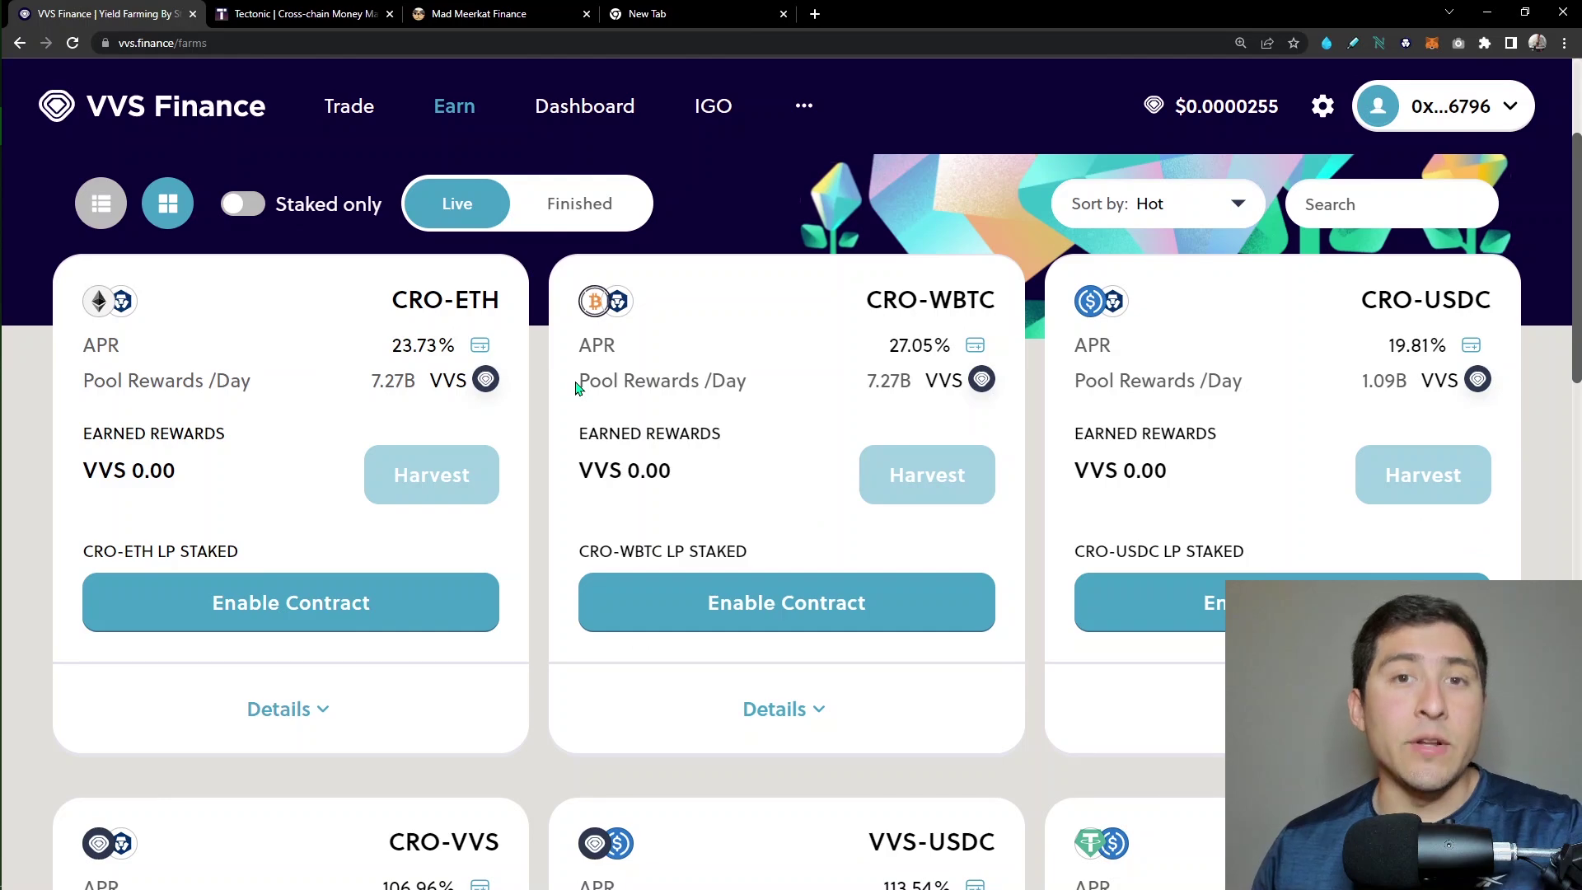
scroll(424, 246, up, 1)
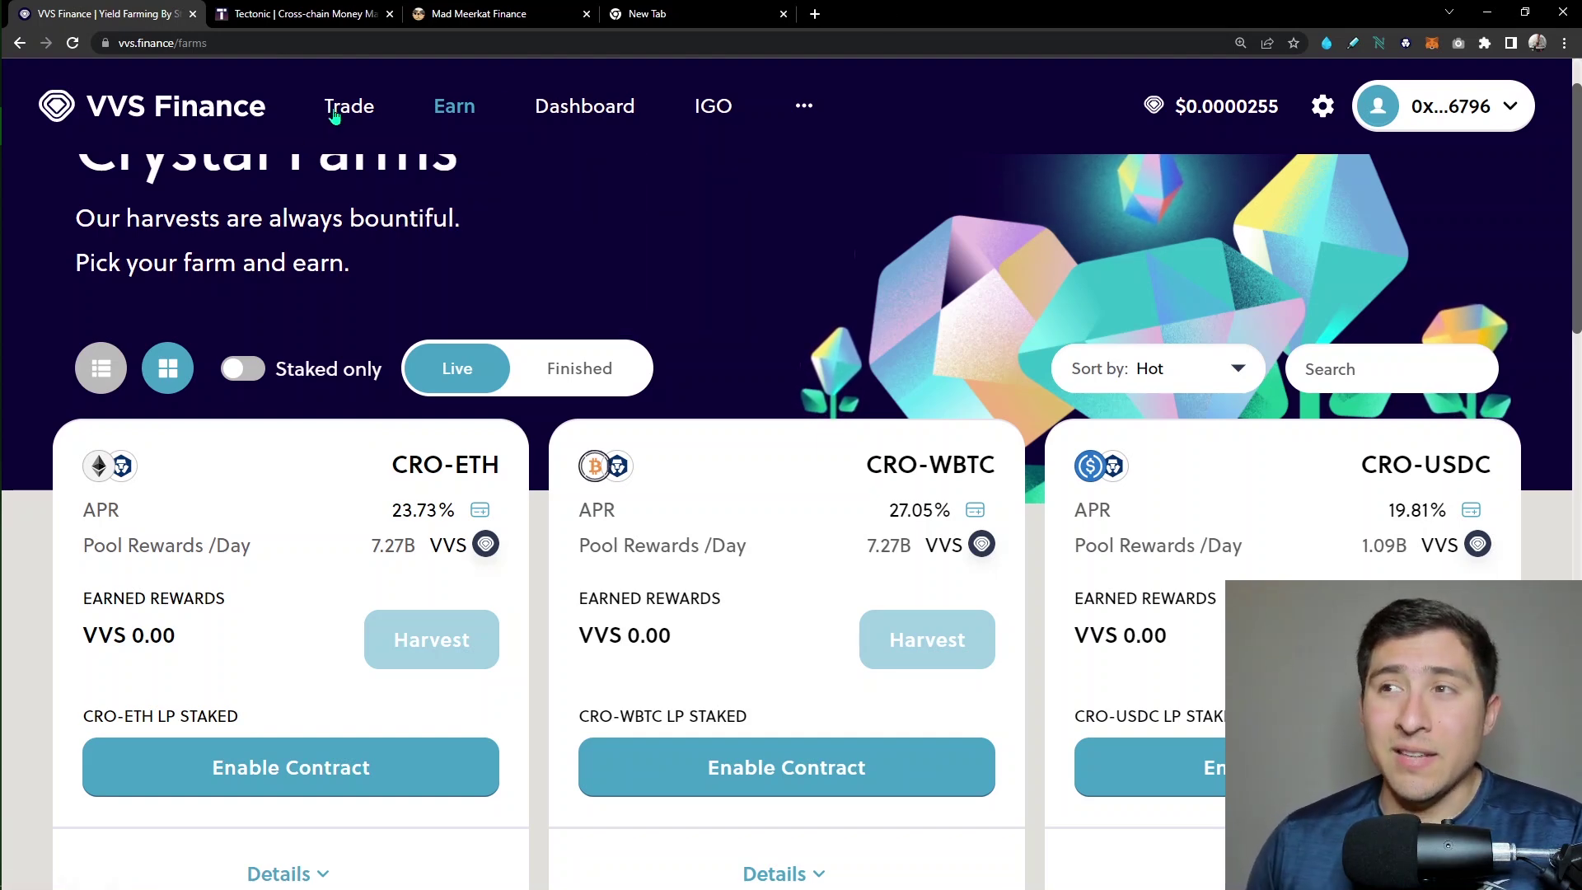
Open xVVS and switch to the Vault view, which shows no vault found and up to 261.85% APR.
mouse_move(455, 107)
click(530, 291)
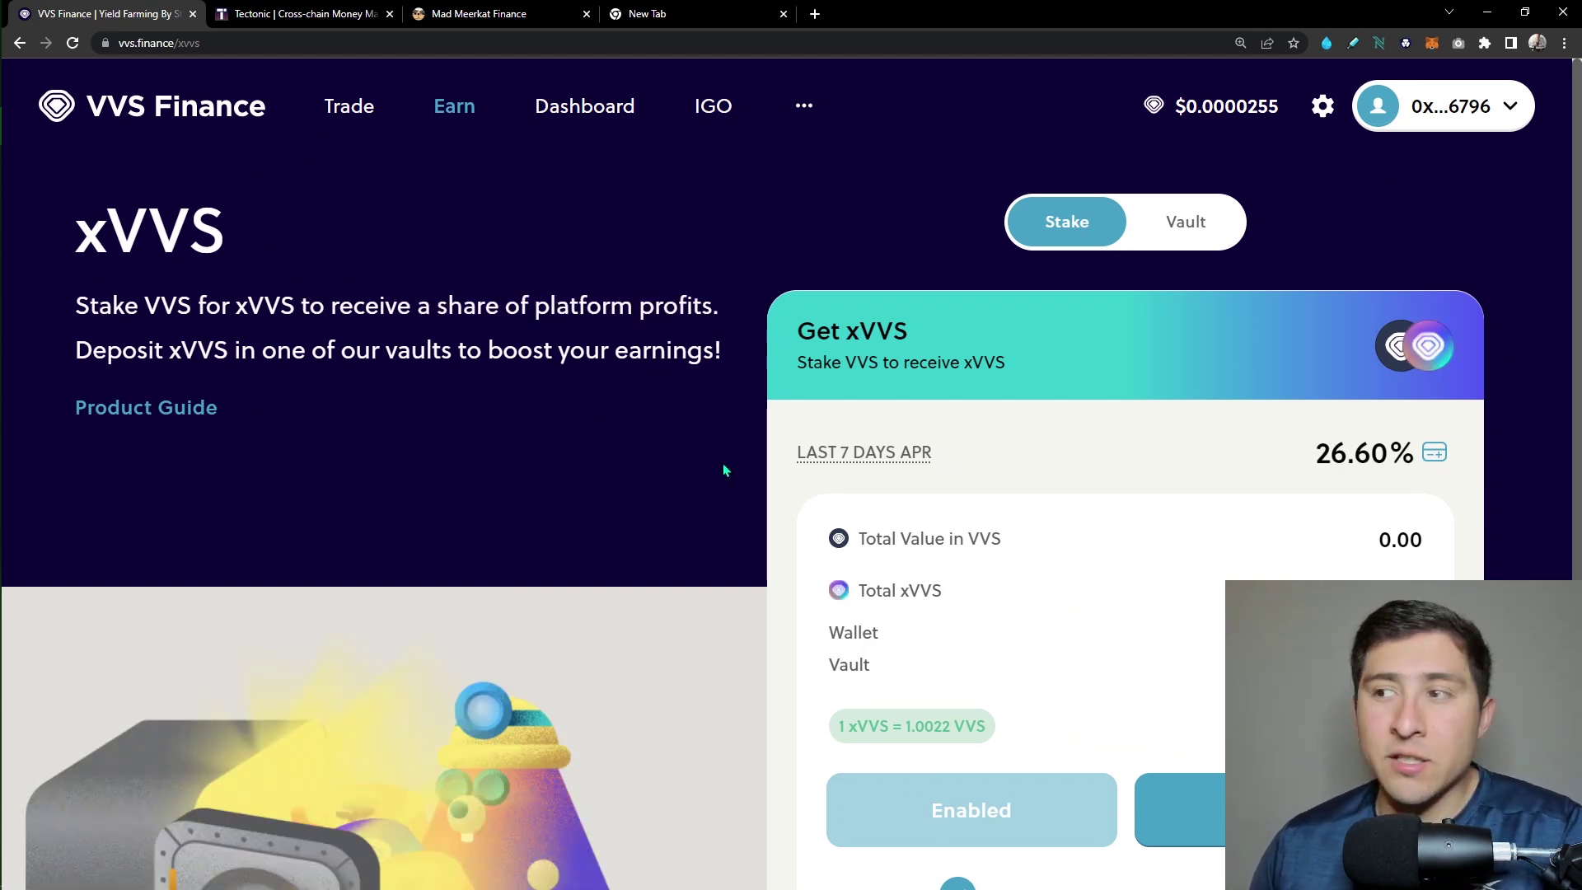
scroll(725, 470, down, 1)
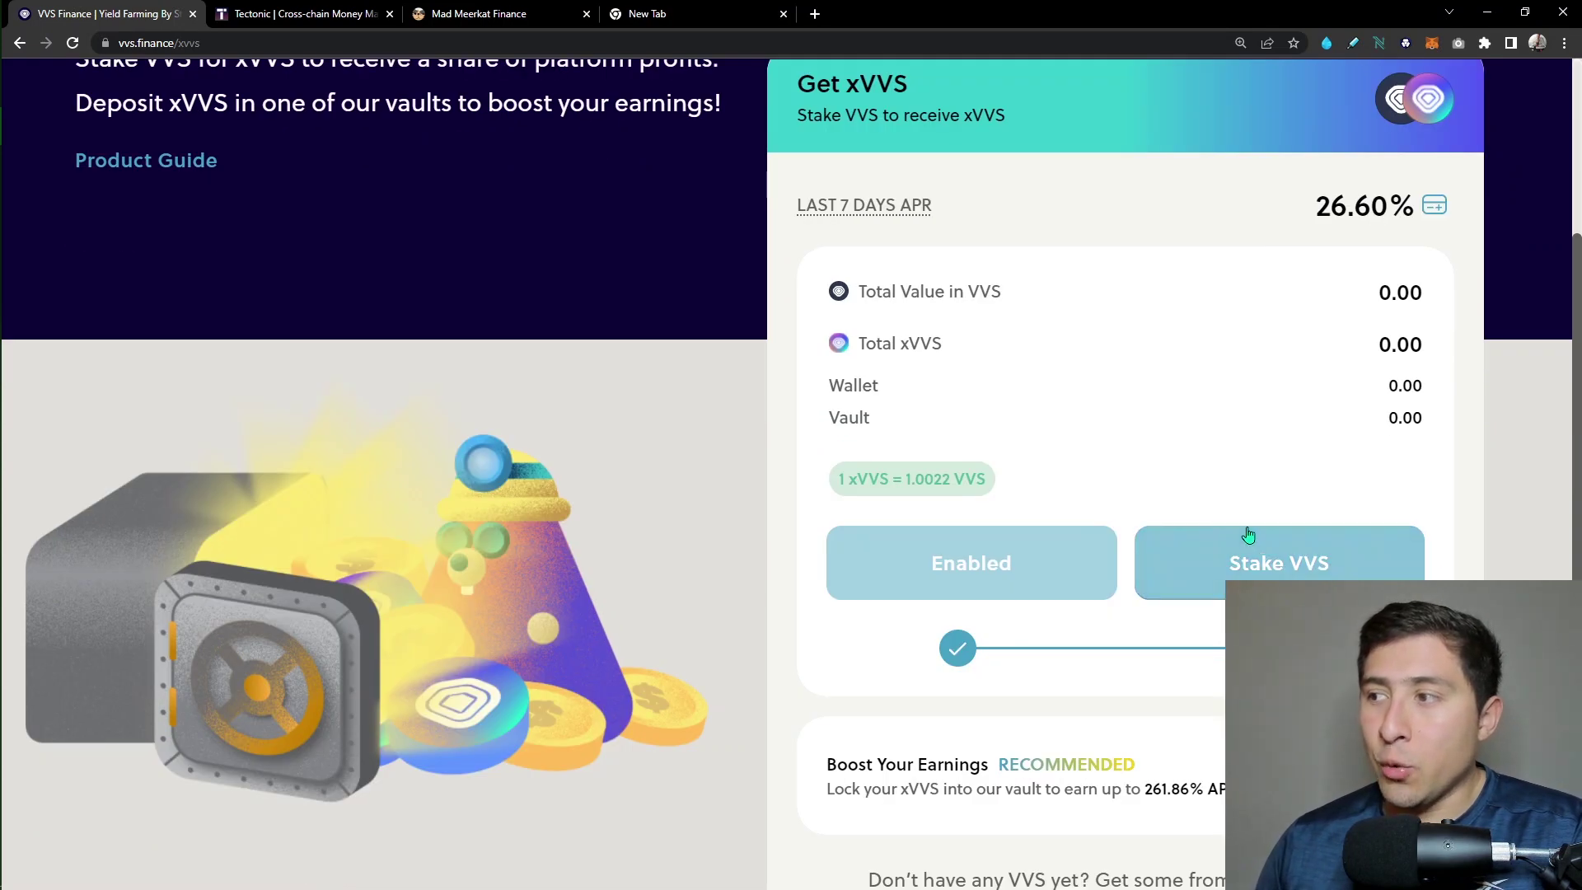
scroll(1246, 532, down, 1)
scroll(1286, 531, up, 2)
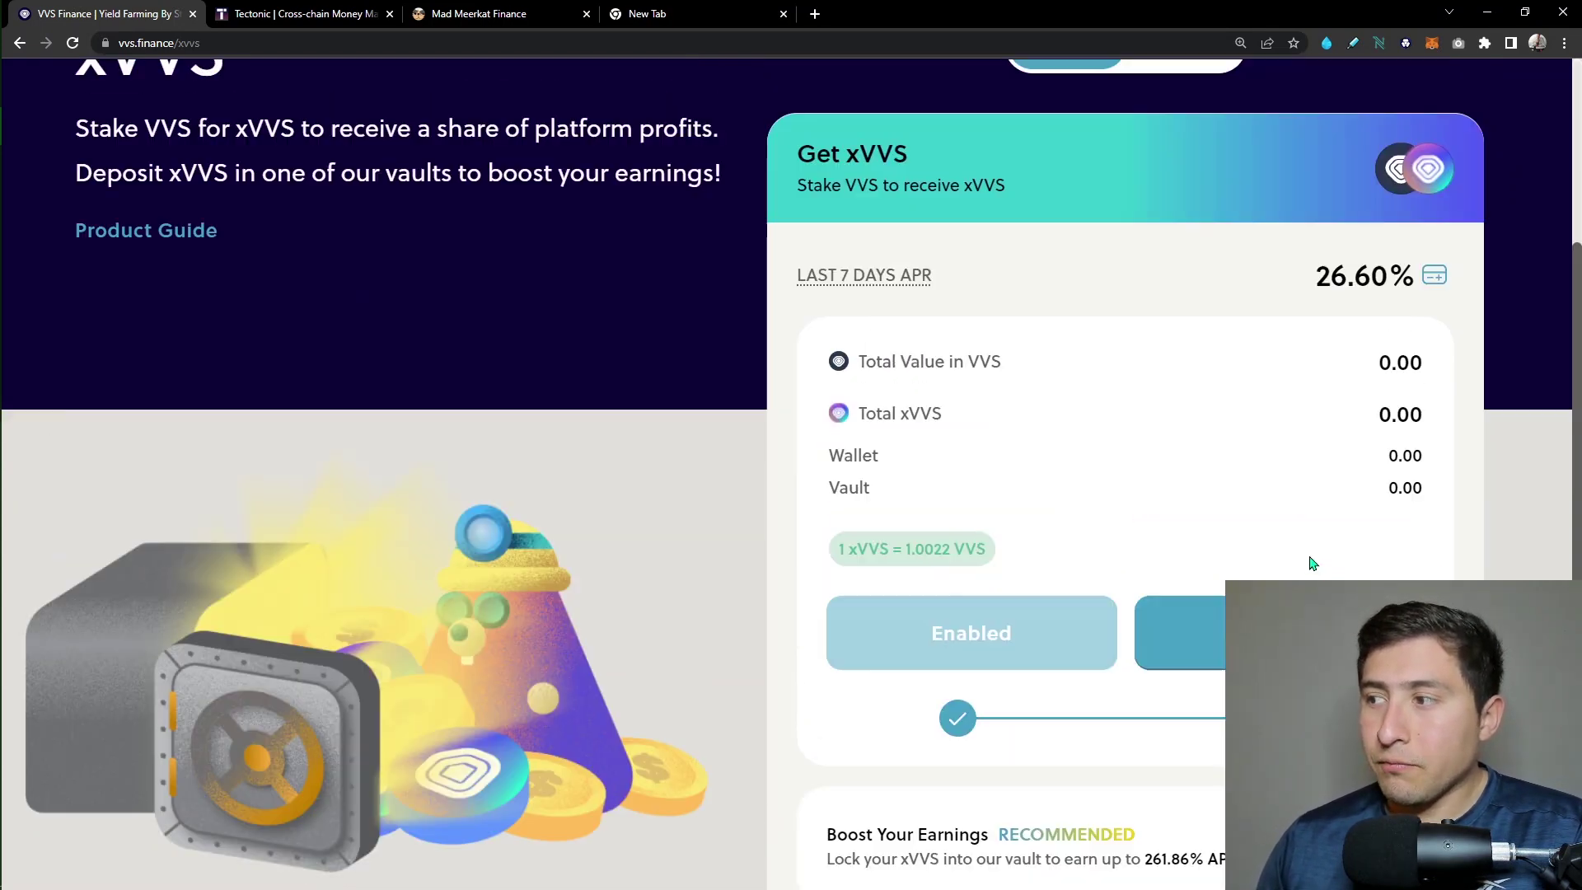
click(1168, 226)
scroll(1416, 413, down, 1)
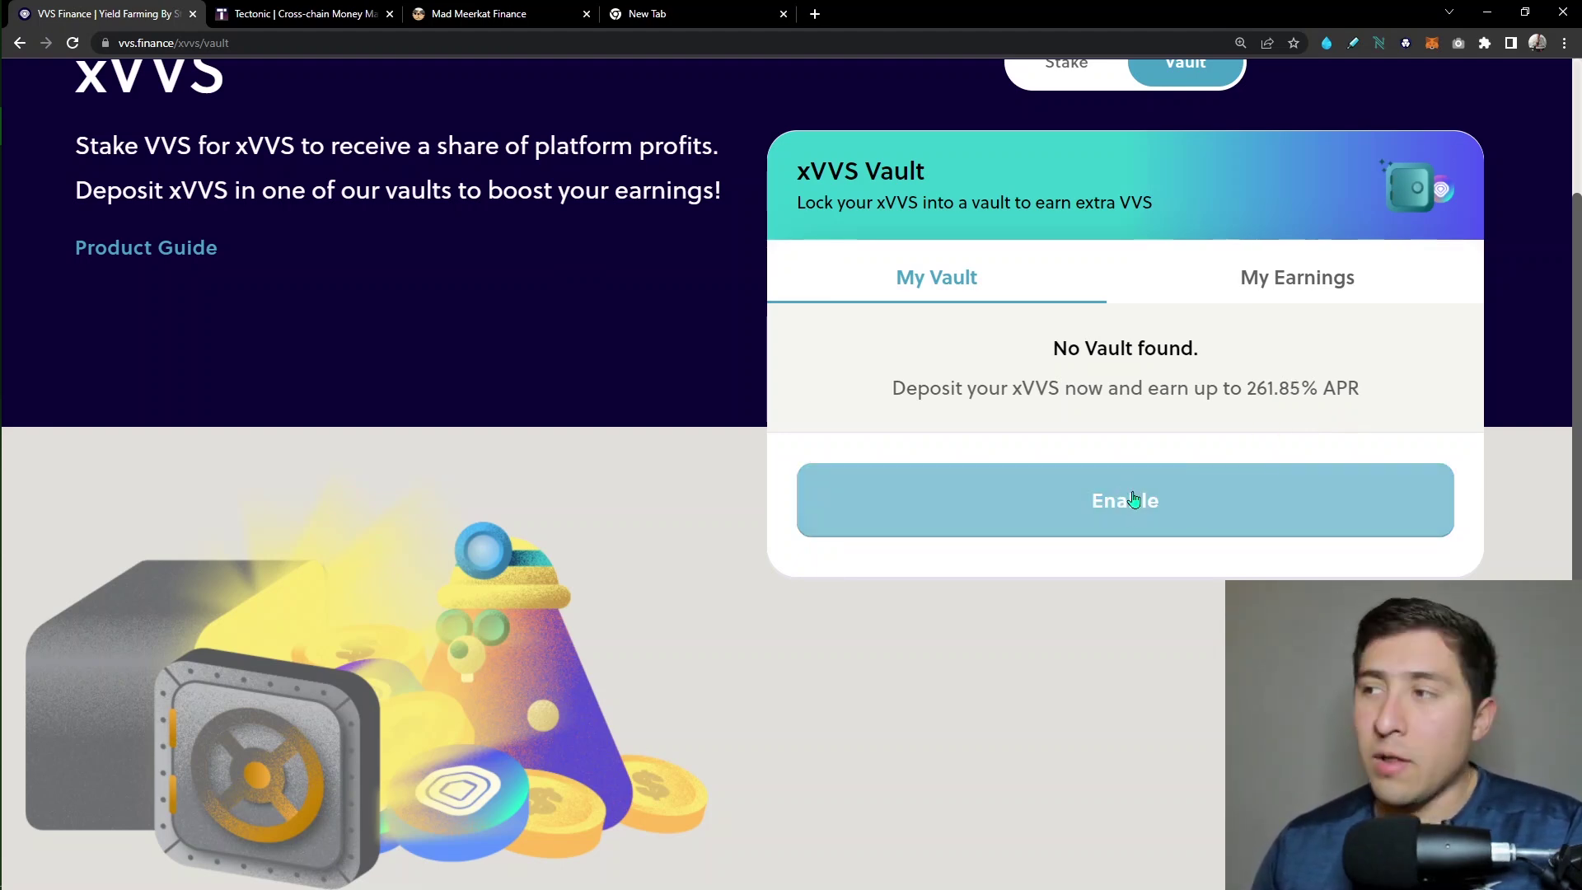
scroll(1237, 396, up, 1)
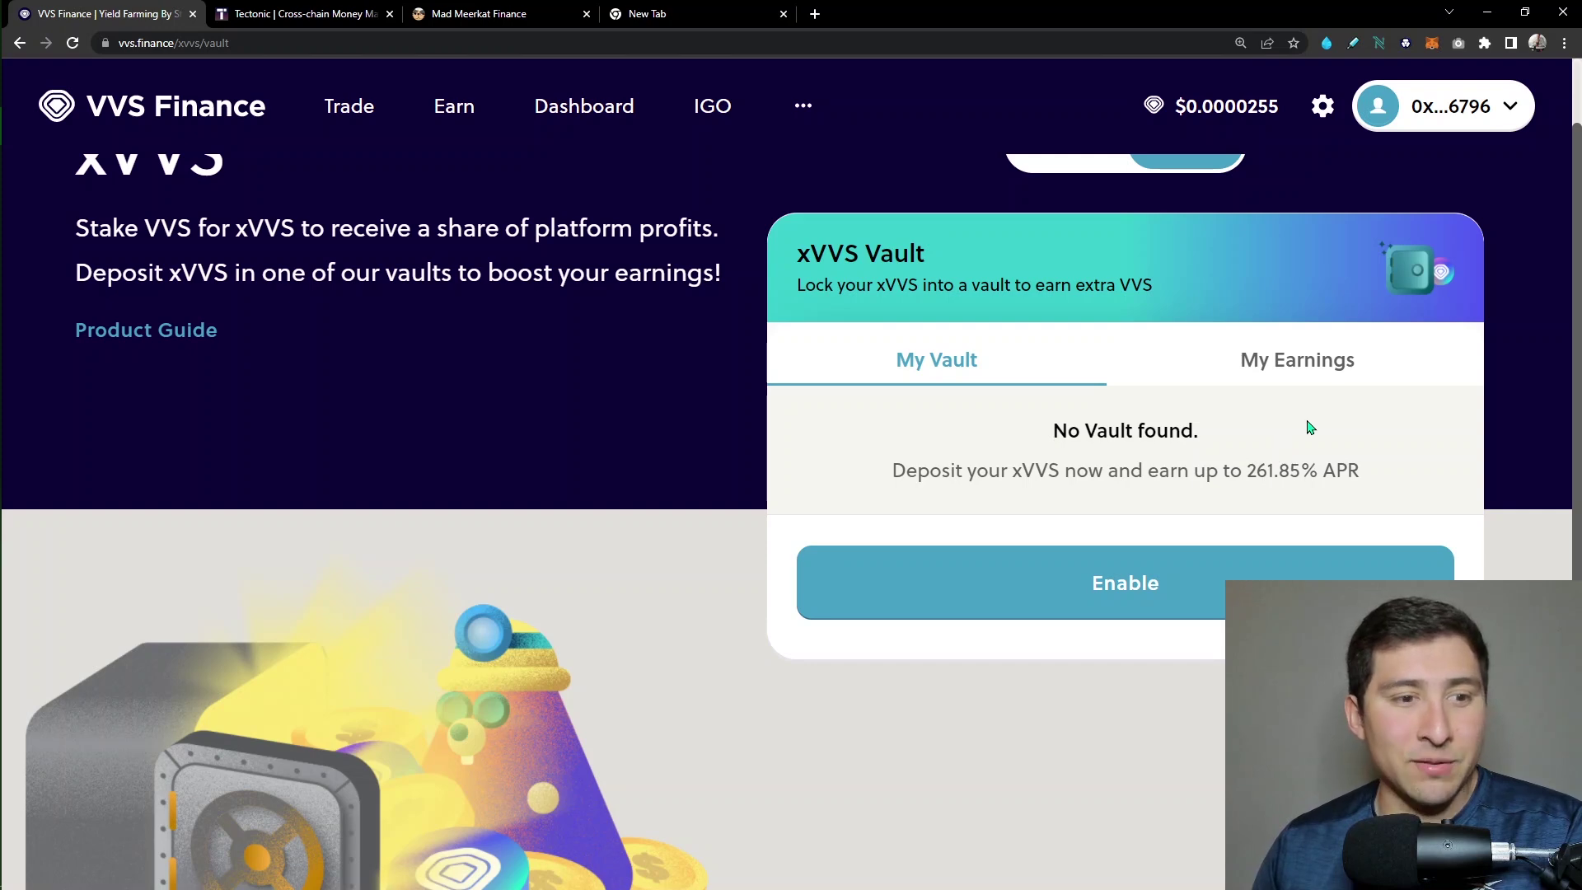
scroll(866, 324, up, 1)
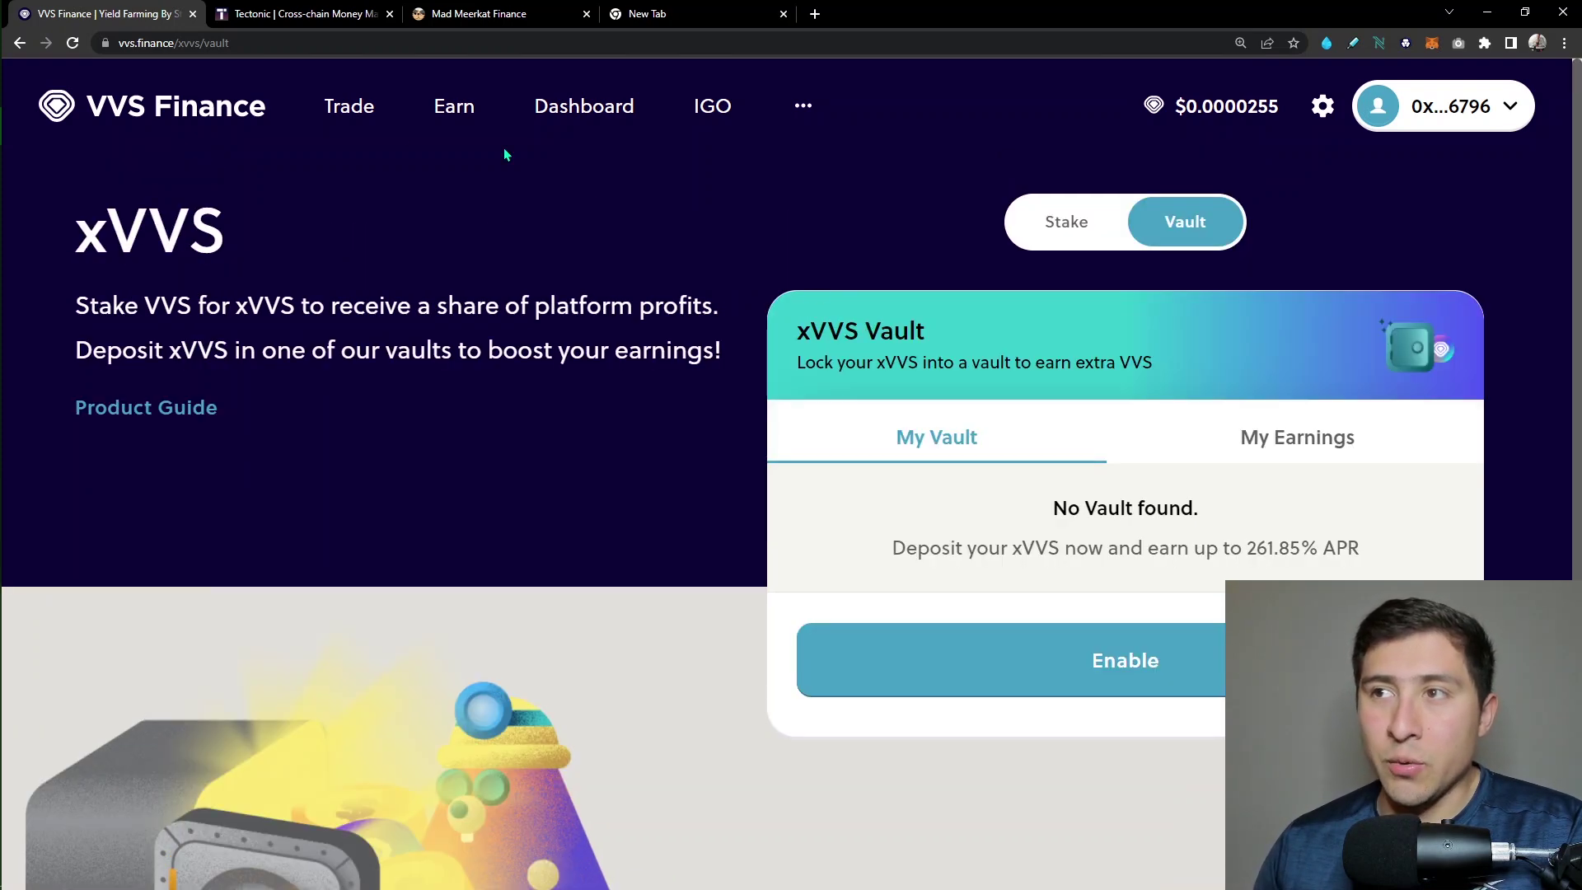
click(493, 241)
scroll(656, 307, down, 3)
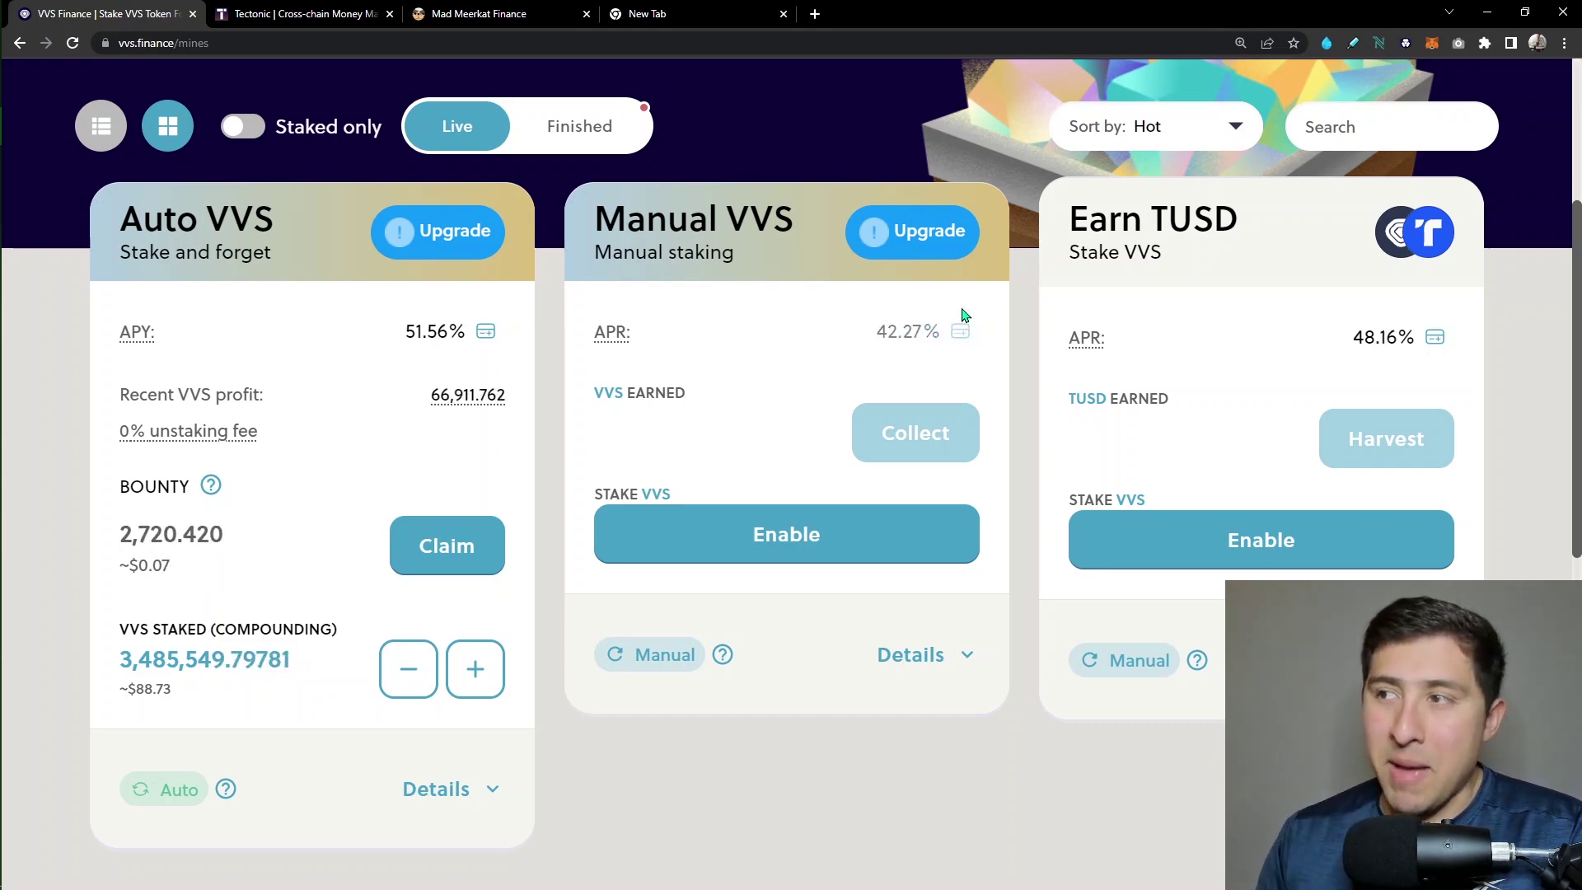
scroll(996, 458, down, 3)
scroll(866, 651, up, 1)
scroll(983, 615, up, 1)
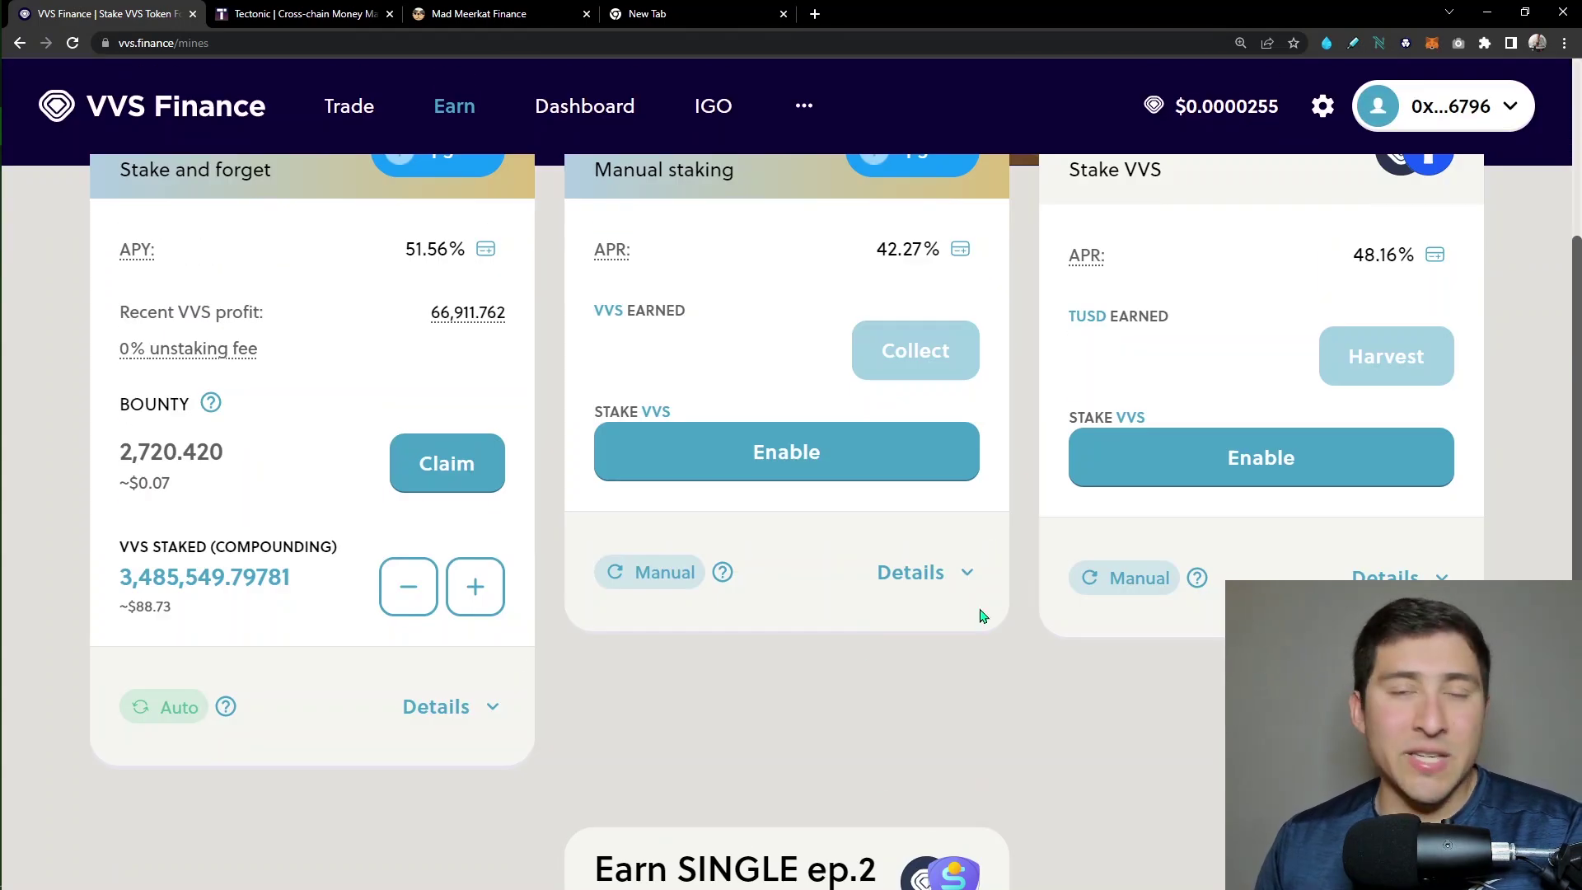
scroll(981, 615, down, 2)
scroll(952, 458, up, 2)
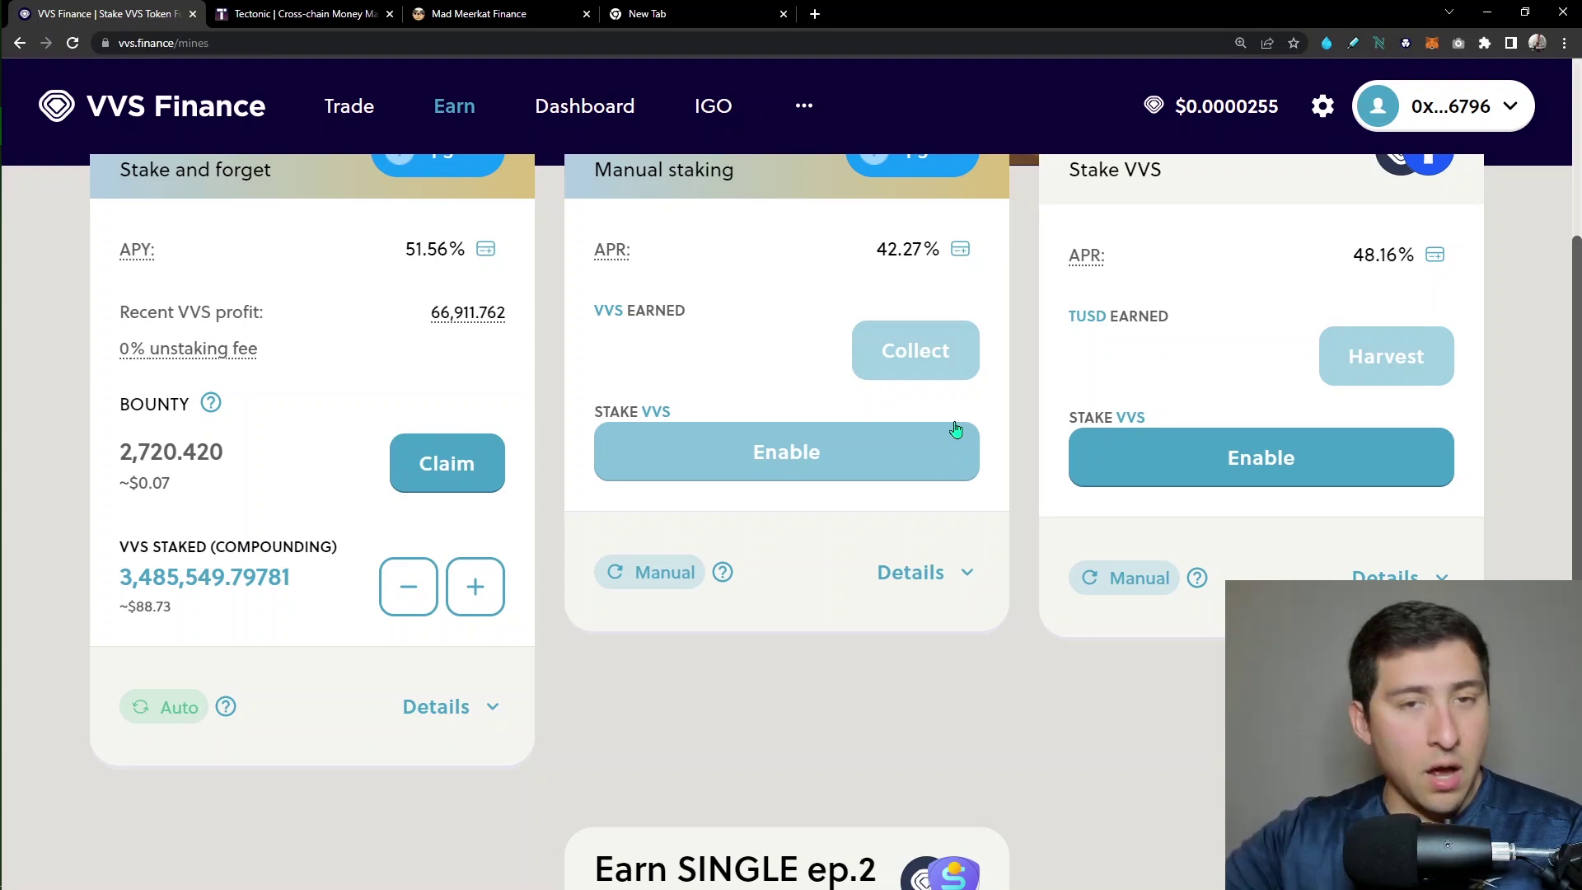
scroll(954, 429, up, 3)
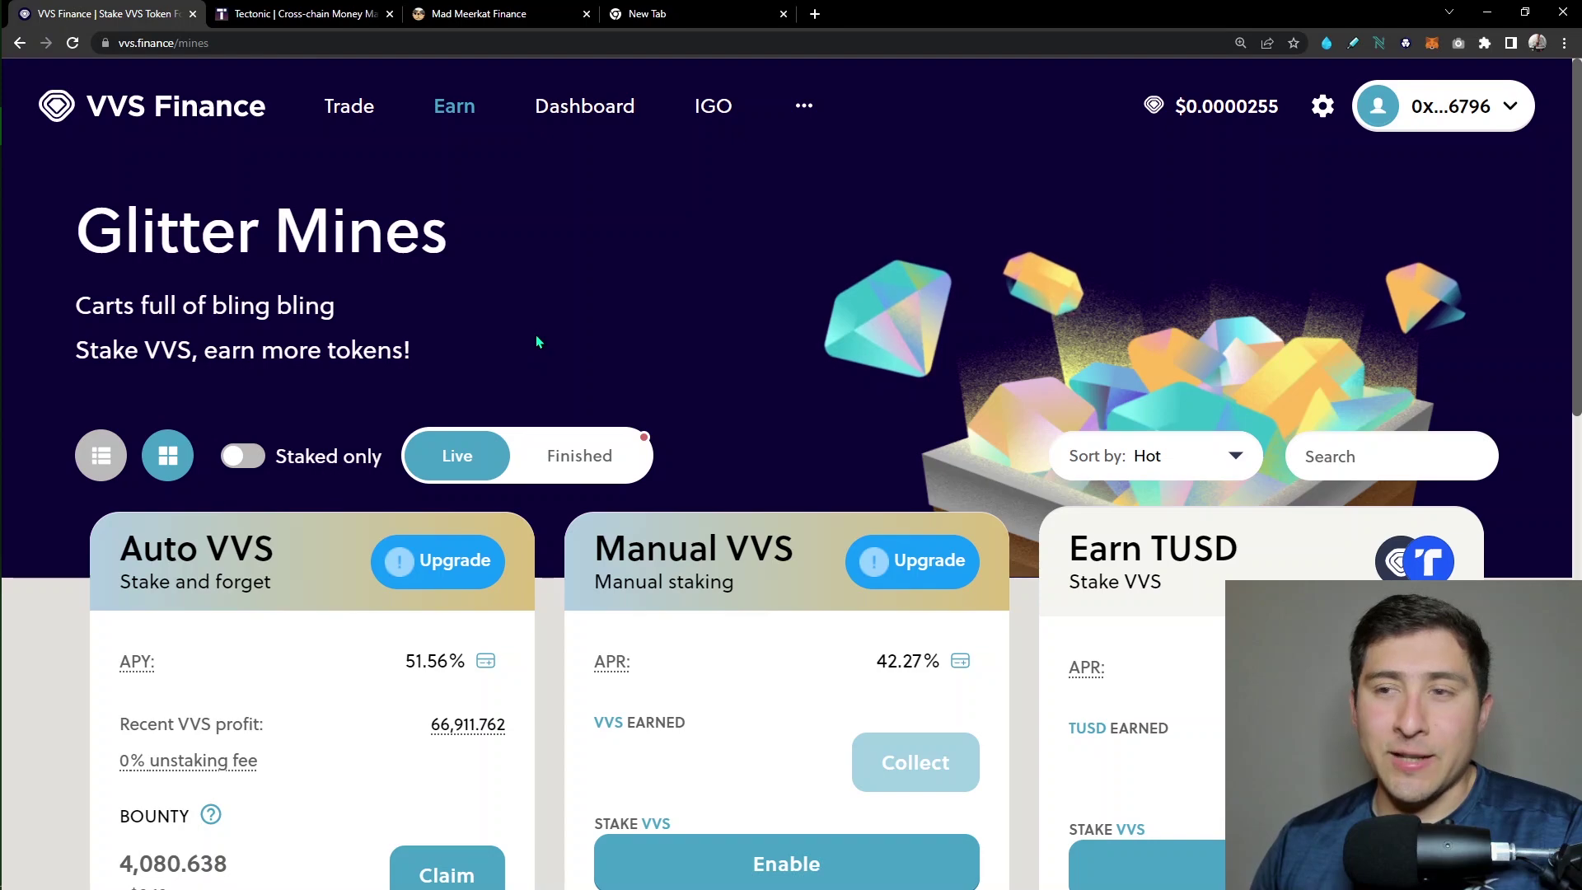
scroll(544, 371, down, 2)
scroll(550, 402, down, 2)
scroll(551, 421, down, 1)
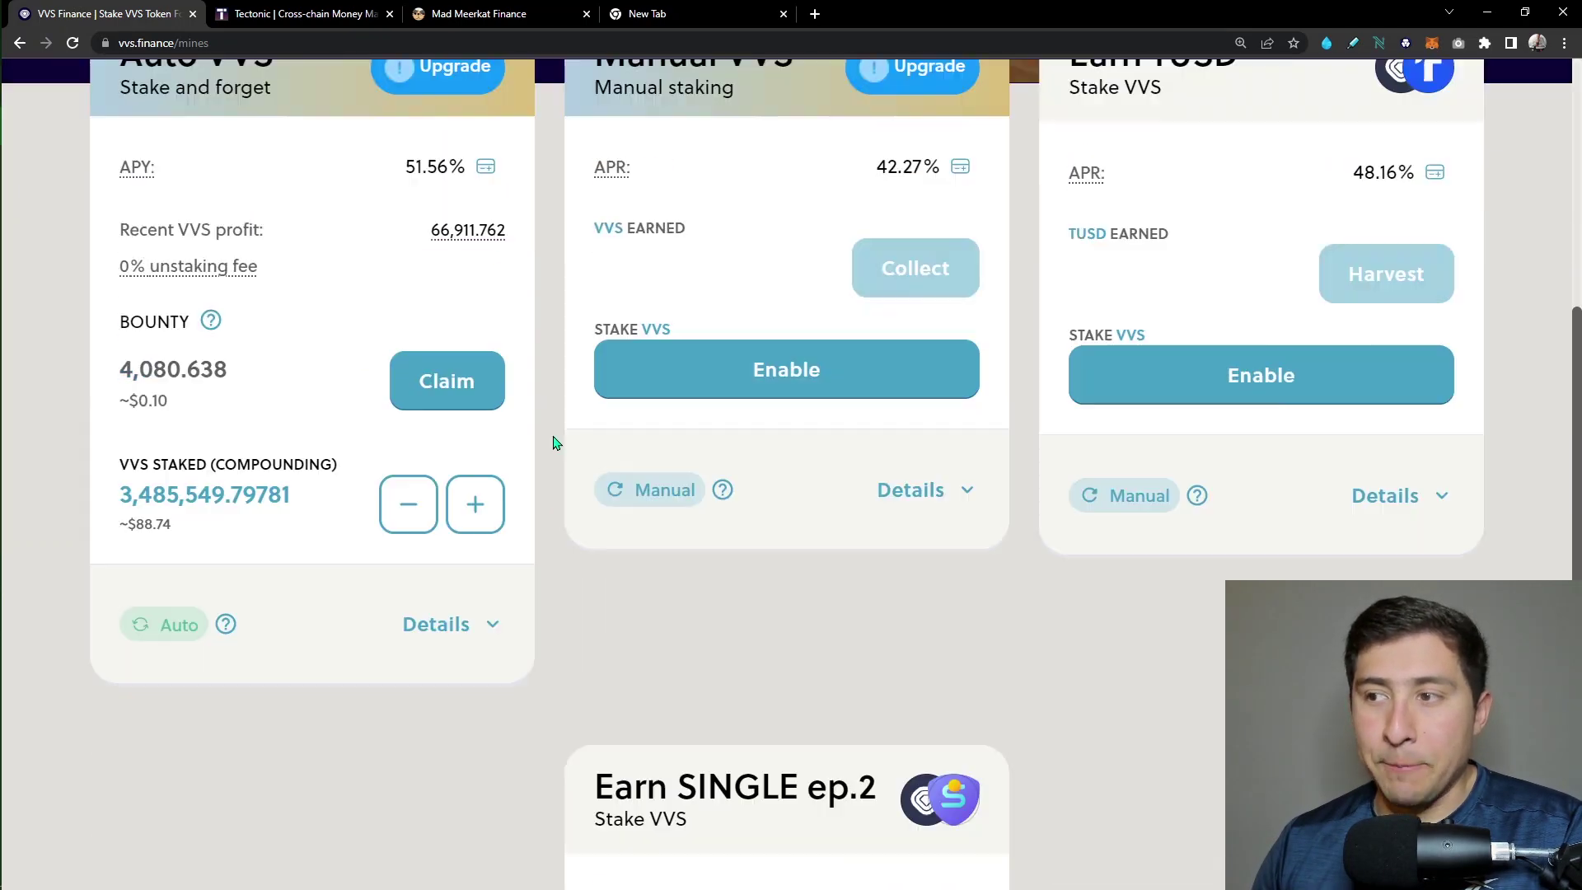
scroll(553, 442, up, 3)
scroll(424, 567, down, 2)
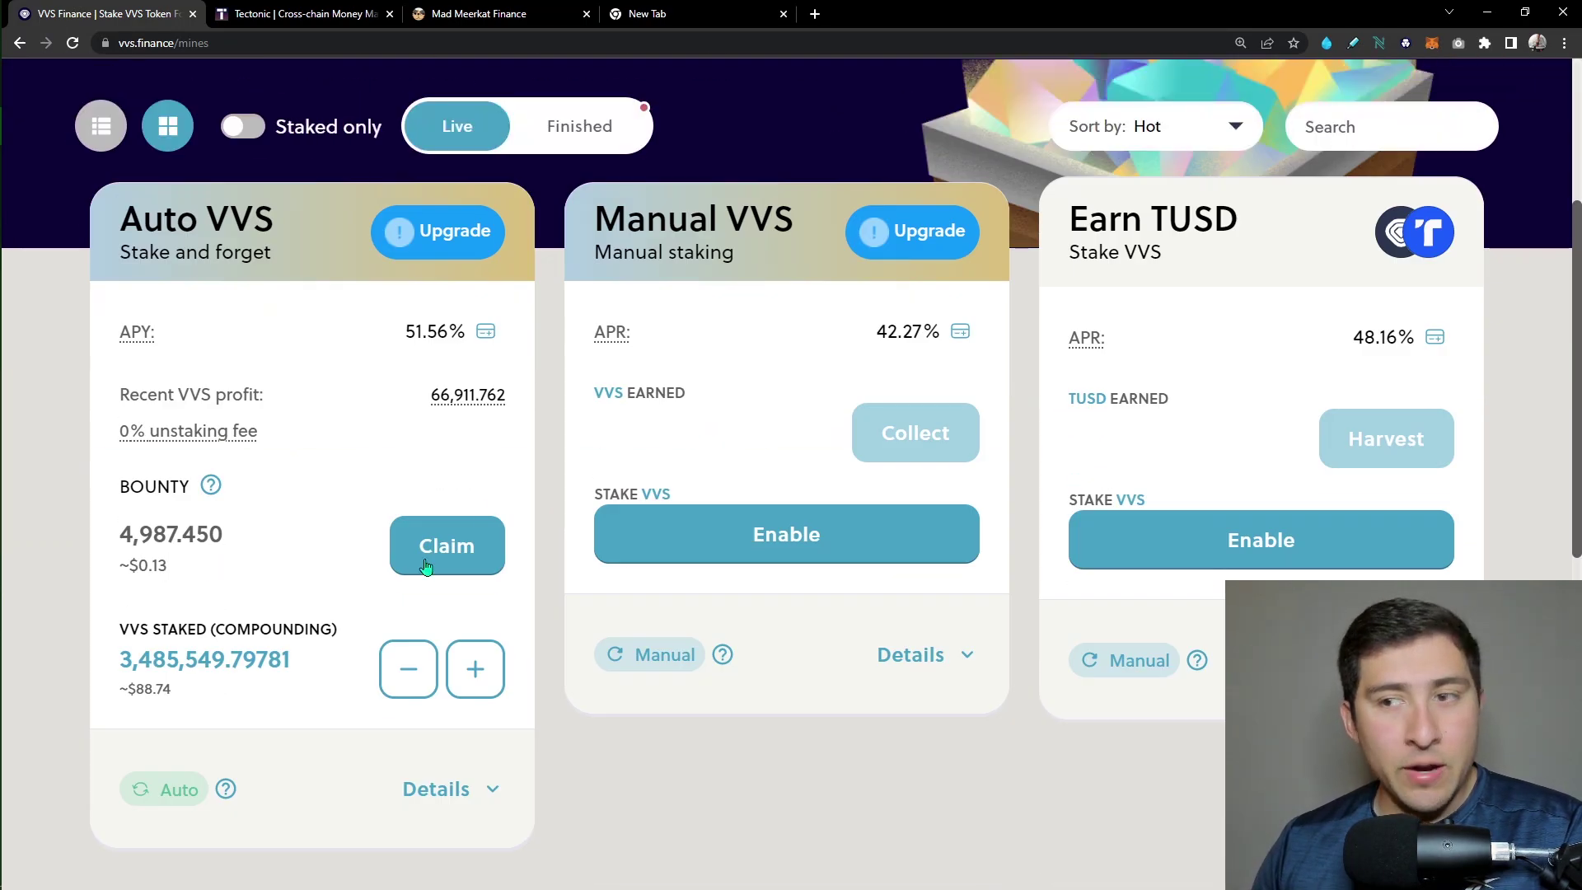
scroll(293, 264, down, 1)
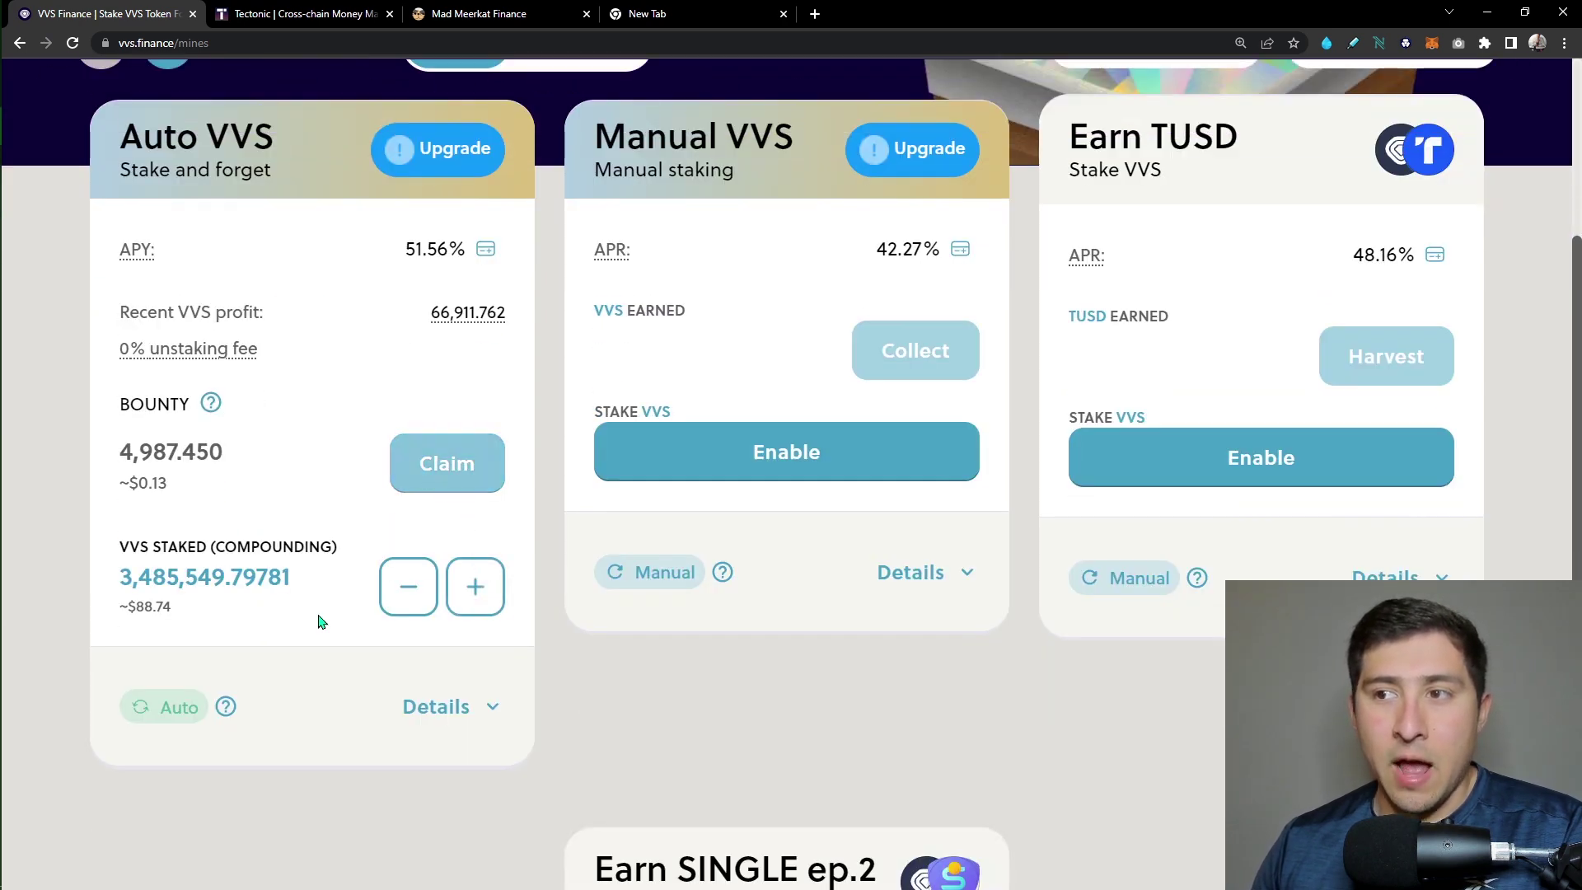
click(470, 587)
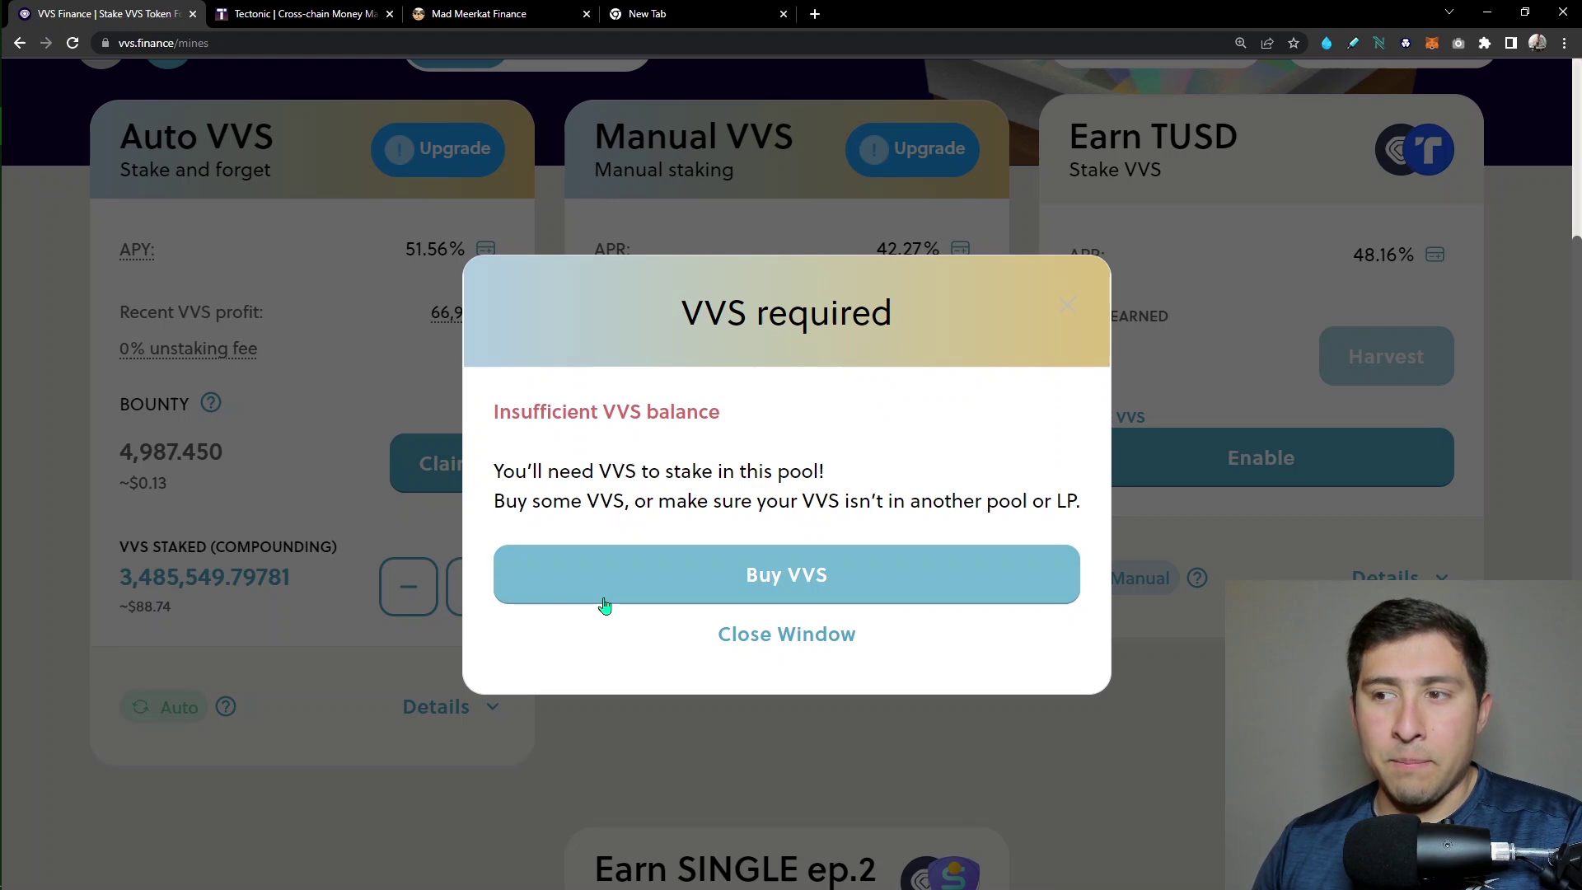
click(756, 574)
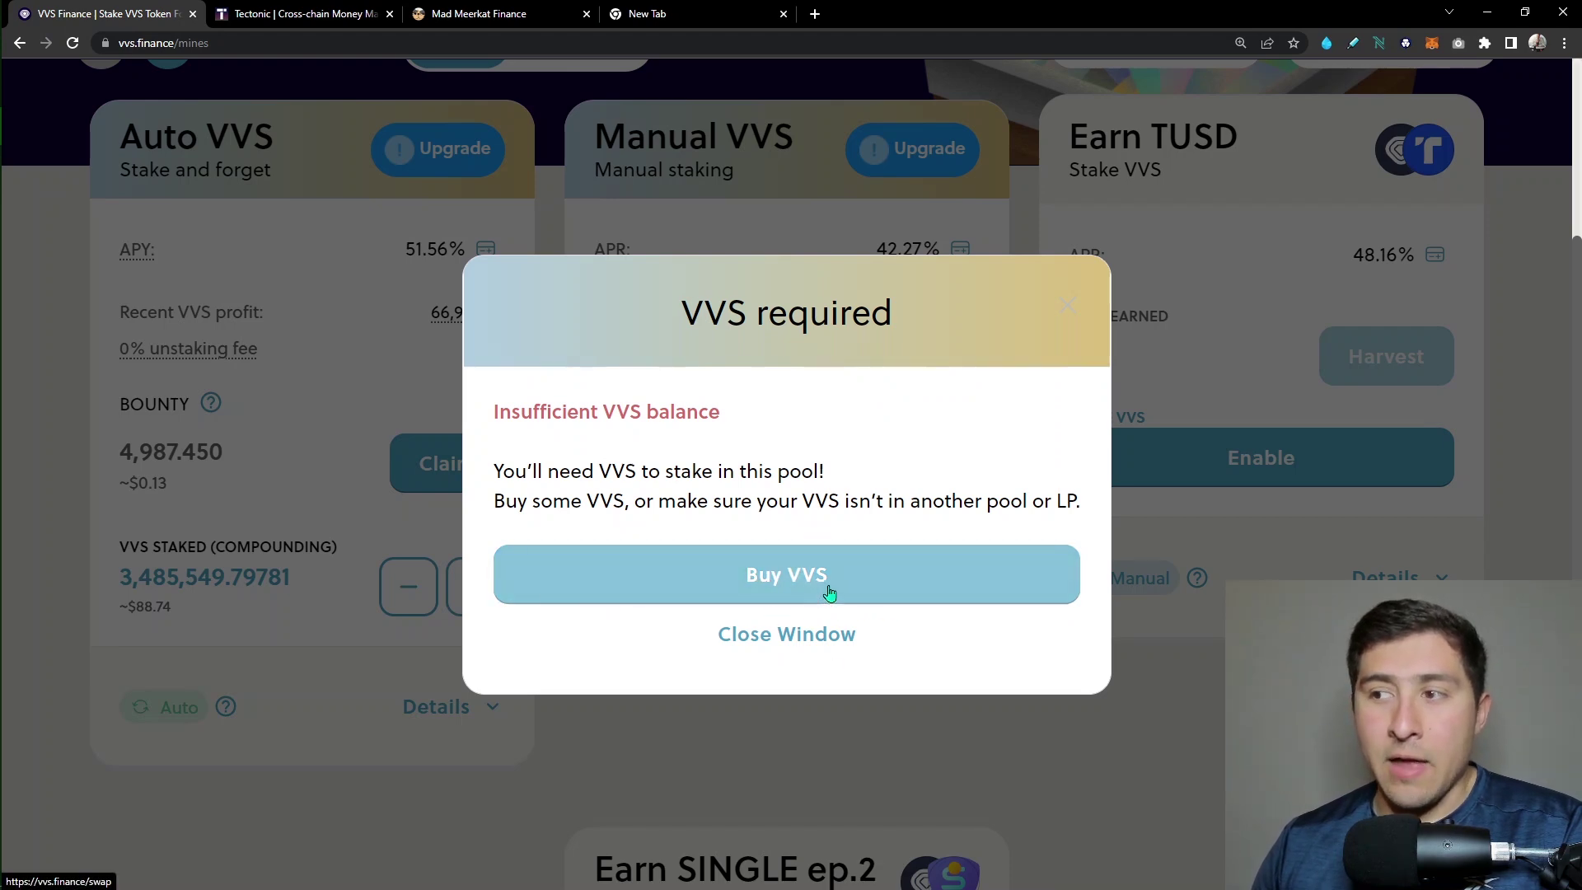
click(832, 648)
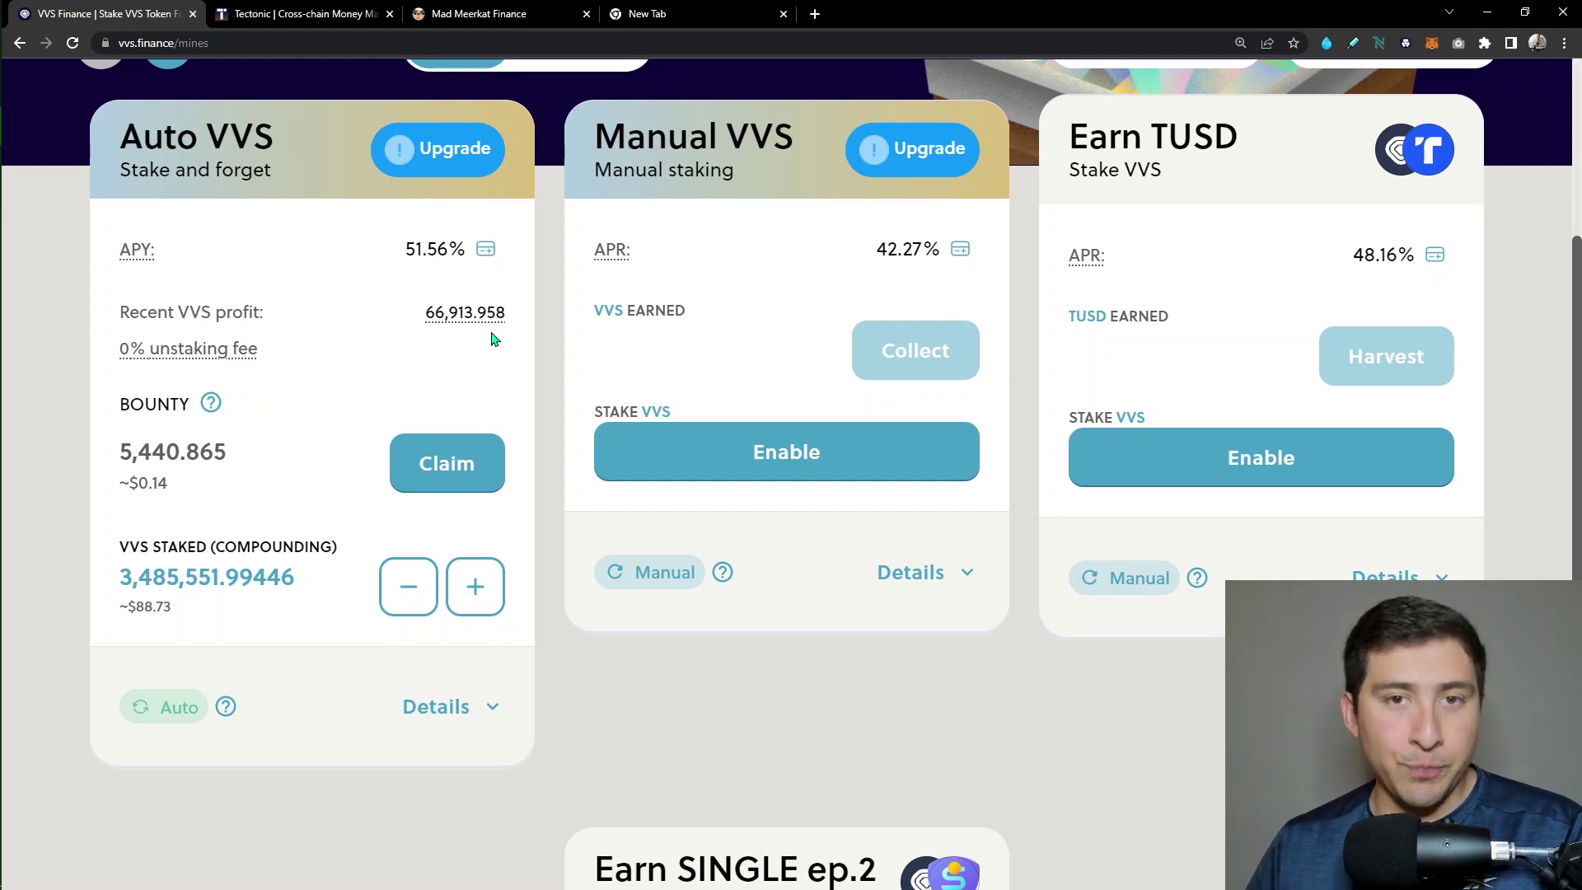
scroll(535, 498, up, 1)
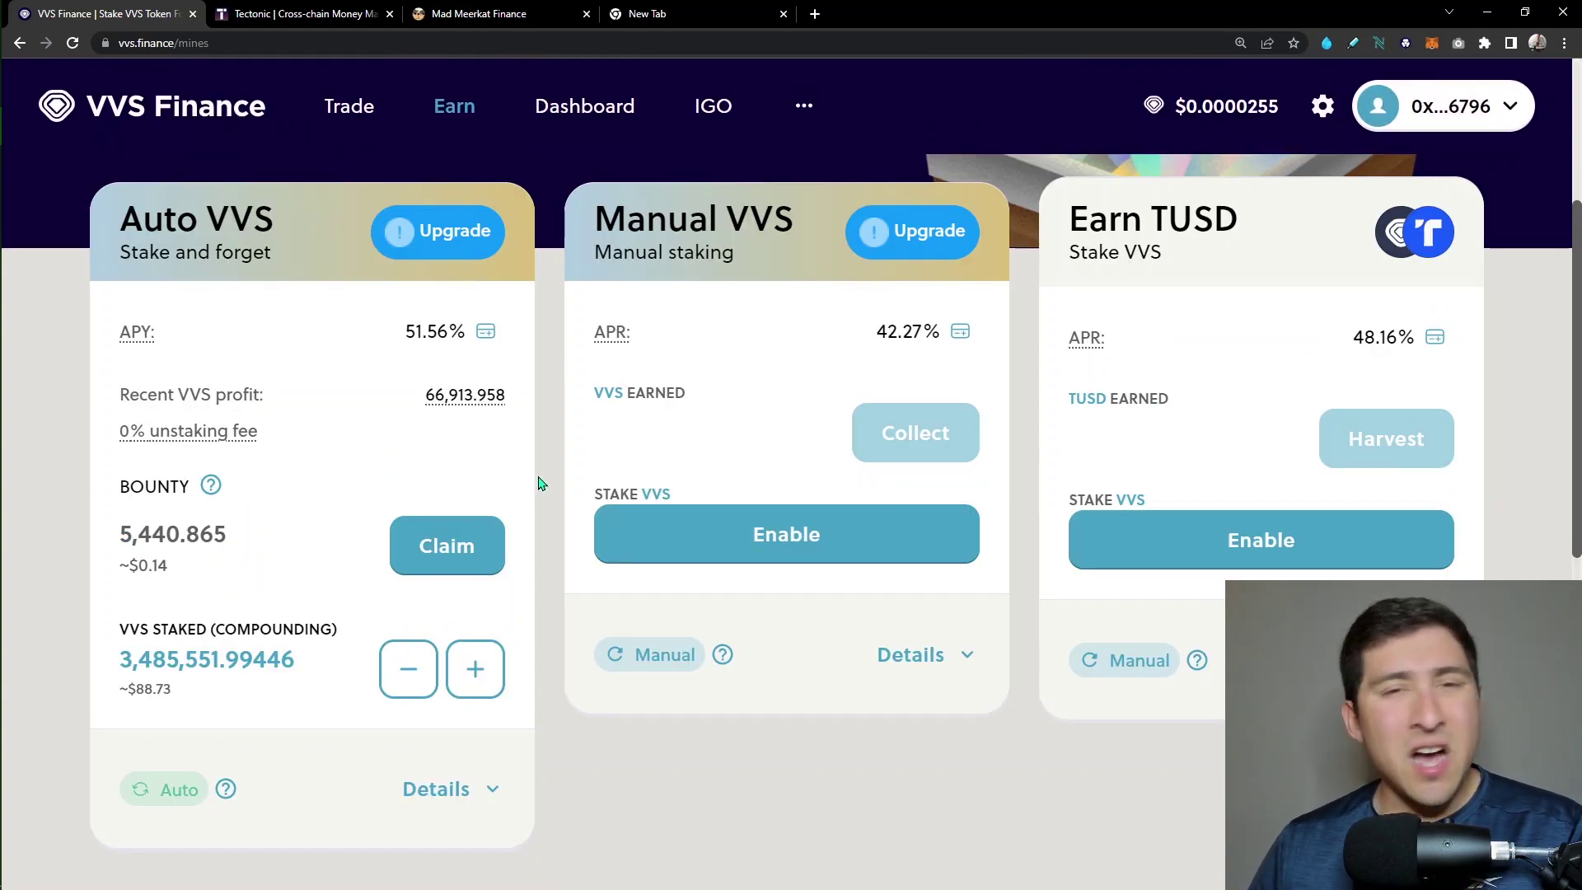
scroll(551, 478, up, 1)
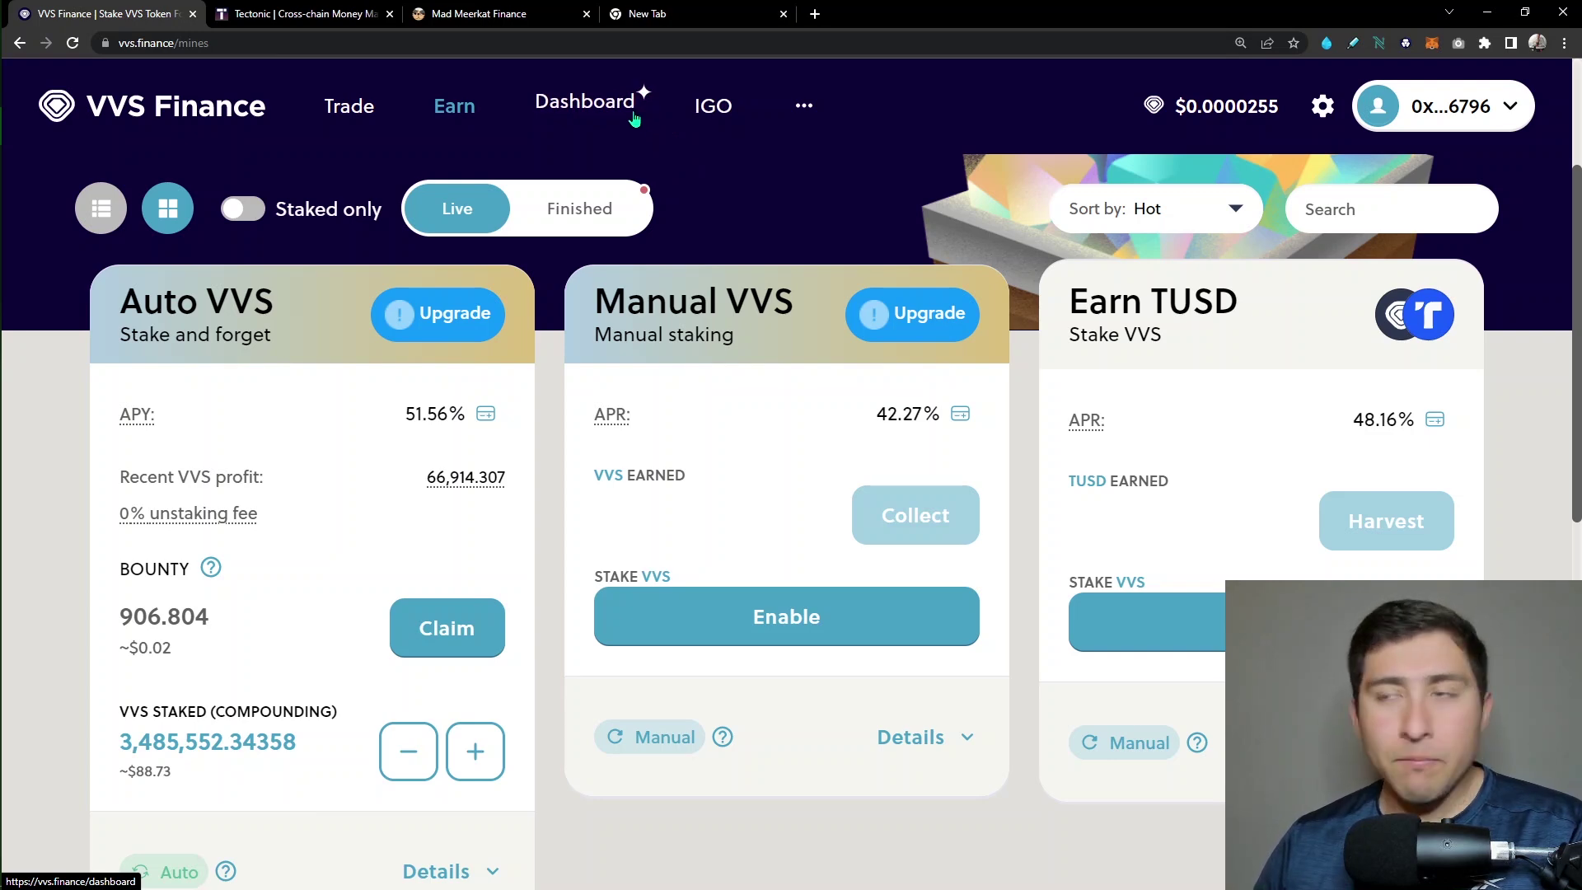
Open the dashboard and review My Farms, My Mines and the empty My Vault tab.
click(633, 119)
scroll(473, 314, down, 3)
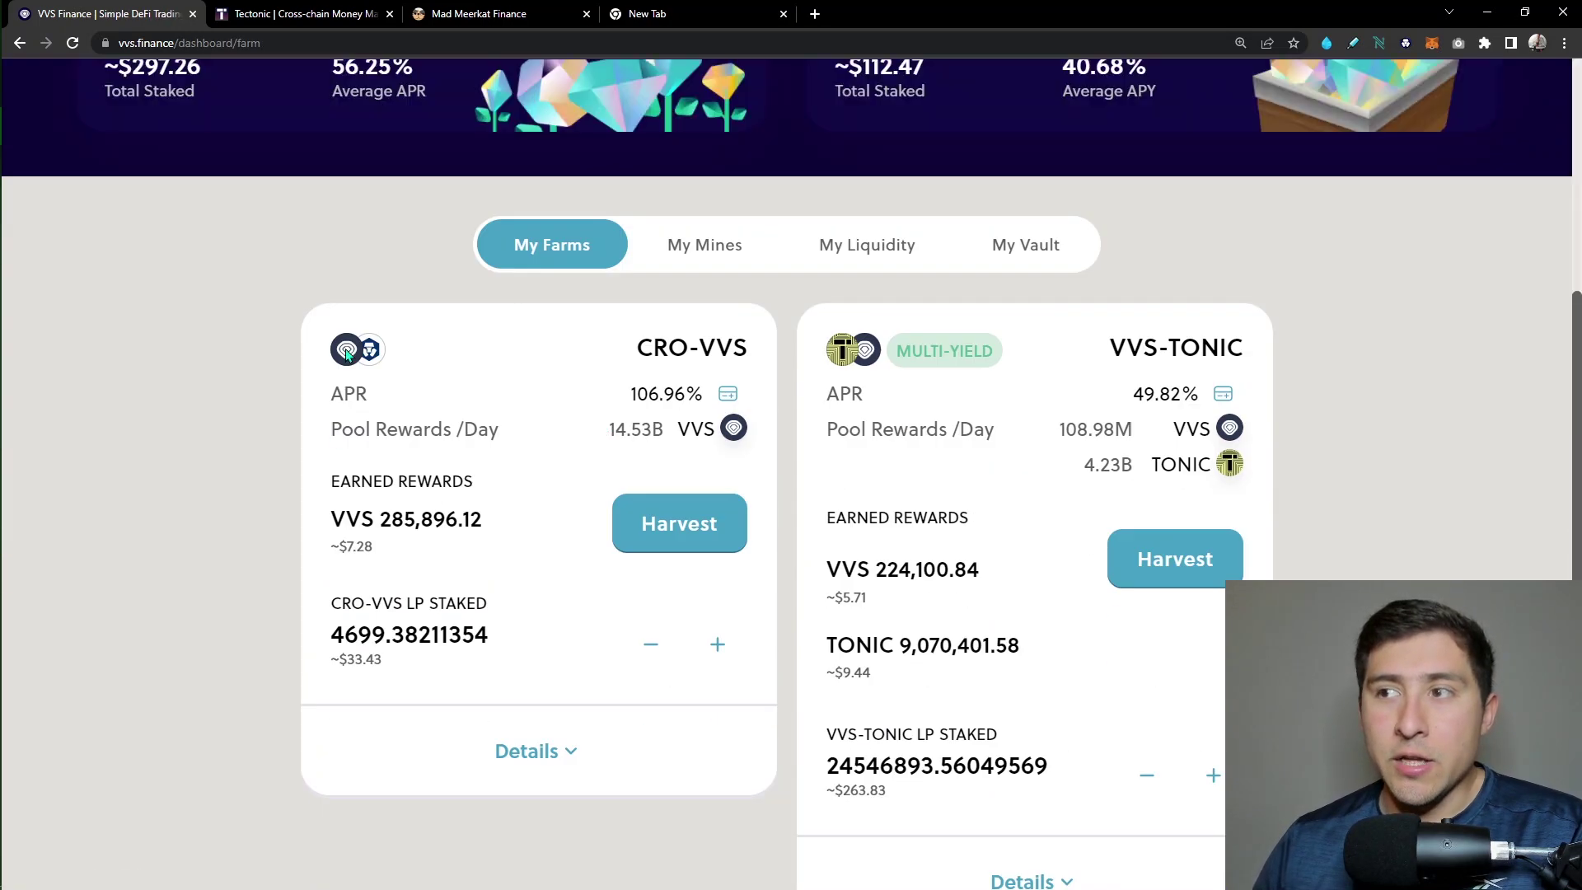
scroll(473, 314, down, 1)
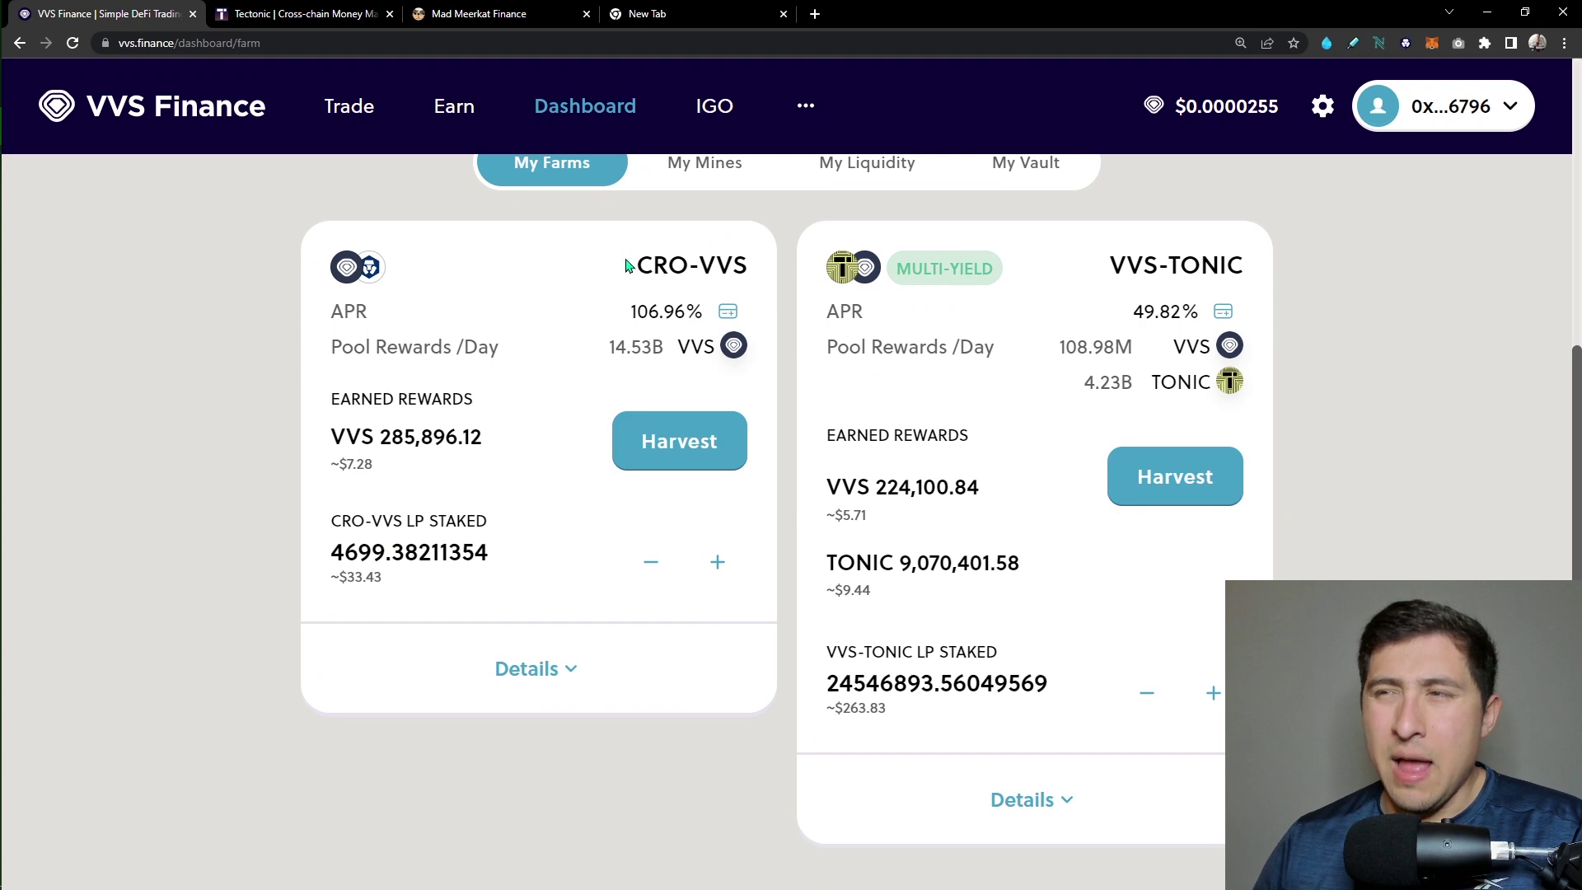
scroll(995, 419, down, 1)
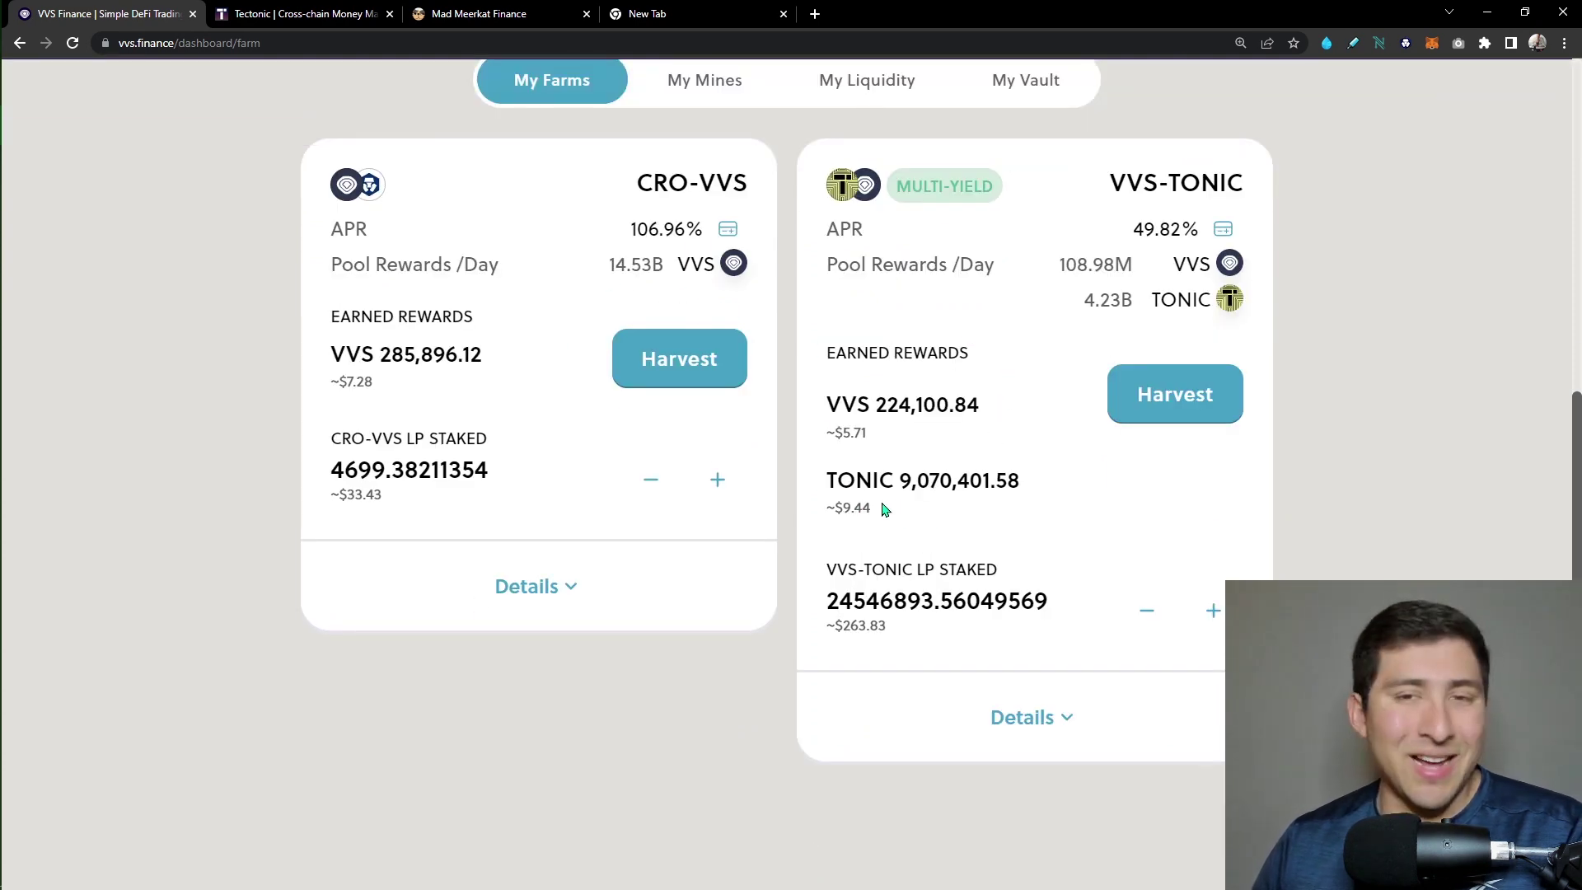
scroll(883, 514, up, 2)
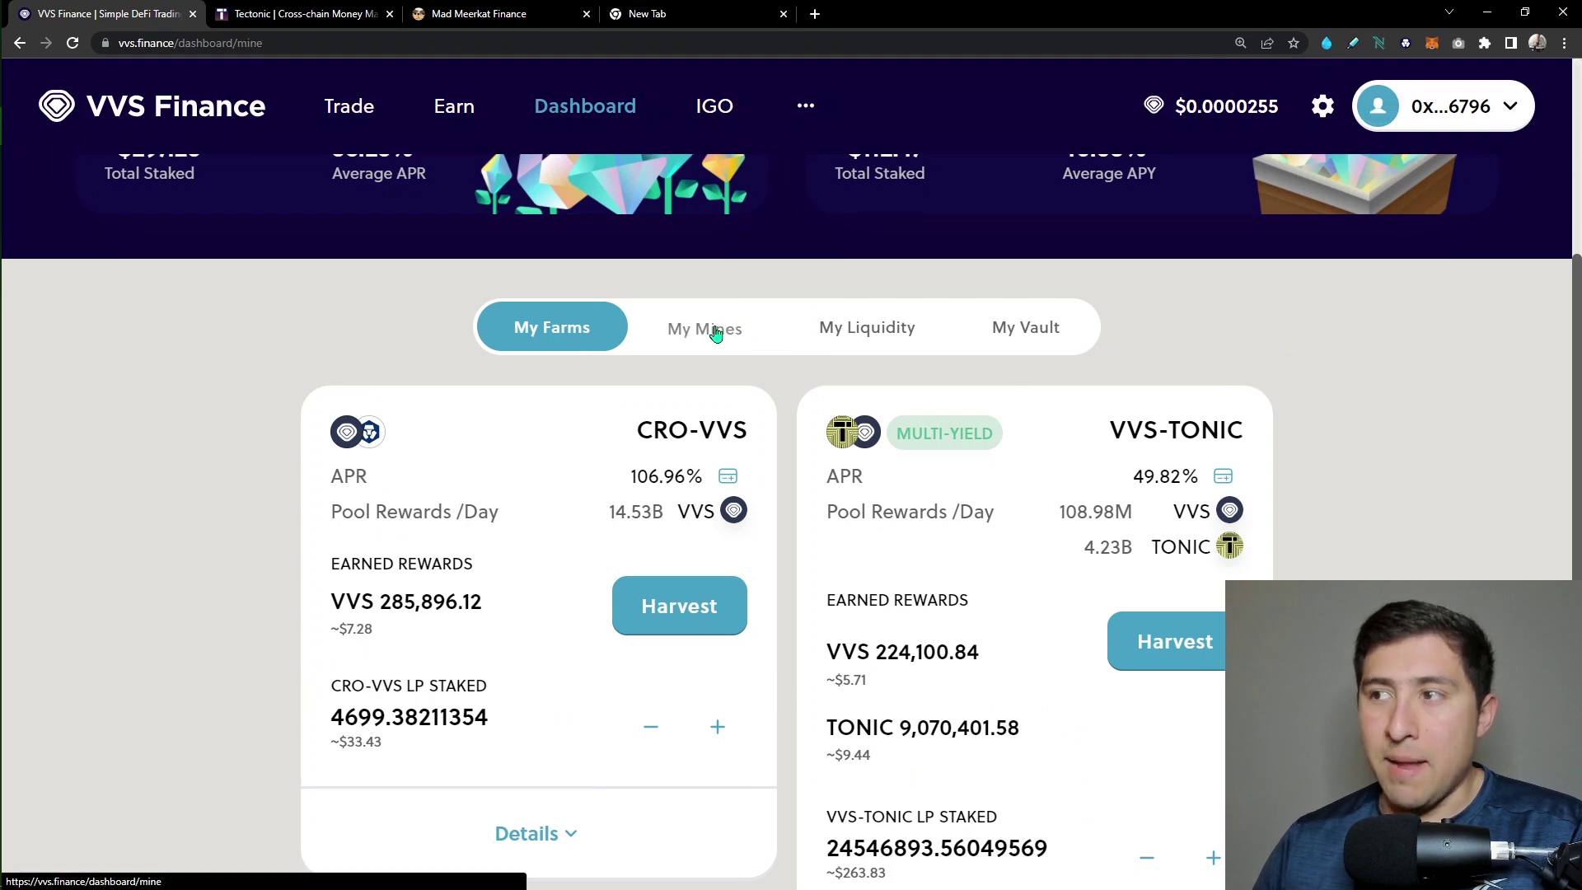
click(714, 334)
scroll(768, 466, down, 5)
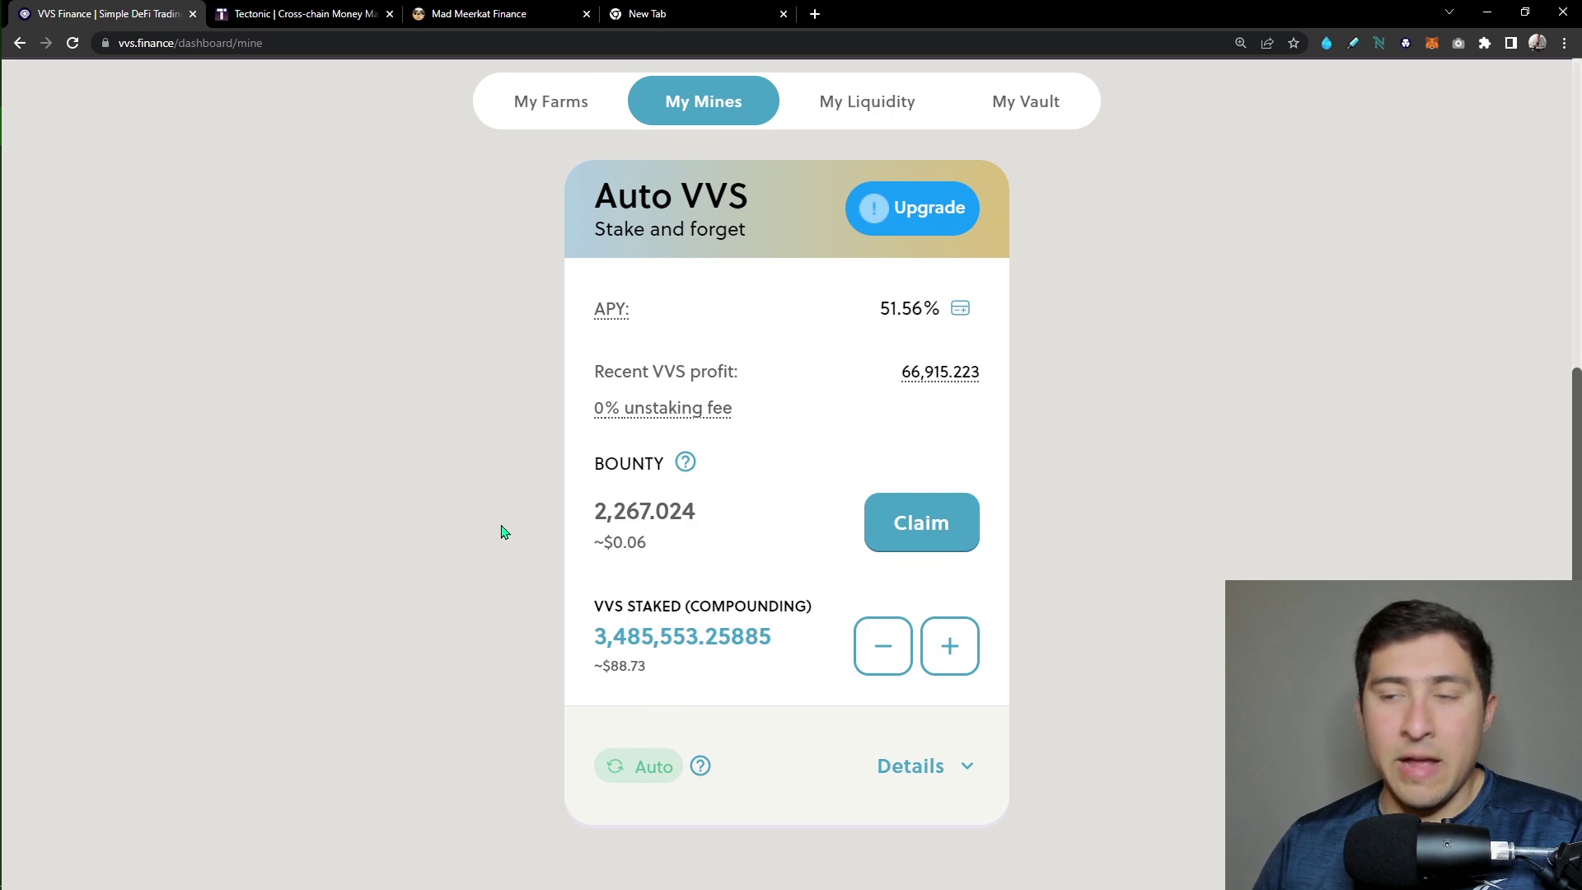
scroll(802, 502, up, 1)
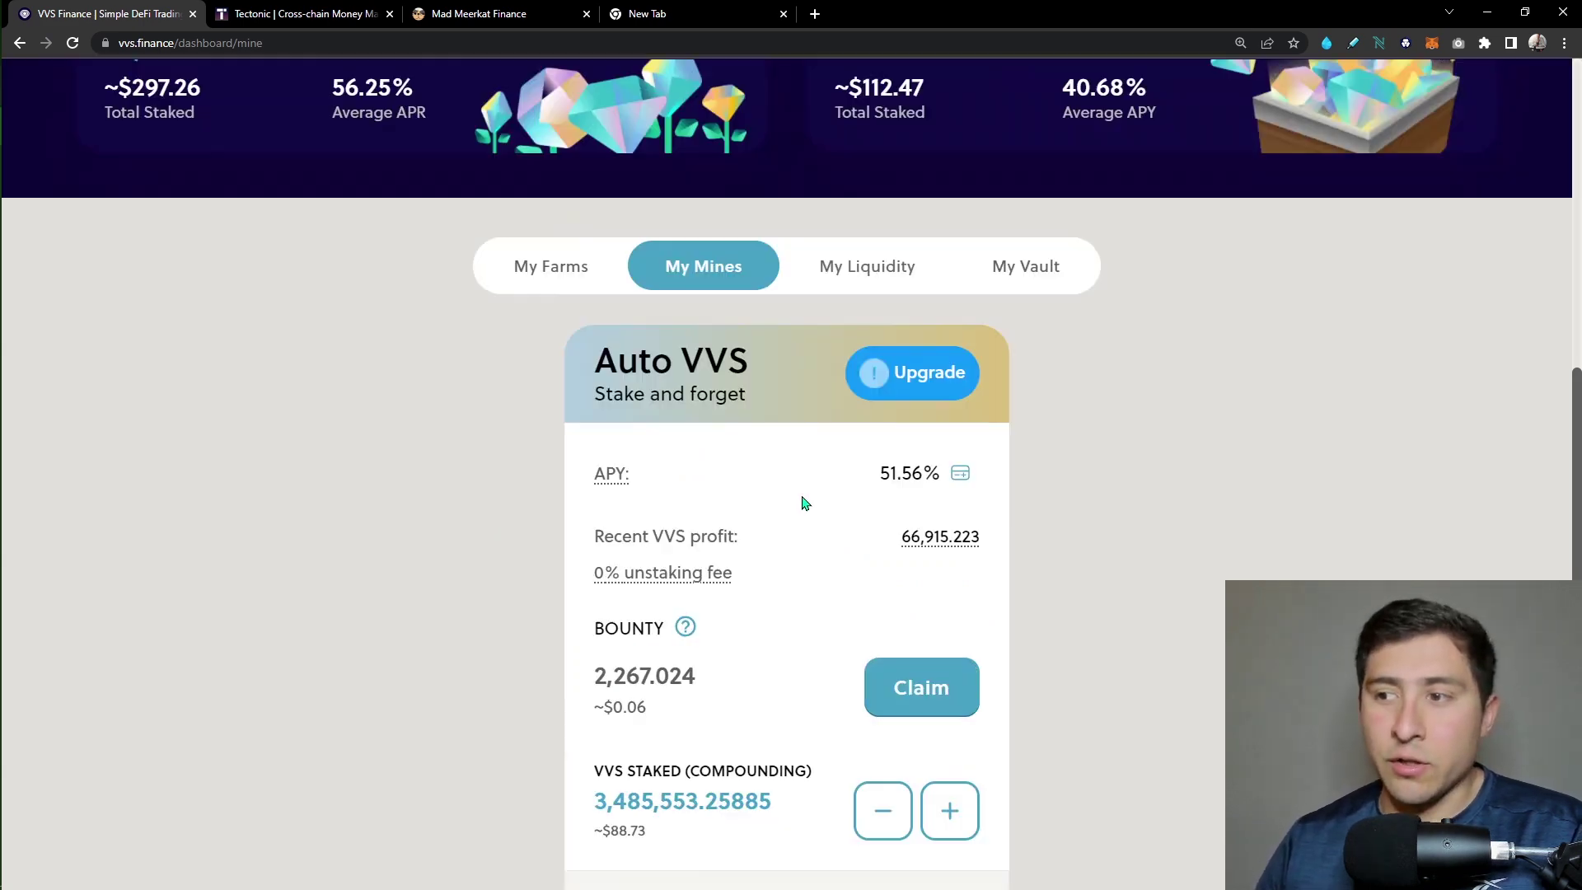
scroll(865, 507, up, 2)
click(1052, 517)
scroll(1104, 509, down, 2)
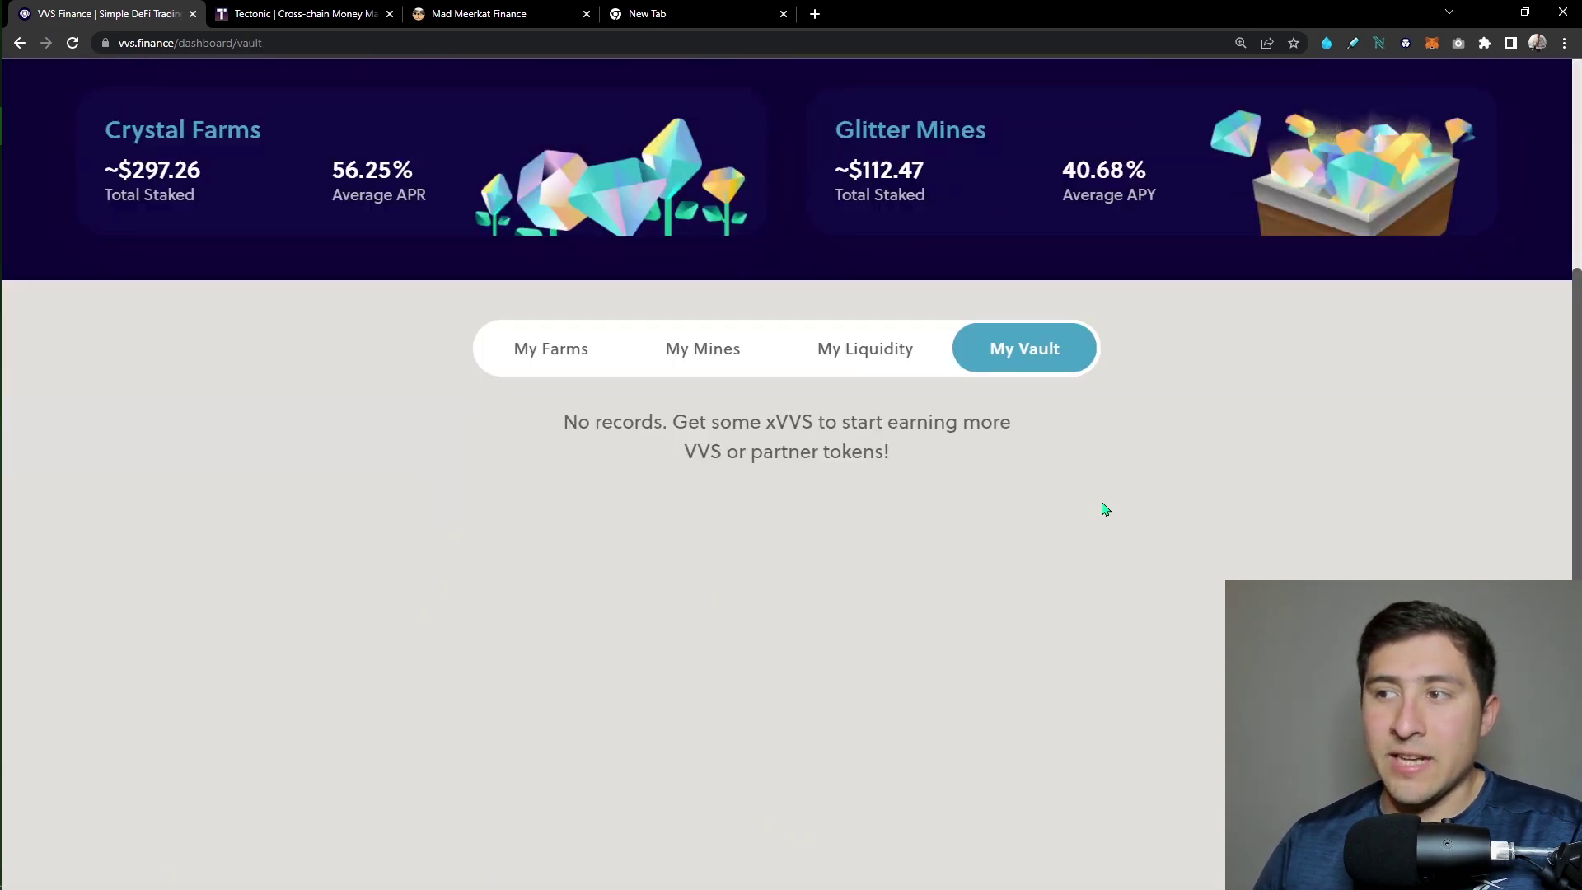
scroll(1104, 510, up, 1)
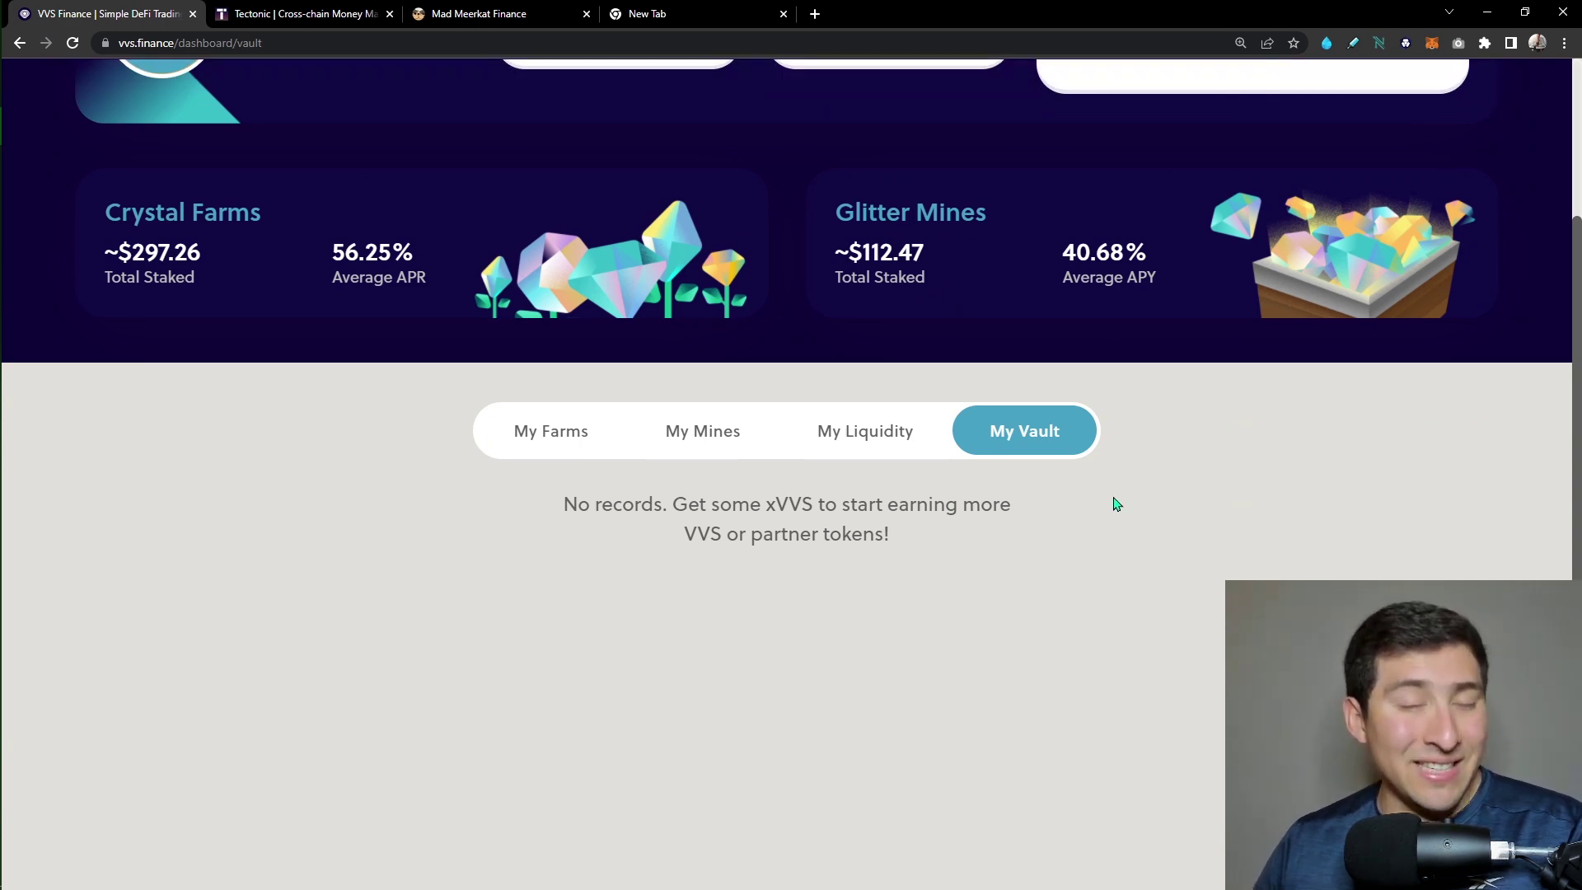
scroll(1063, 556, up, 3)
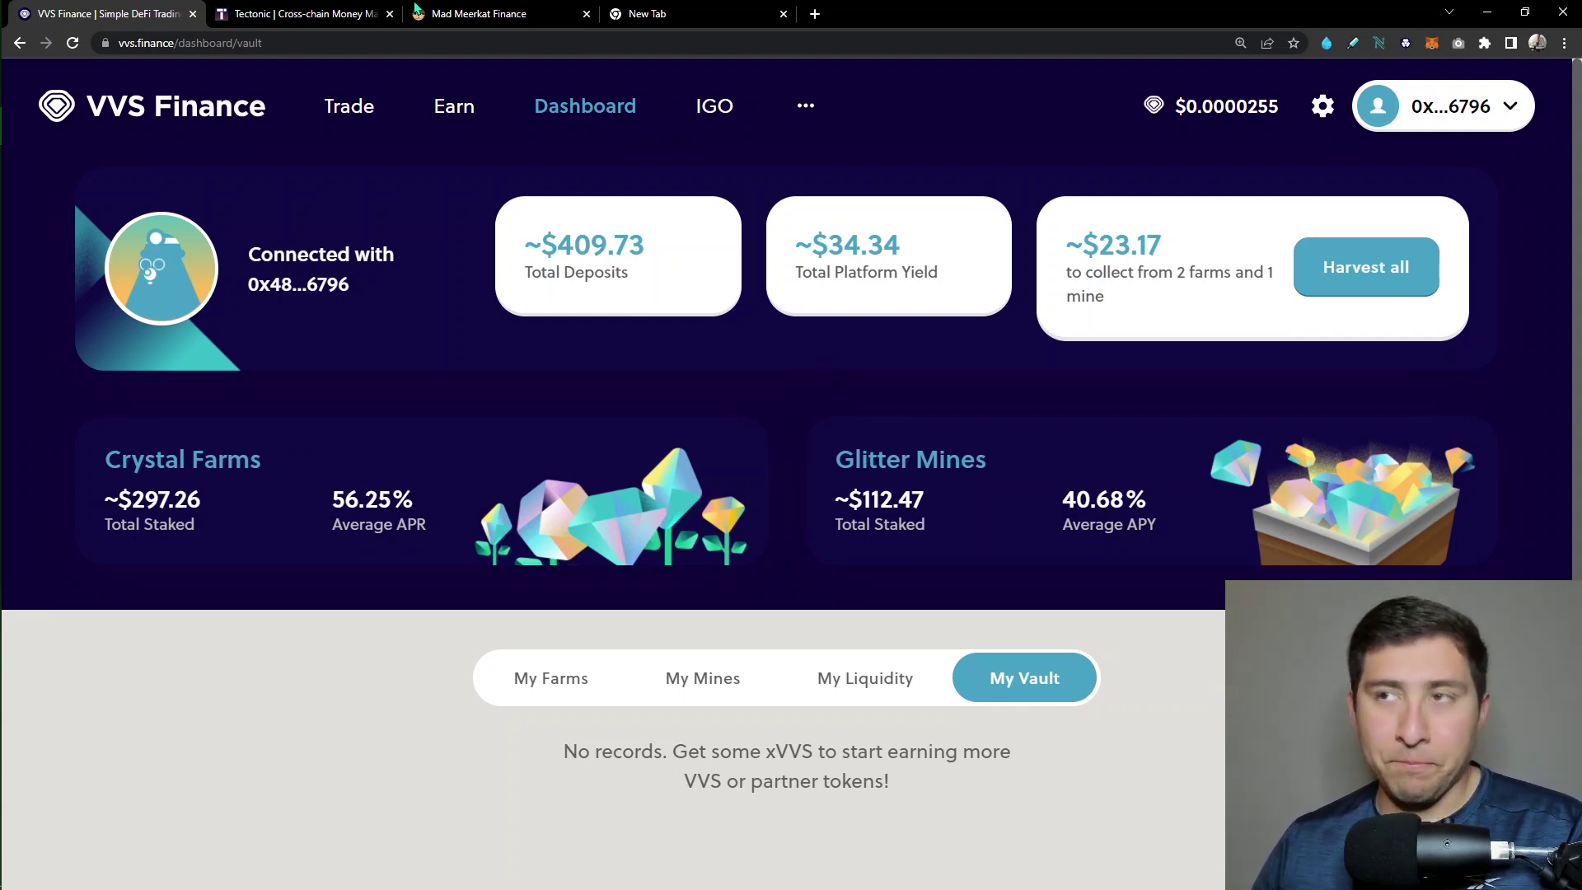
Switch to the Tectonic tab showing its cross-chain lending and borrowing landing page.
click(285, 11)
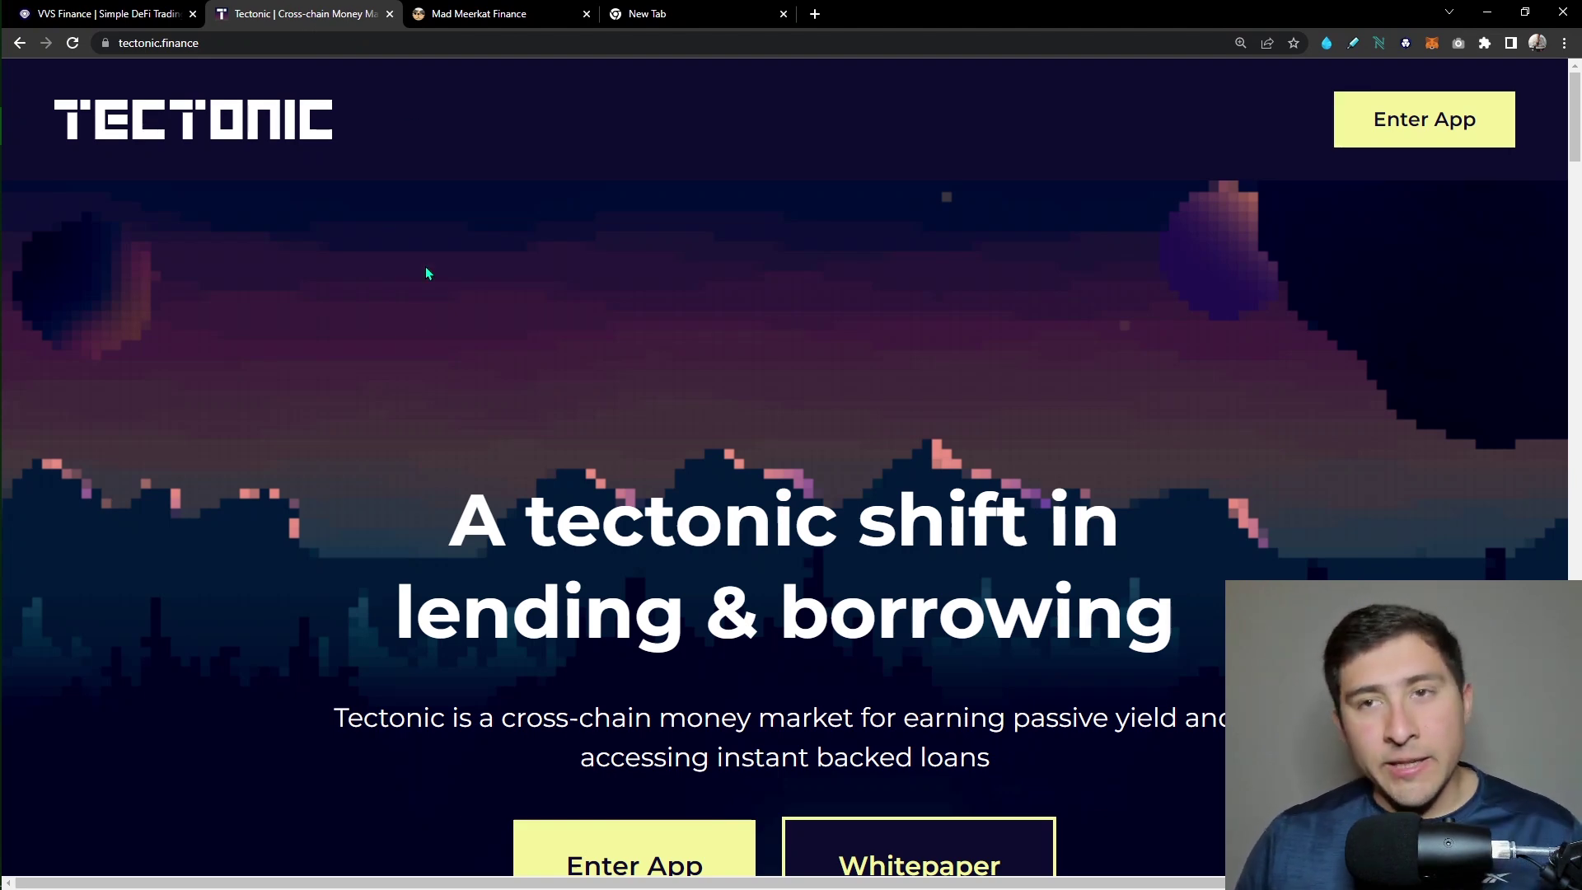
scroll(446, 297, down, 1)
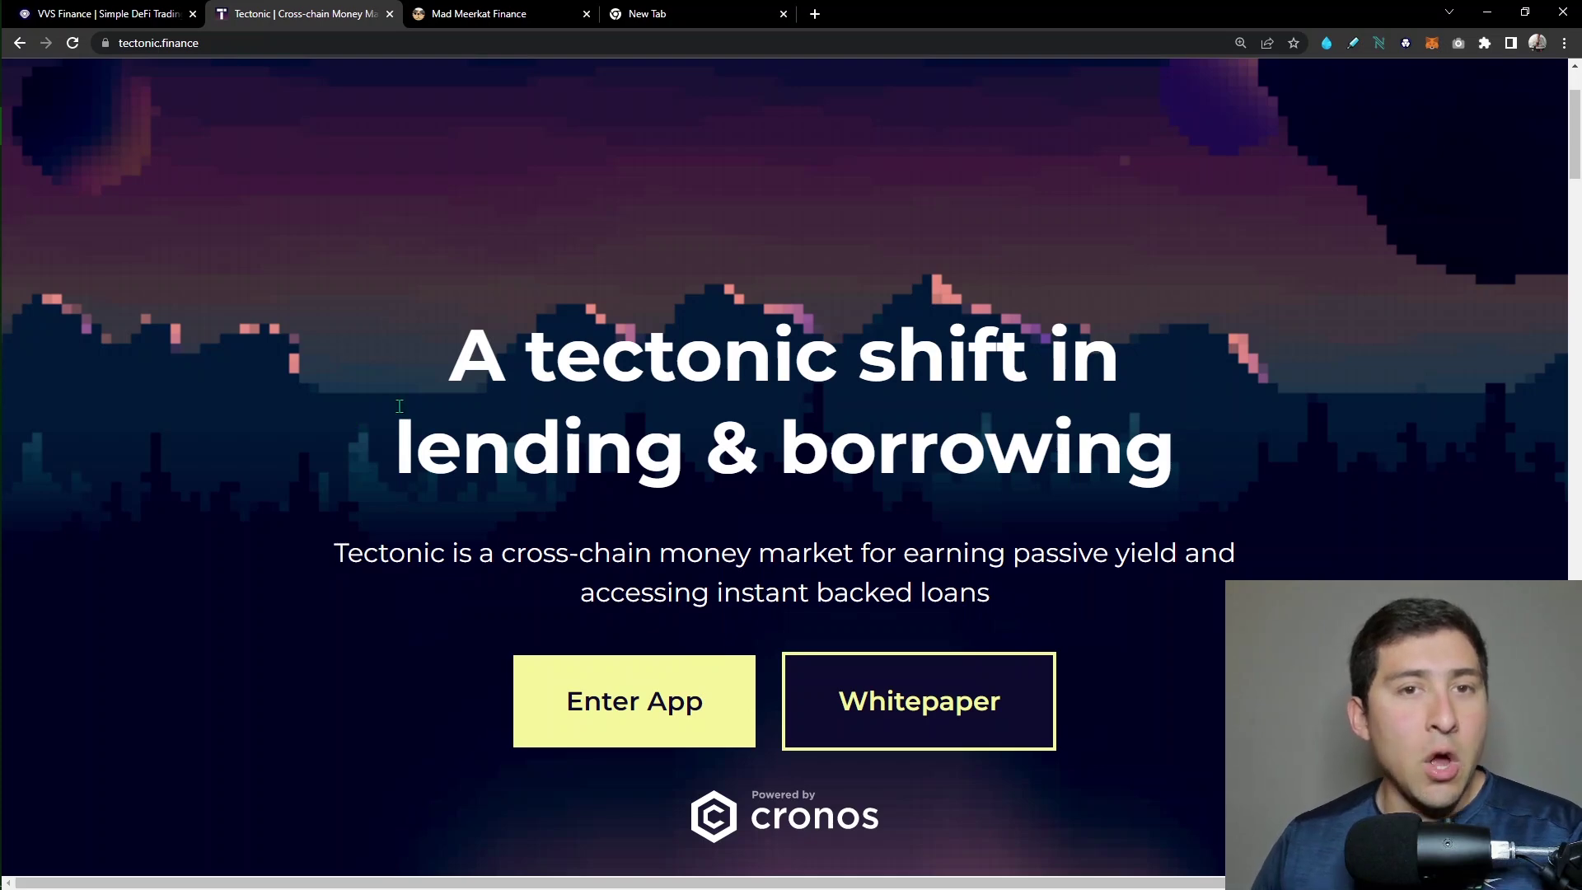
scroll(350, 395, down, 2)
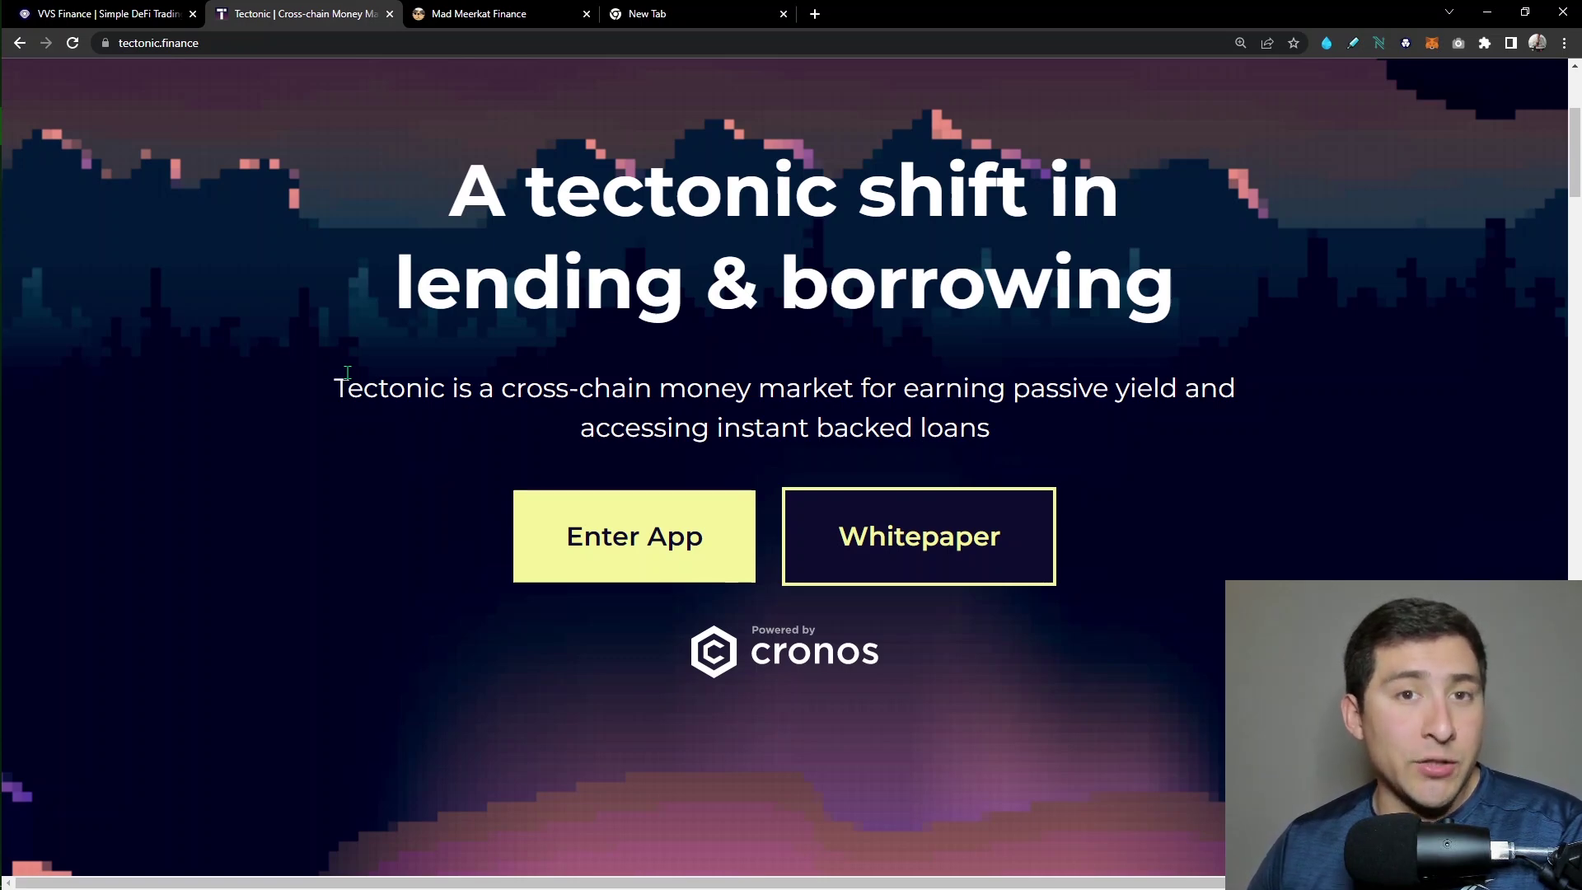
scroll(882, 447, up, 3)
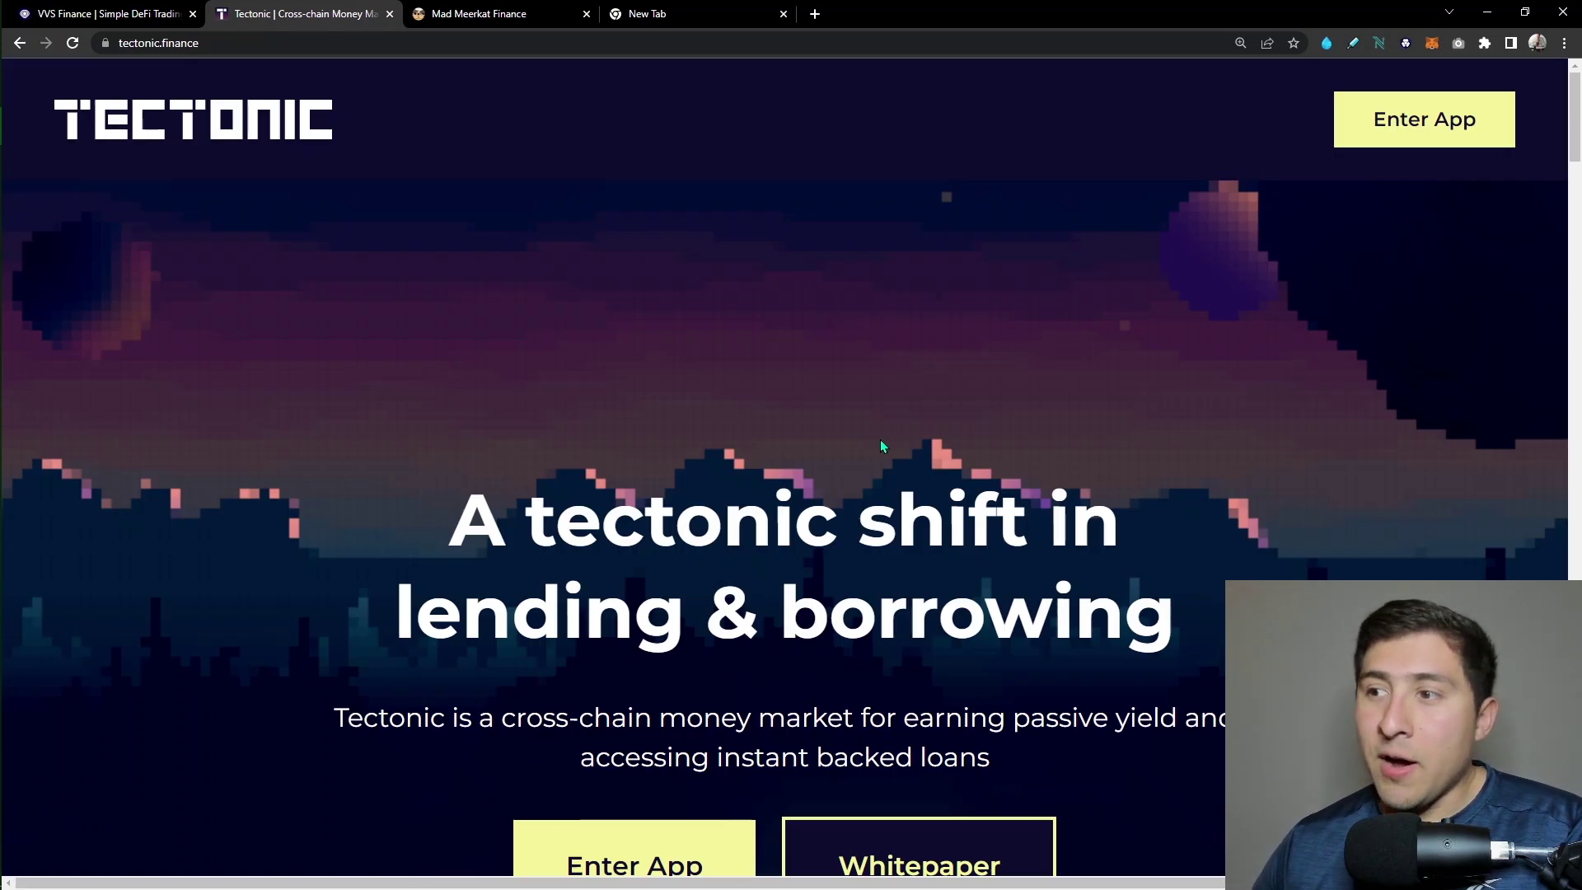
Enter the Tectonic app, close the old landing tab, and highlight the $1.11b total supply.
click(1465, 114)
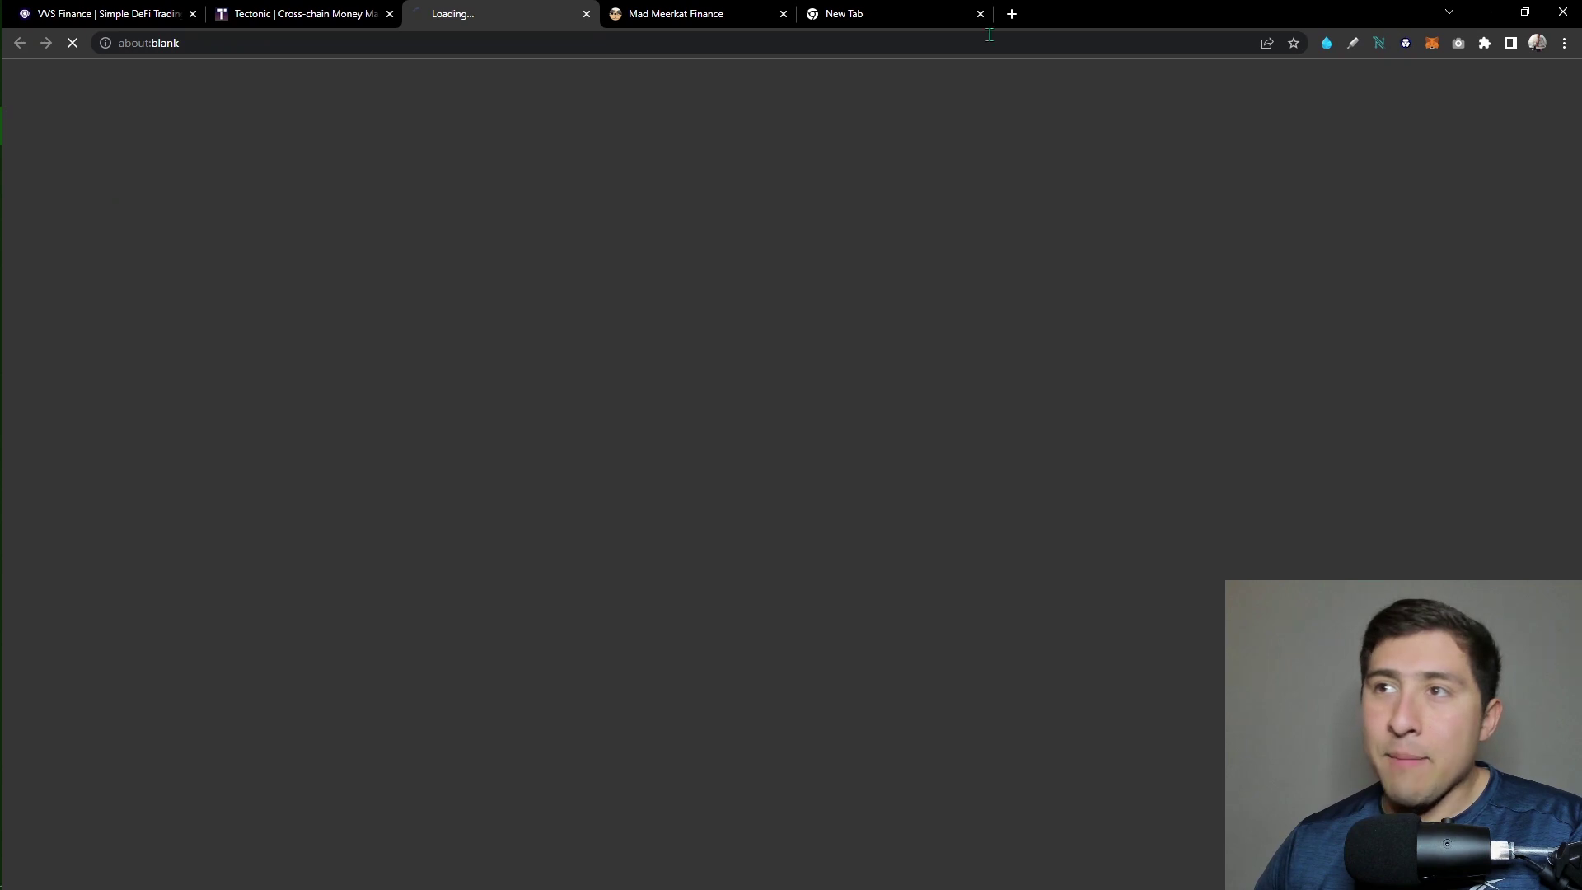
click(389, 14)
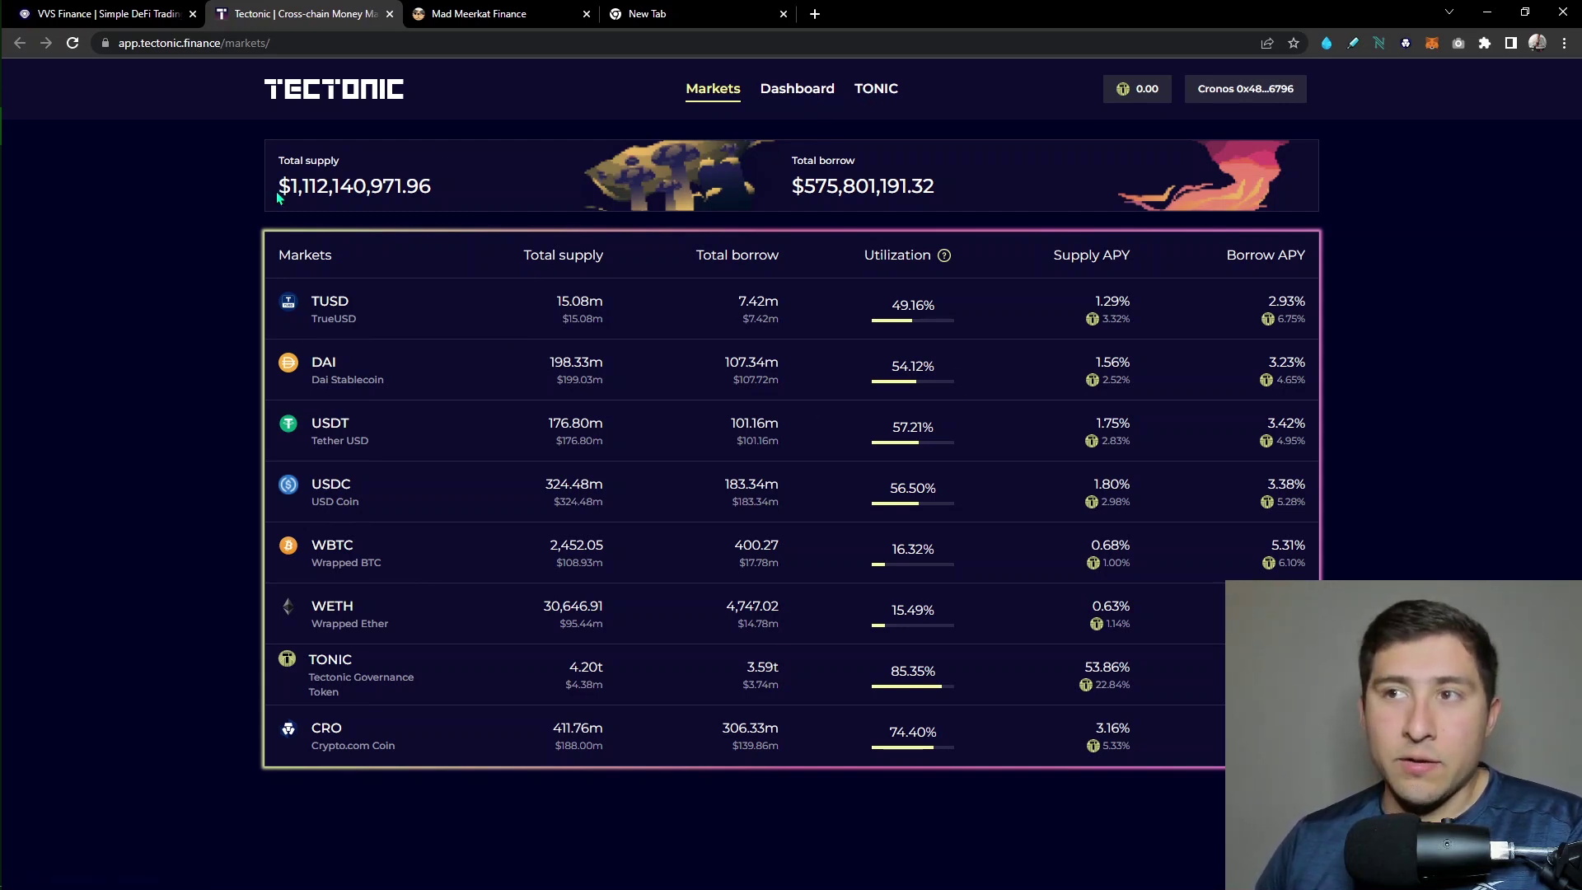
drag(275, 192, 573, 190)
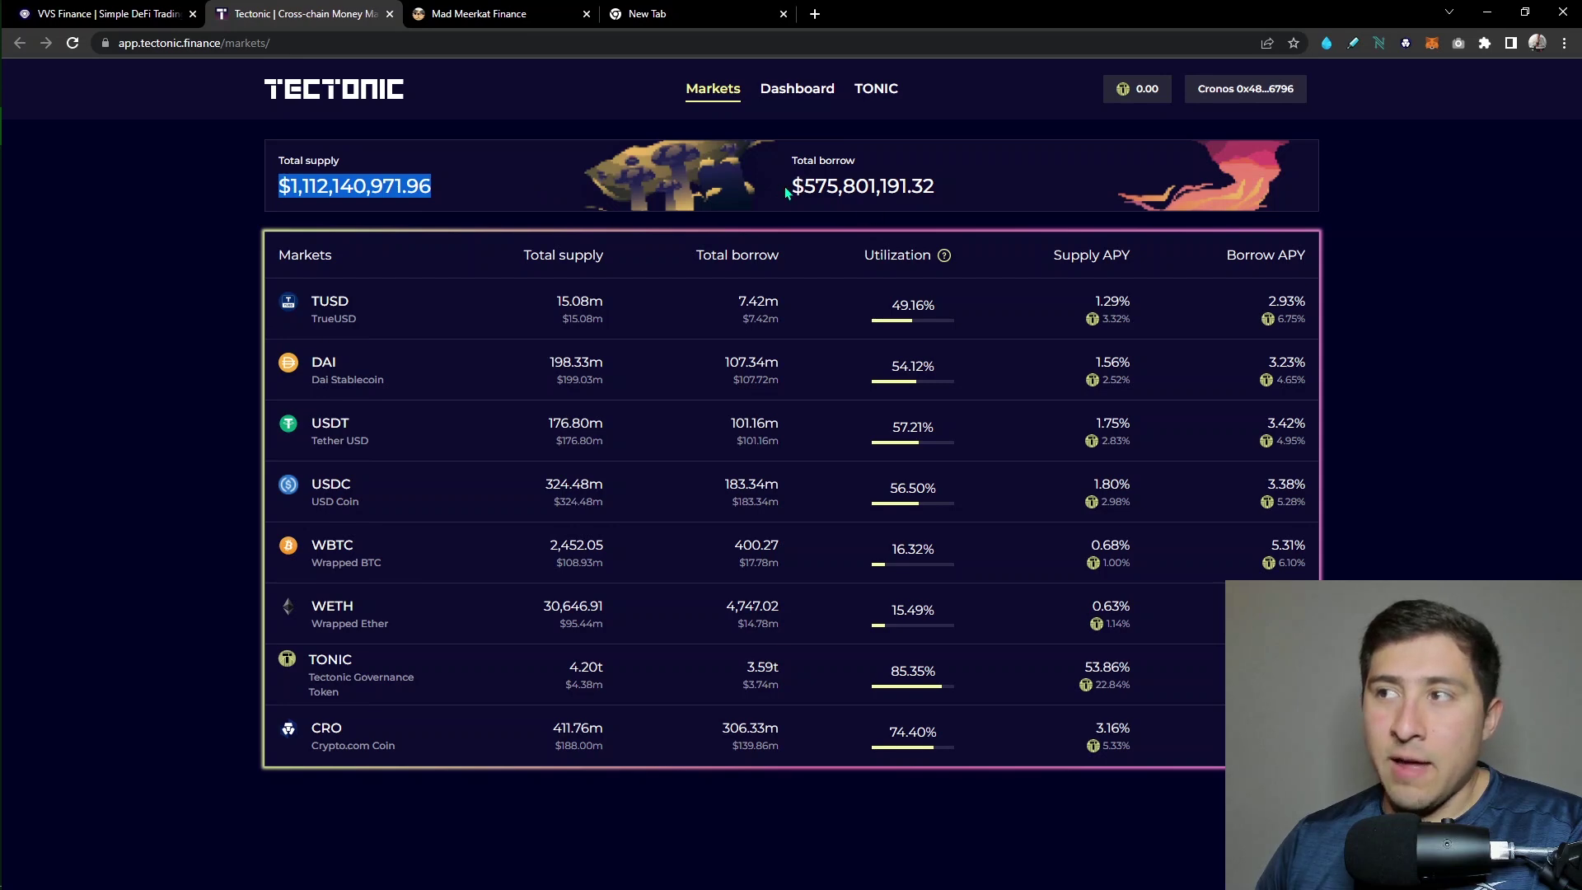
click(924, 182)
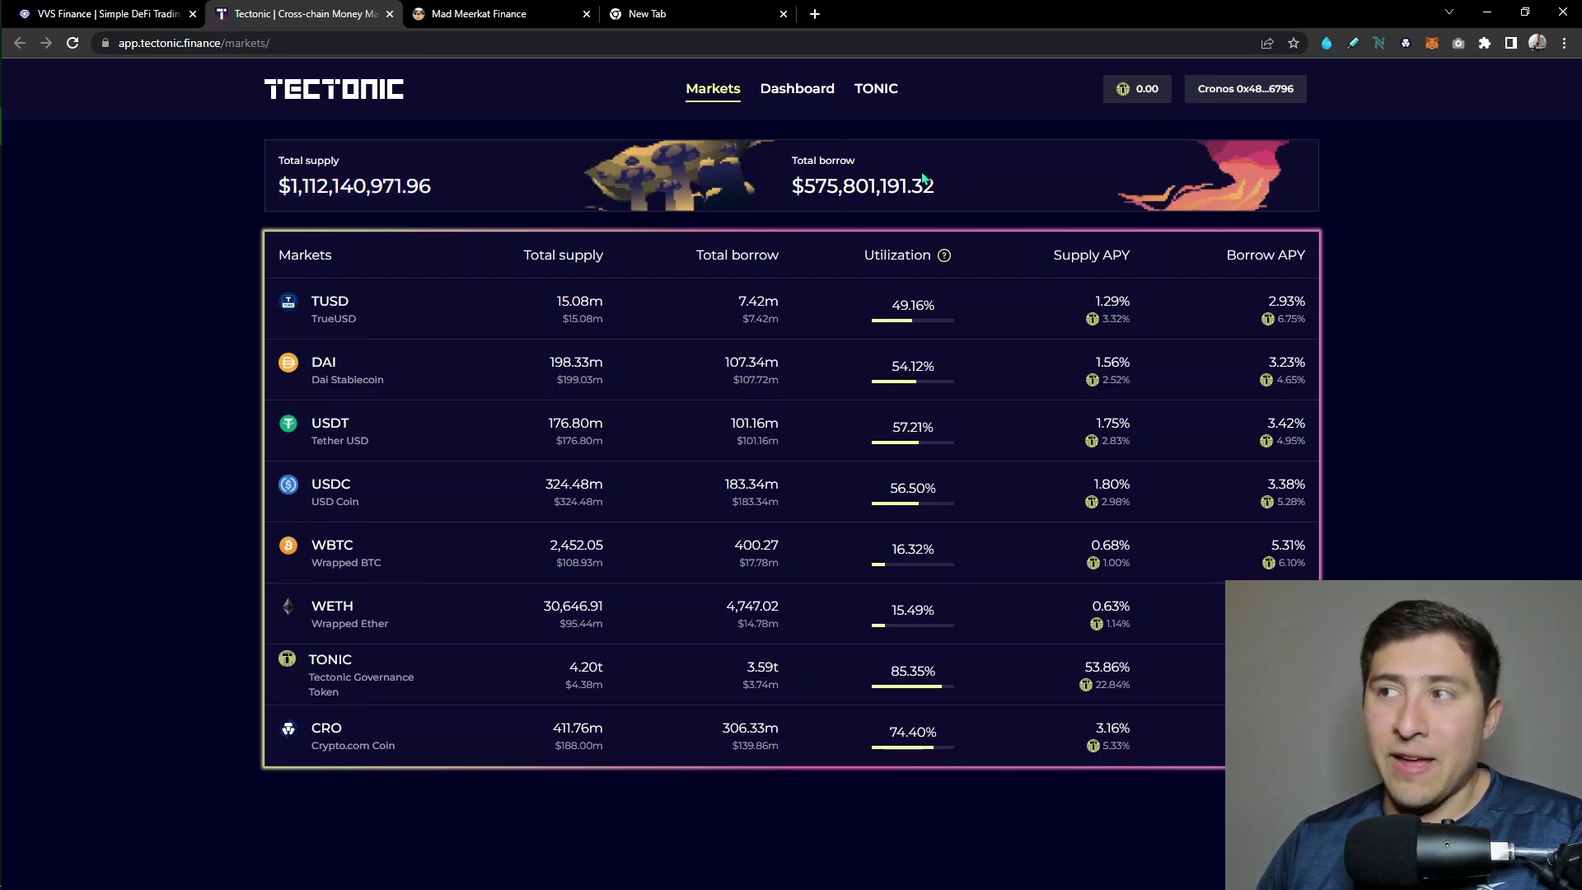
Open Tectonic's TONIC page and highlight the claimable TONIC airdrop amount.
click(896, 94)
scroll(85, 317, down, 1)
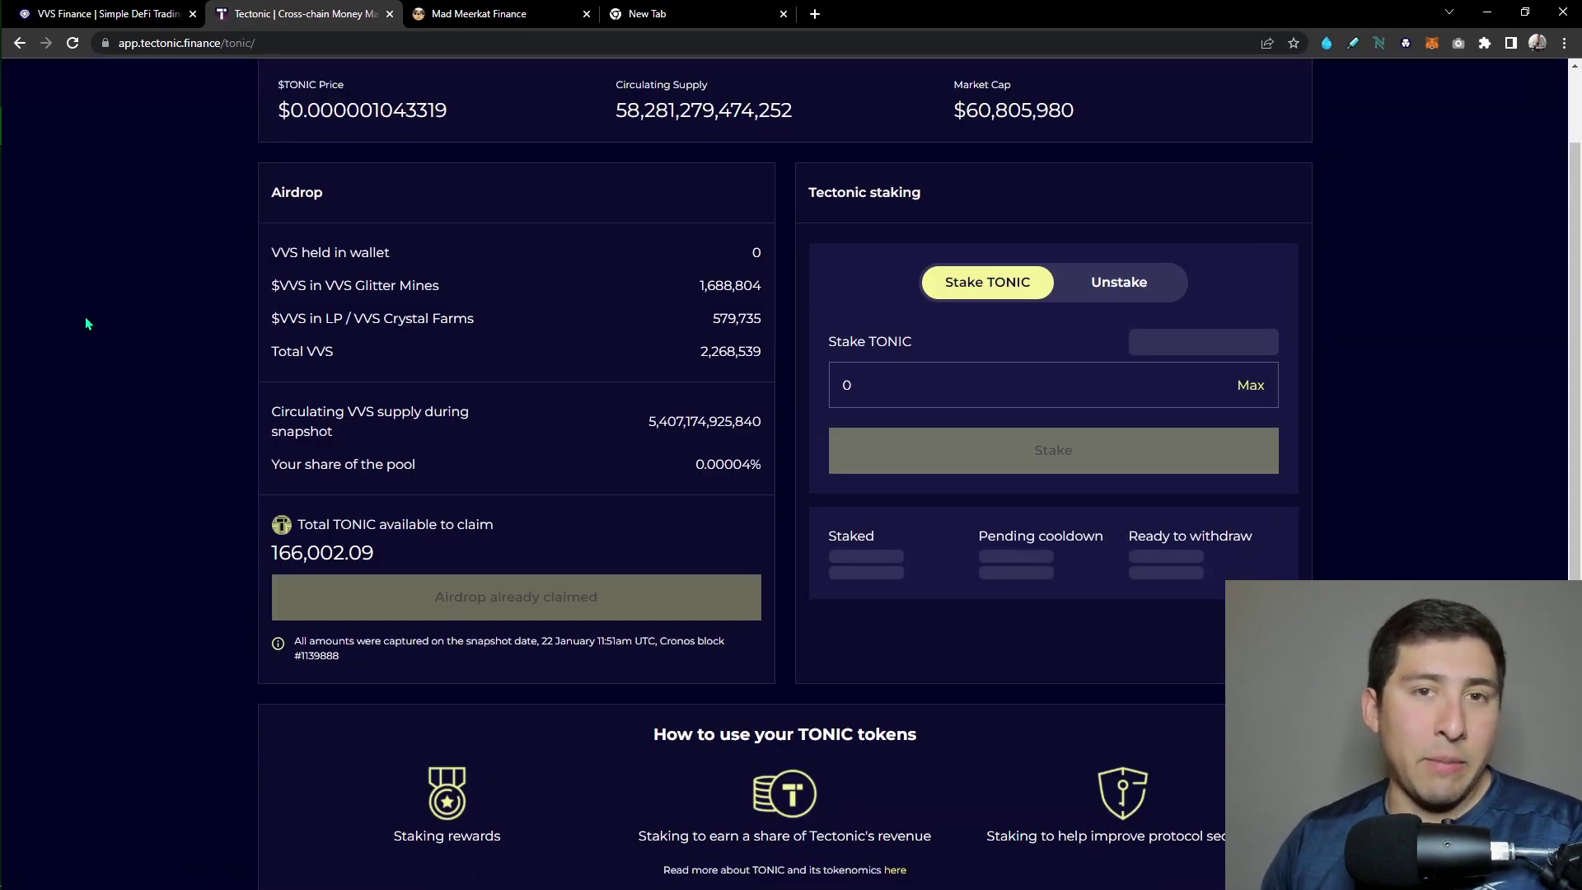
scroll(86, 323, up, 1)
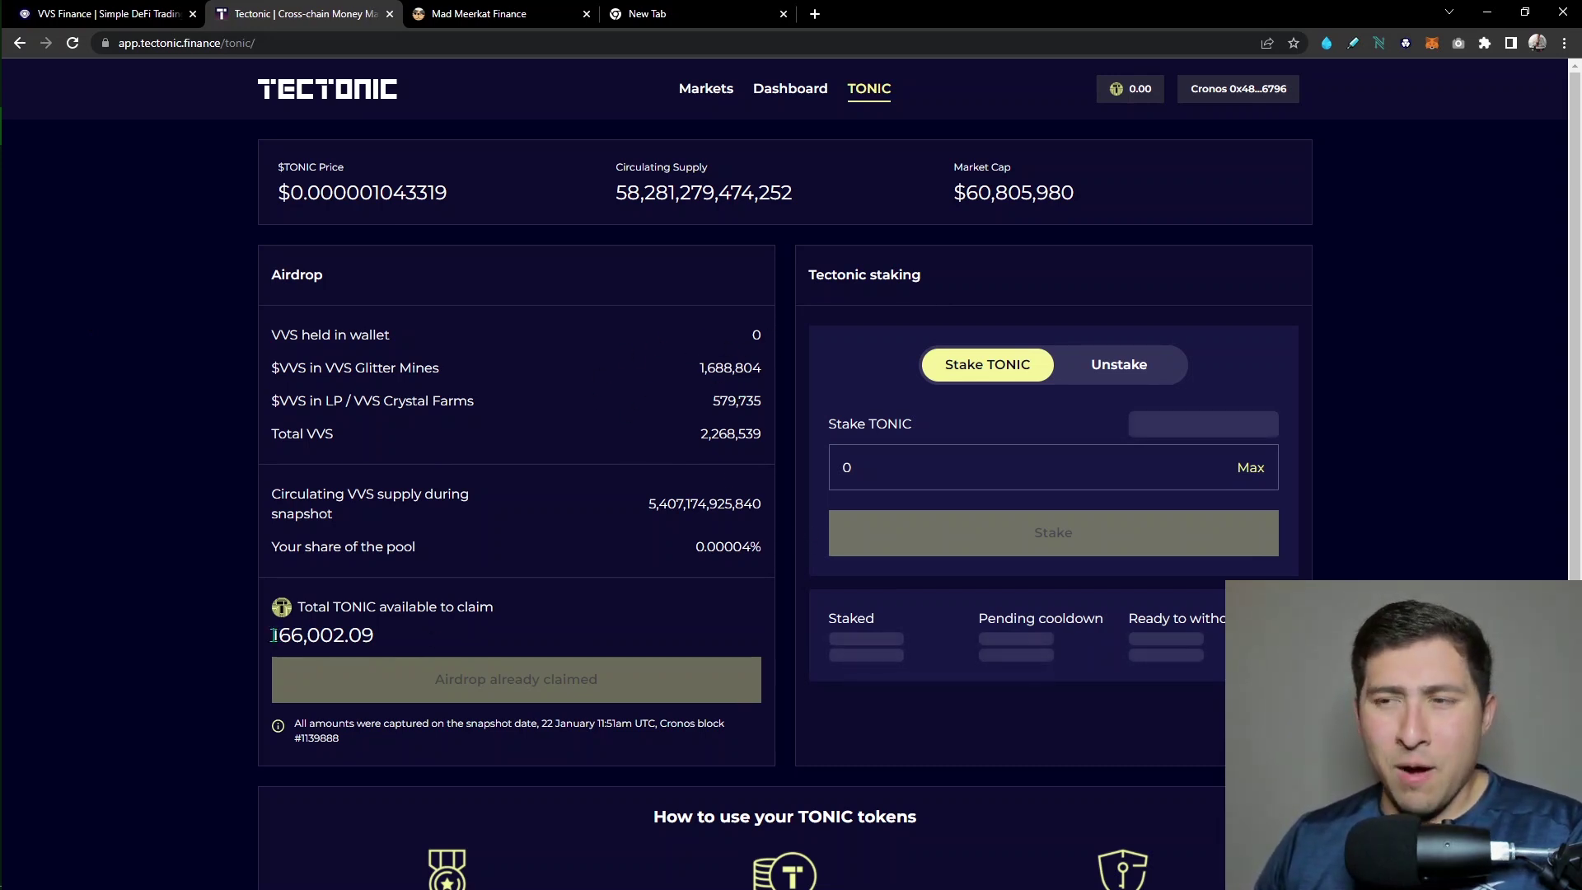
drag(274, 634, 351, 636)
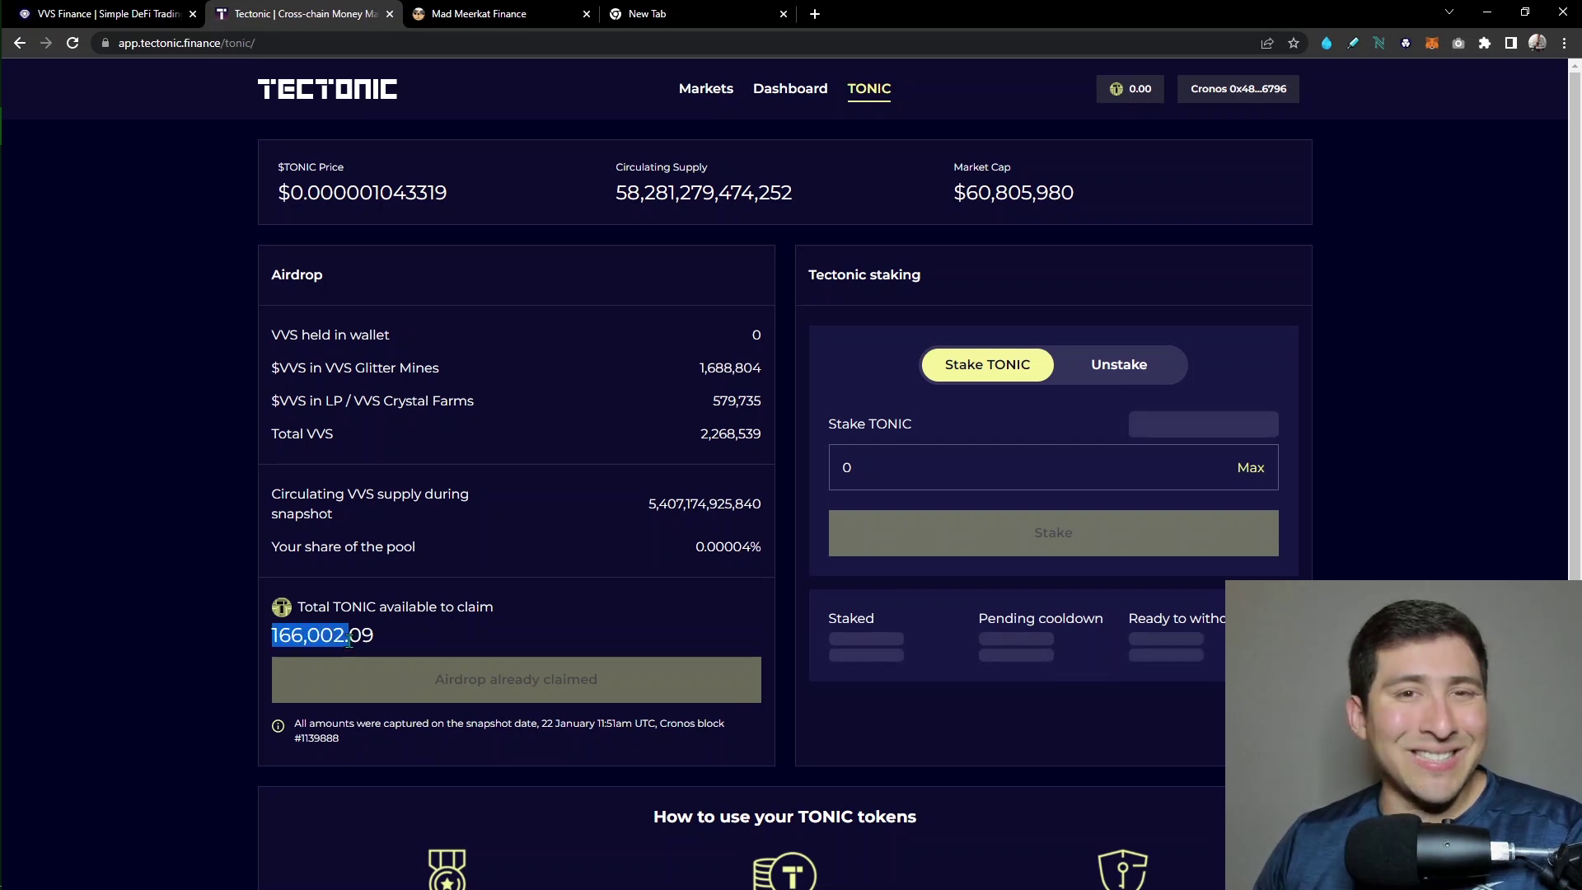
click(444, 641)
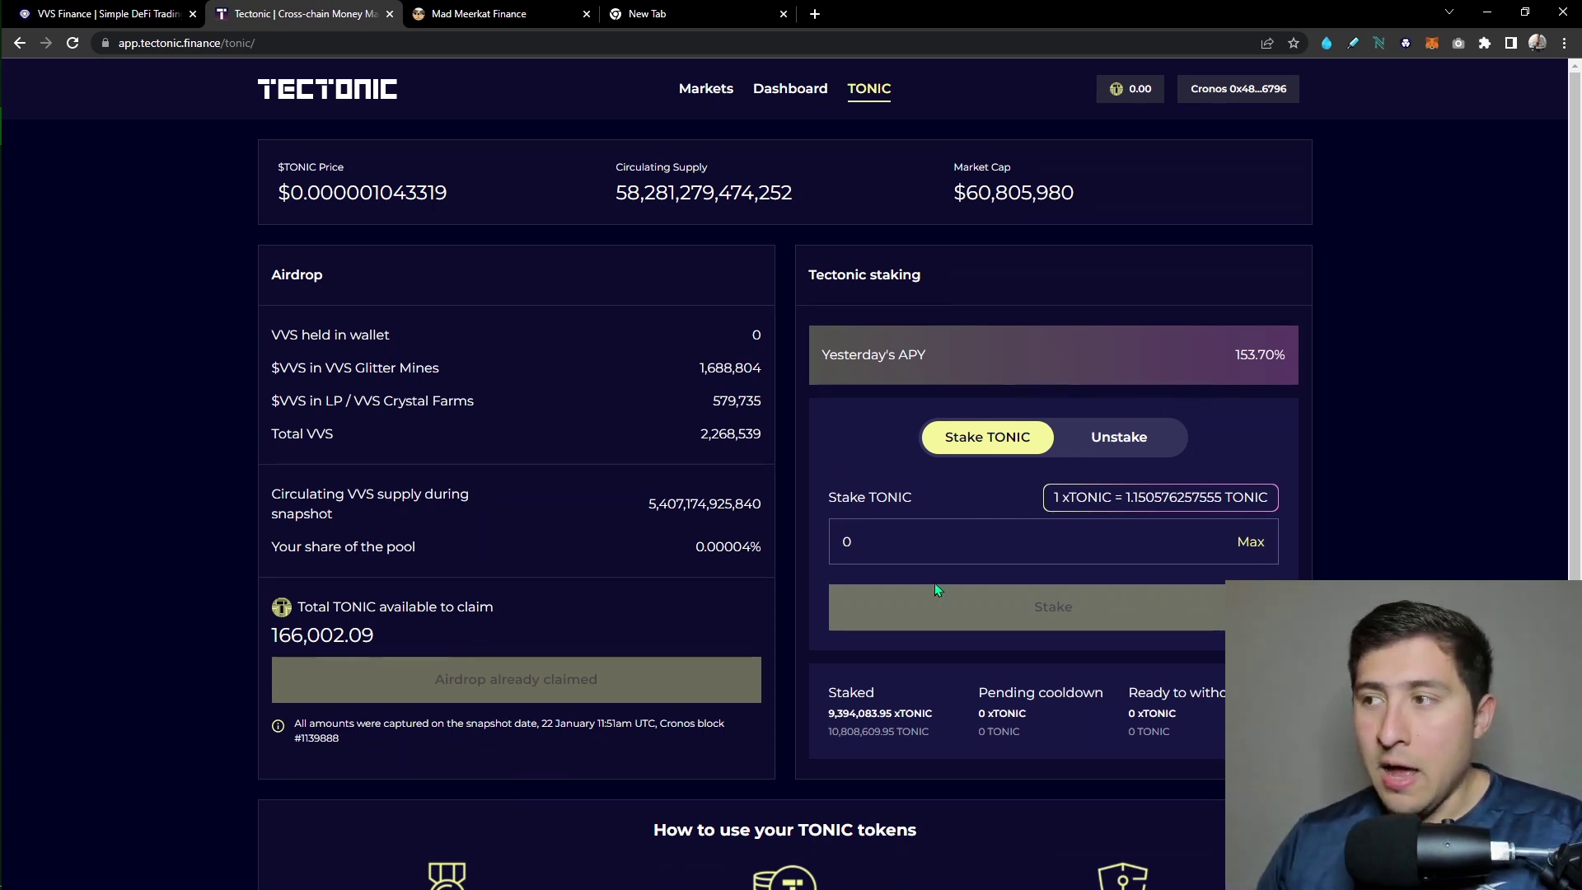
scroll(936, 591, down, 1)
scroll(861, 502, up, 1)
scroll(897, 455, down, 1)
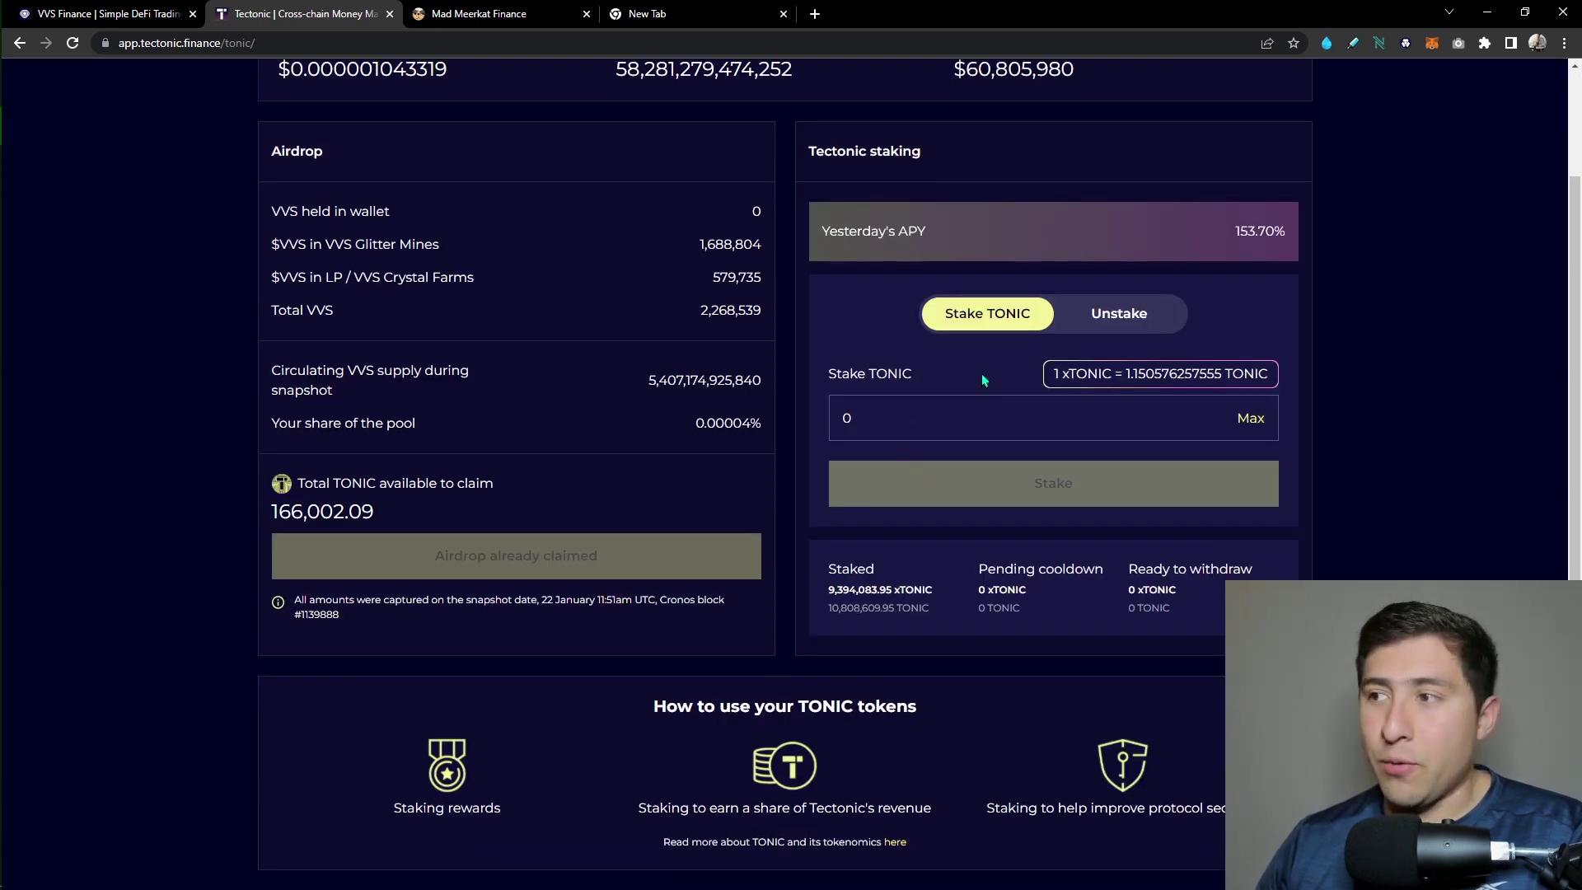
scroll(919, 560, up, 1)
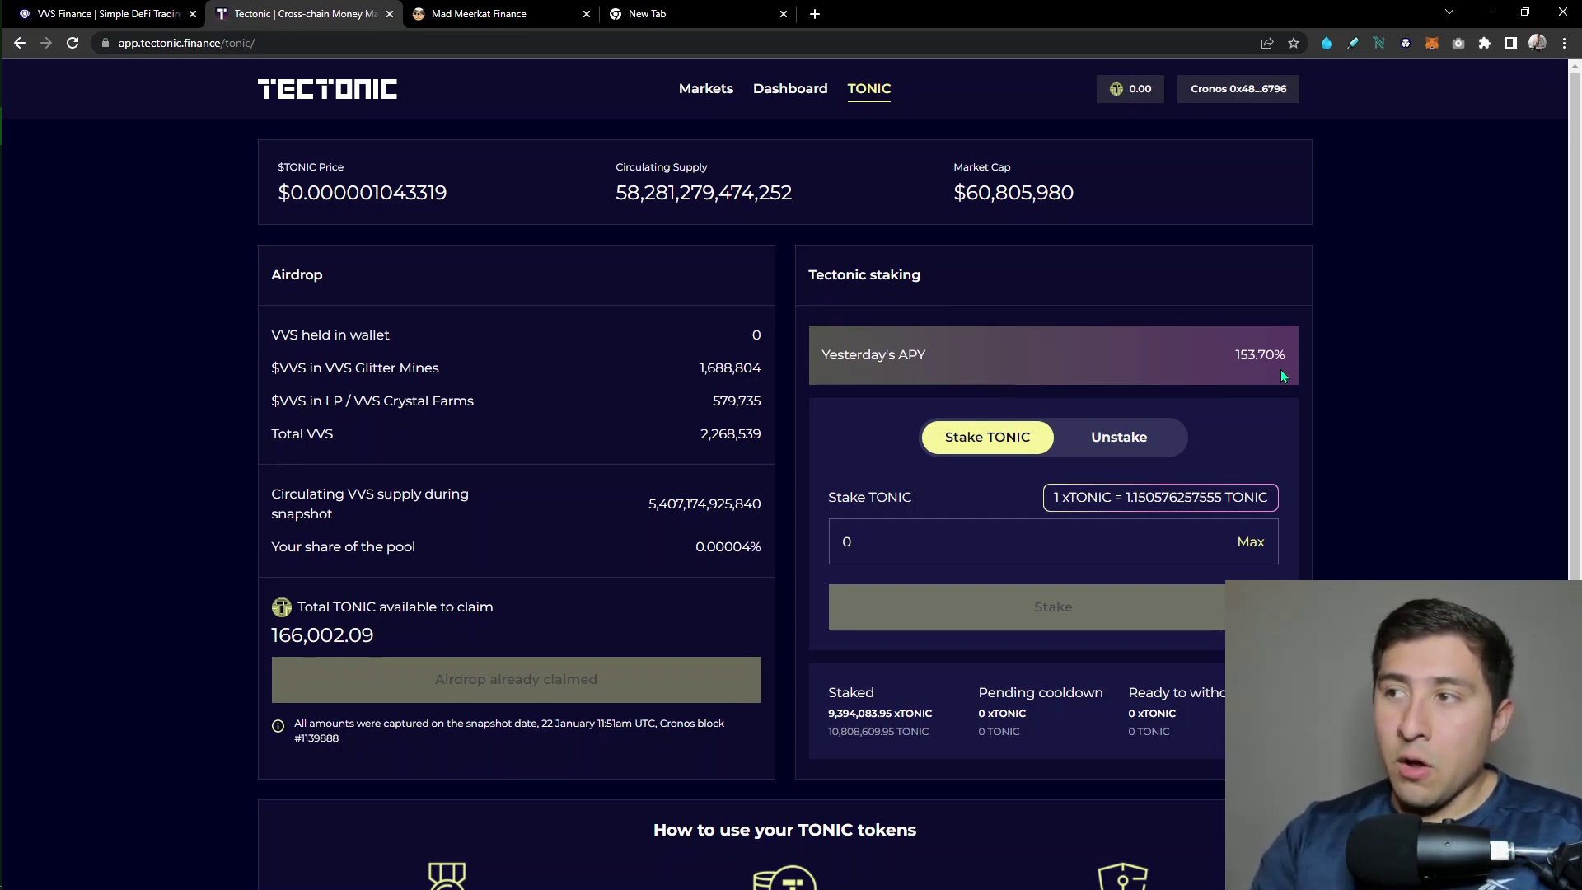
double_click(1016, 537)
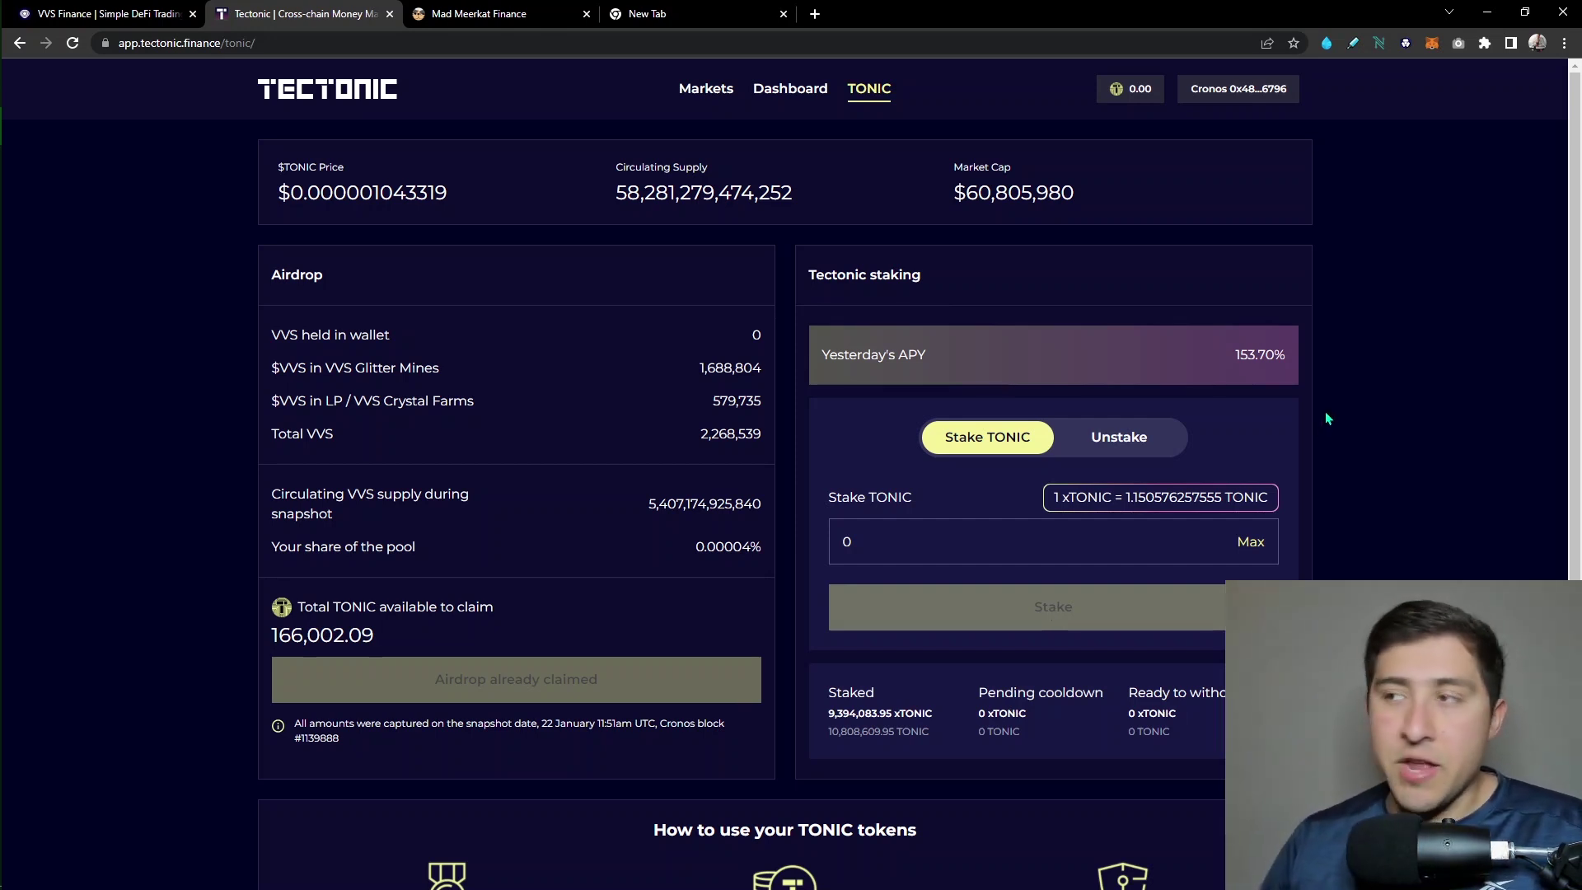
scroll(1104, 343, down, 1)
scroll(969, 568, up, 1)
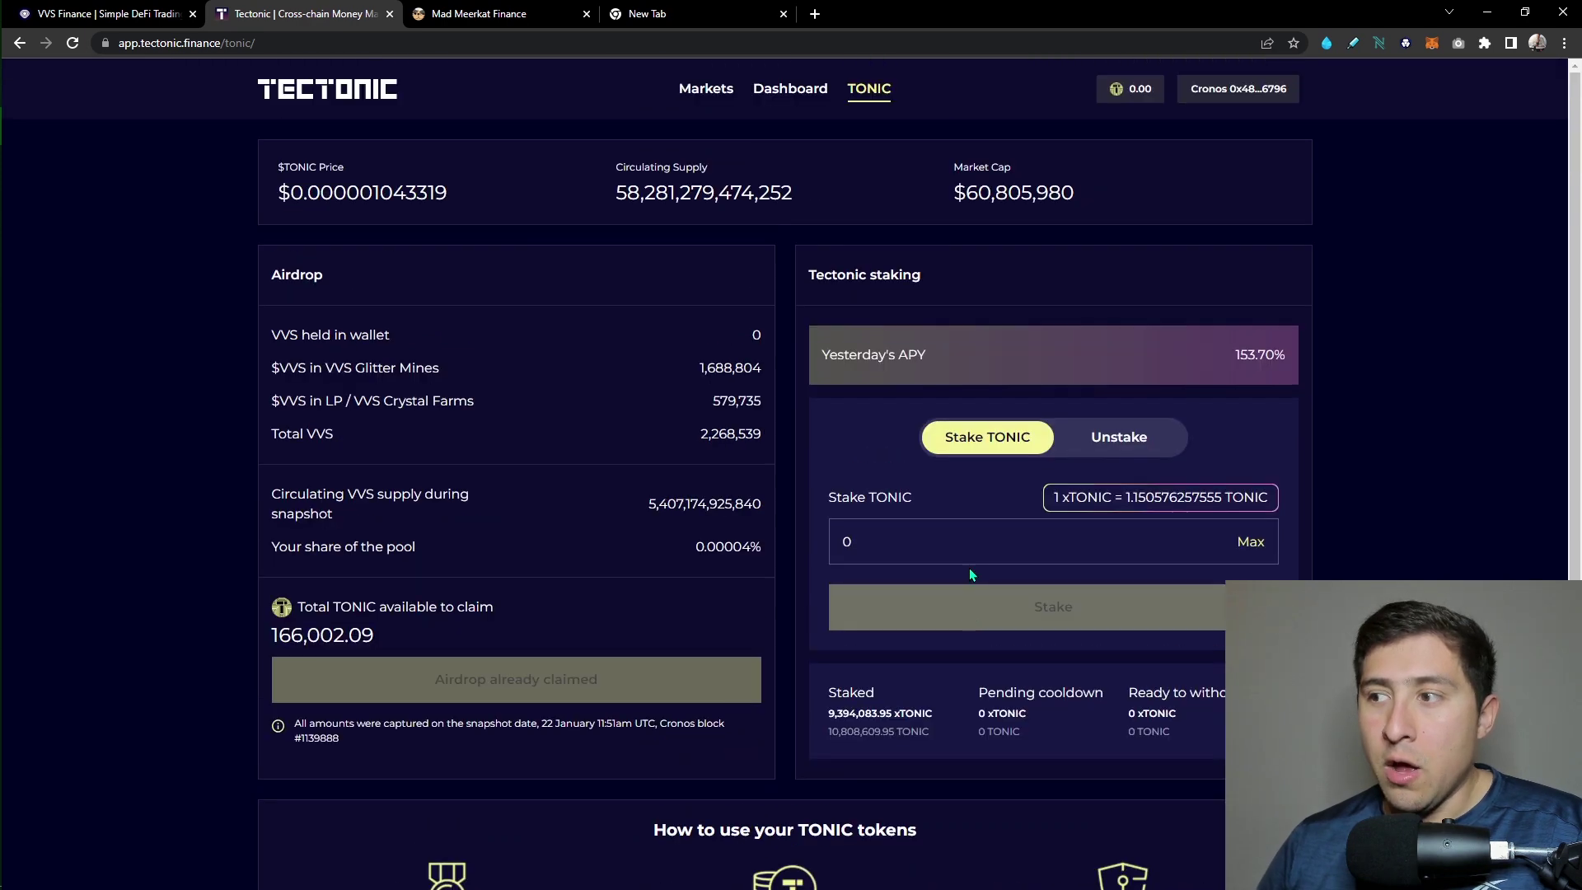
scroll(969, 568, down, 1)
scroll(1018, 685, up, 1)
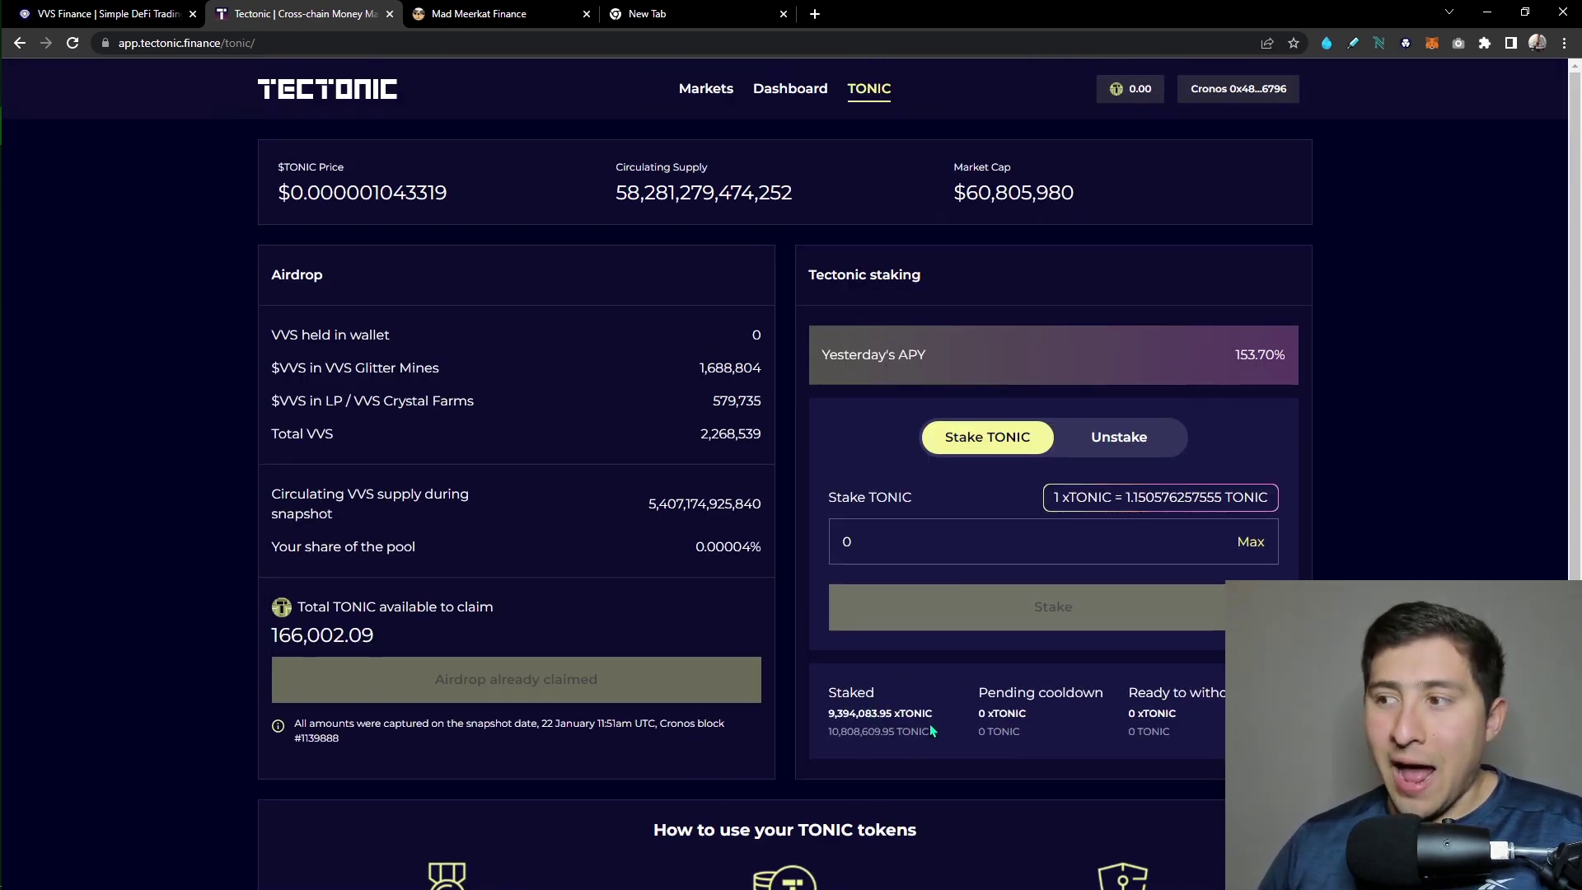
scroll(1158, 725, down, 1)
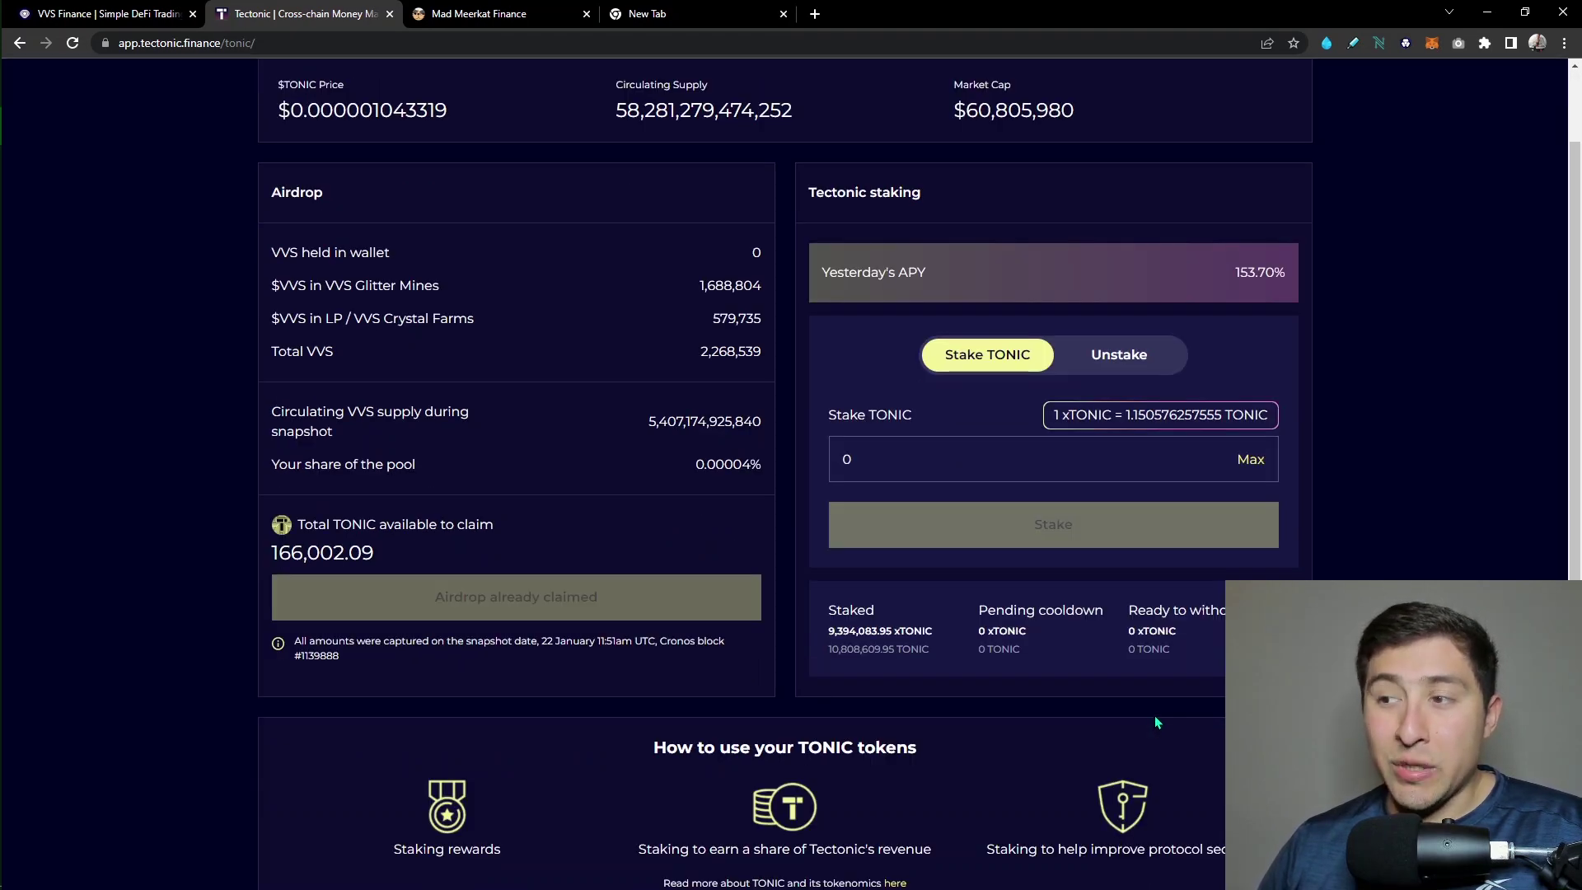
scroll(1158, 704, up, 1)
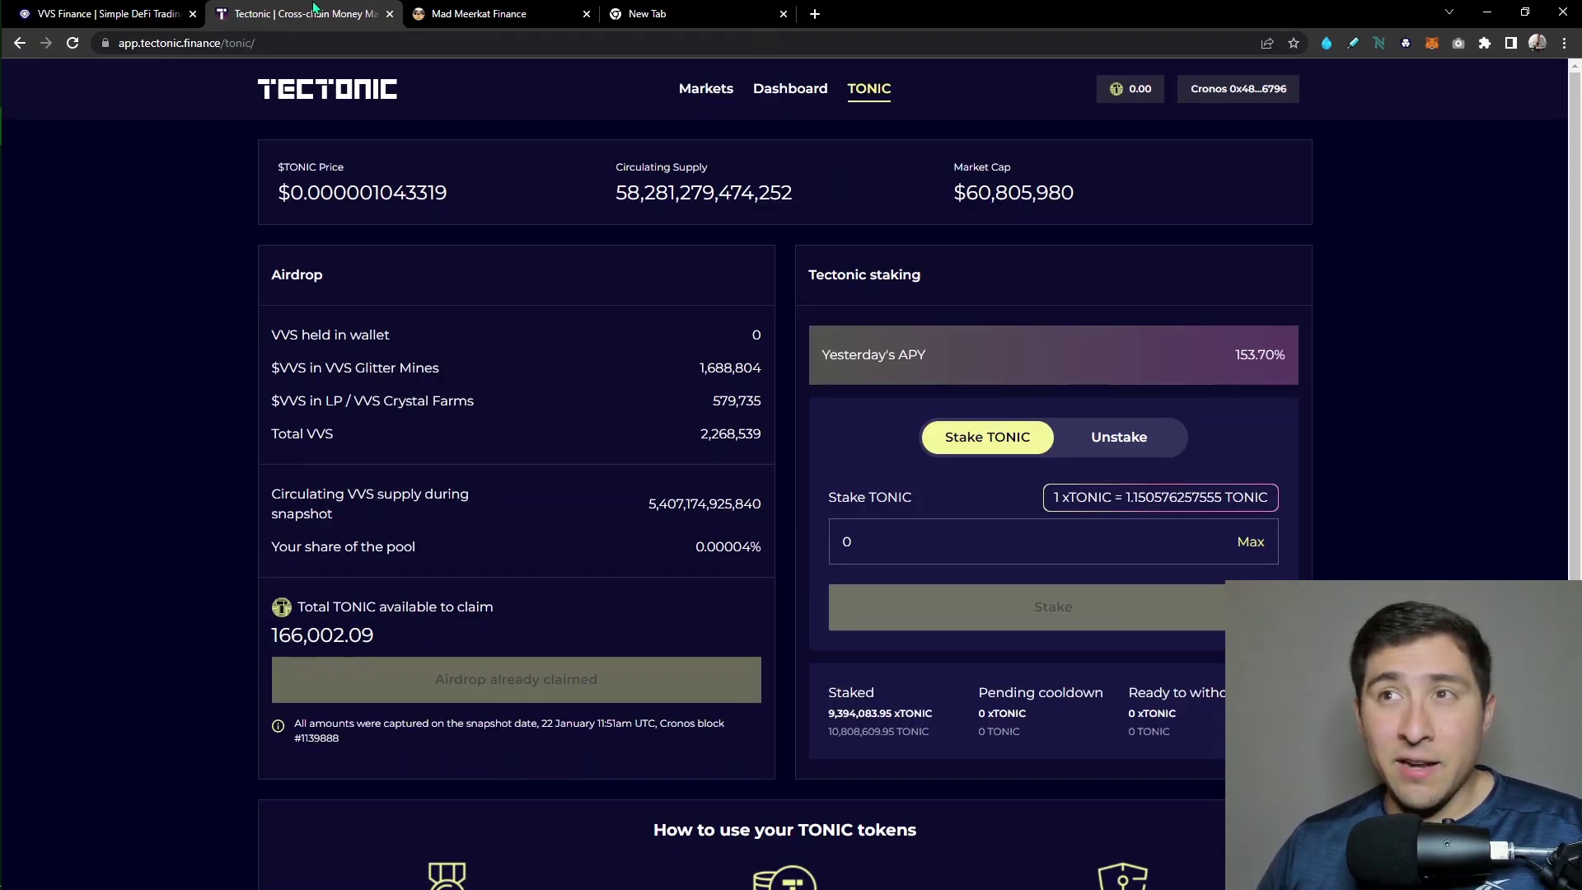
click(142, 9)
scroll(441, 364, down, 2)
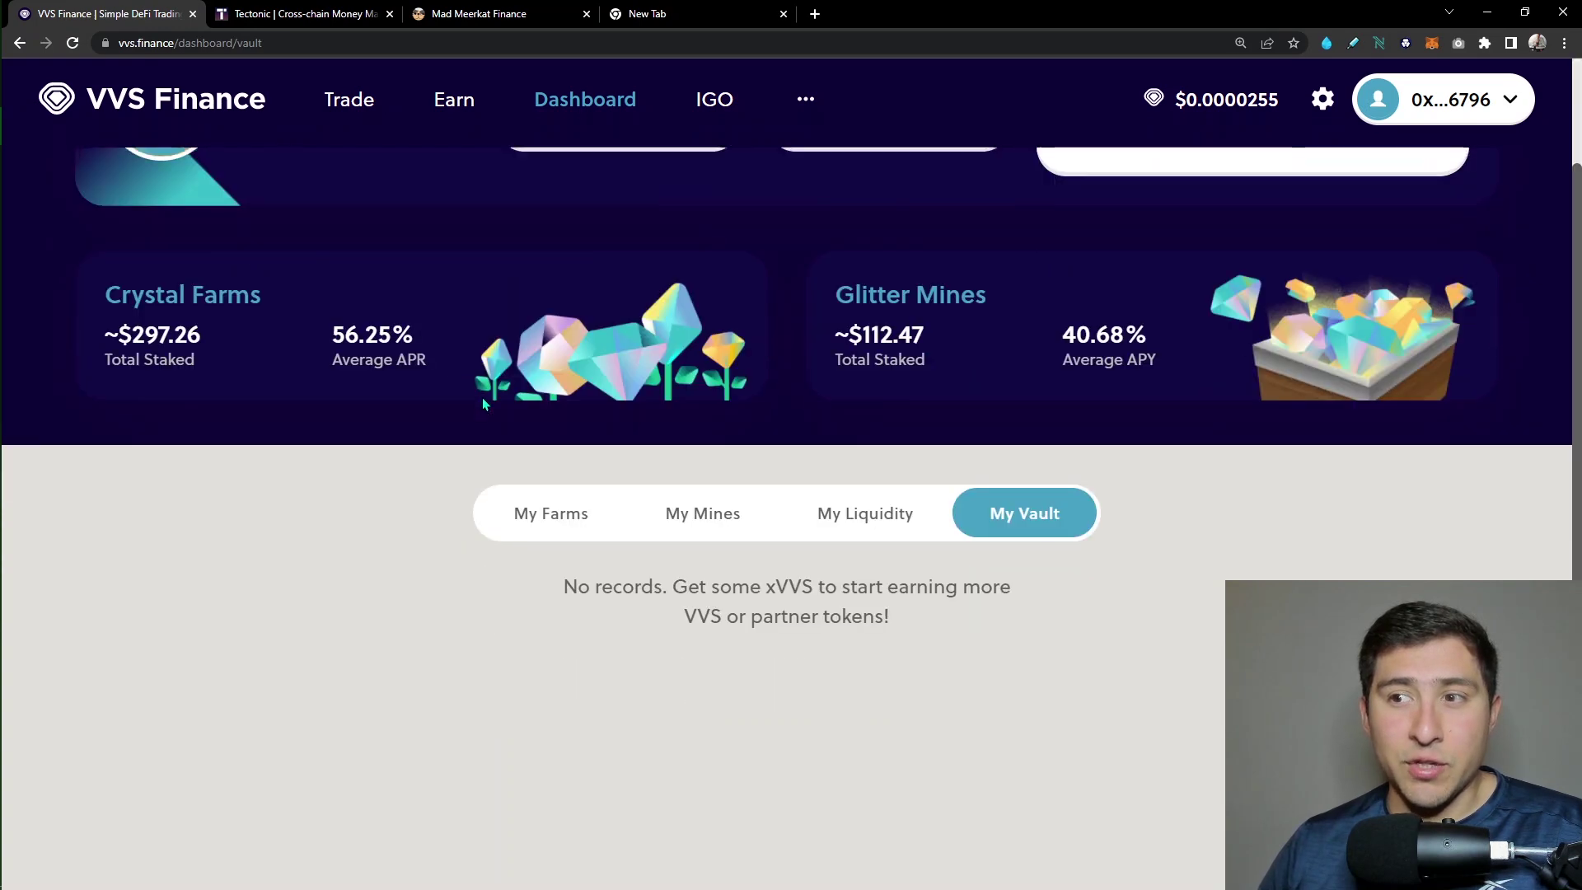
scroll(482, 397, up, 1)
scroll(483, 397, up, 1)
click(352, 25)
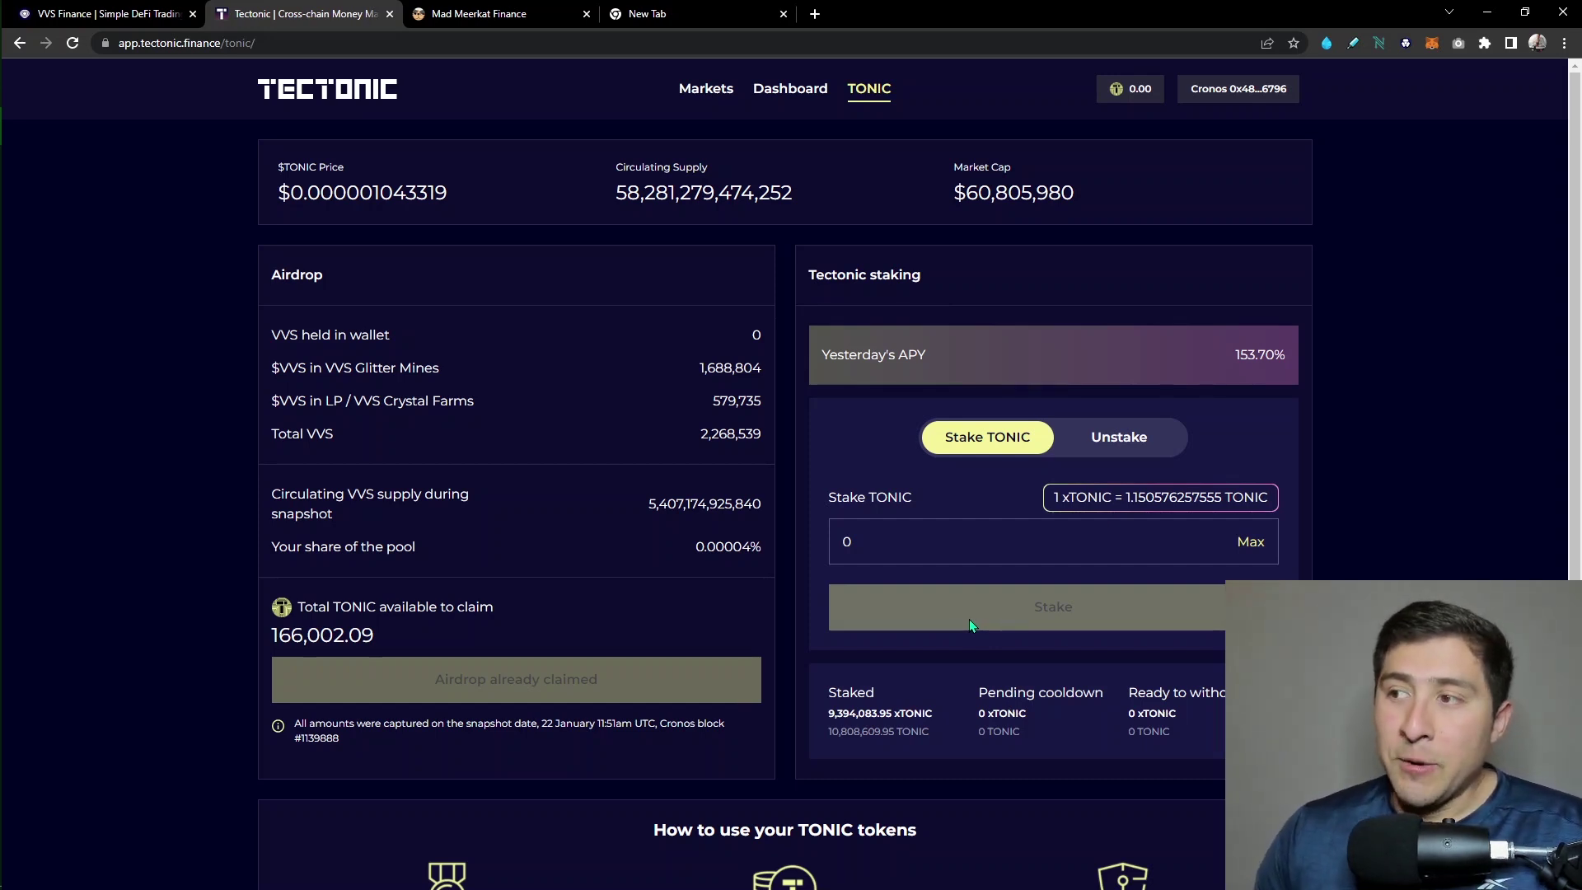
Highlight yesterday's 153.70% APY figure on the TONIC staking panel.
drag(1238, 358, 1285, 356)
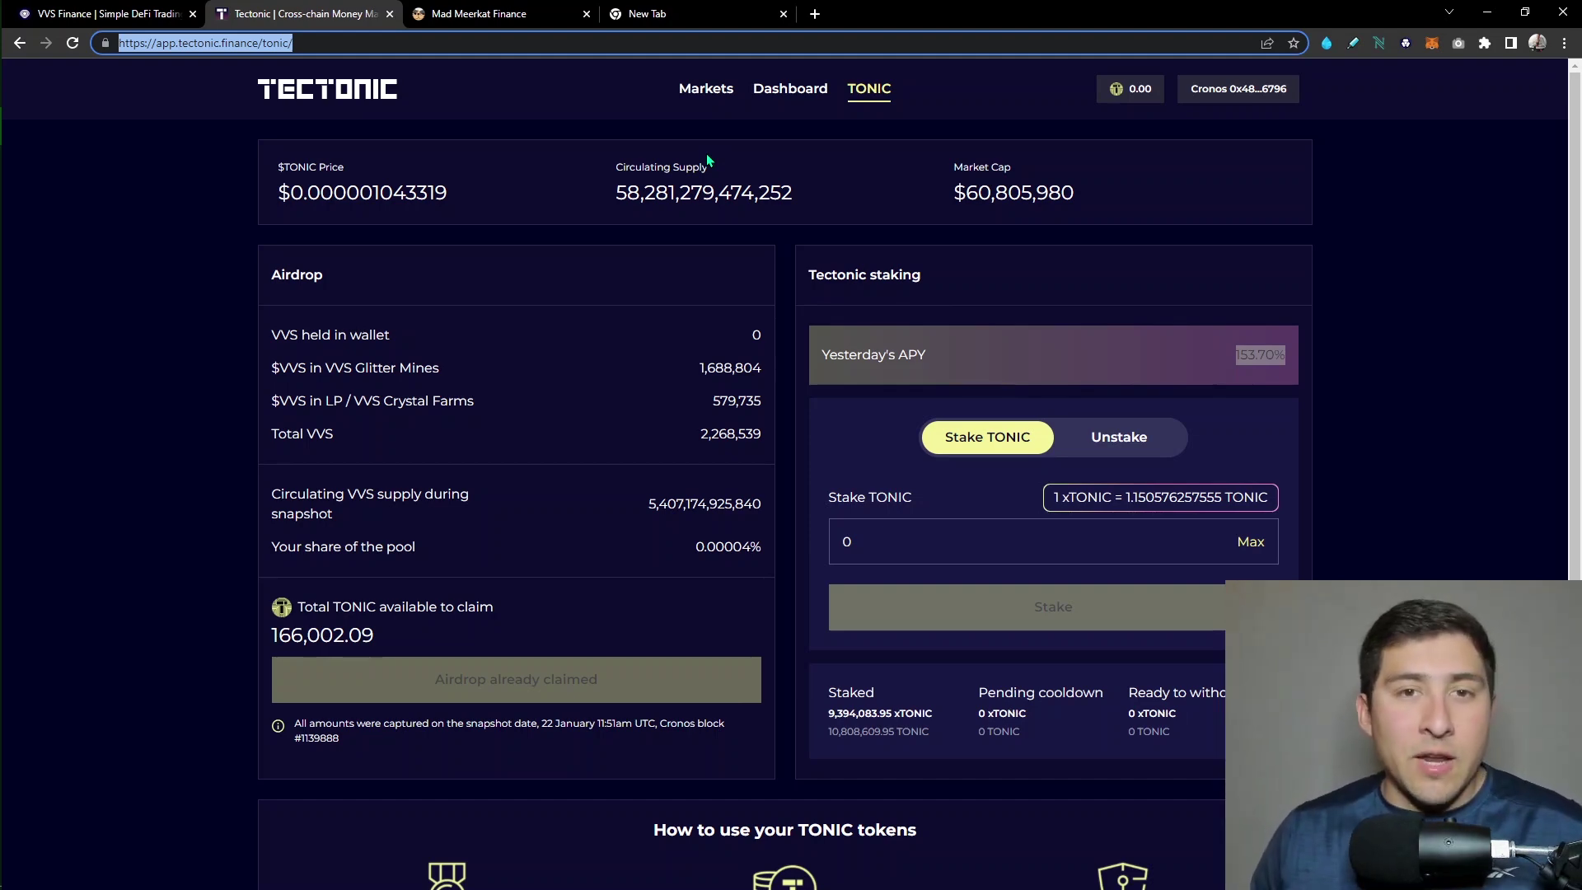
click(490, 14)
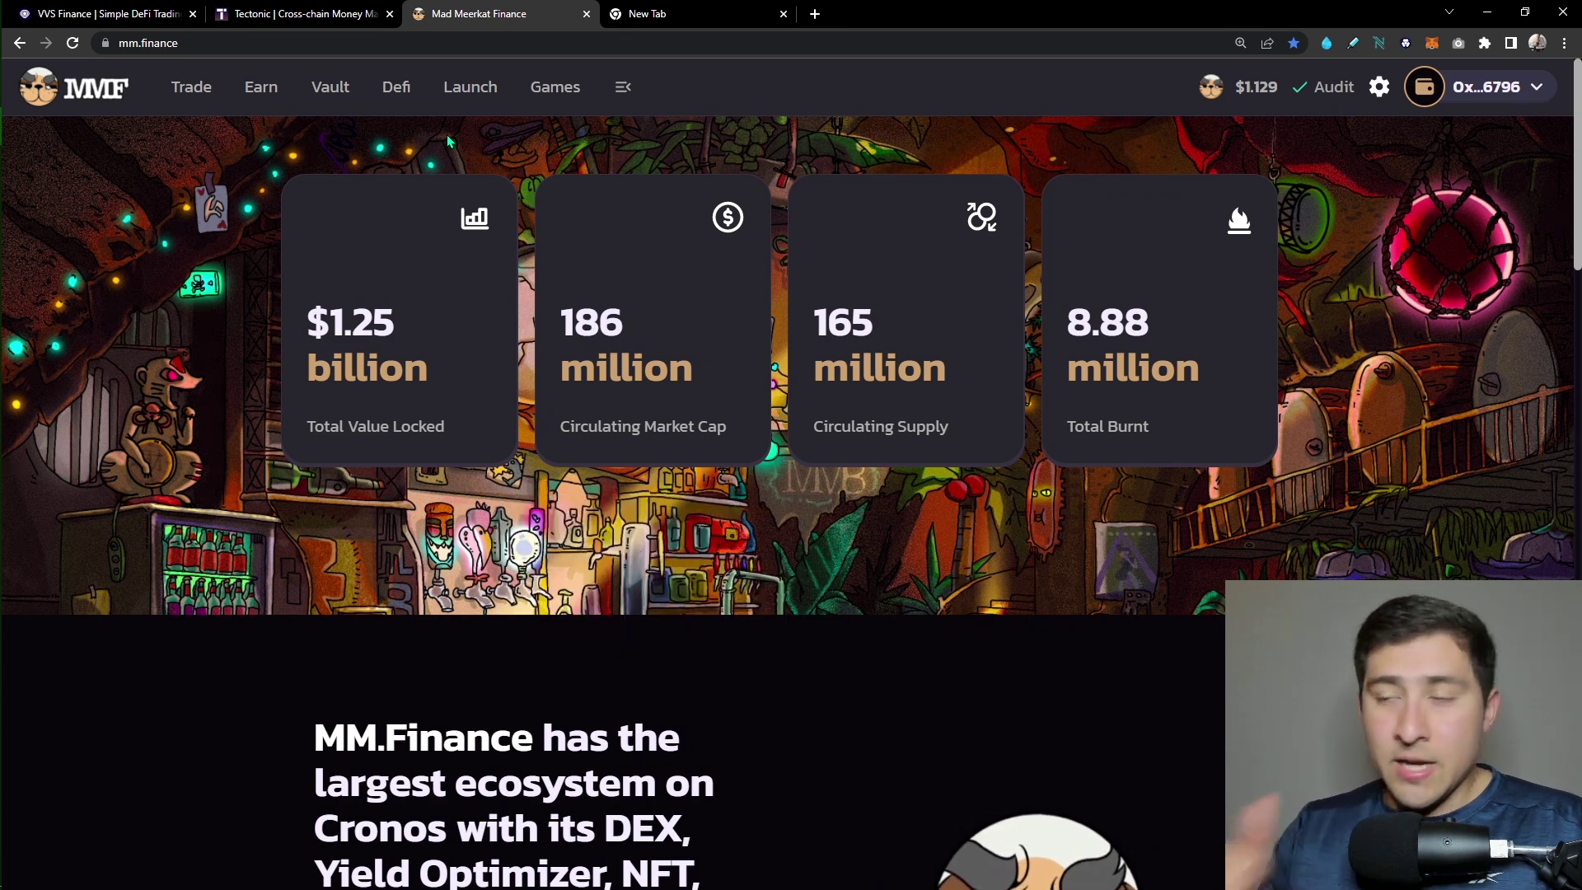
scroll(412, 514, down, 3)
scroll(411, 512, up, 3)
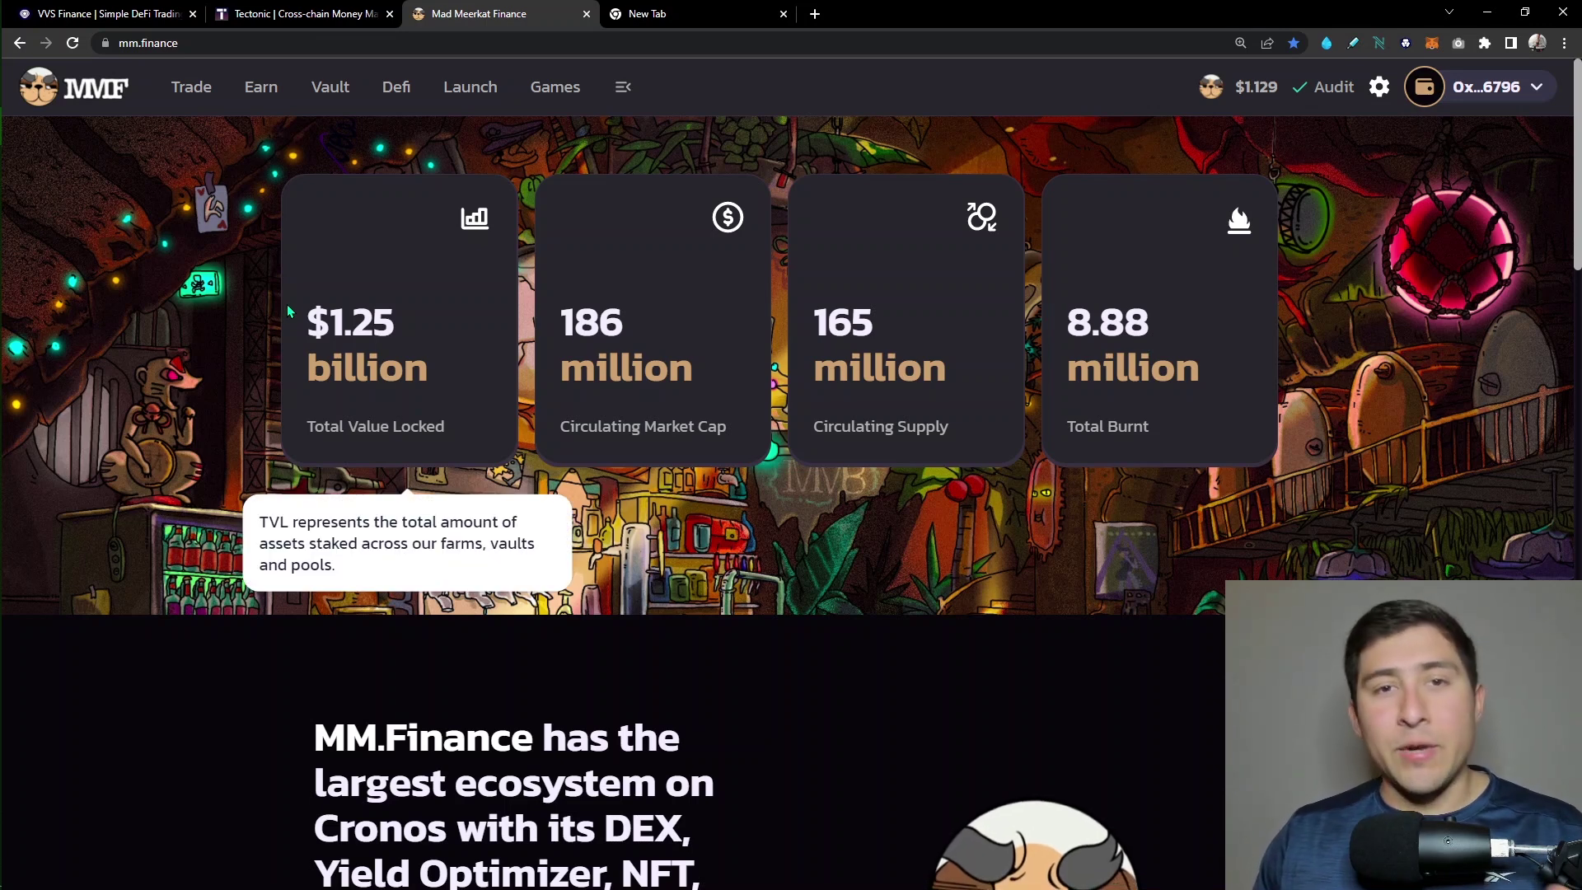
mouse_move(398, 319)
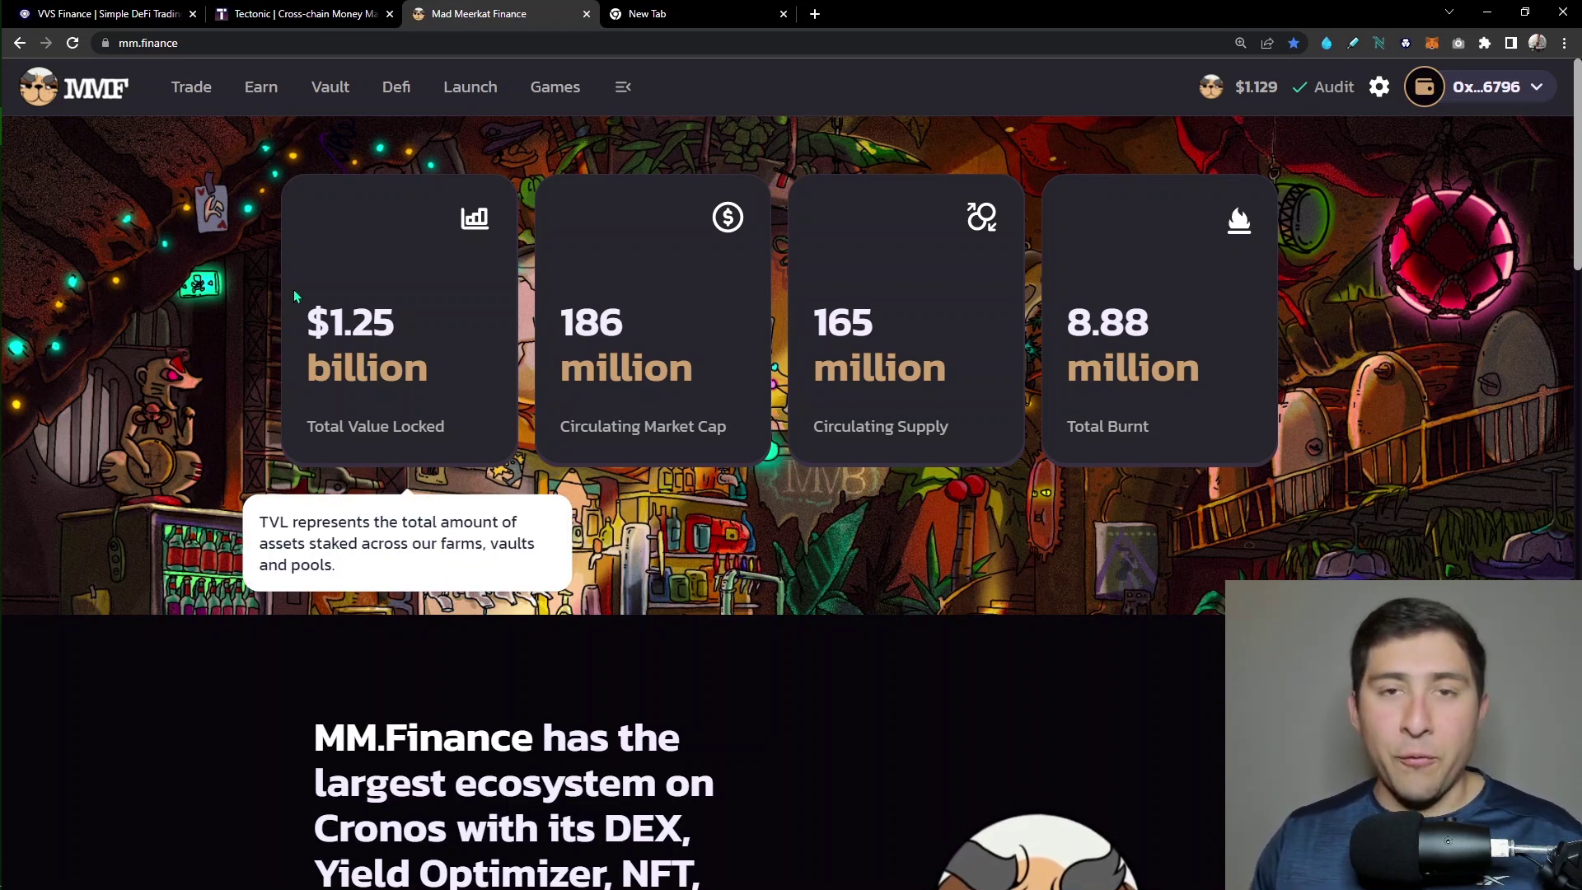
mouse_move(262, 88)
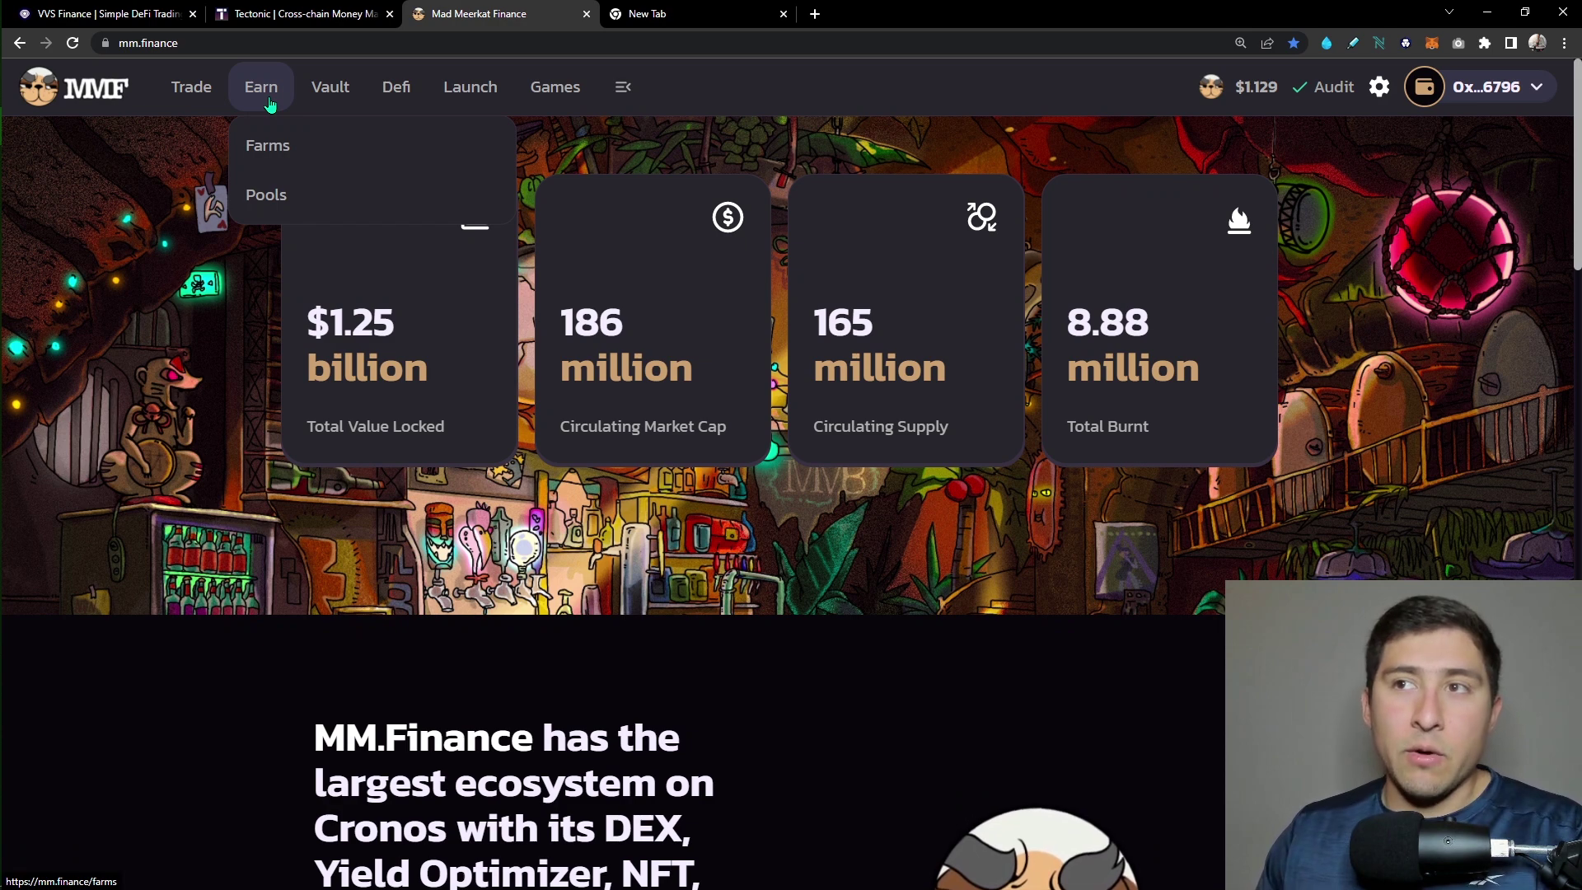
Show MM Finance's Farms list, with LP farms such as MMF-CRO and CRO-USDC.
click(272, 107)
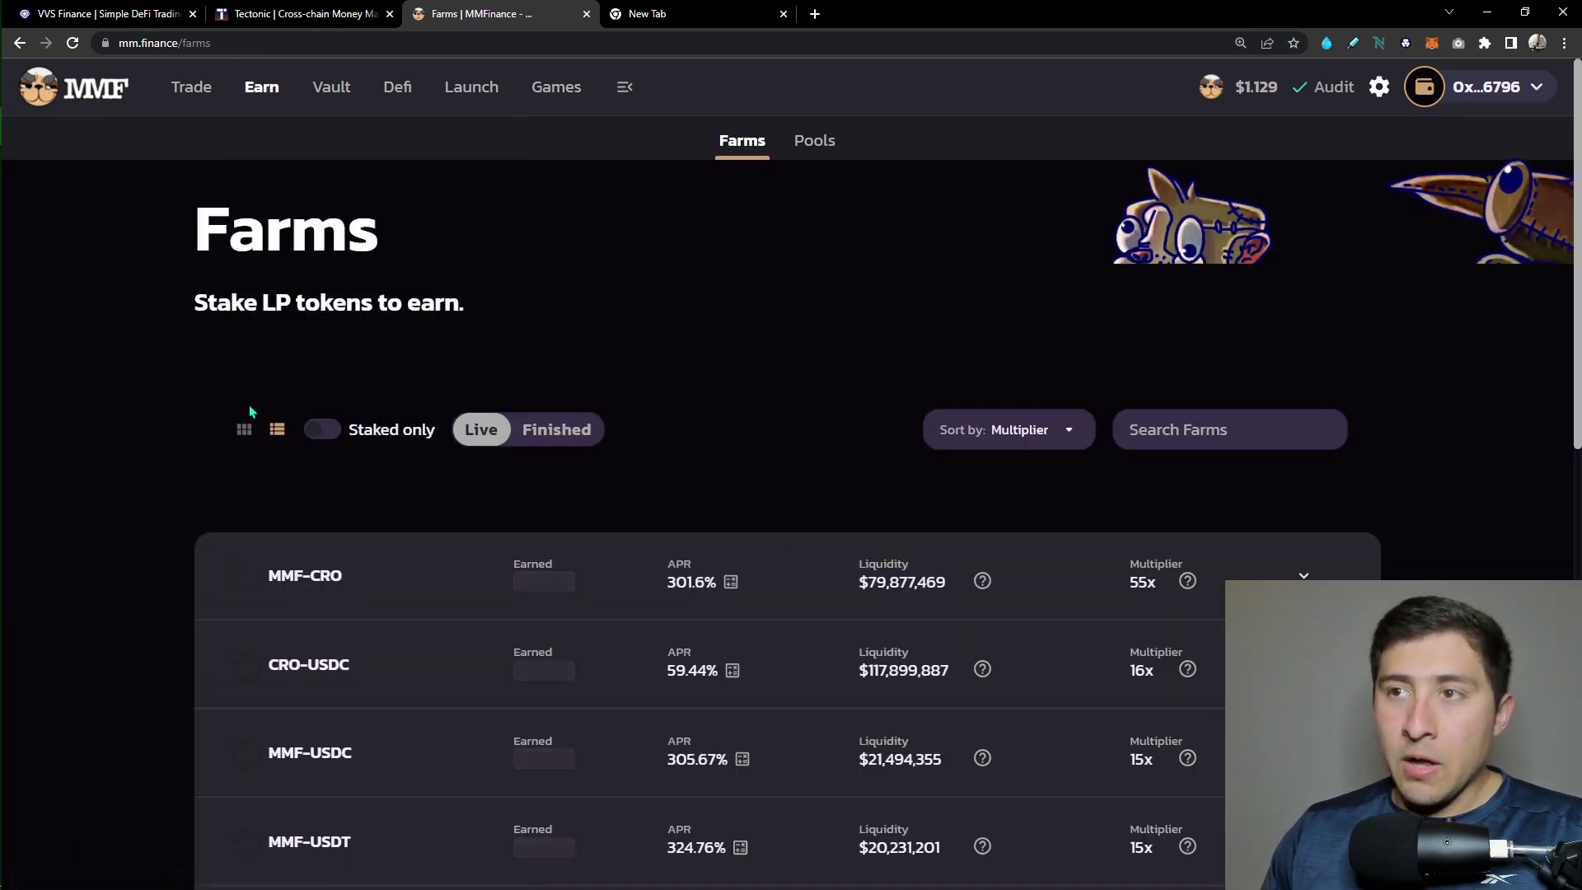
scroll(176, 388, down, 1)
scroll(181, 422, down, 2)
scroll(181, 420, down, 1)
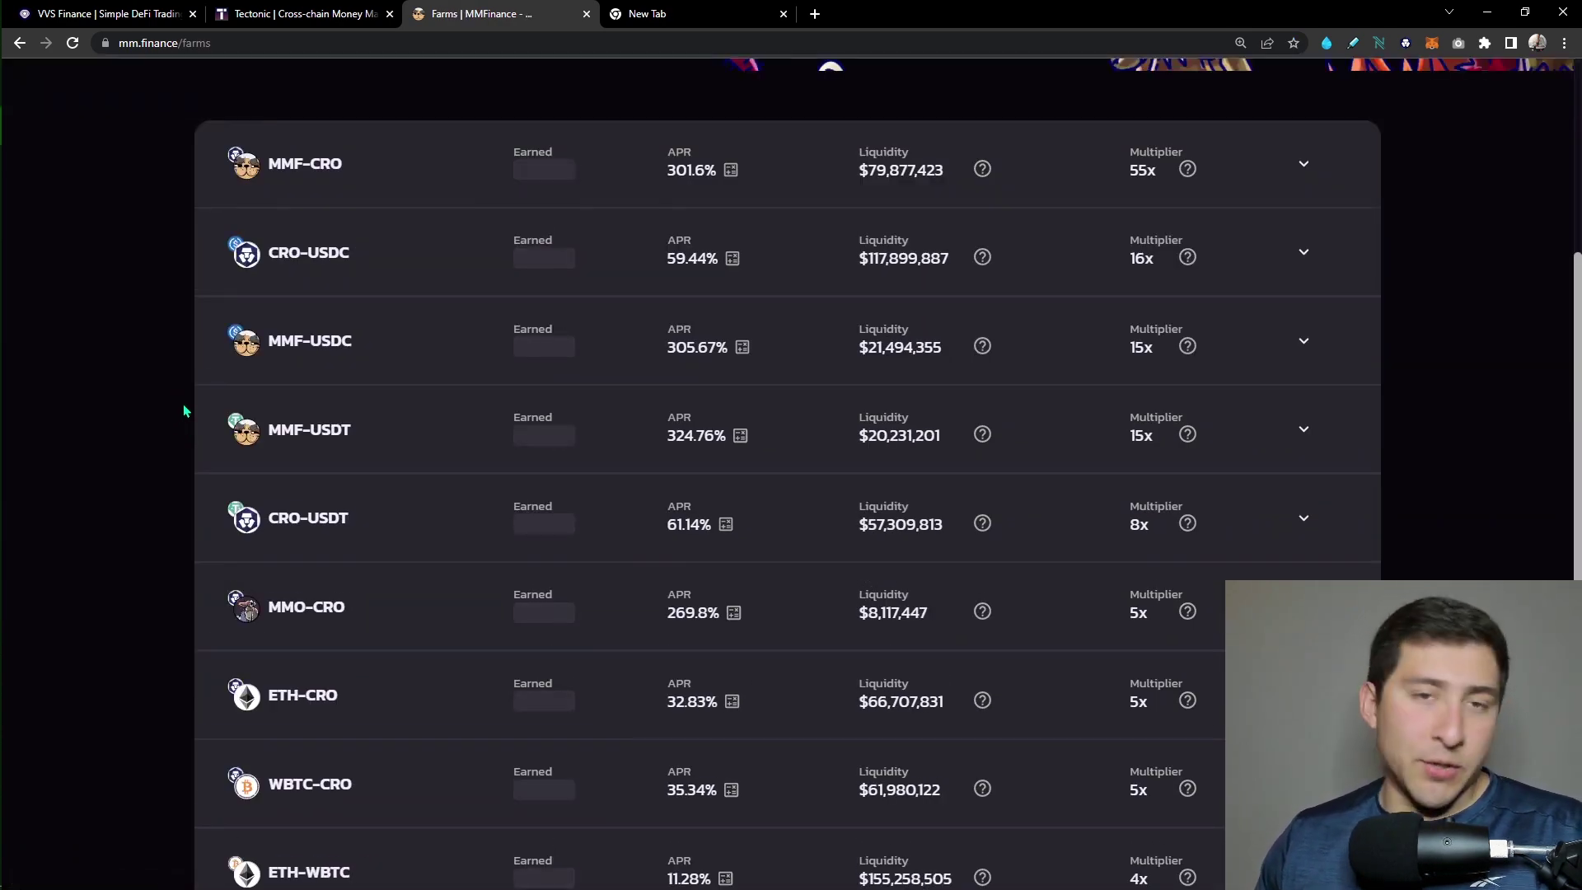
scroll(183, 400, up, 1)
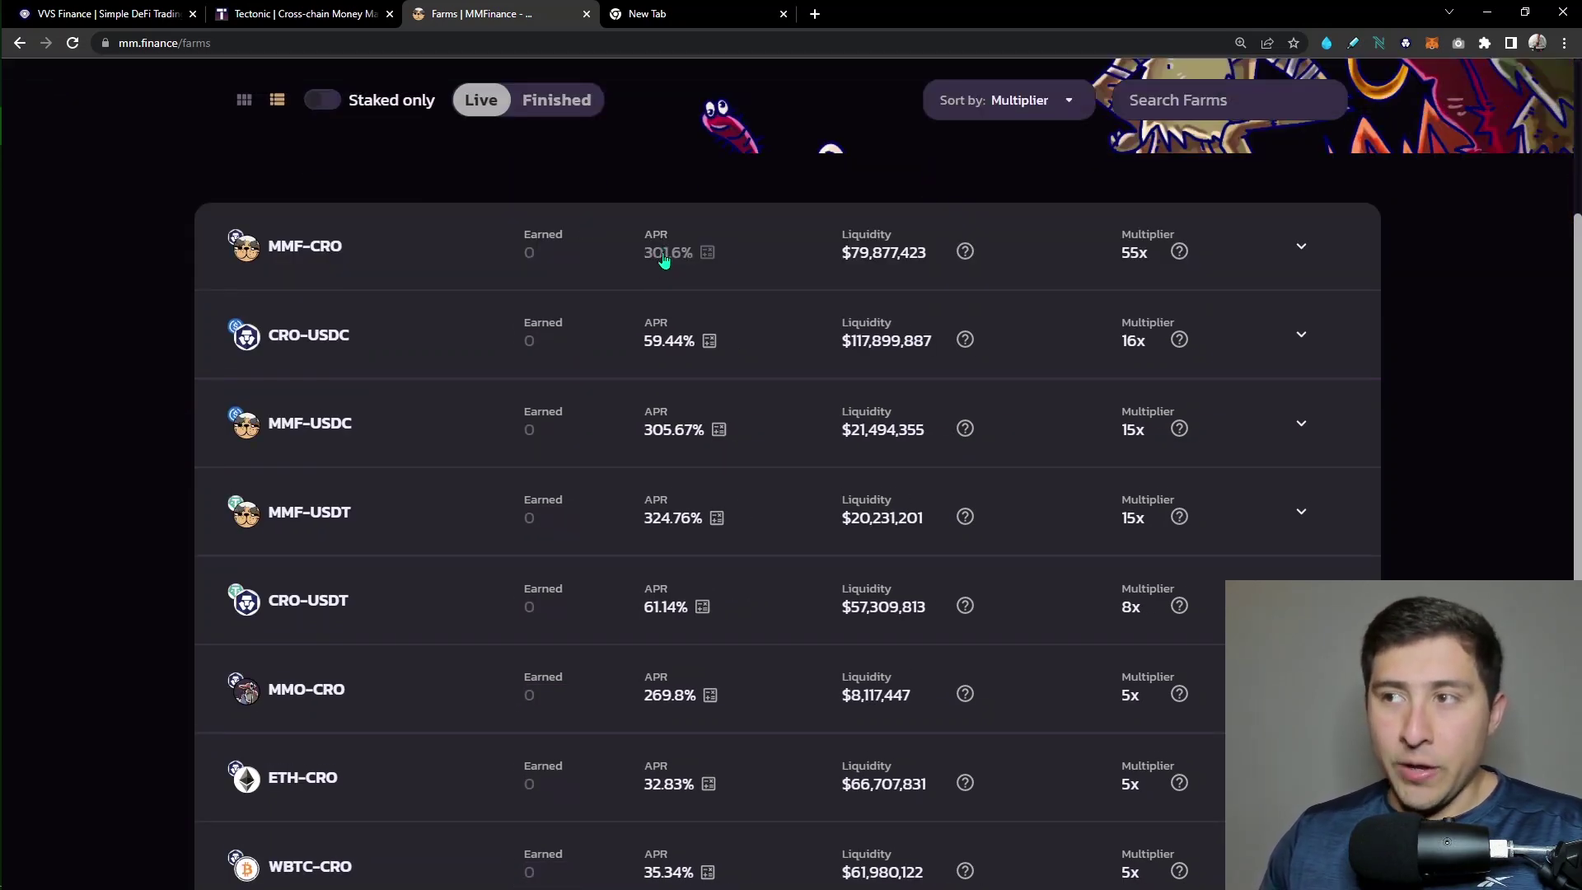
scroll(668, 471, down, 1)
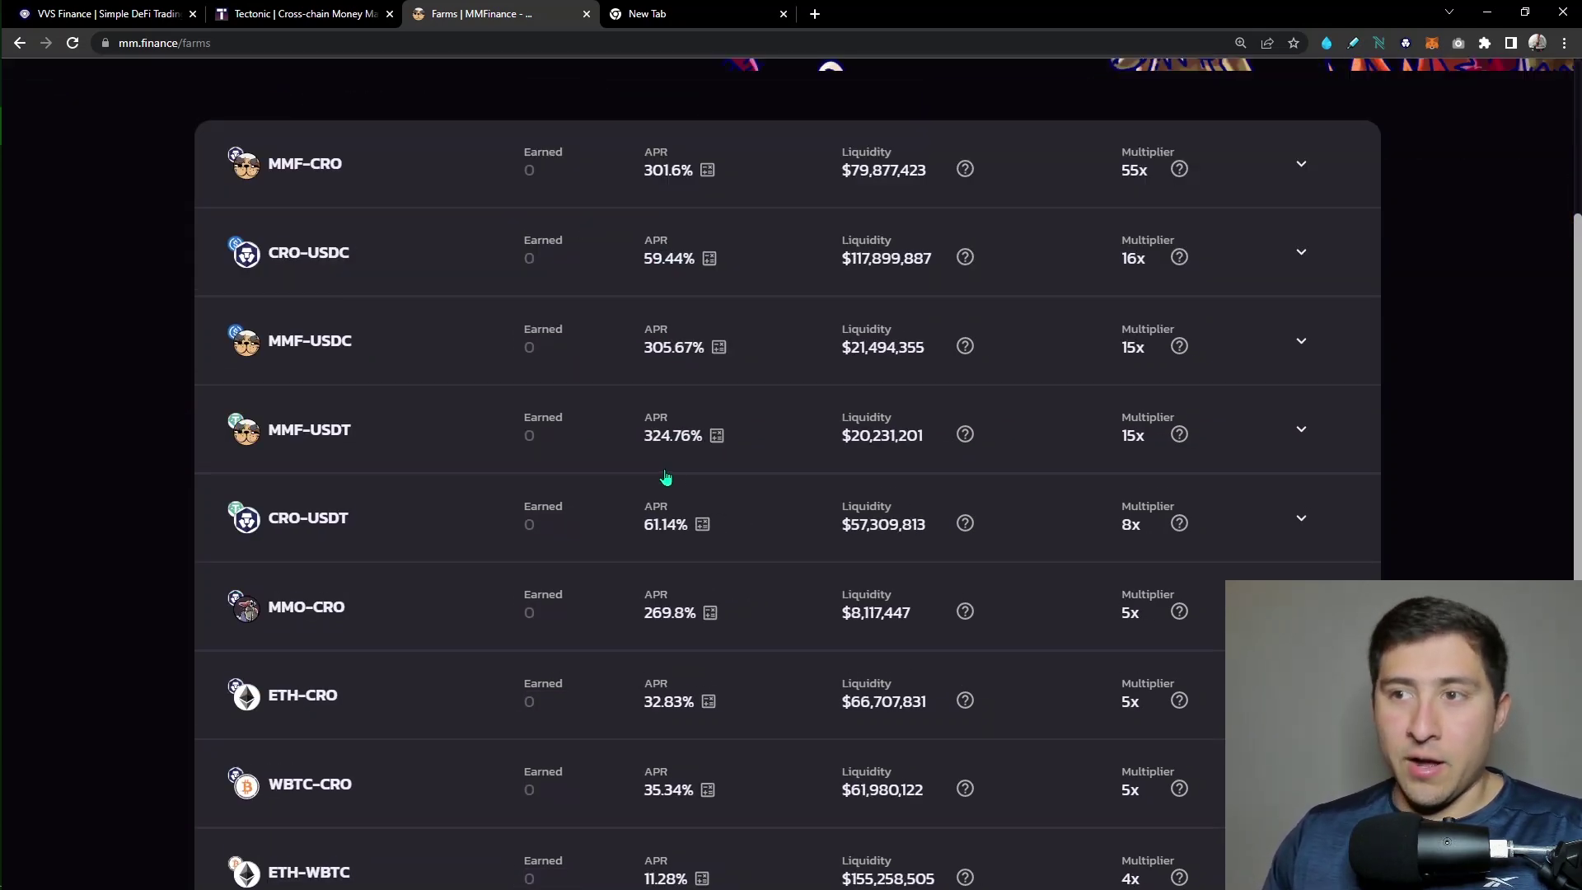
scroll(618, 426, up, 2)
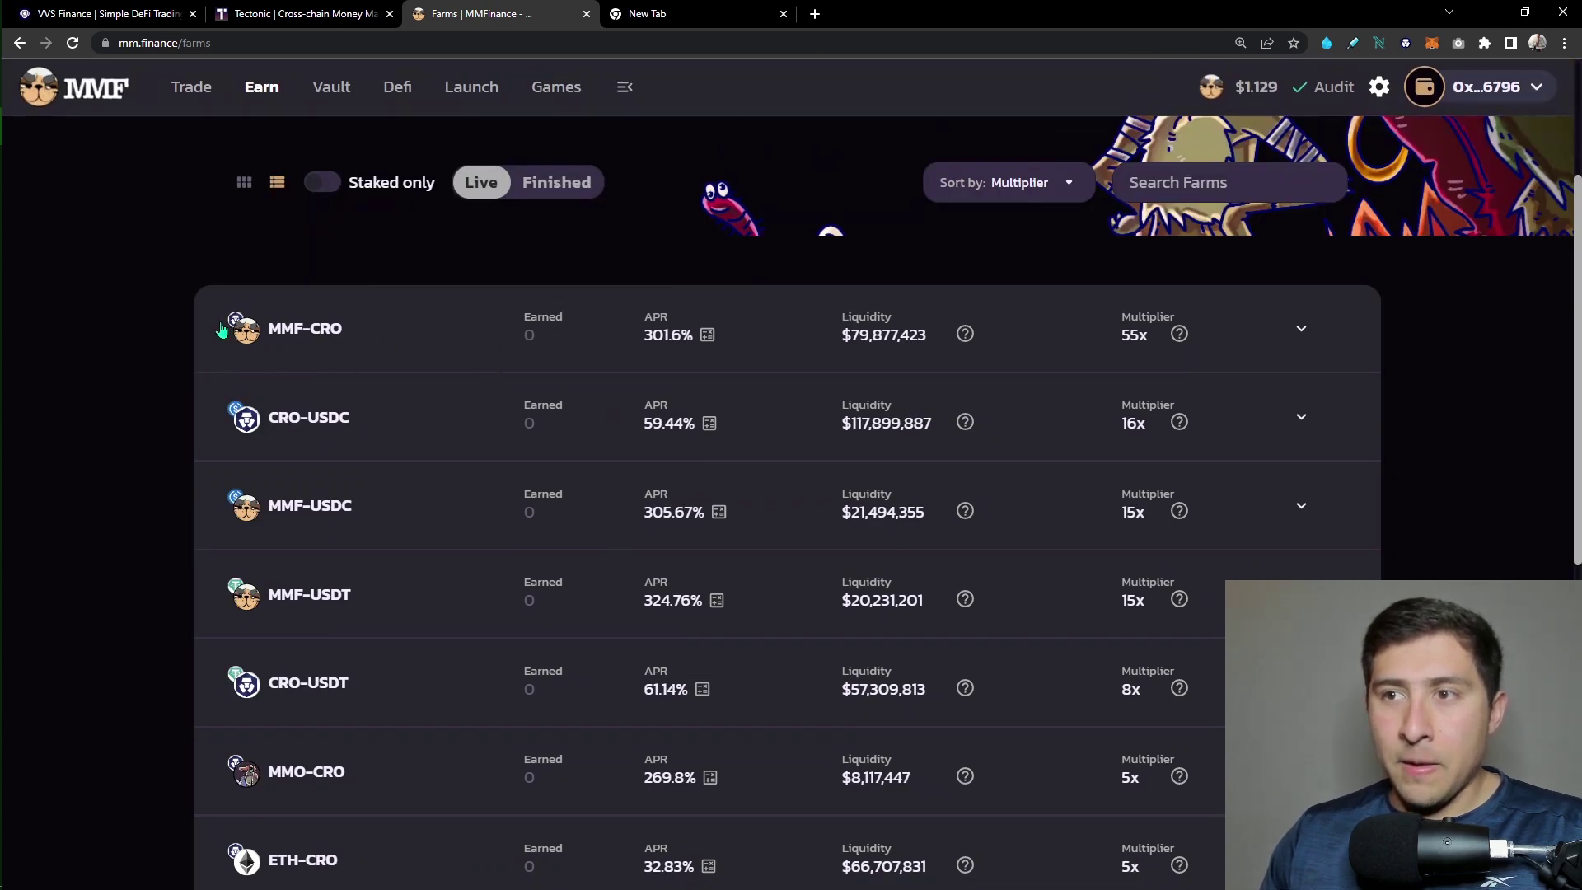
scroll(220, 329, up, 2)
scroll(194, 399, down, 8)
scroll(187, 576, down, 2)
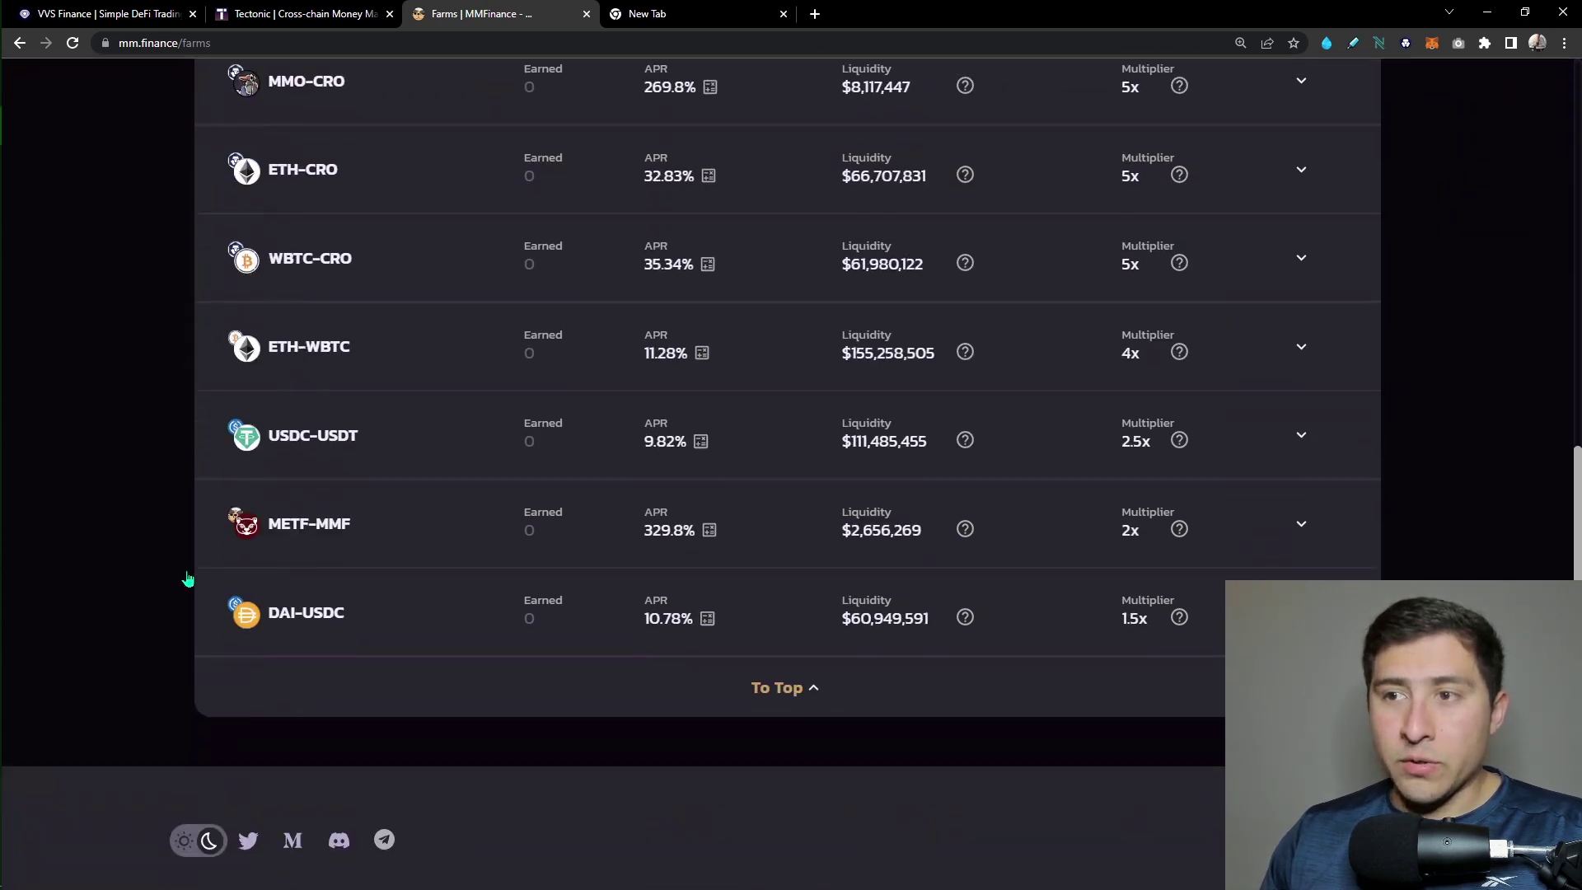
scroll(184, 587, up, 1)
scroll(185, 581, up, 1)
scroll(184, 581, down, 4)
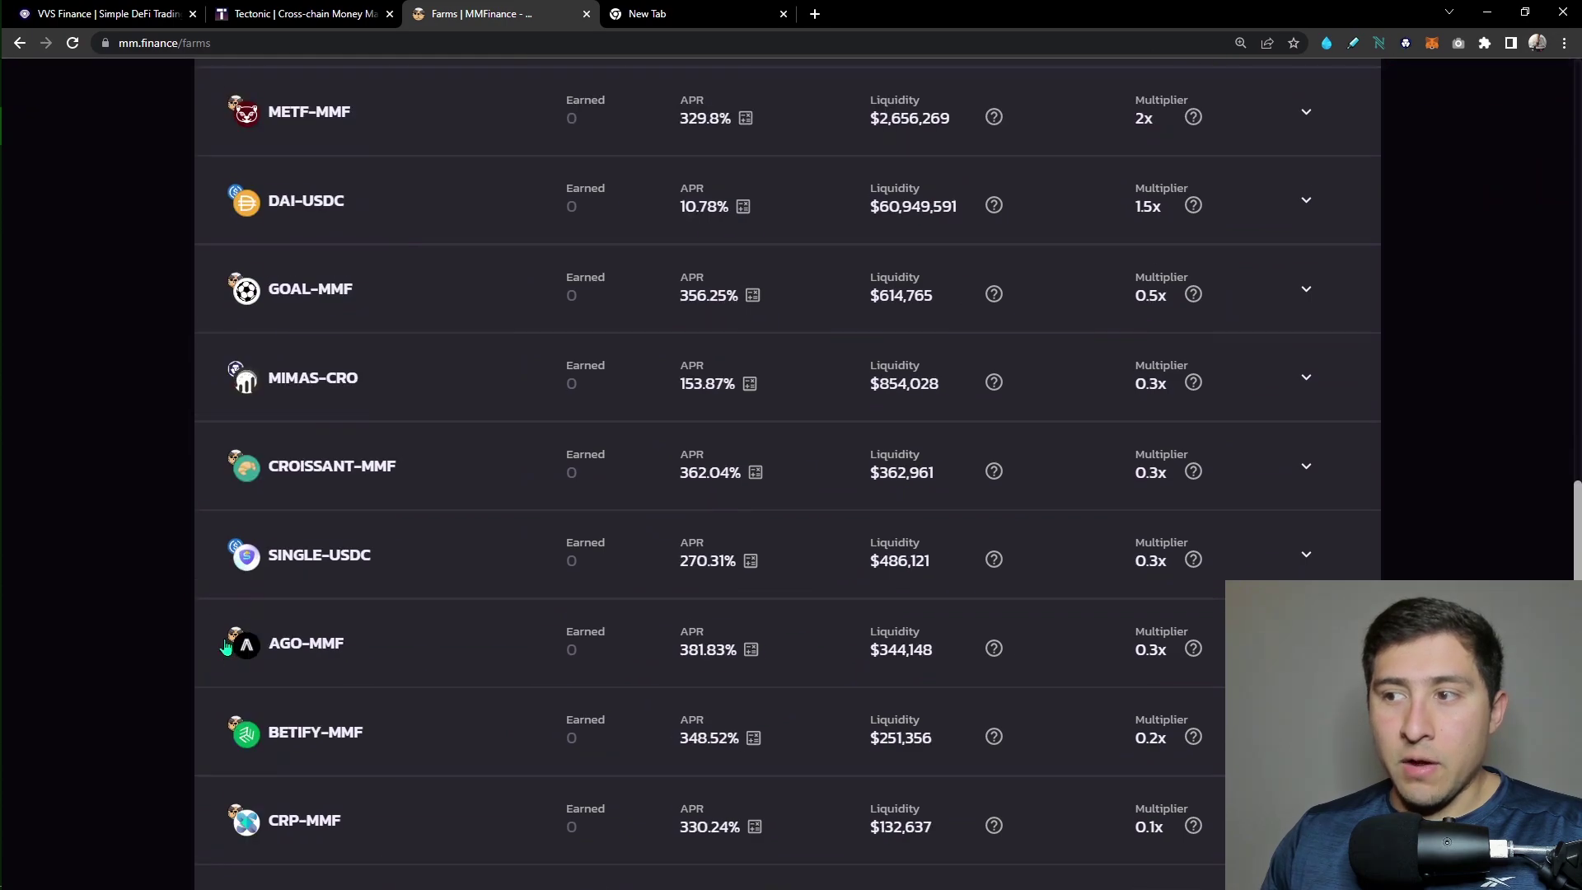
scroll(222, 645, up, 5)
scroll(222, 644, down, 5)
scroll(223, 640, down, 2)
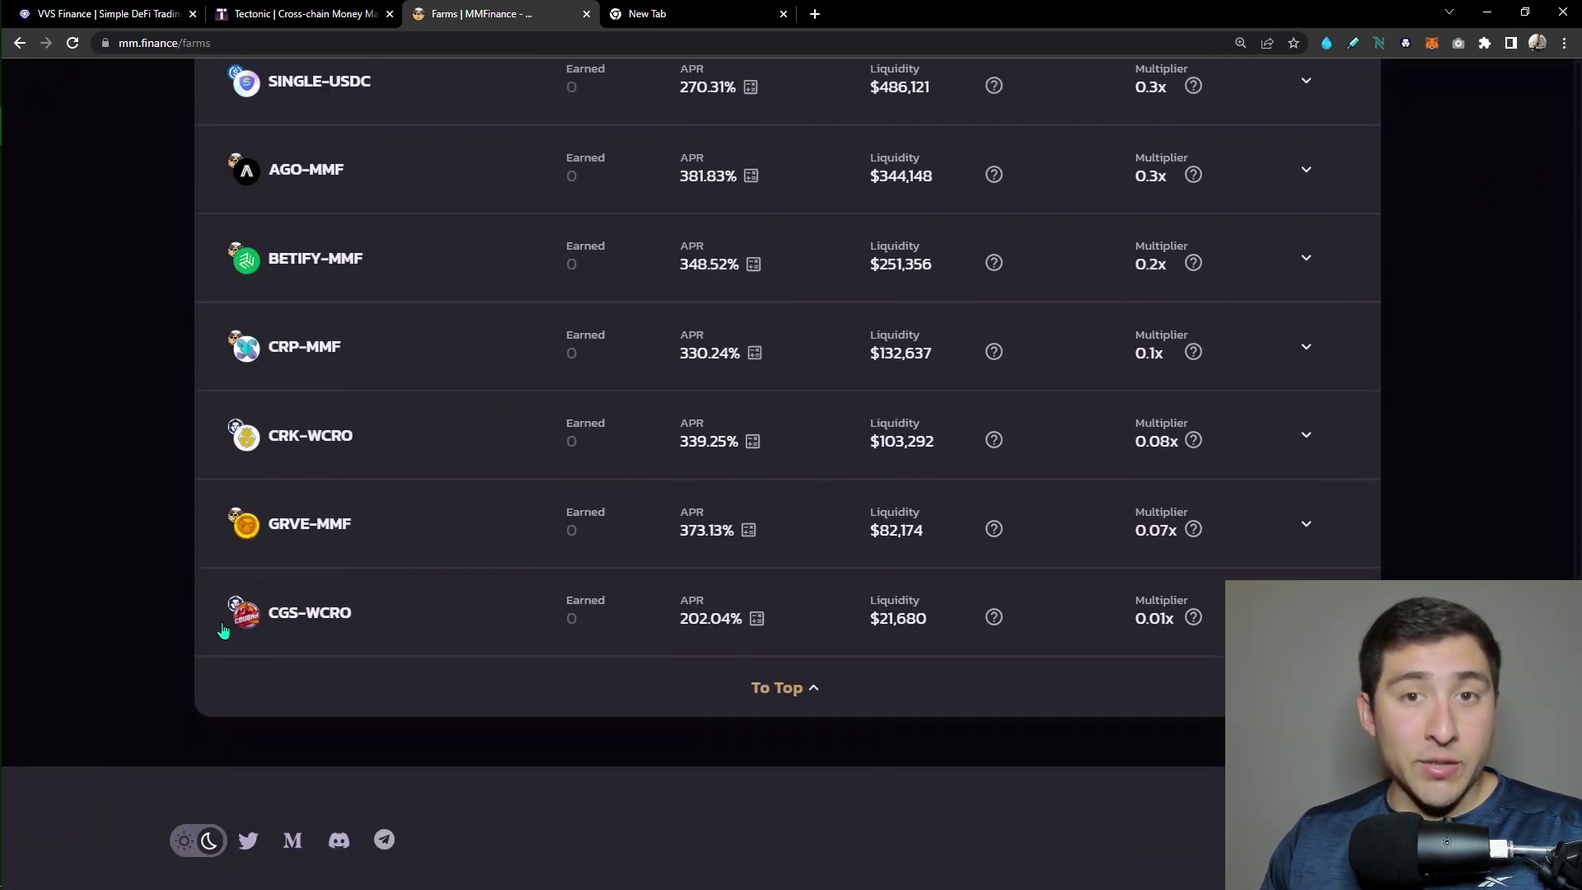
scroll(226, 633, up, 1)
scroll(226, 633, up, 3)
scroll(226, 634, up, 4)
scroll(227, 634, up, 8)
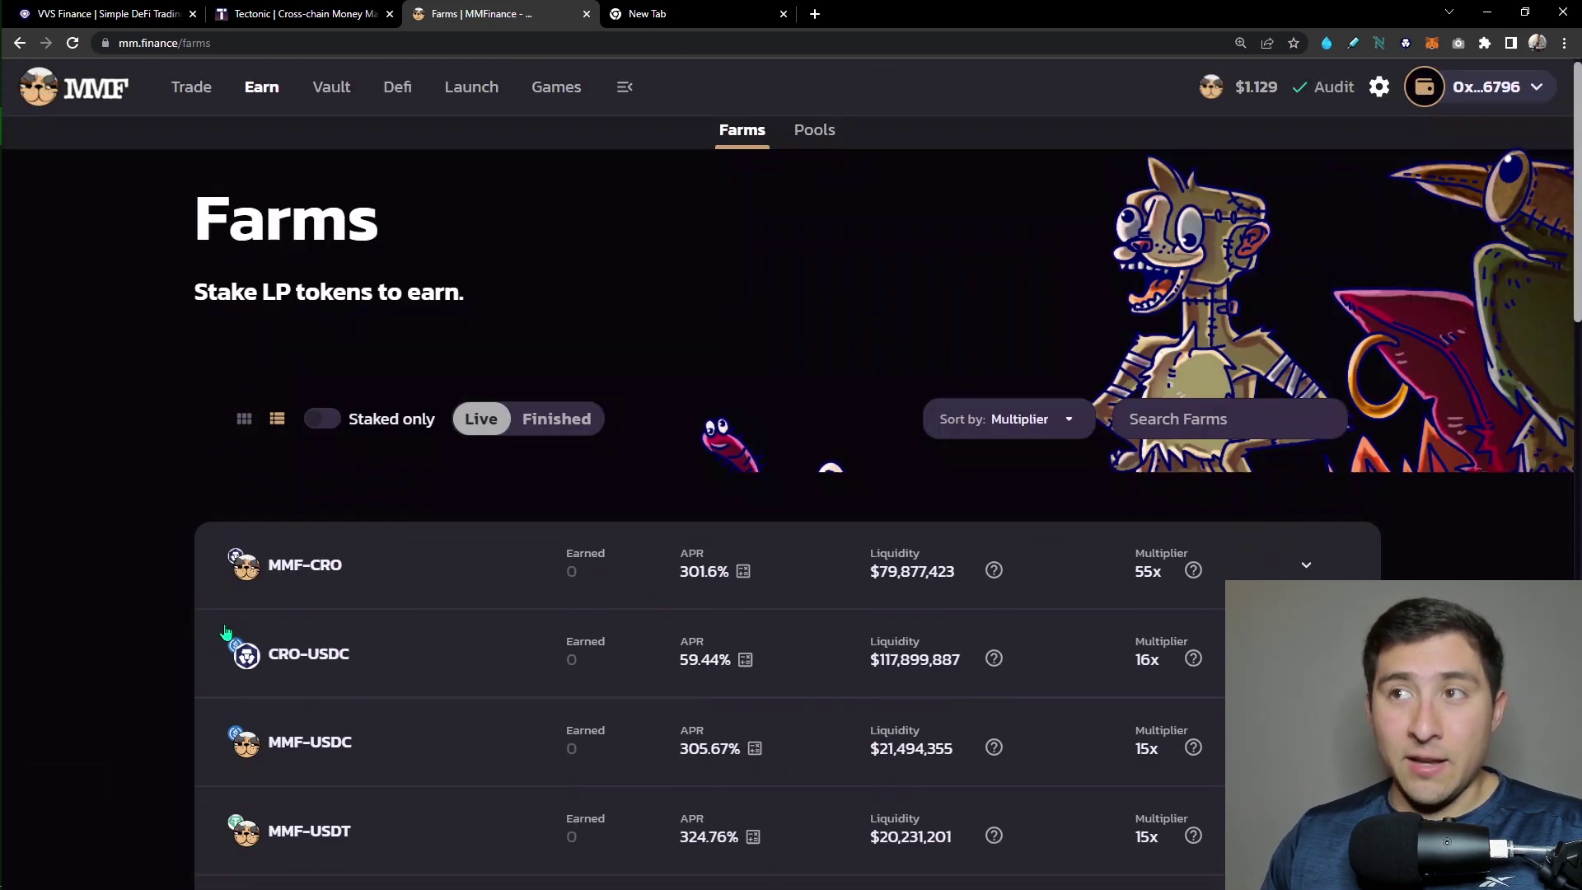
mouse_move(260, 87)
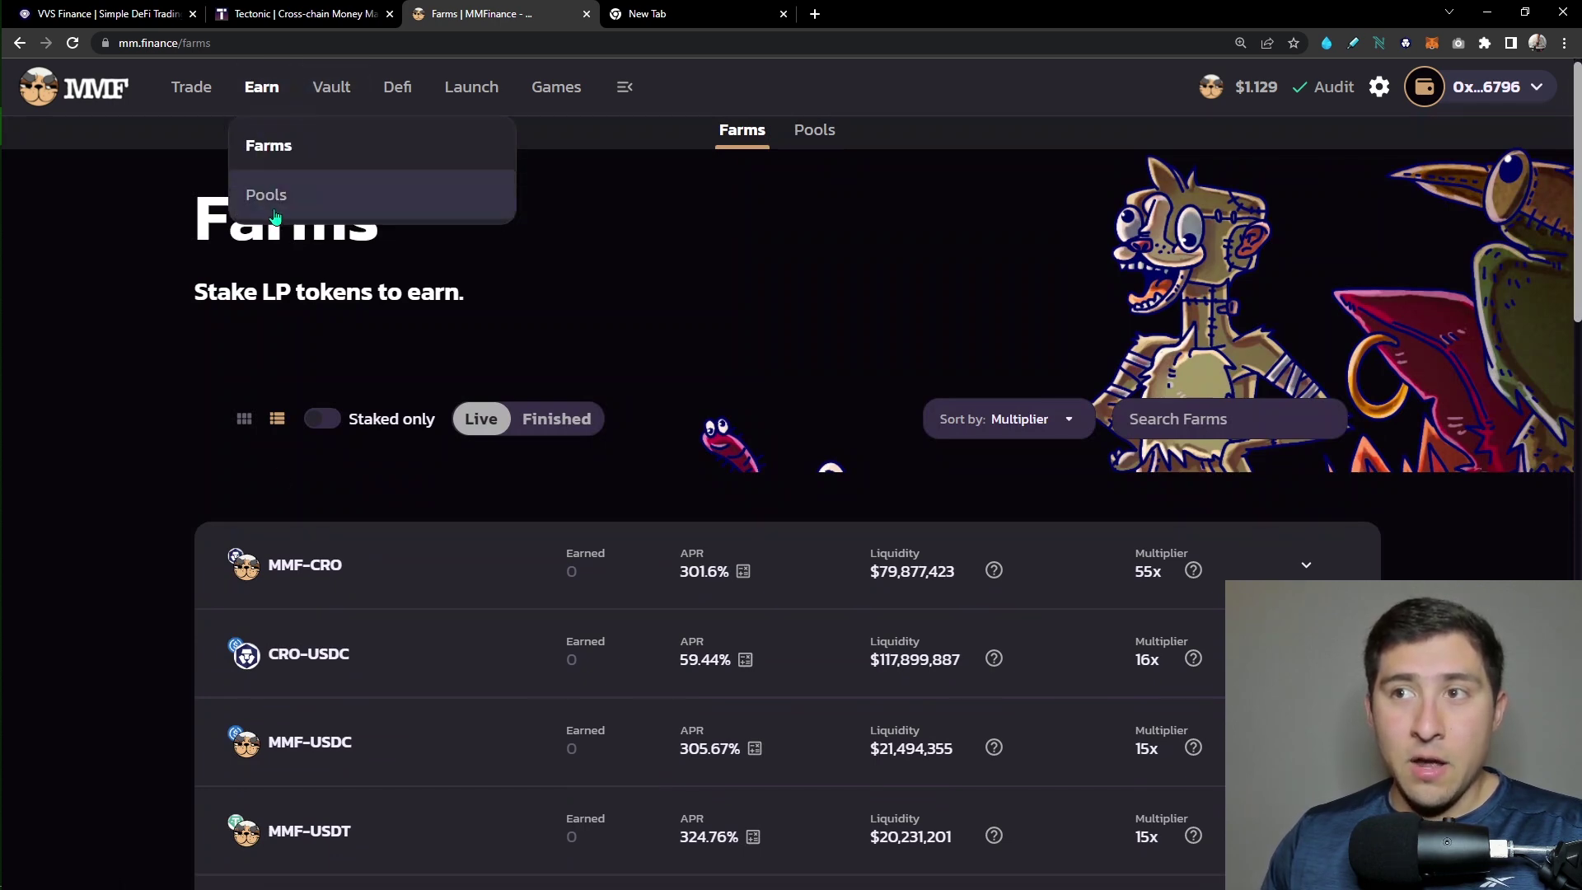
Switch to MM Finance's single-token Pools page with the Manual MMF pool.
click(267, 205)
scroll(160, 421, down, 2)
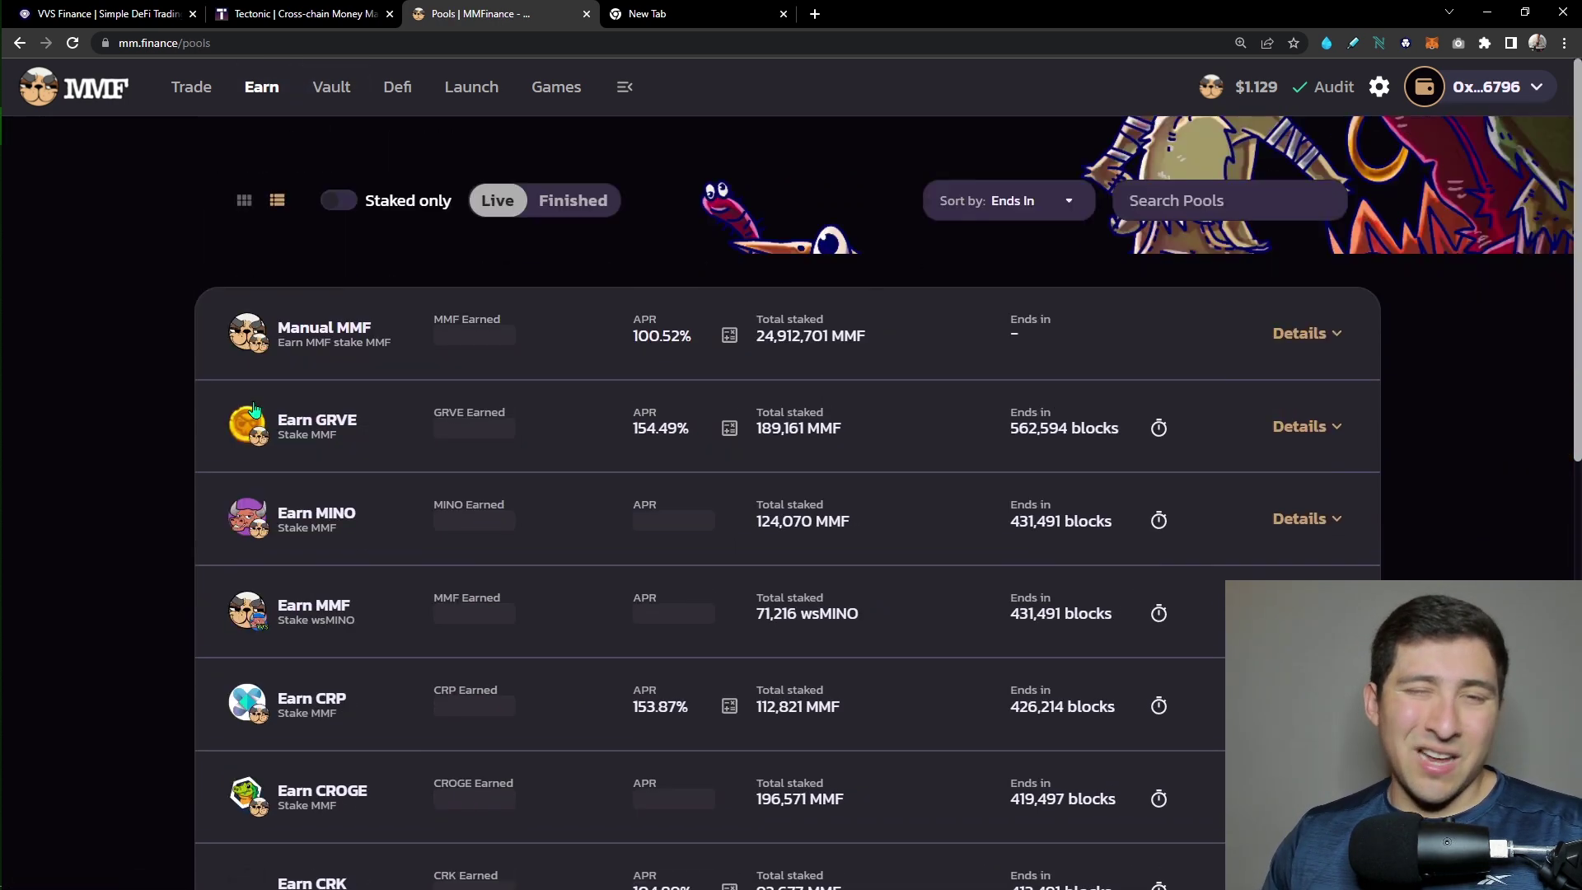
scroll(160, 420, up, 2)
scroll(159, 421, down, 2)
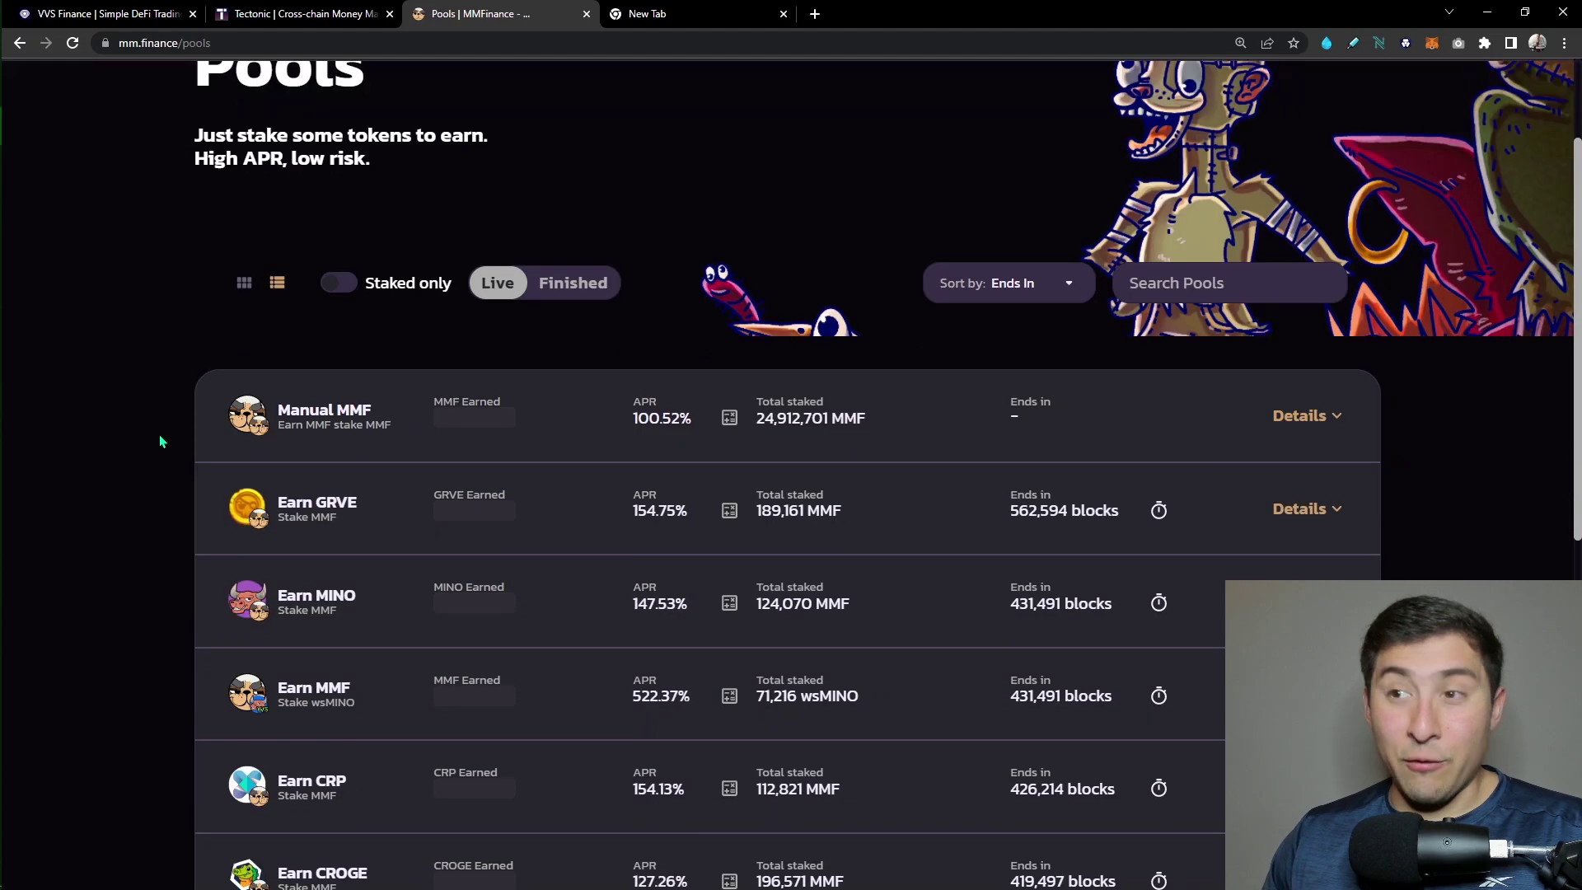
scroll(165, 442, up, 1)
scroll(166, 436, down, 2)
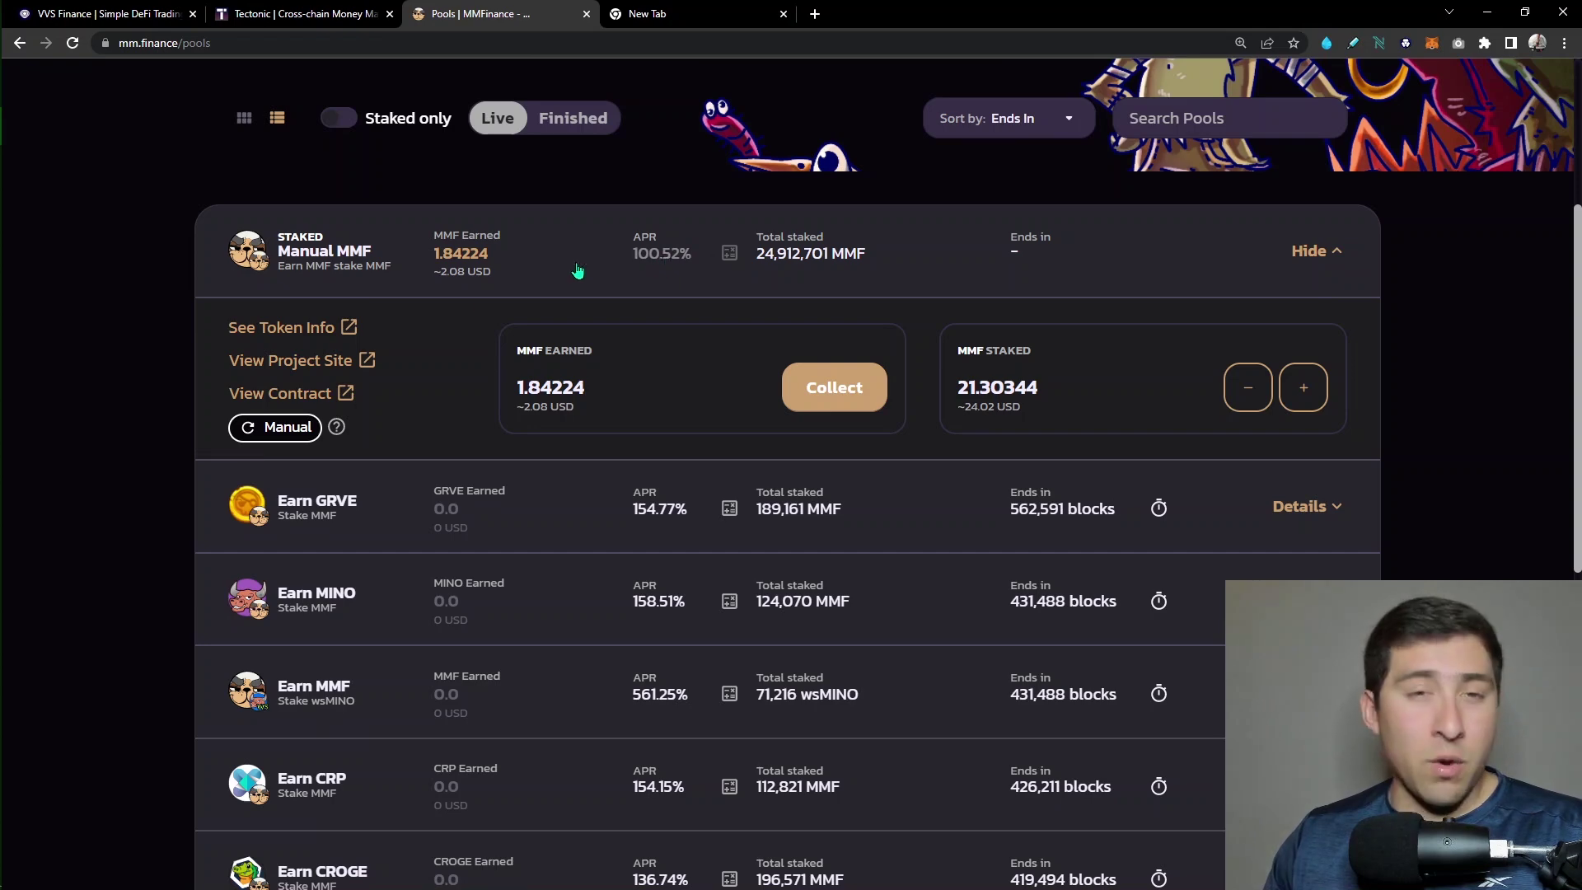
scroll(173, 323, down, 1)
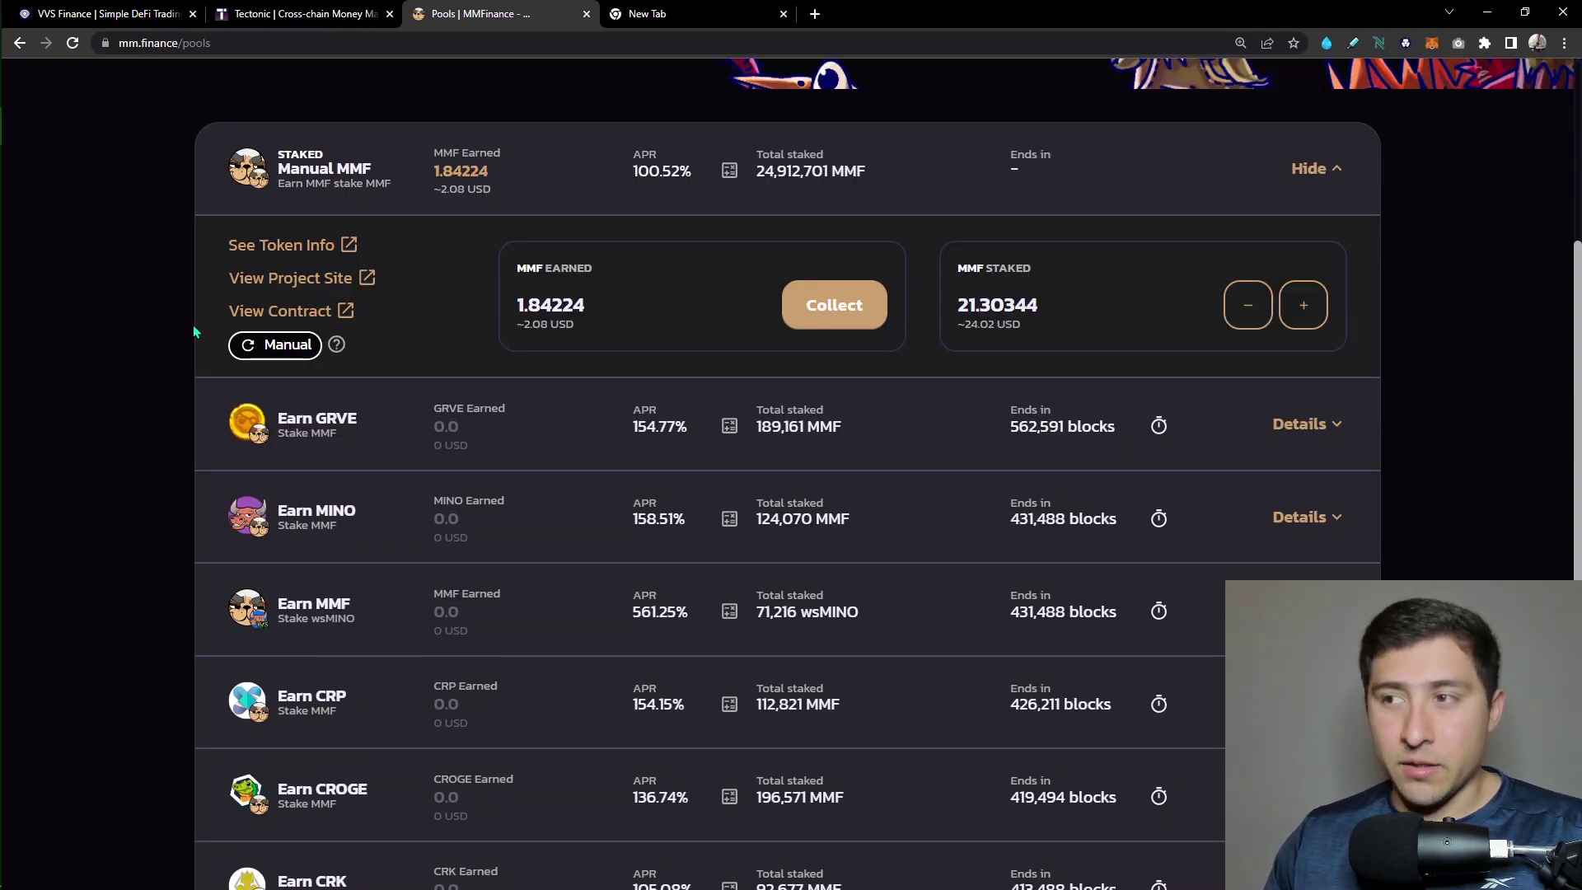
scroll(173, 396, down, 2)
scroll(185, 453, down, 2)
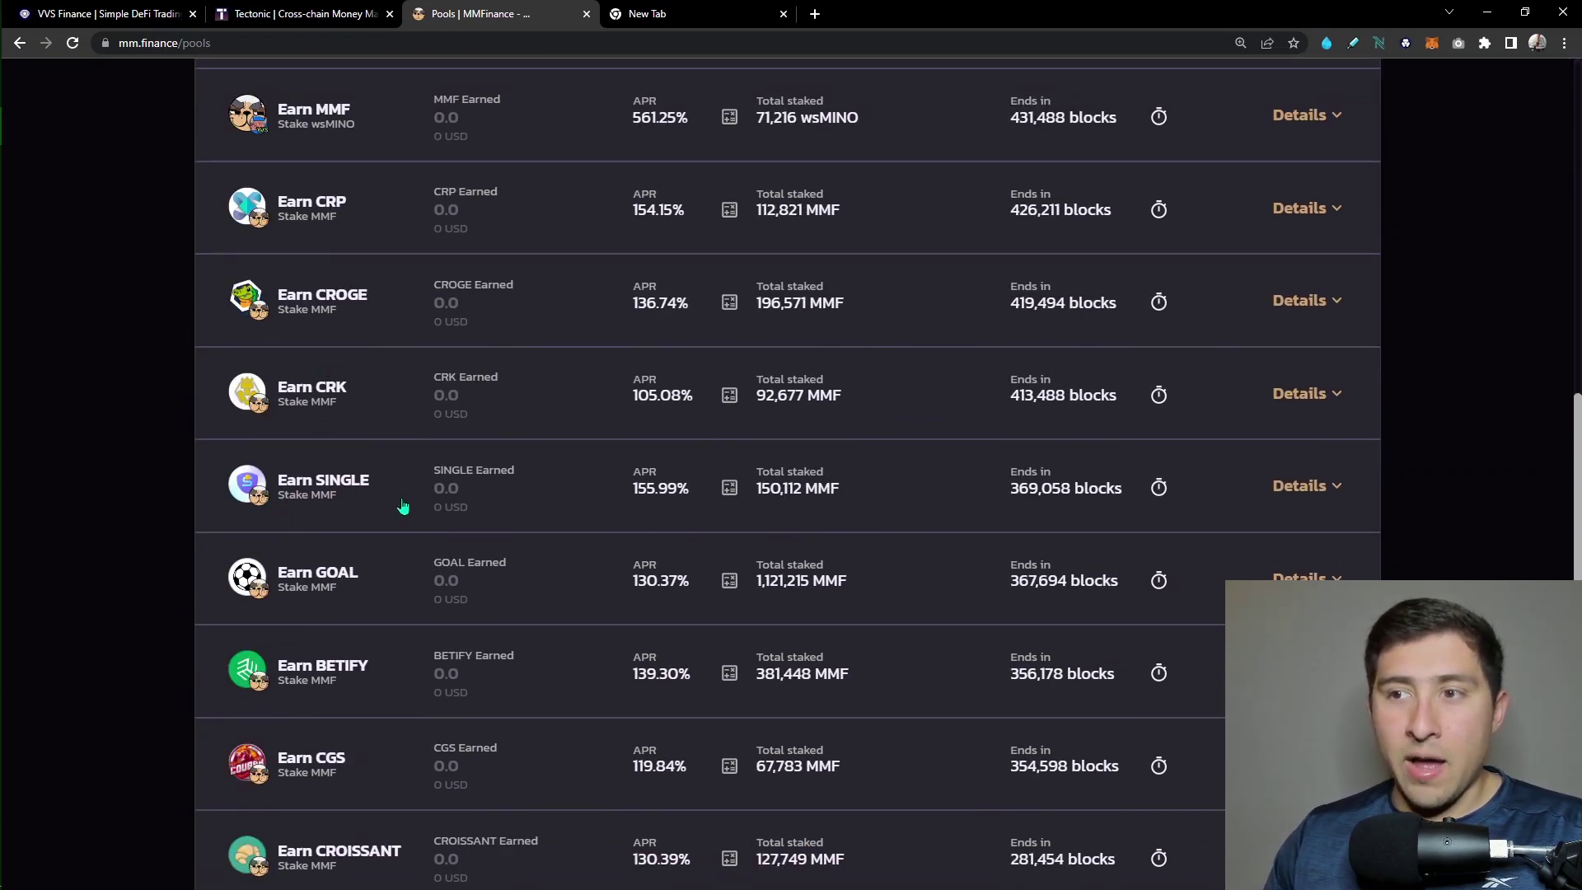
scroll(317, 508, down, 1)
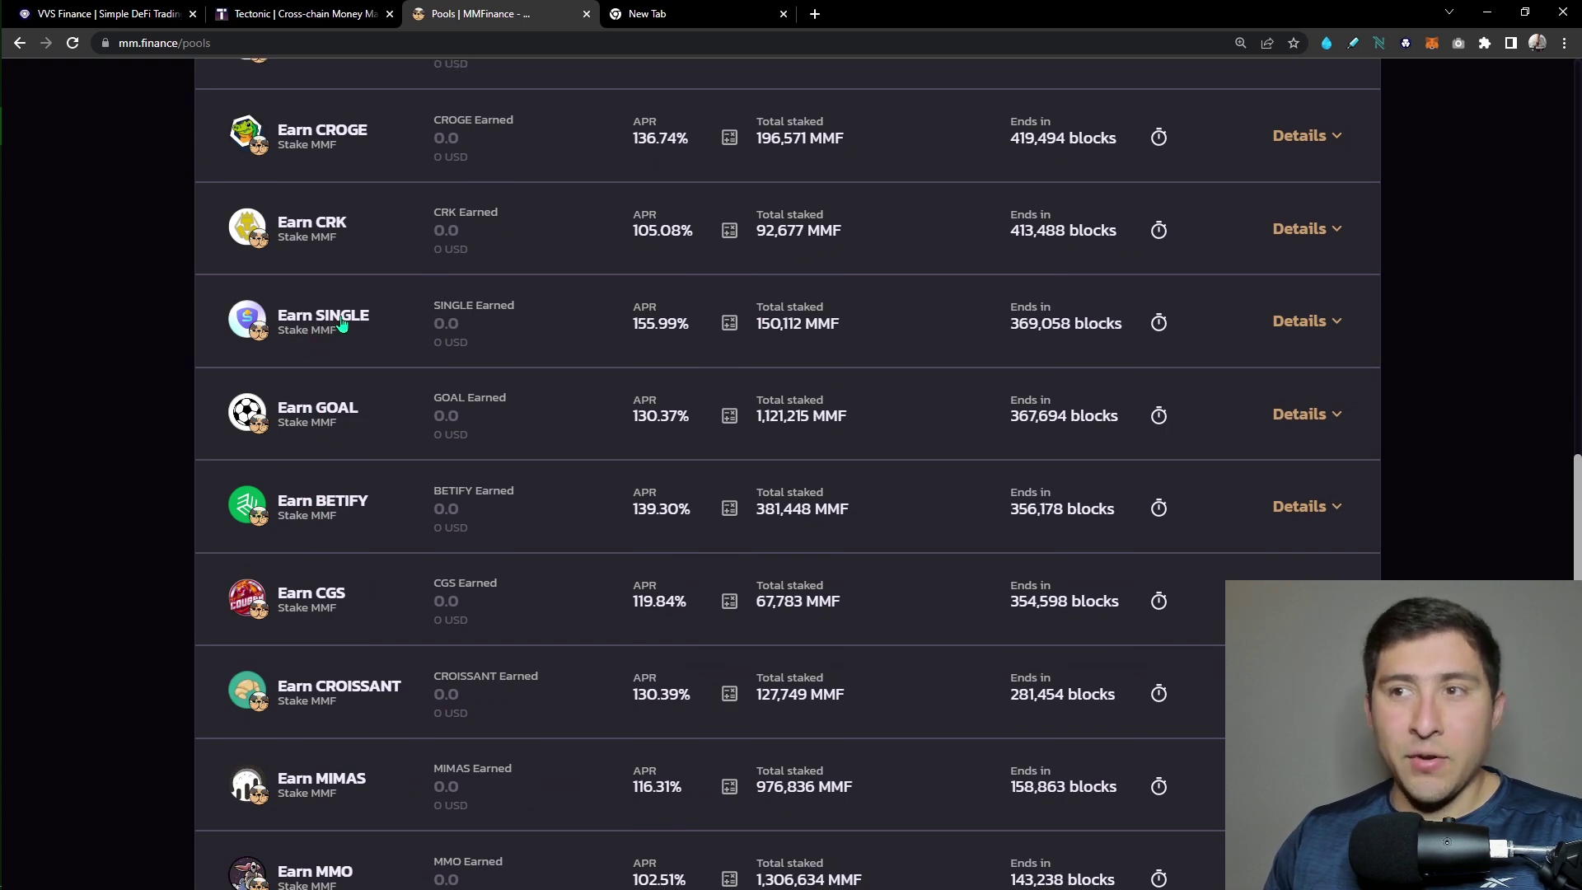
scroll(337, 371, down, 1)
scroll(248, 396, down, 3)
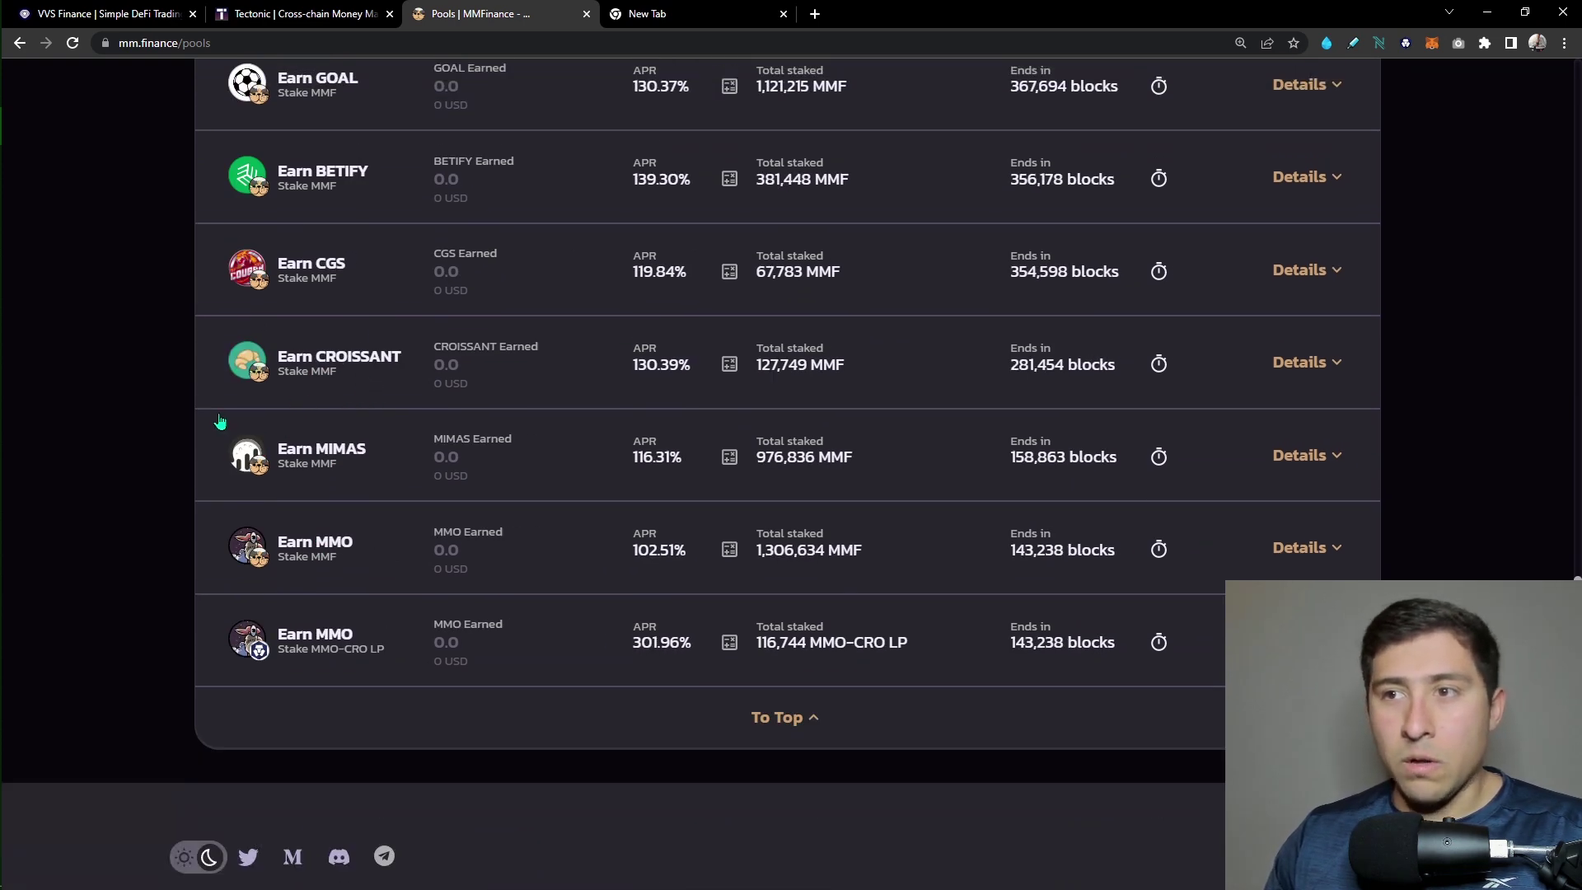
scroll(197, 470, up, 4)
scroll(172, 545, up, 5)
scroll(167, 550, up, 1)
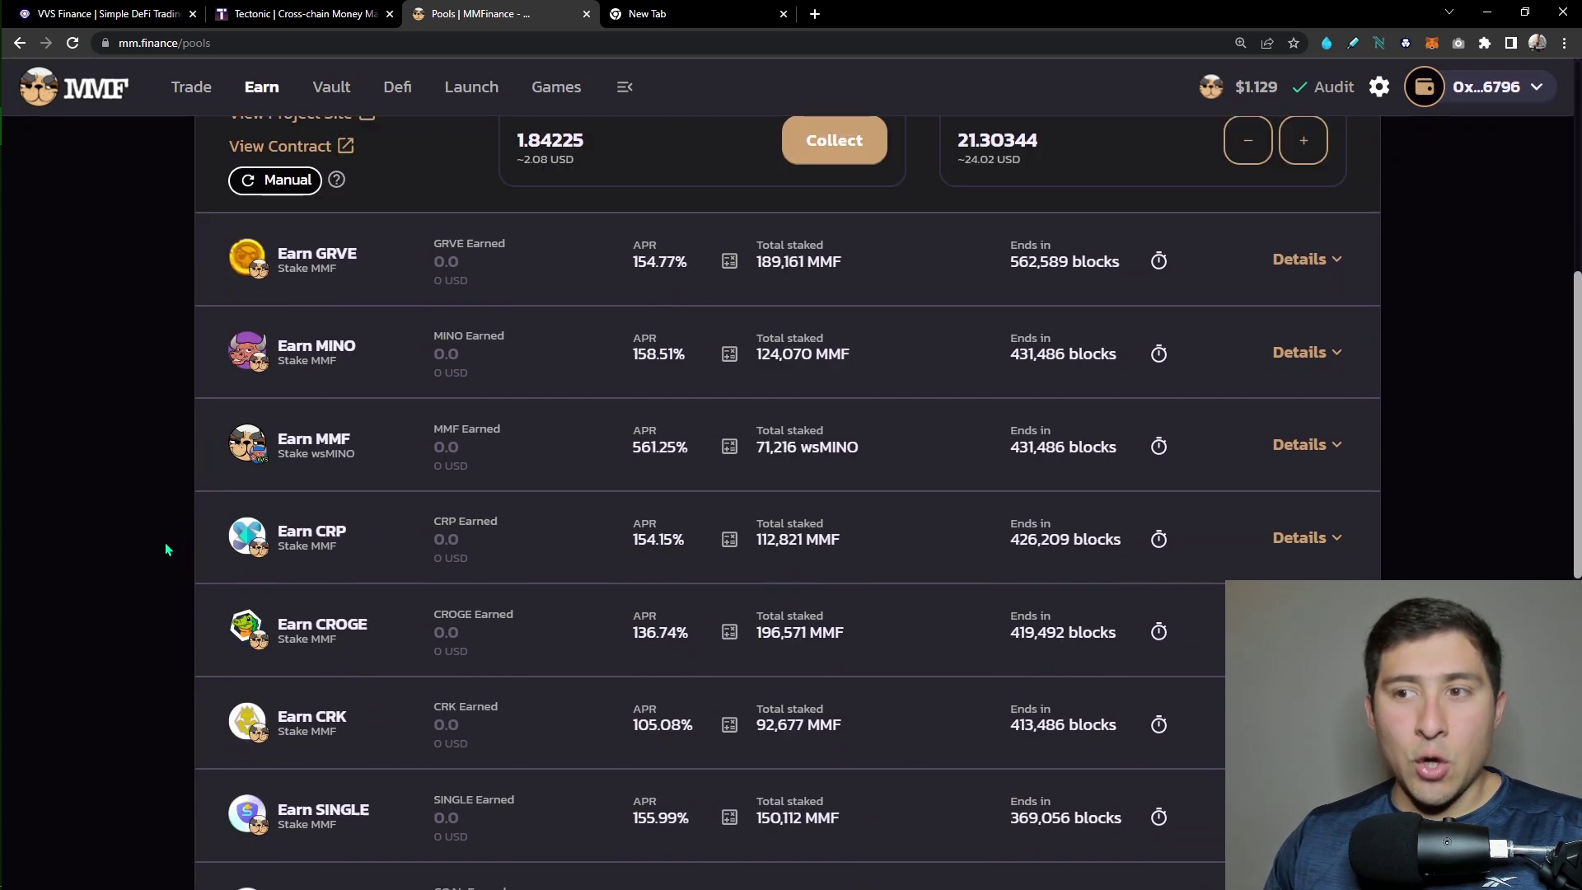
scroll(168, 549, up, 1)
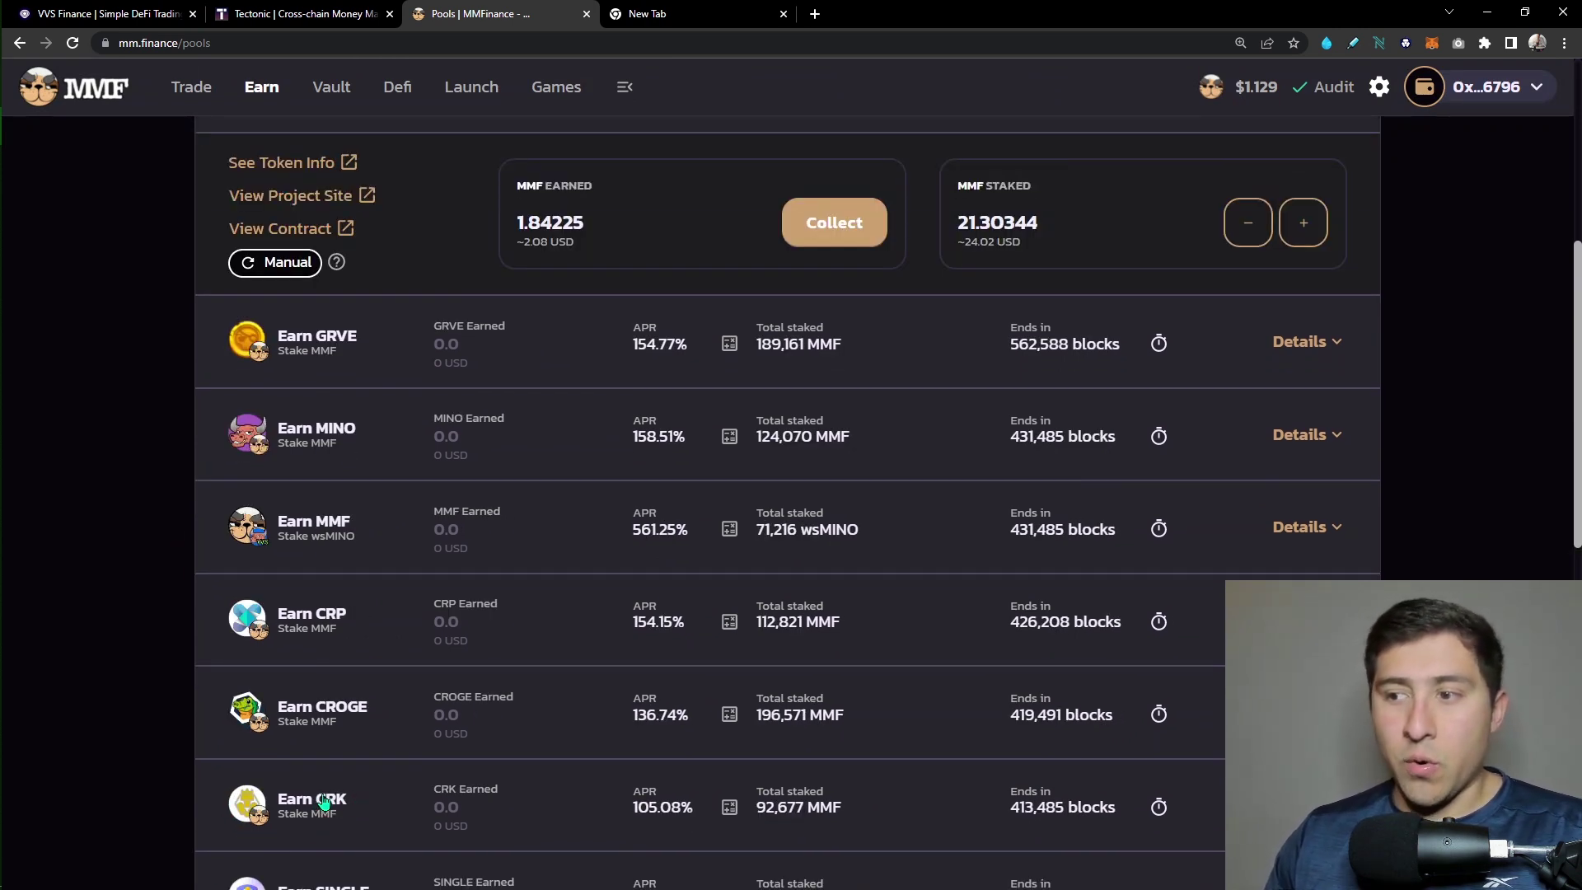
scroll(348, 543, up, 1)
scroll(377, 537, up, 2)
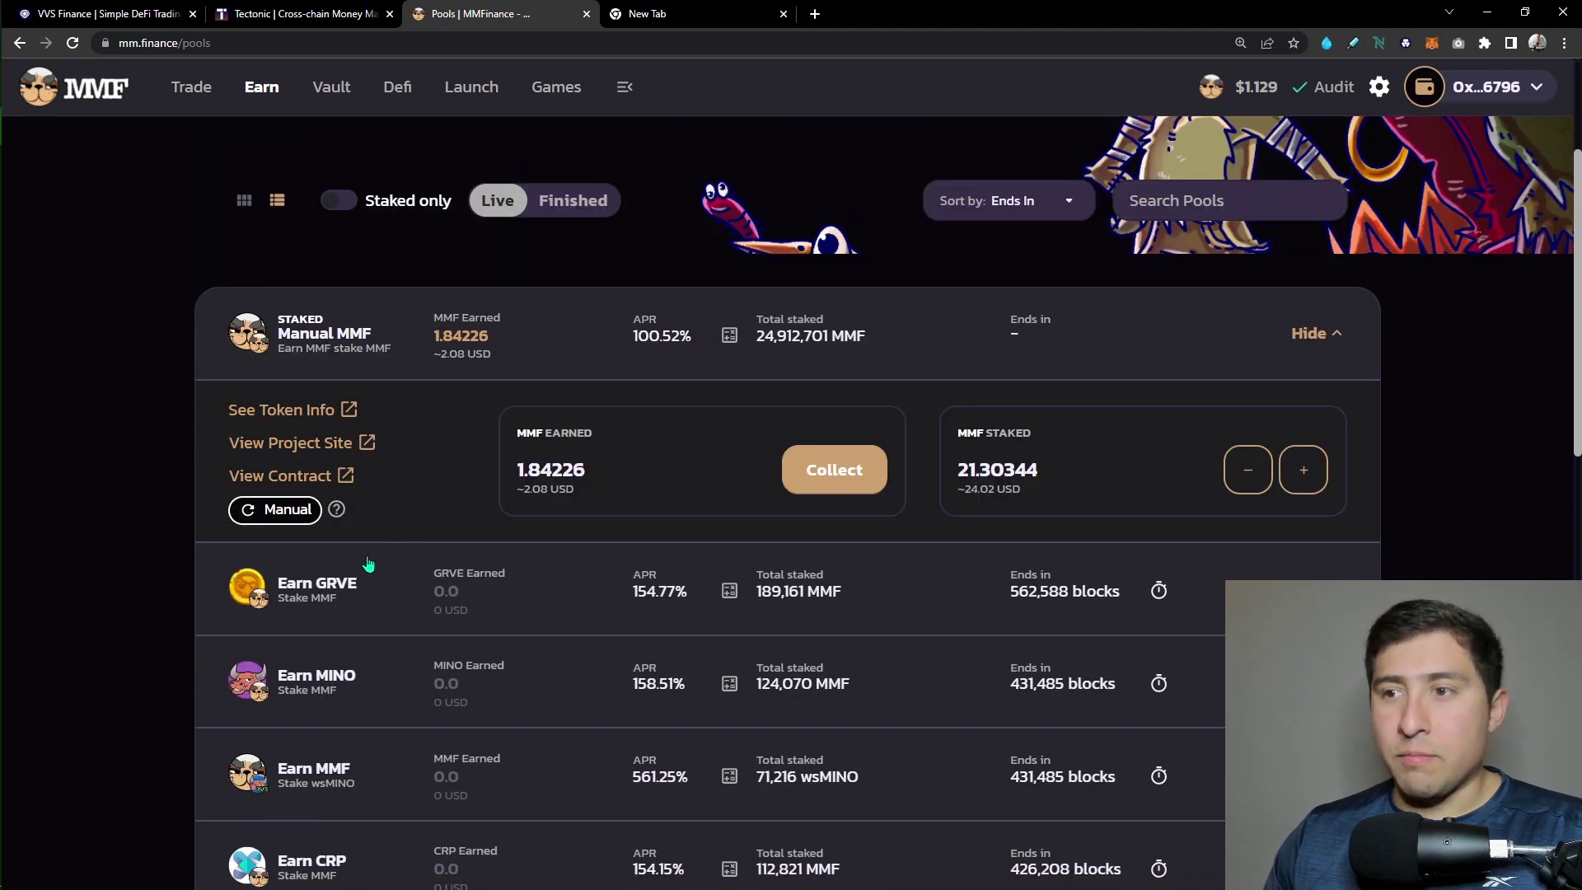
scroll(368, 554, up, 2)
scroll(369, 553, down, 2)
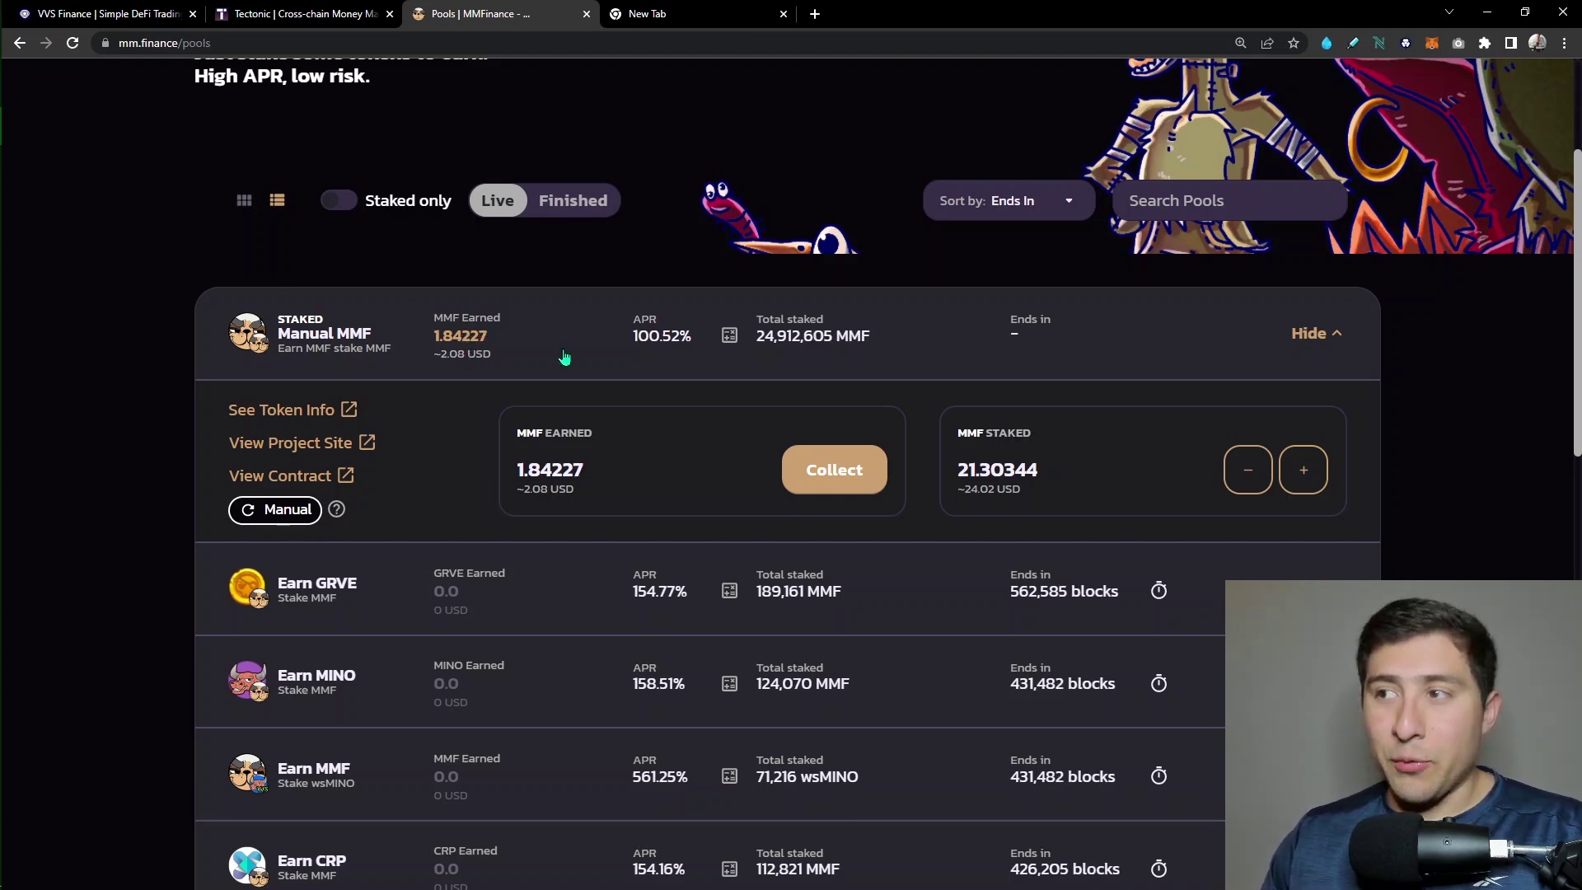
scroll(560, 367, up, 1)
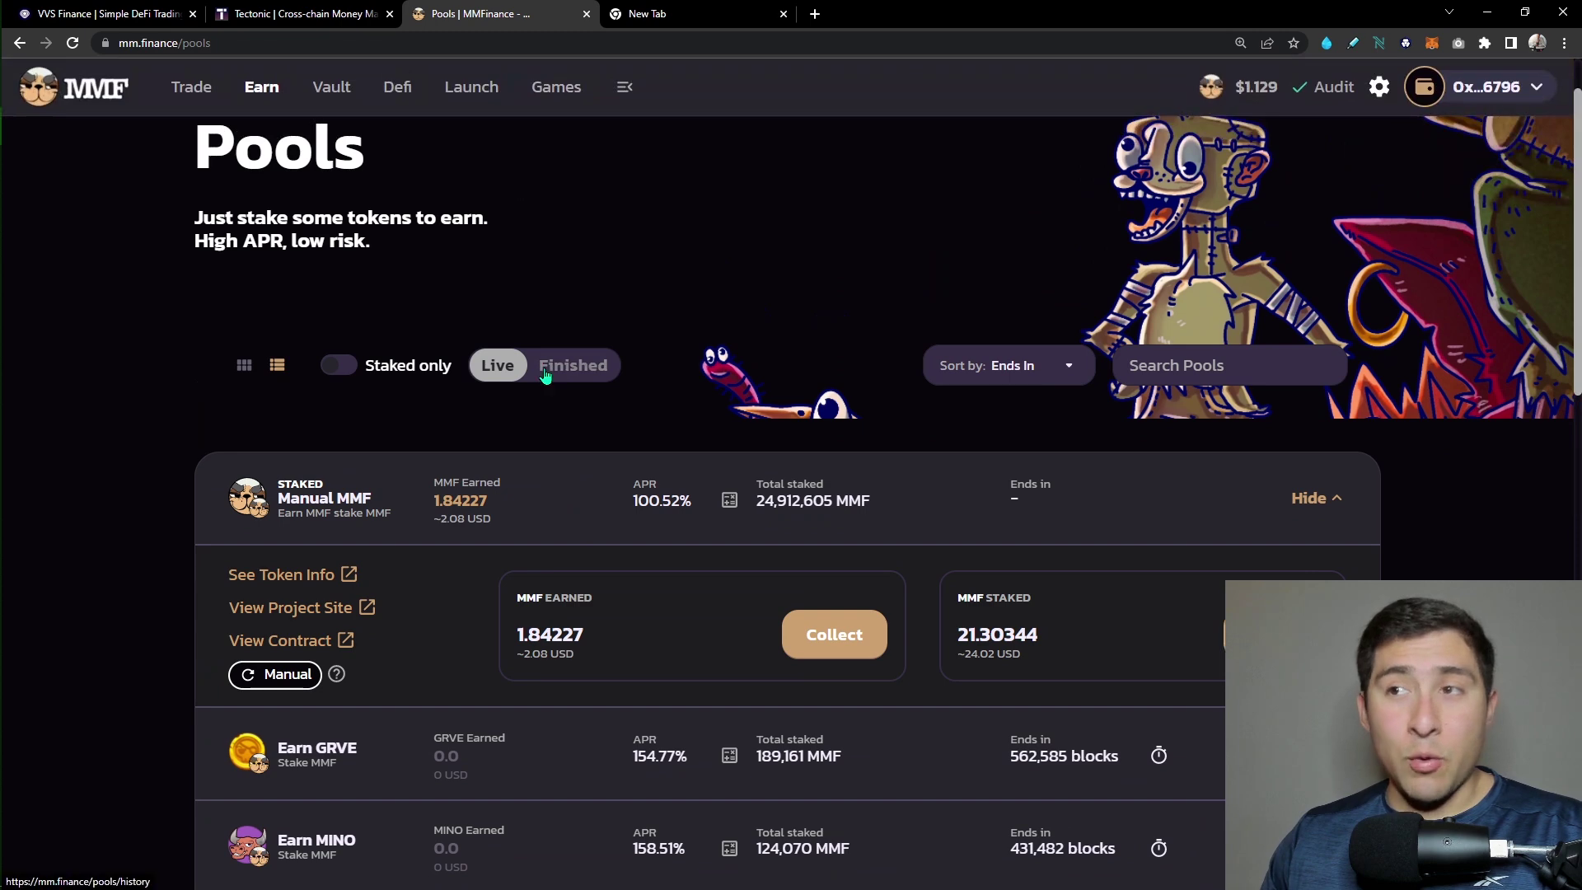
scroll(588, 443, up, 1)
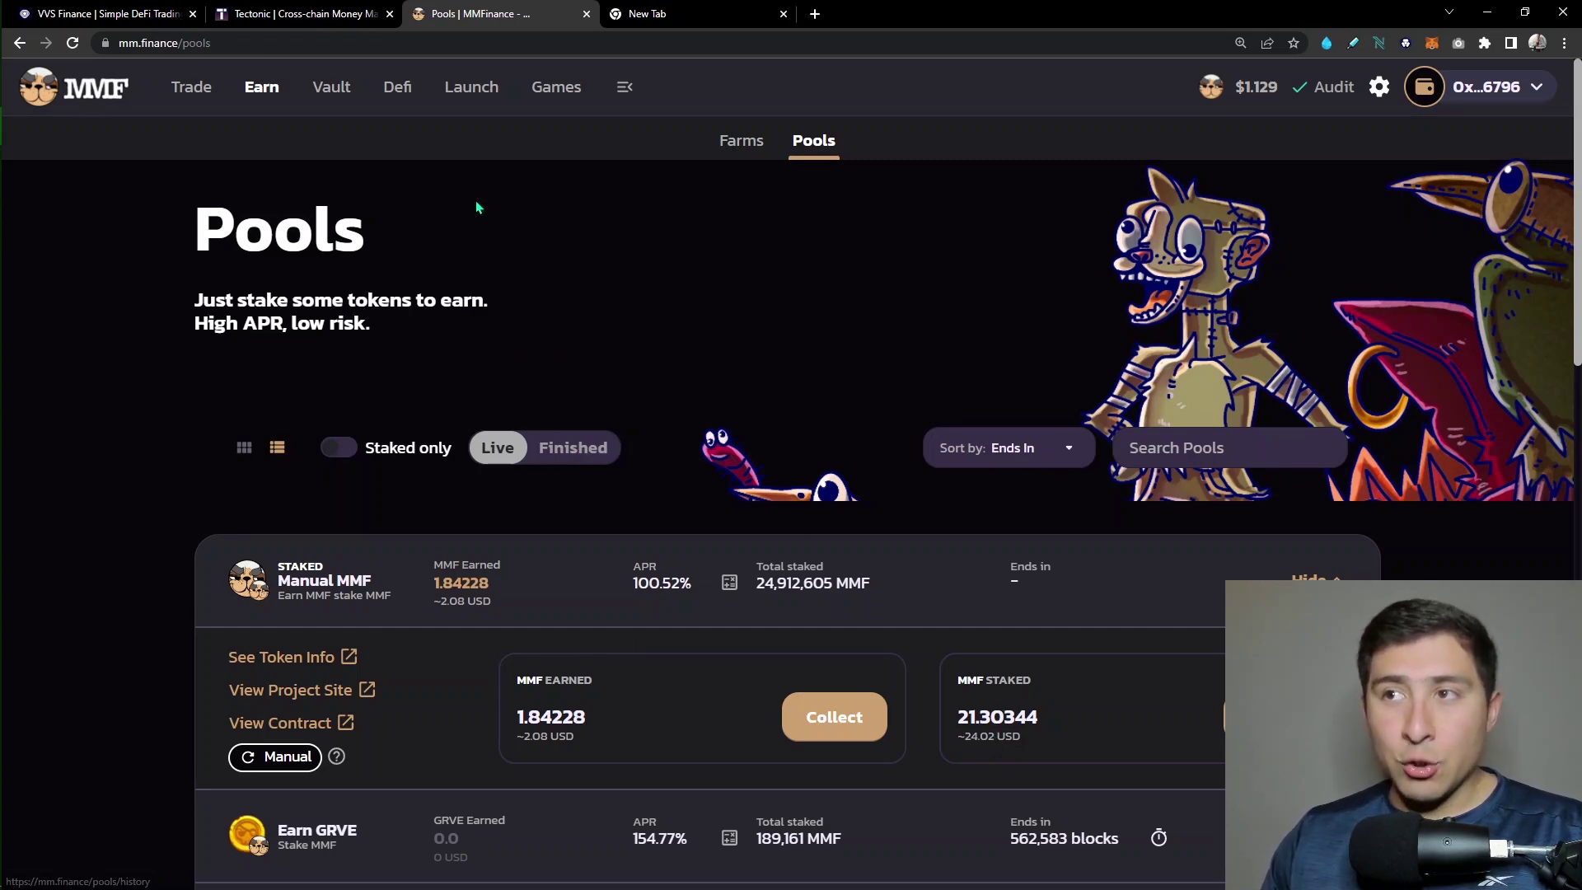
mouse_move(192, 86)
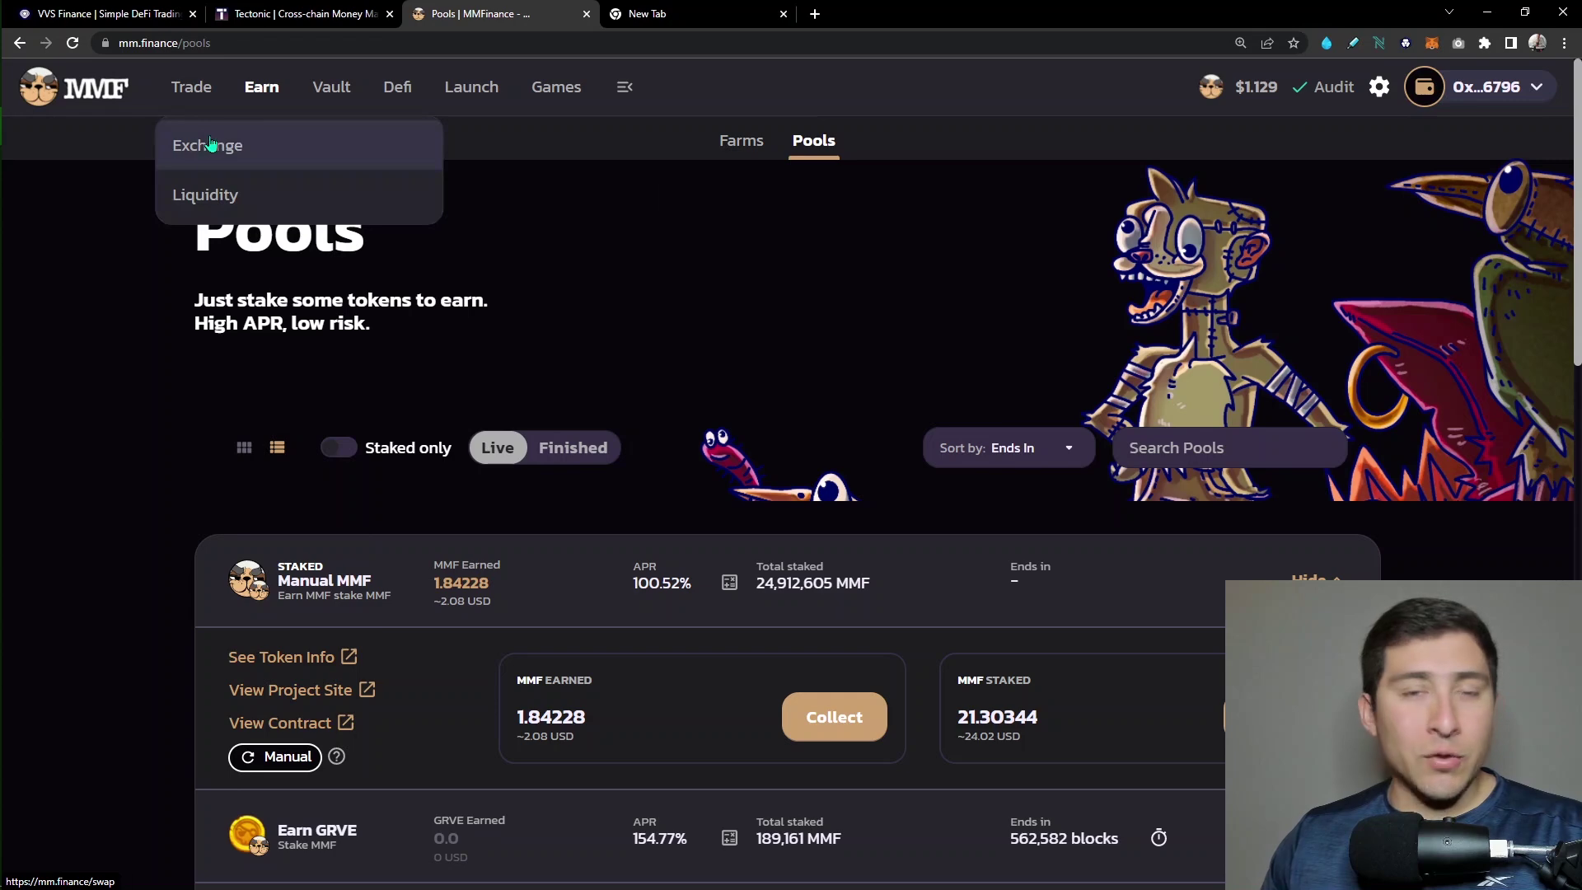
Go to MM Finance's Liquidity page and start adding liquidity.
click(214, 195)
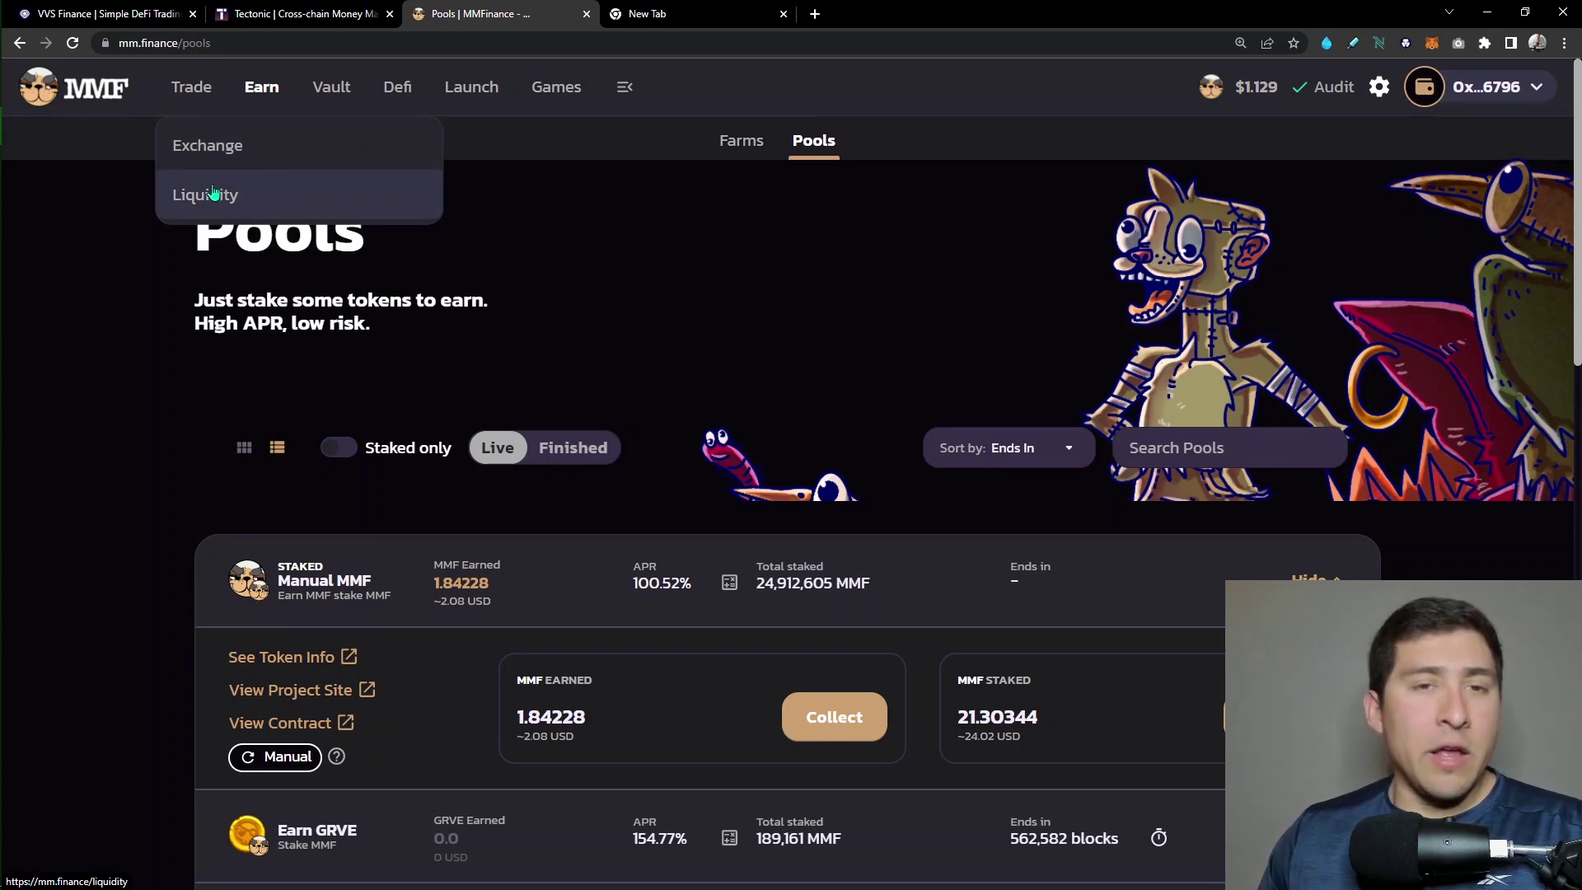
click(236, 198)
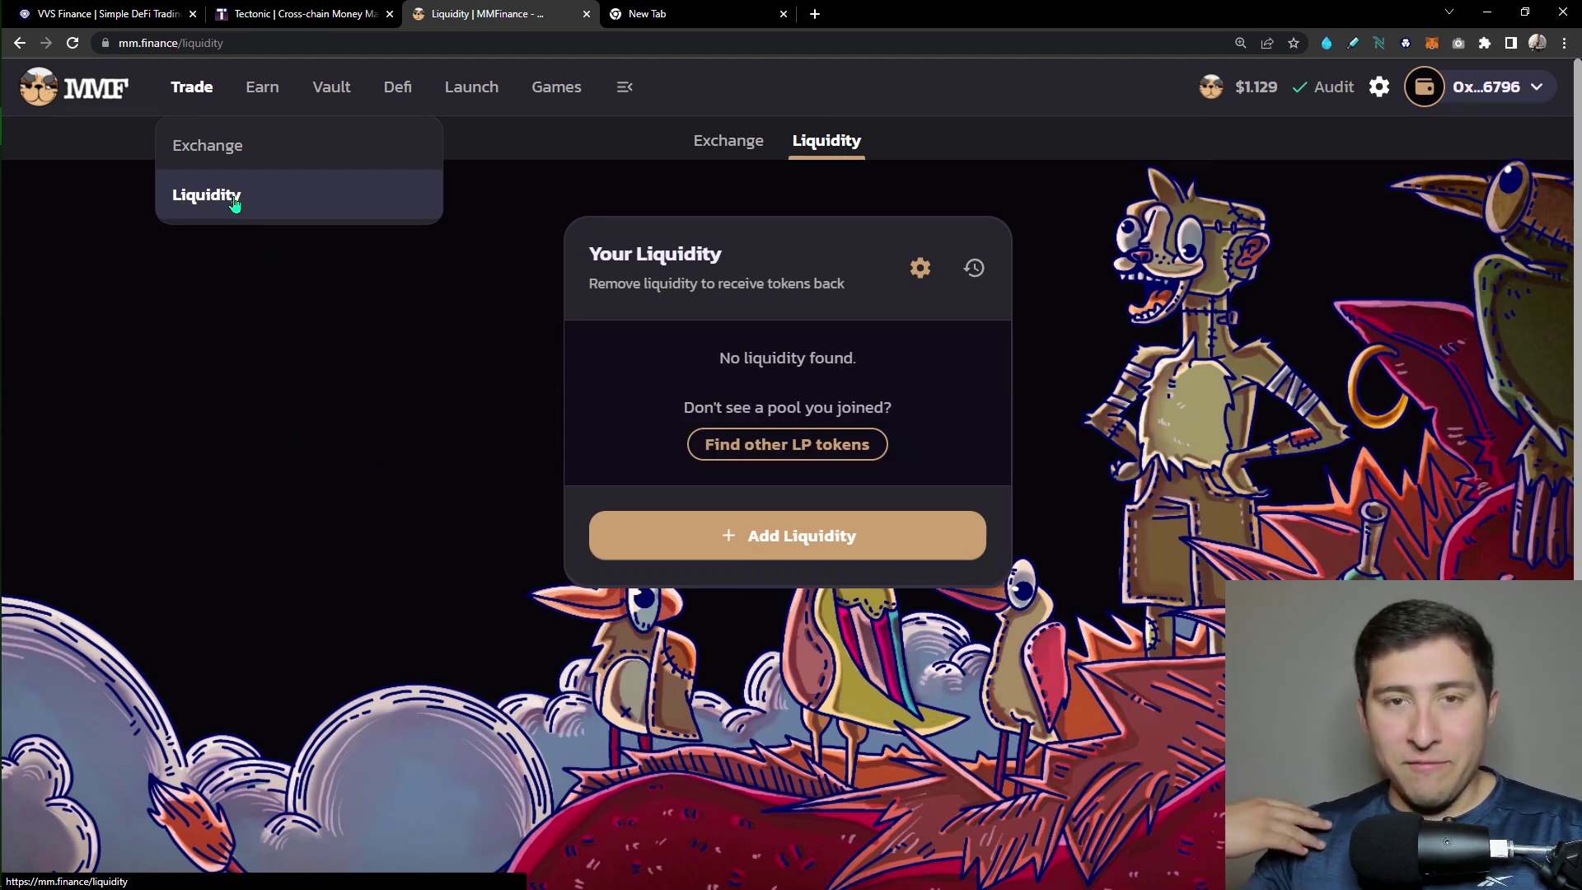
click(794, 554)
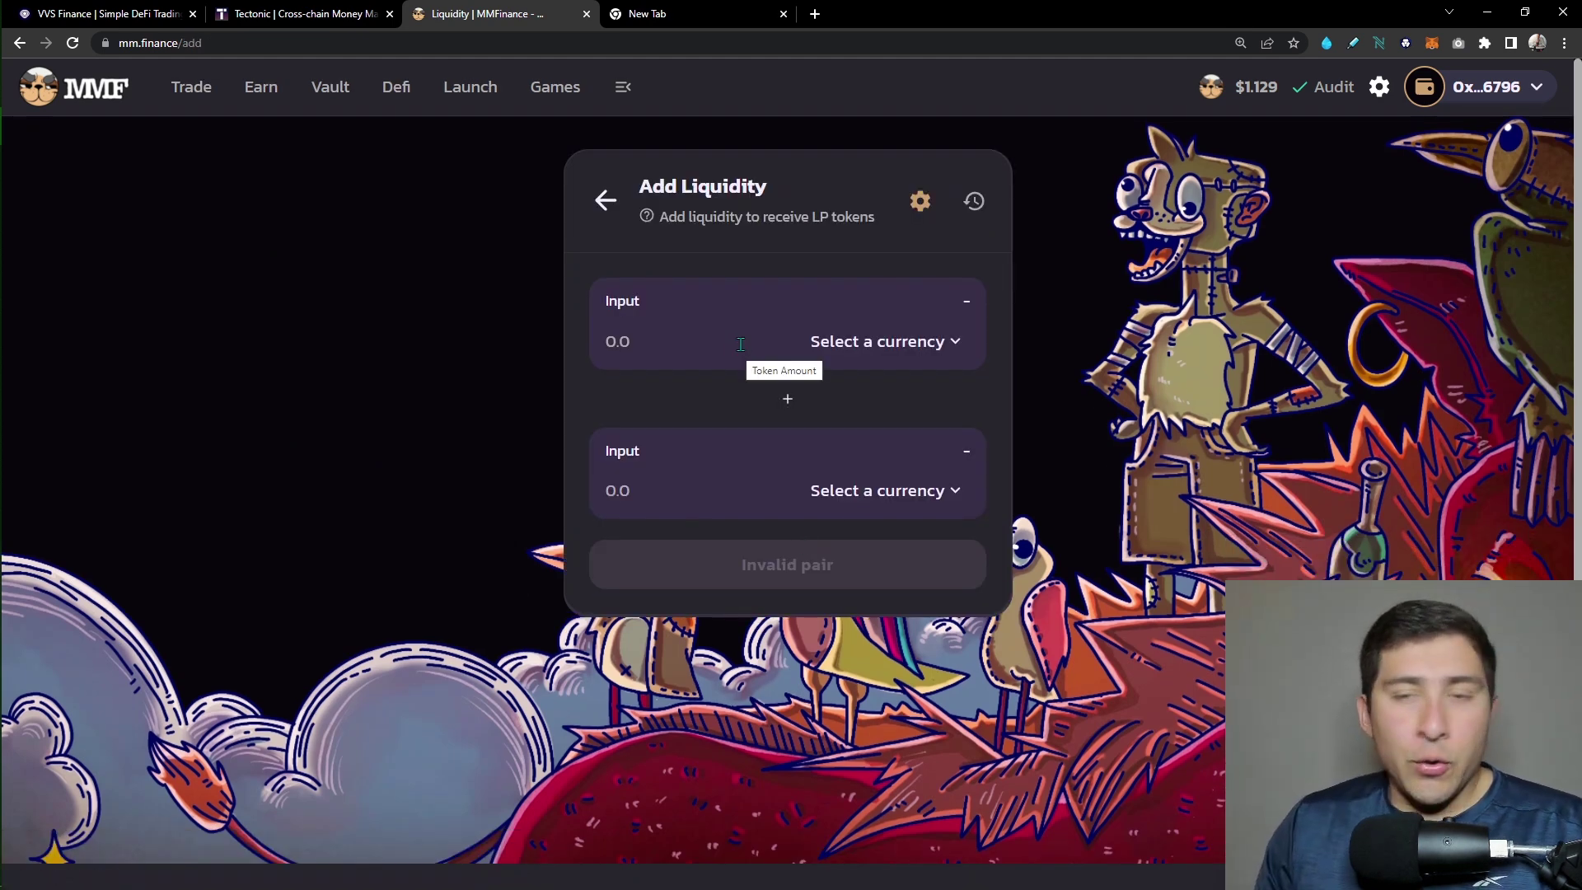
Pick CRO and MMF as the liquidity pair, then return to the overview.
click(927, 345)
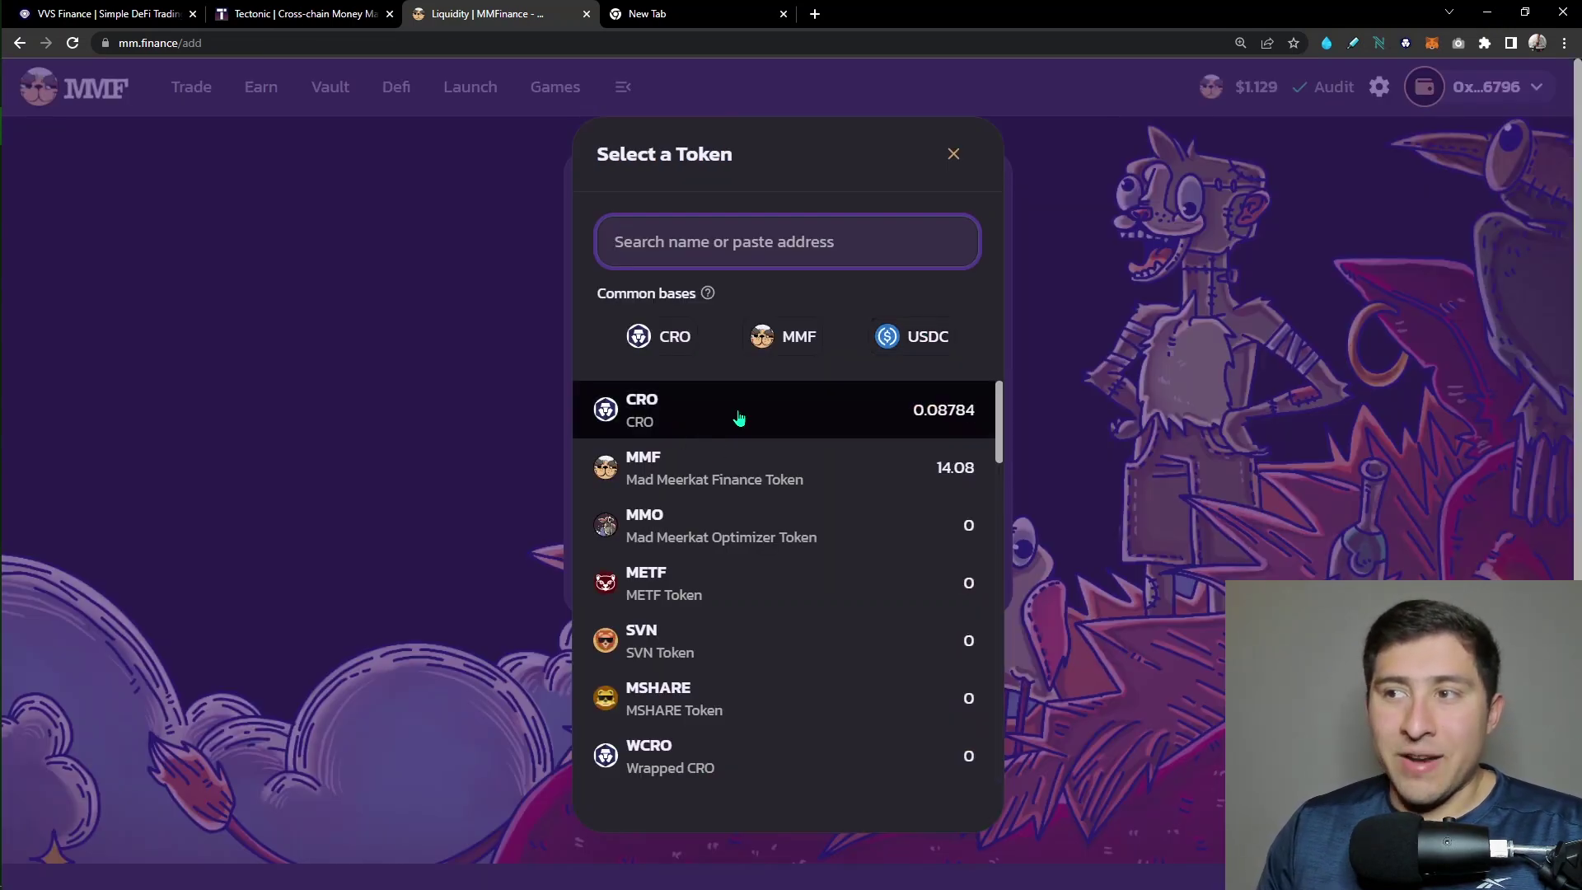
click(763, 420)
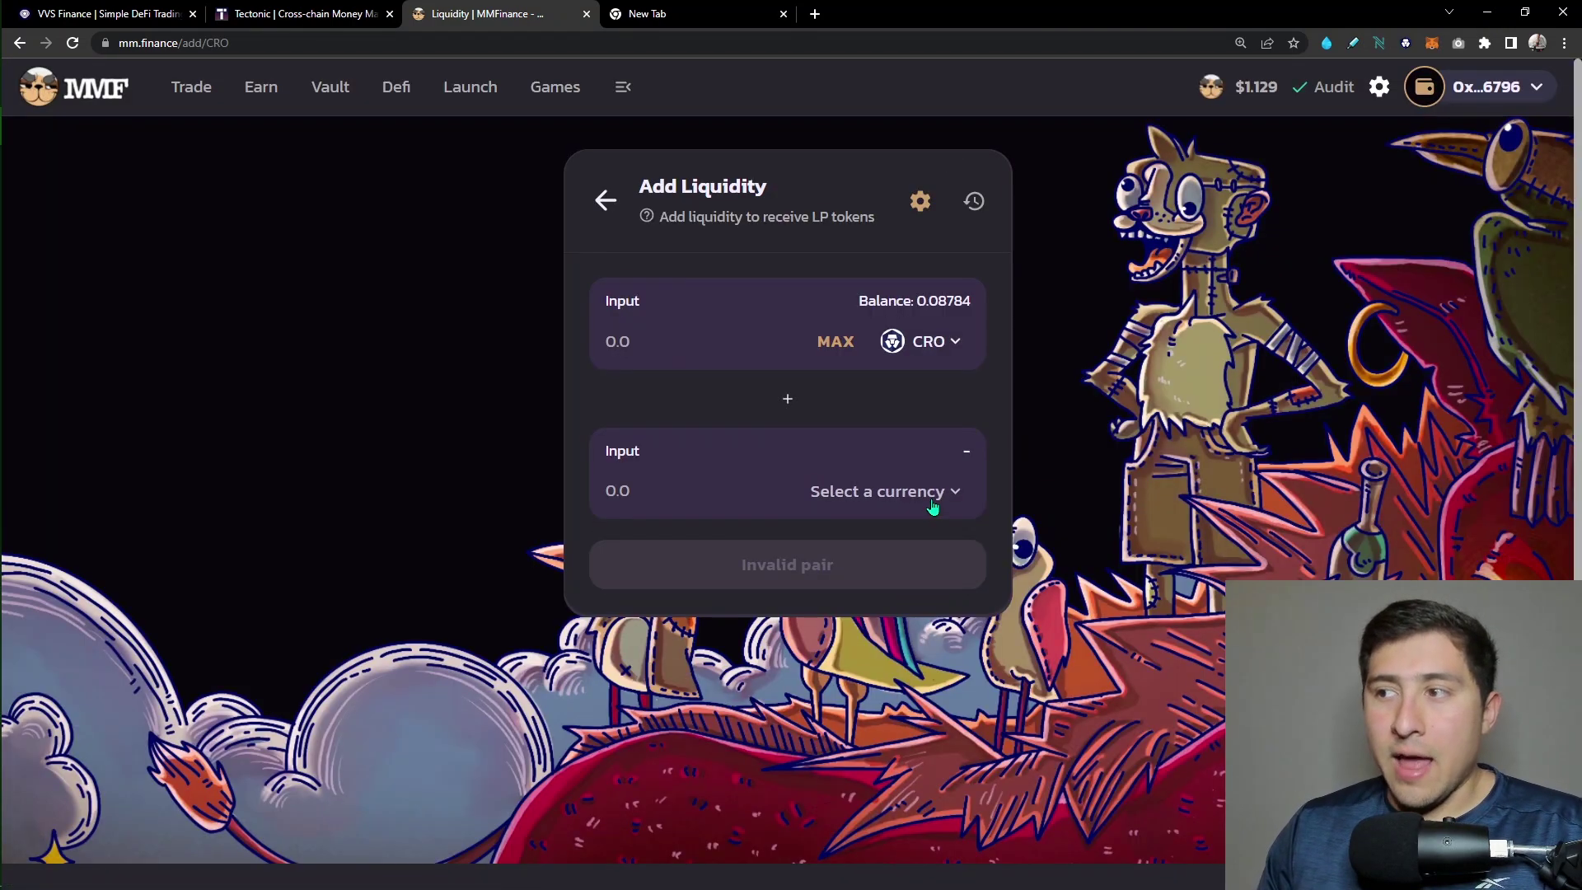
click(933, 495)
click(765, 468)
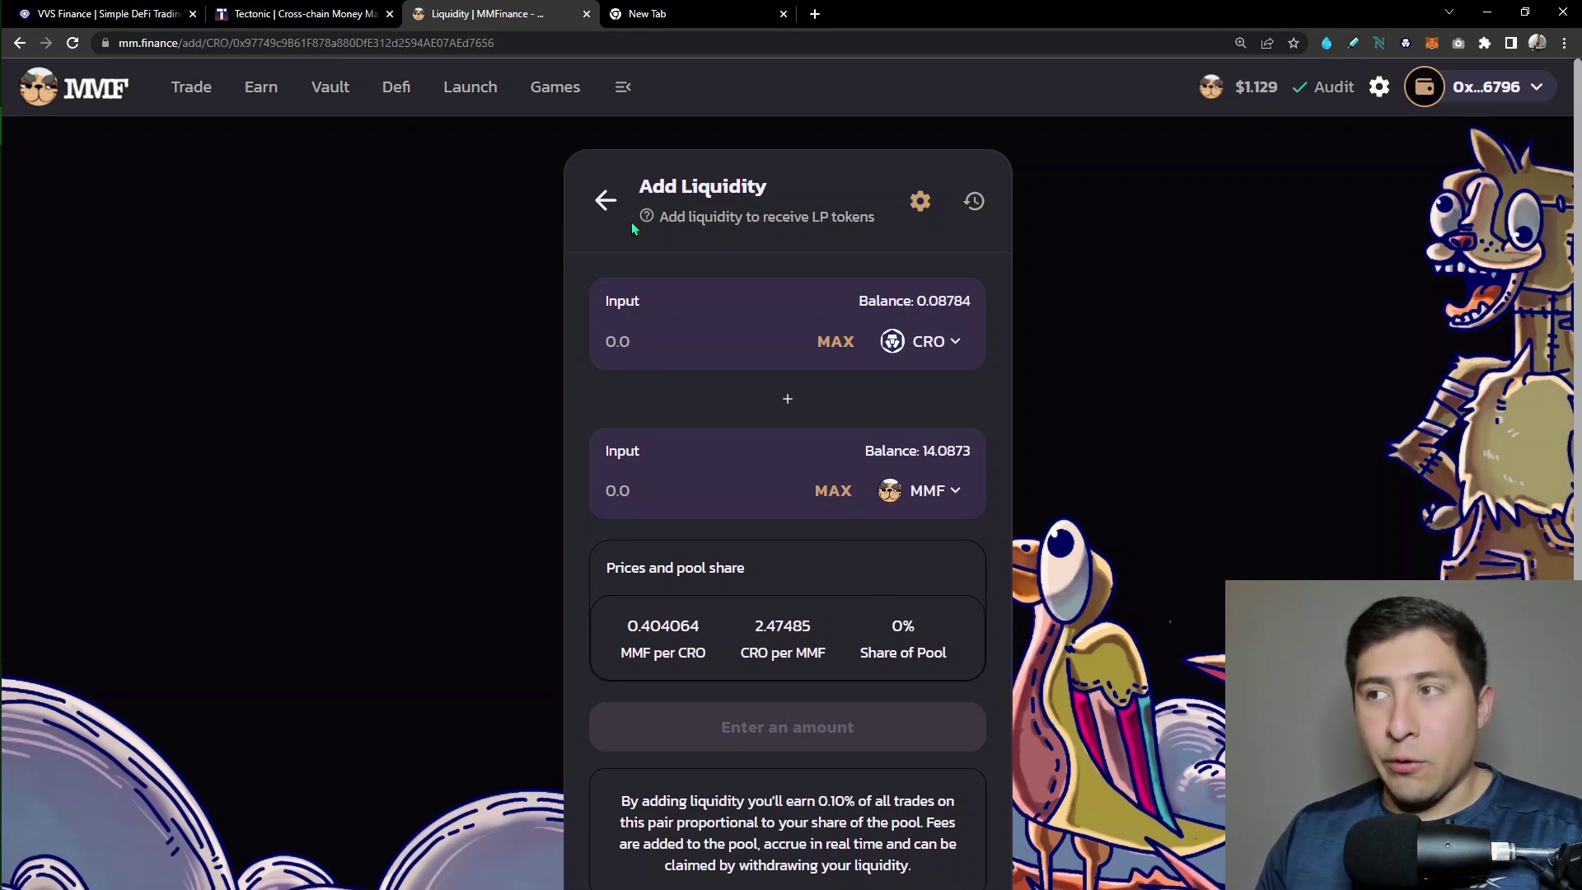
click(605, 201)
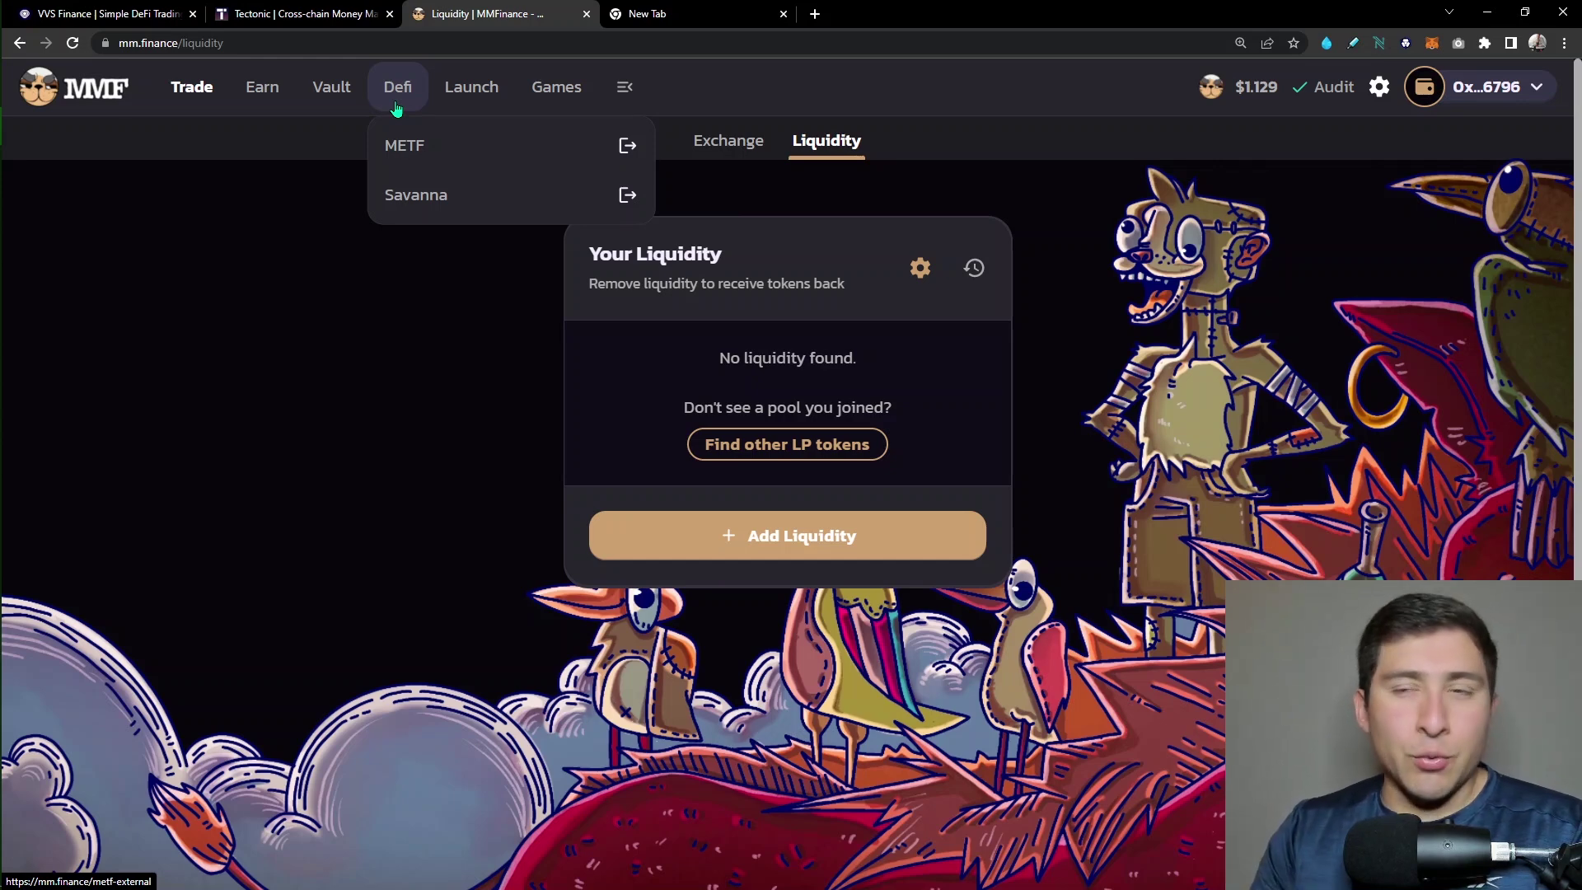
mouse_move(555, 87)
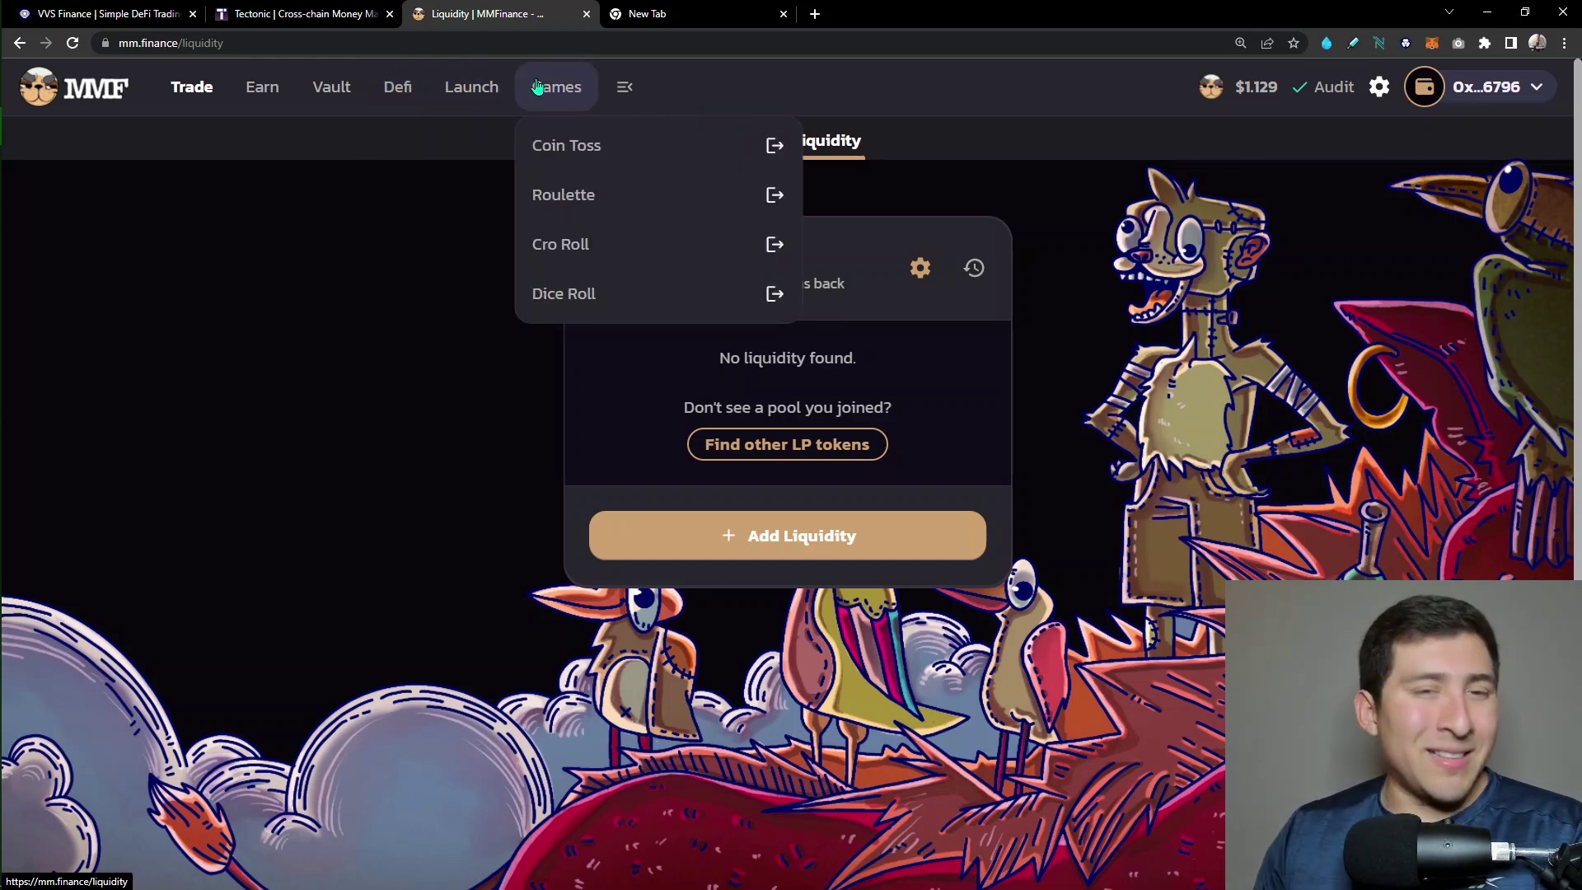
Go to the Mad Meerkat Optimizer vaults at vaults.mm.finance.
click(333, 87)
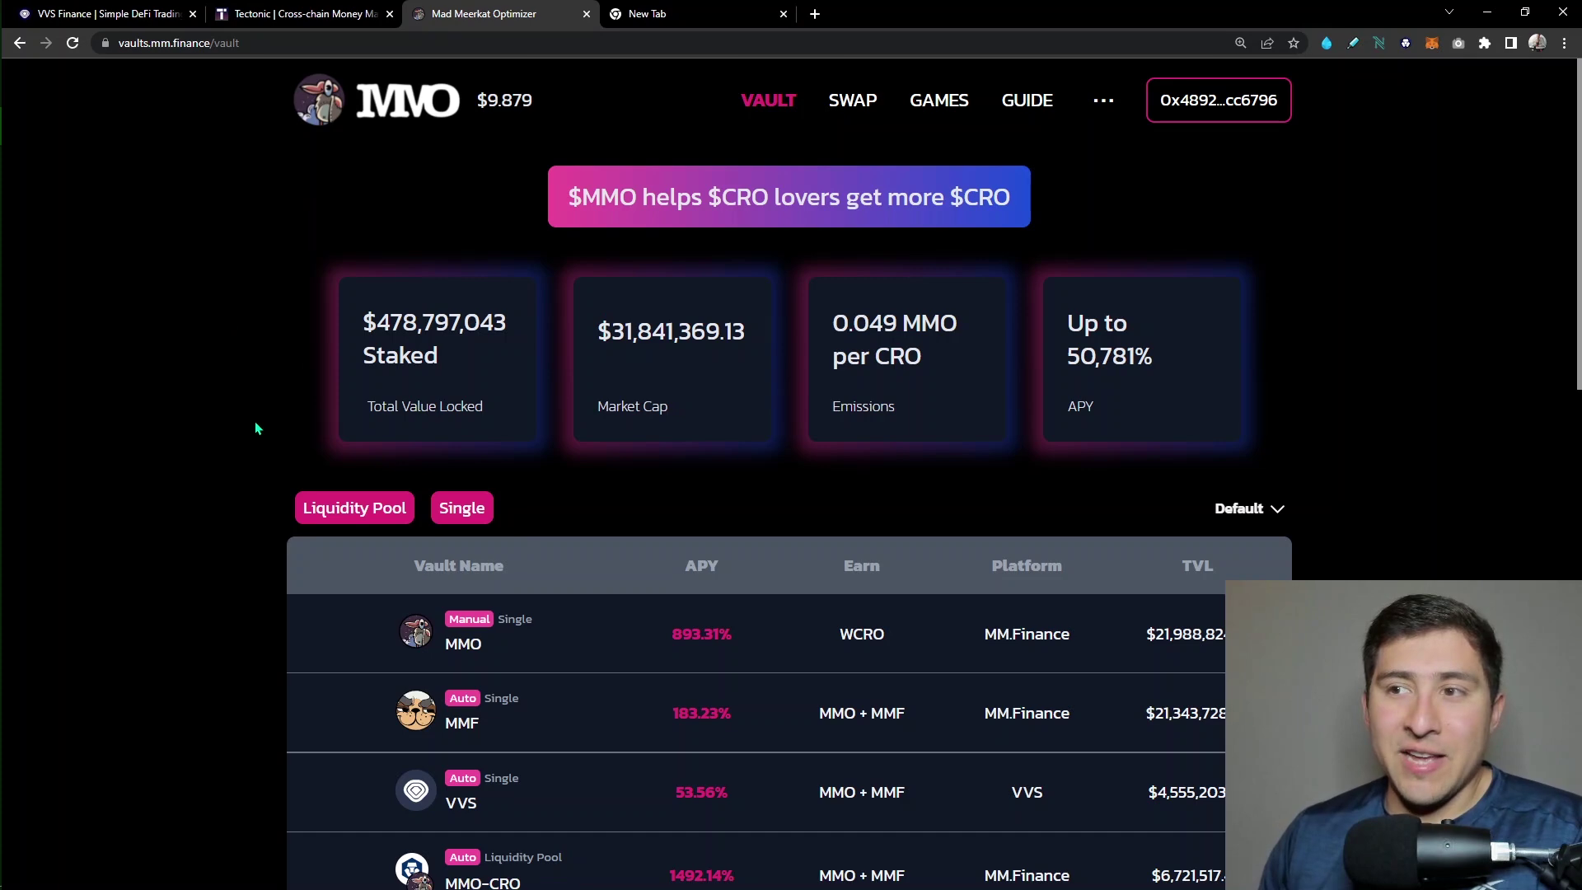
scroll(258, 418, down, 3)
scroll(263, 403, down, 1)
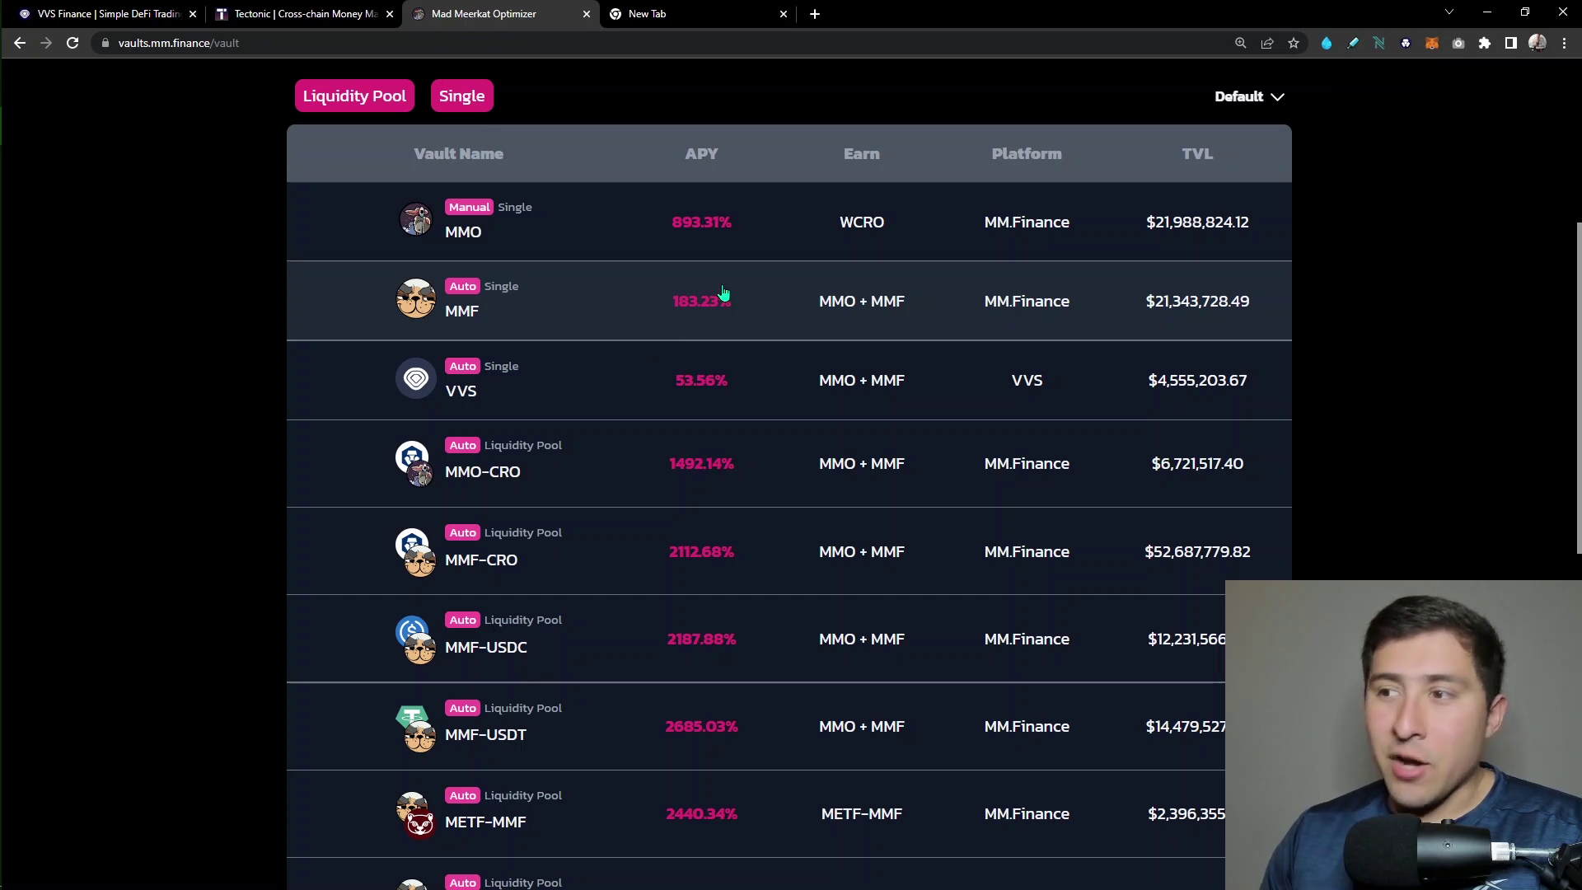
scroll(724, 292, down, 2)
scroll(720, 297, down, 2)
scroll(717, 325, down, 2)
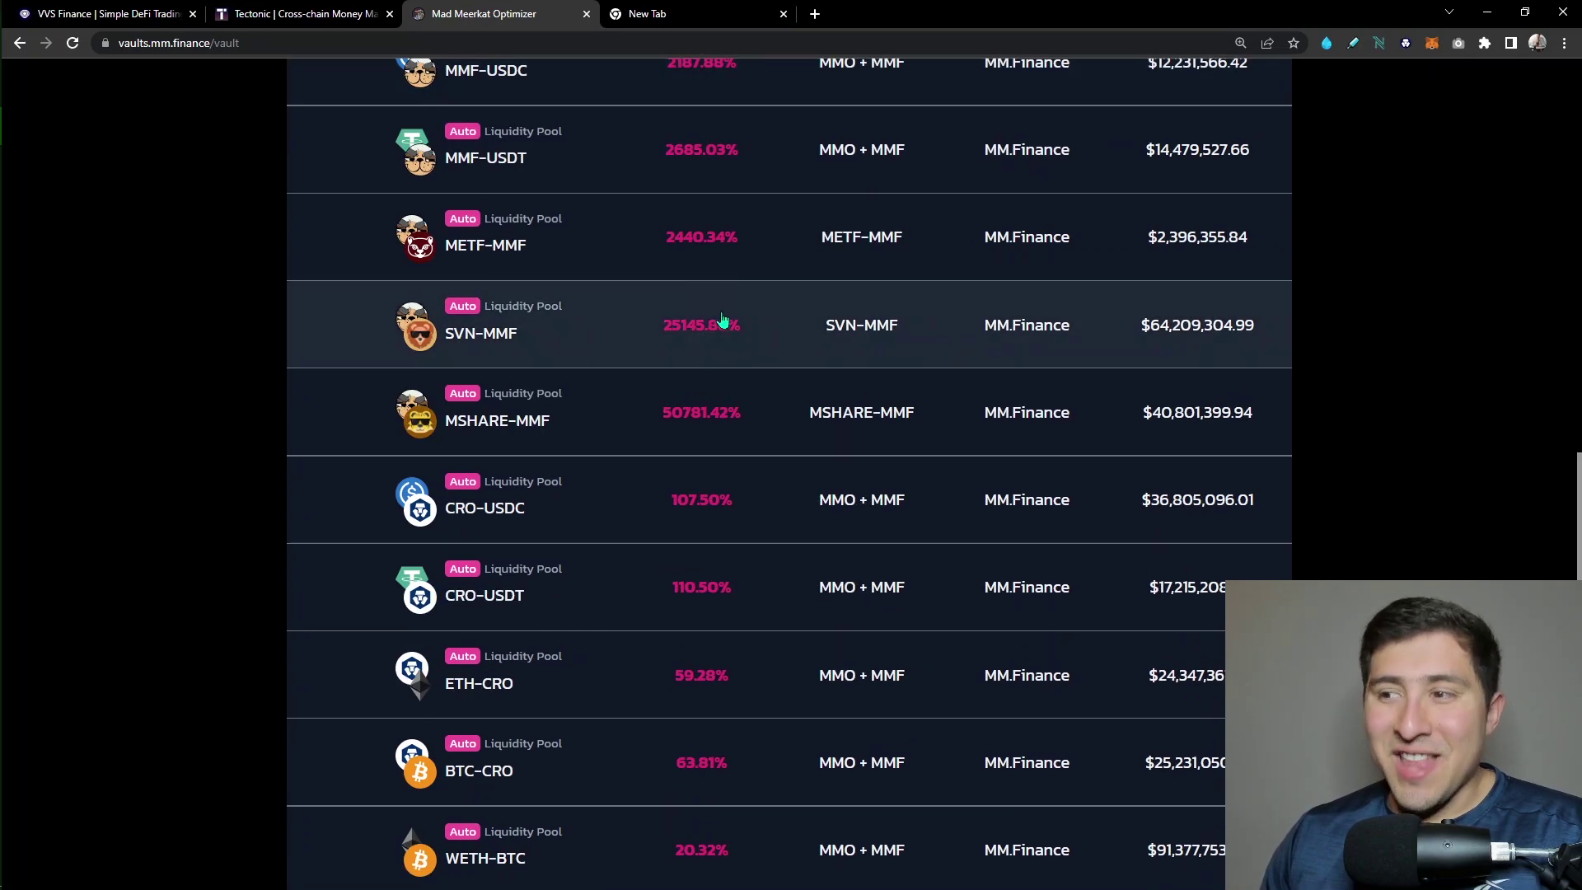
scroll(265, 477, down, 2)
scroll(265, 472, up, 3)
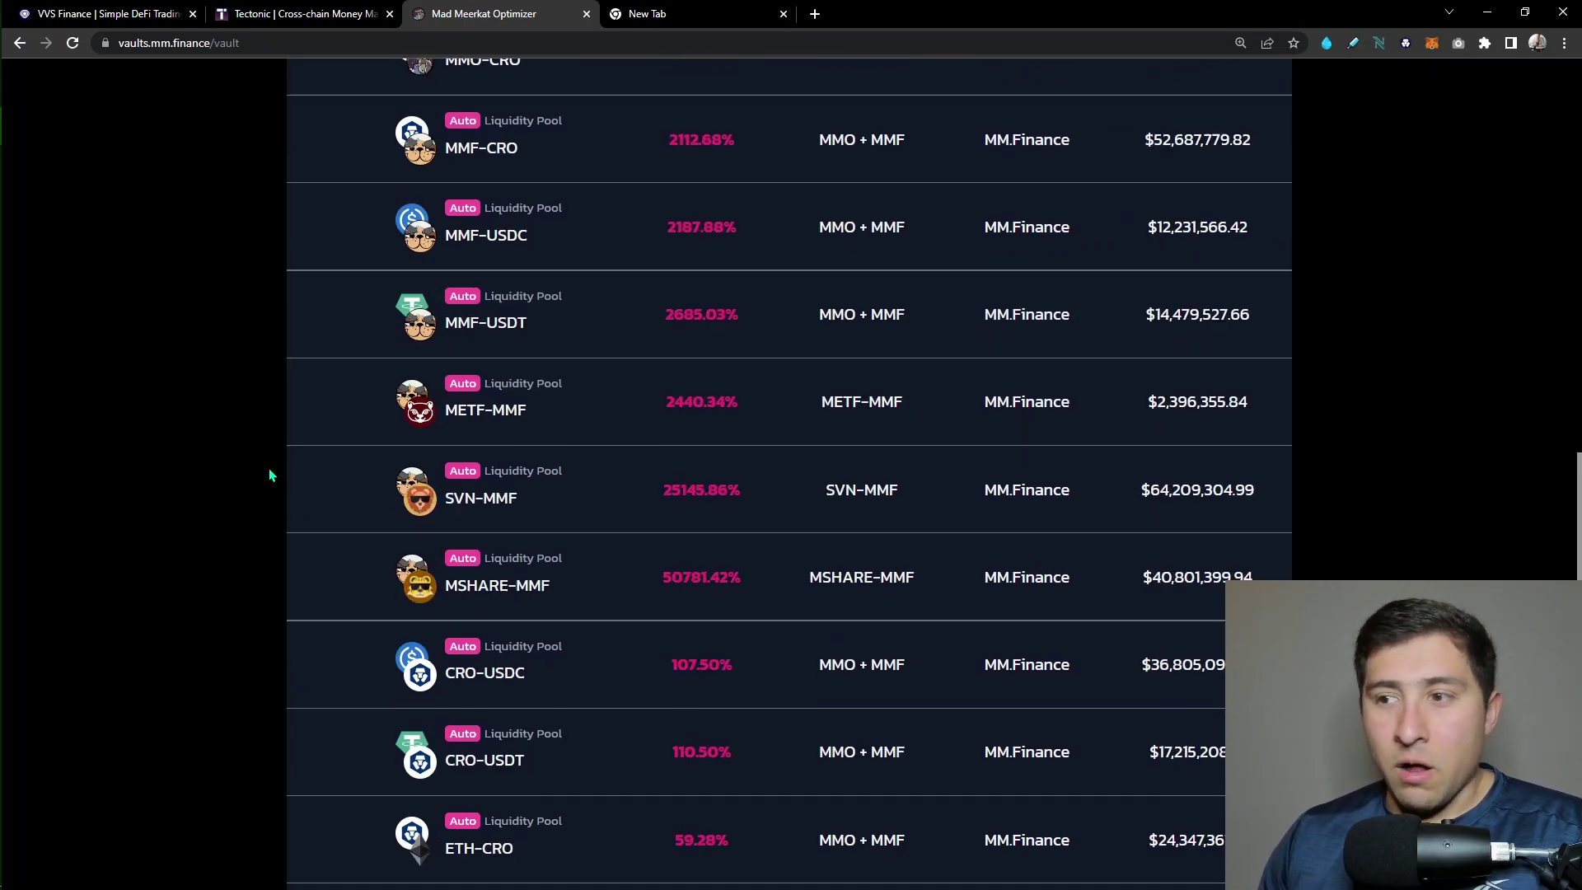
scroll(271, 475, up, 4)
scroll(270, 476, down, 1)
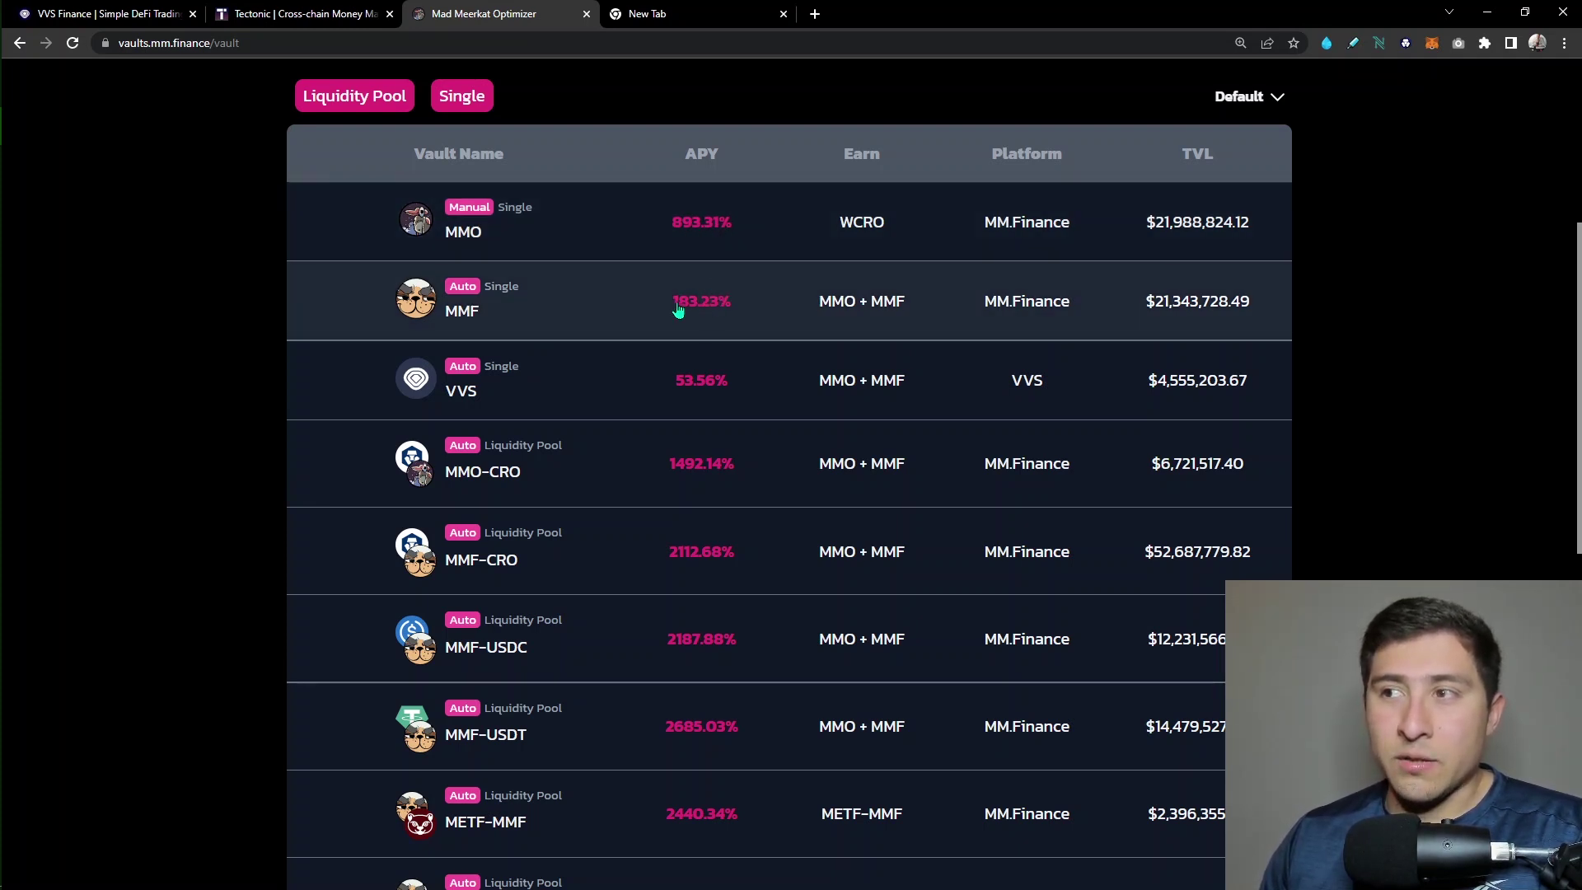
scroll(699, 346, down, 1)
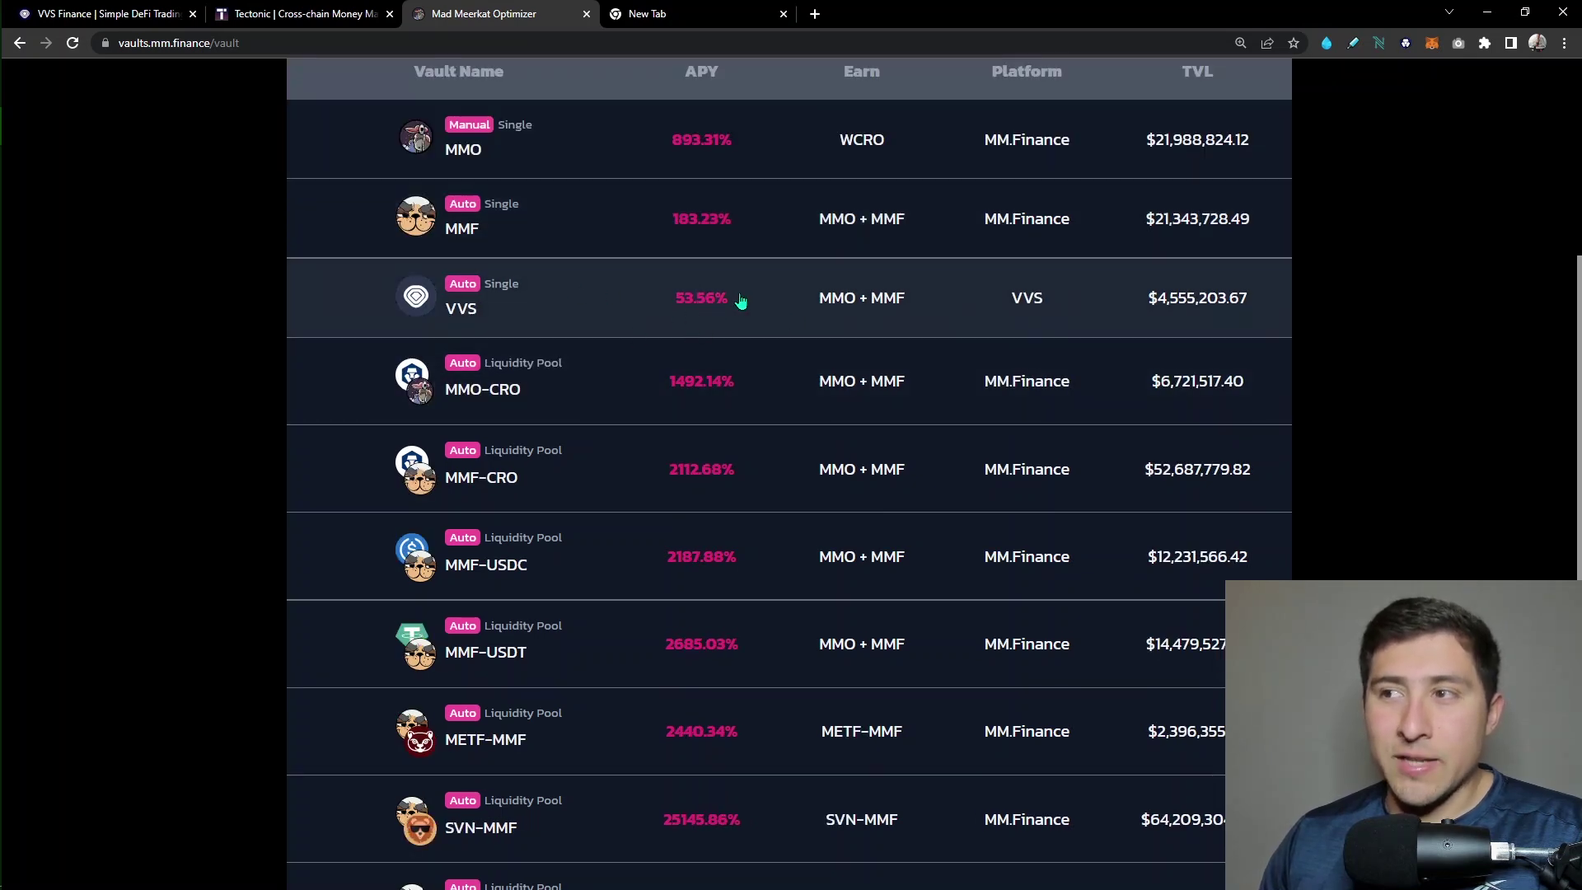
scroll(681, 396, down, 2)
scroll(686, 477, down, 3)
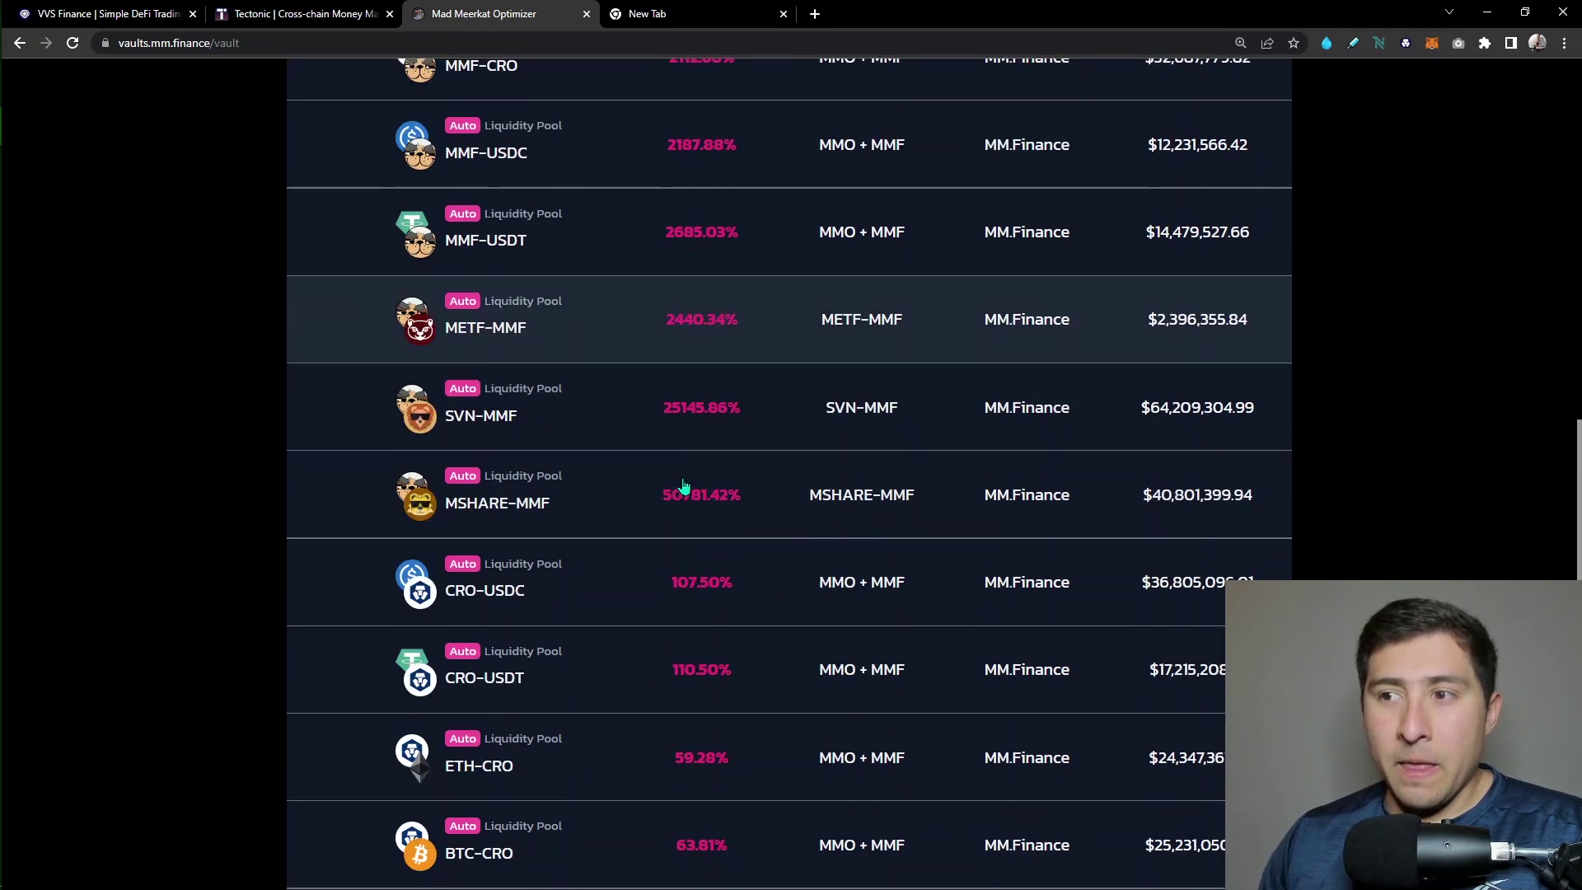
scroll(704, 532, down, 2)
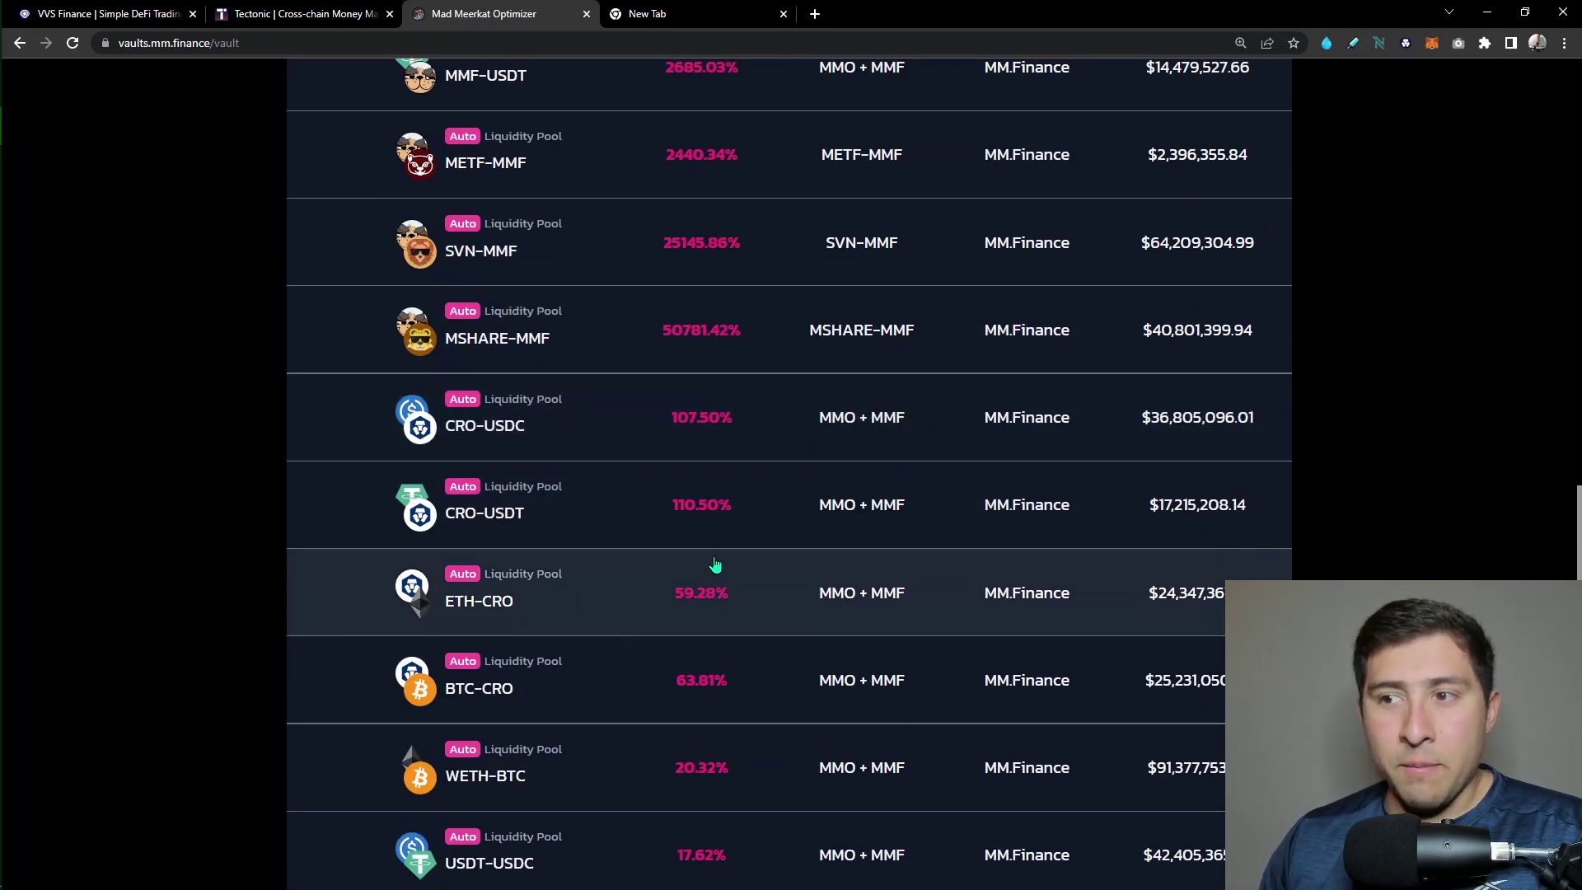
scroll(722, 572, down, 2)
scroll(716, 550, up, 7)
scroll(742, 470, up, 5)
scroll(729, 495, down, 3)
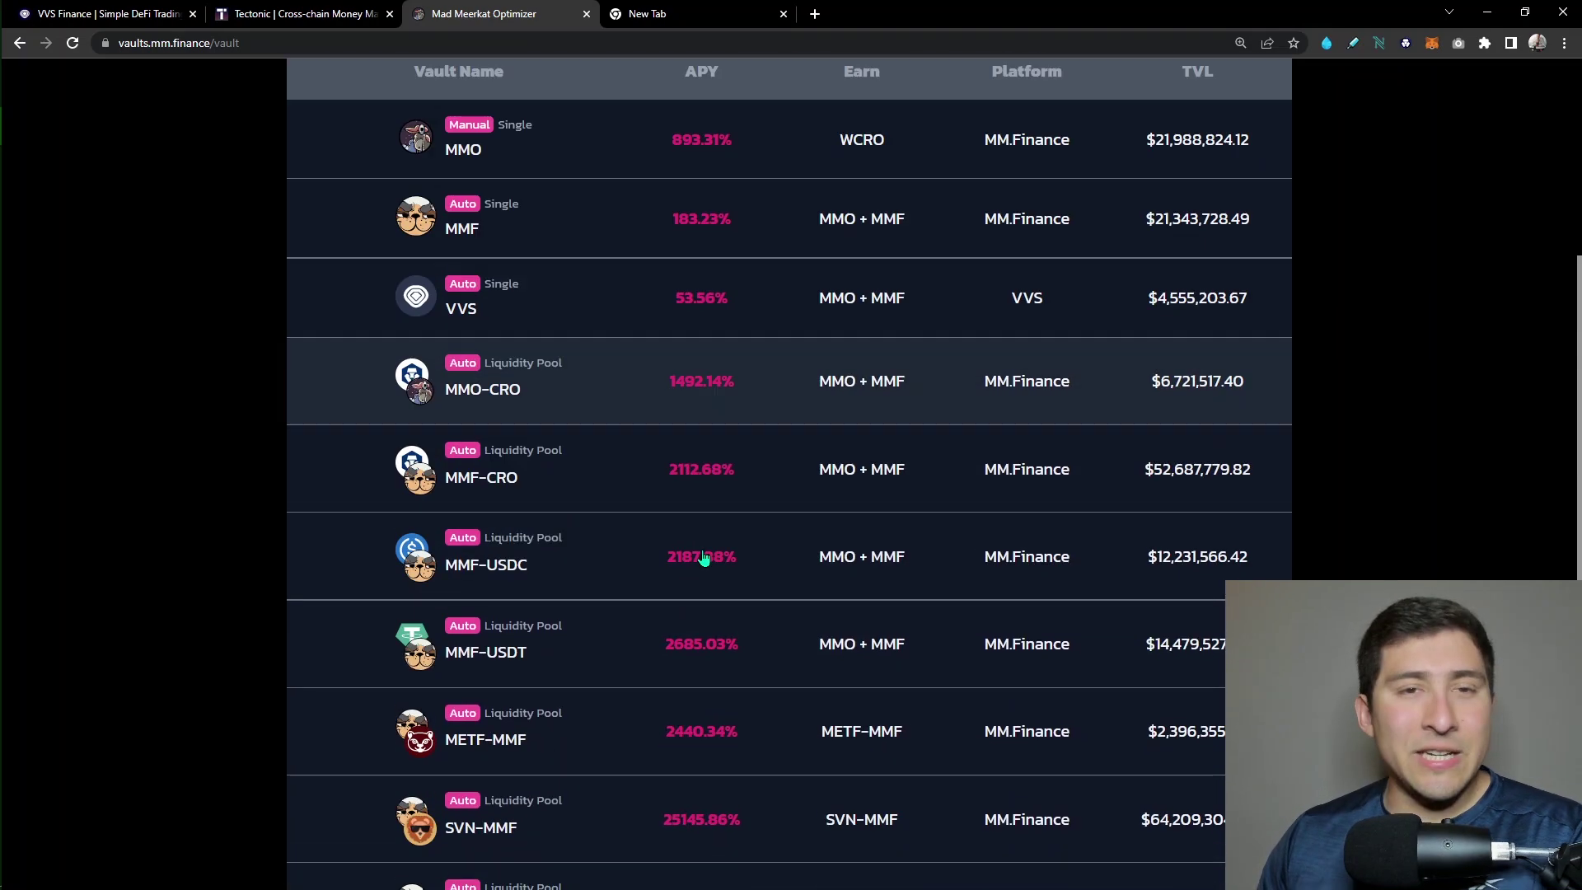
scroll(706, 557, down, 2)
scroll(693, 544, down, 1)
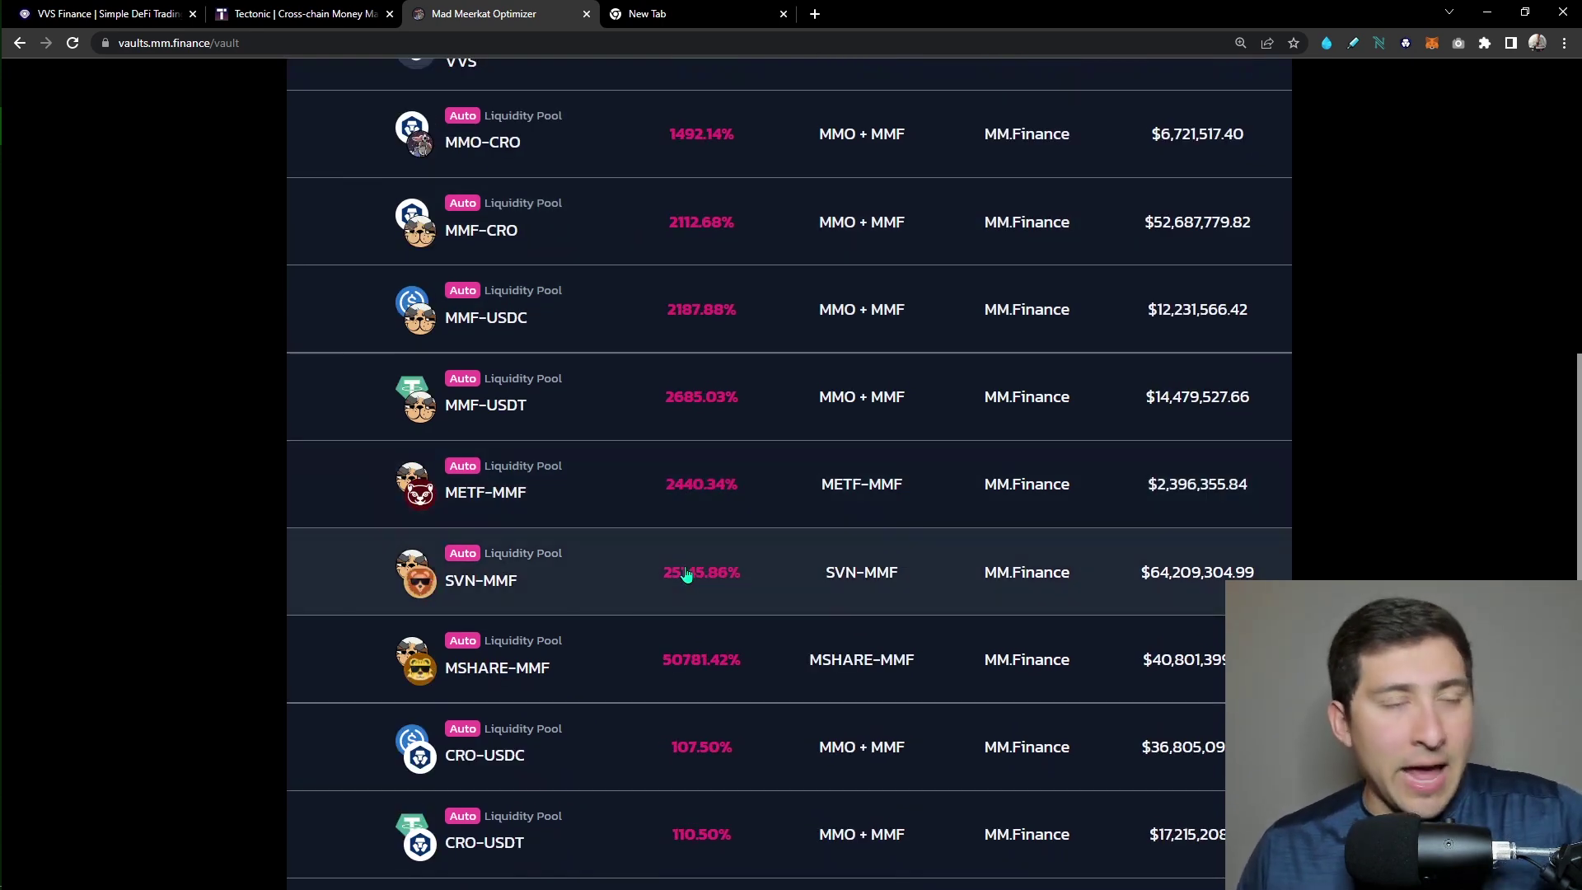
scroll(693, 578, down, 1)
scroll(688, 582, up, 3)
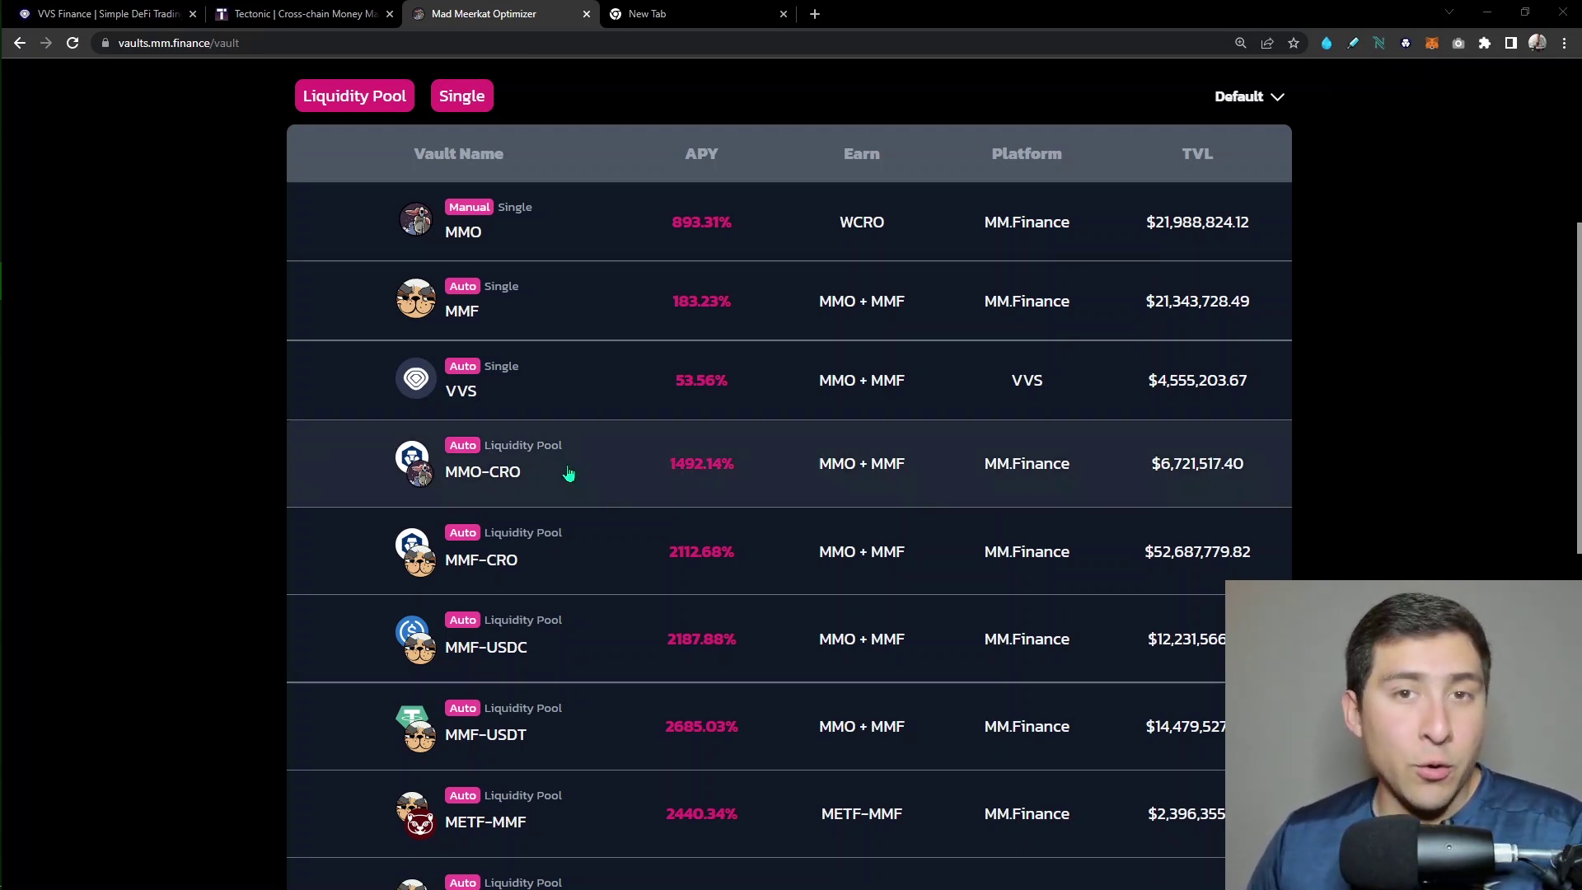
scroll(311, 367, down, 2)
scroll(317, 453, down, 3)
scroll(495, 482, down, 1)
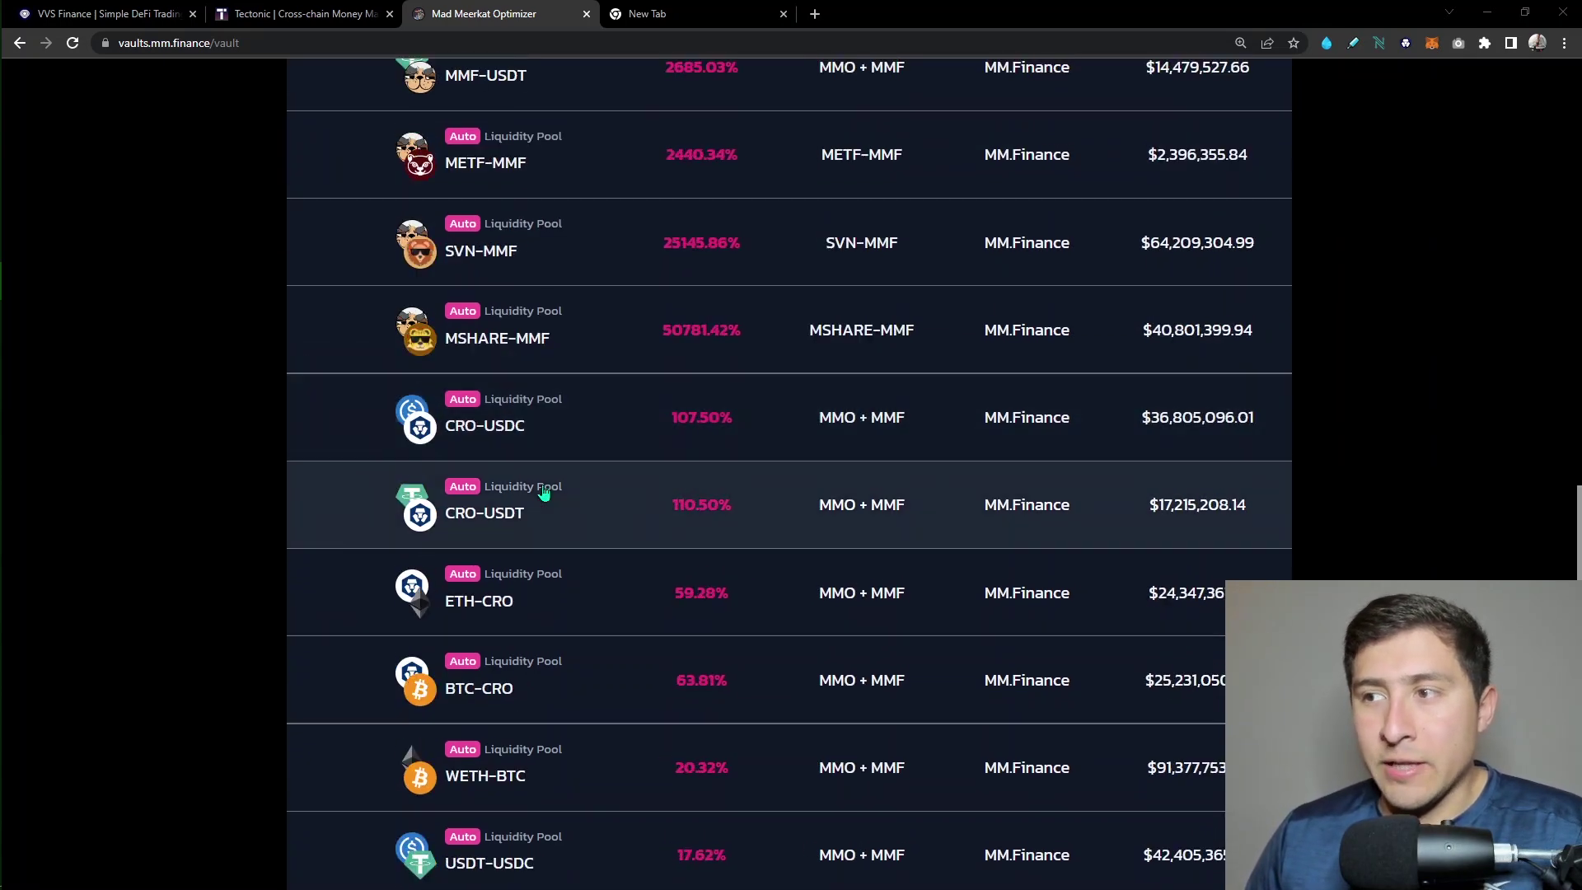
scroll(618, 445, up, 1)
Visit the MSHARE-MMF vault's staking page, then return to the full vault list.
click(620, 400)
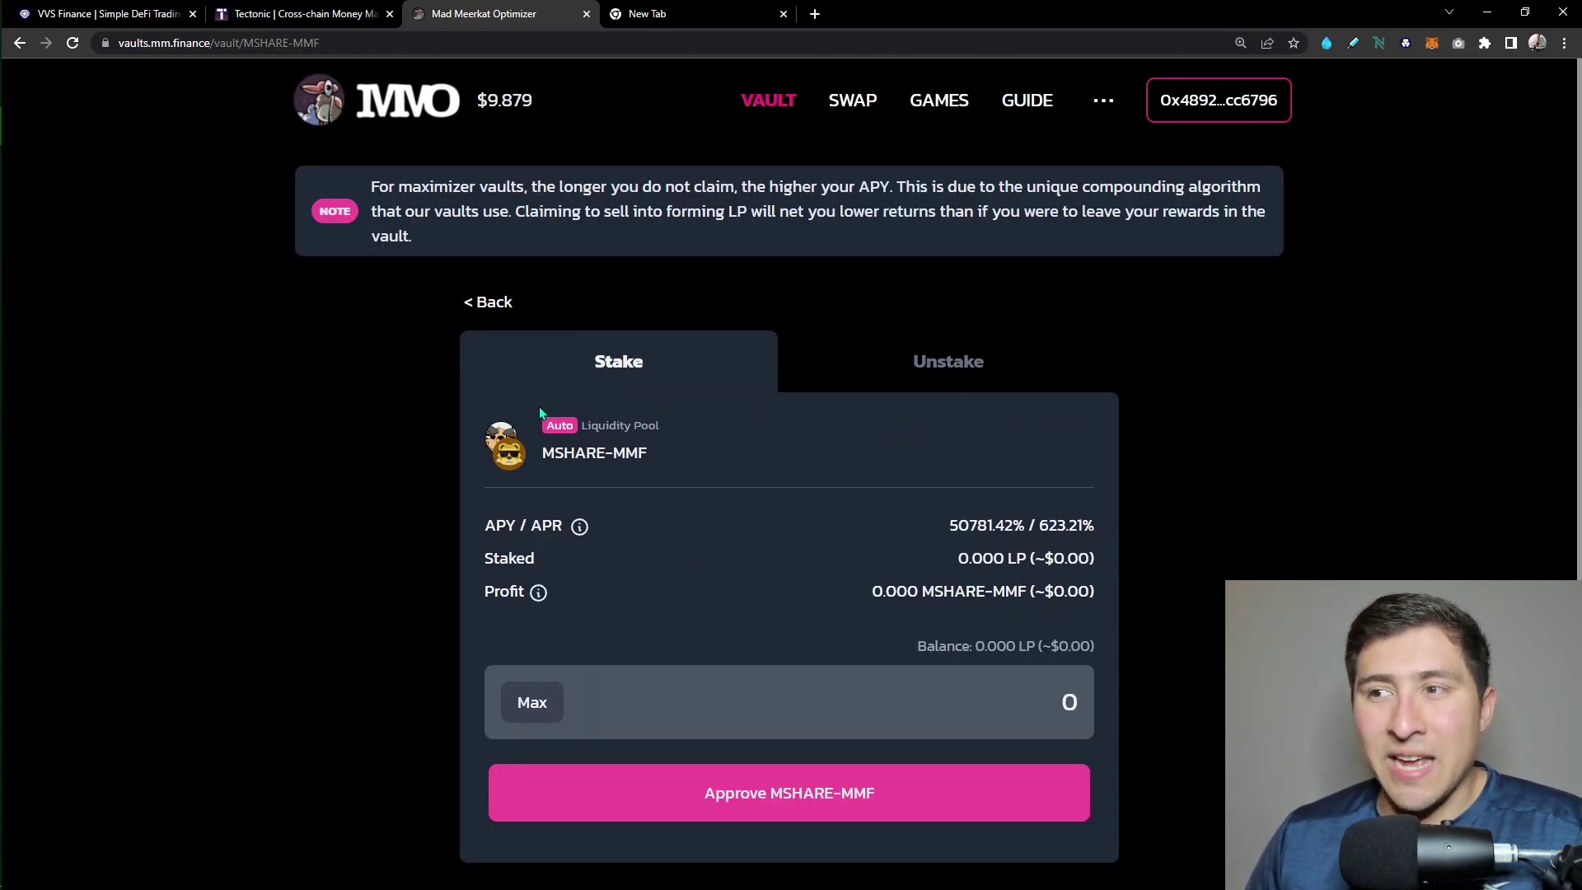
scroll(725, 545, down, 1)
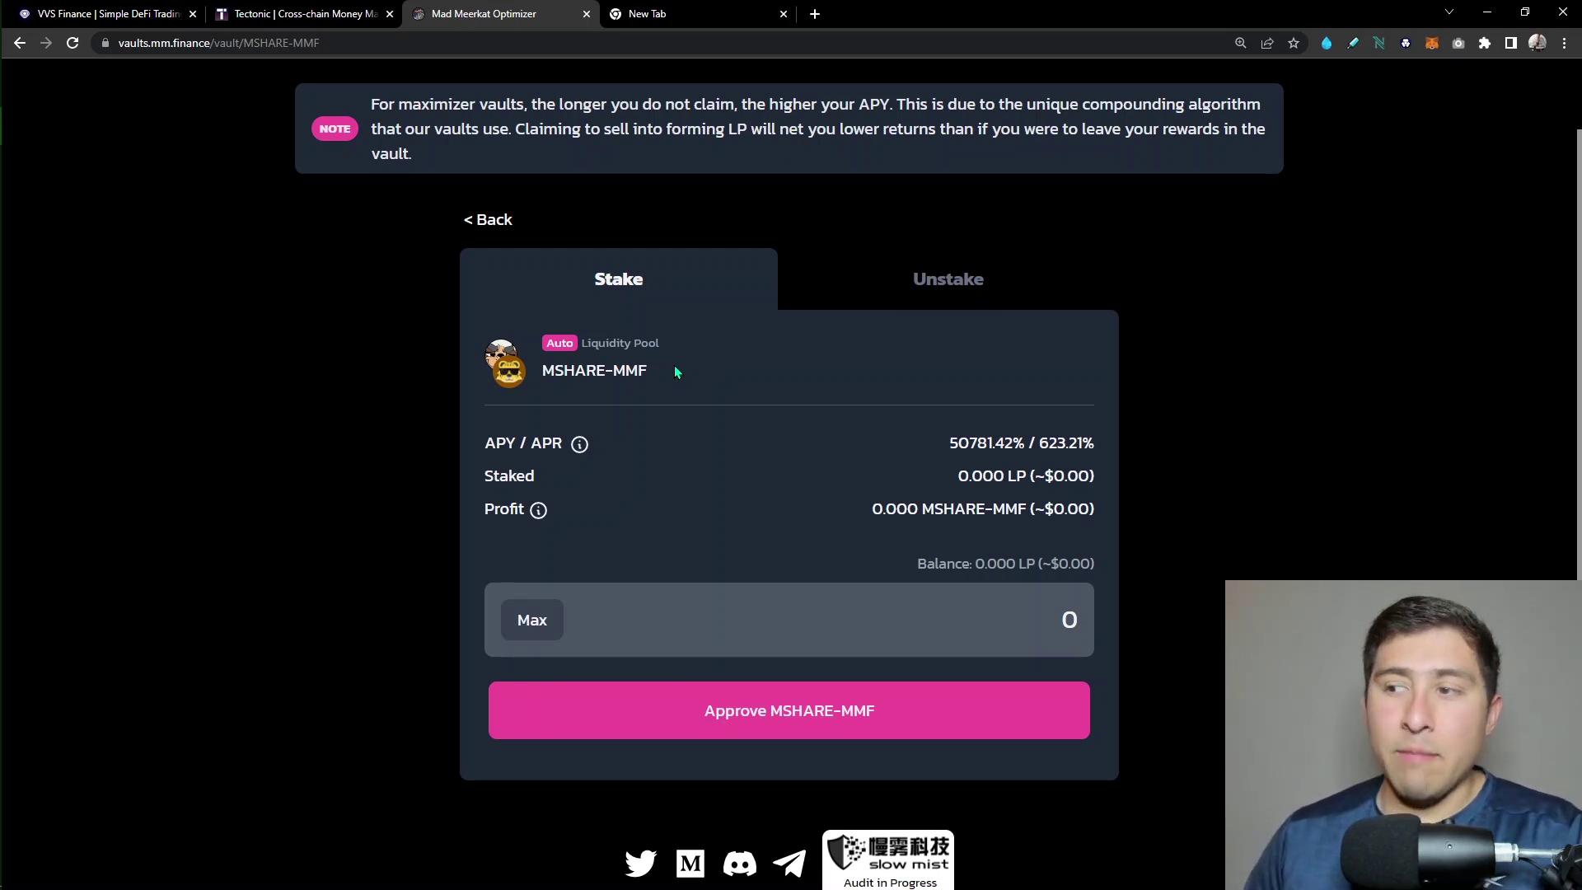
click(470, 220)
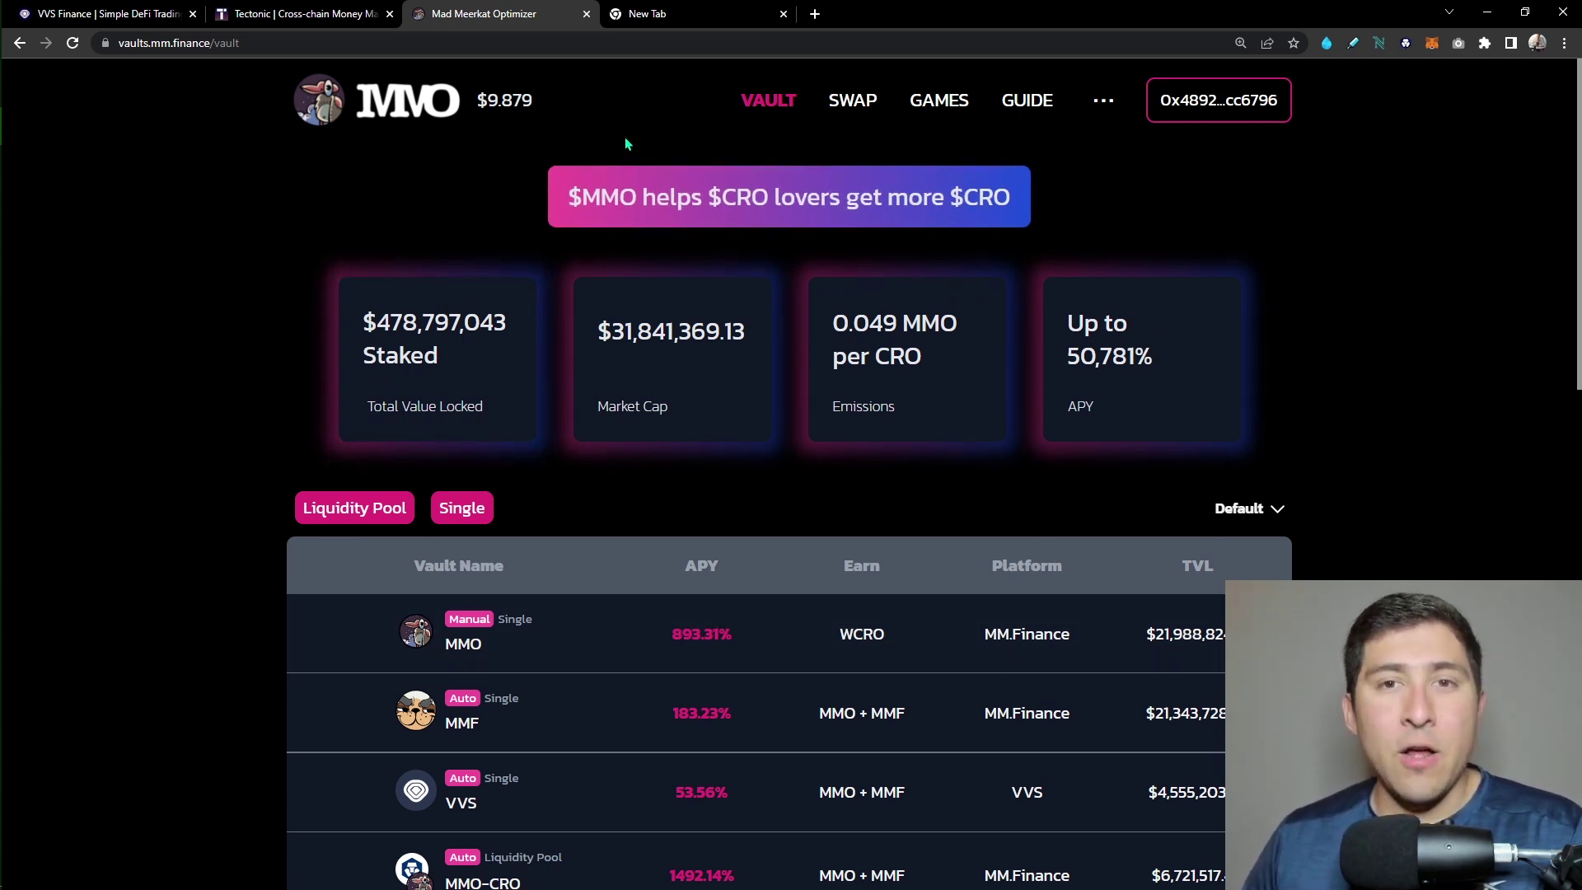
Close the Mad Meerkat Optimizer tab and return to Tectonic's TONIC staking page.
click(585, 13)
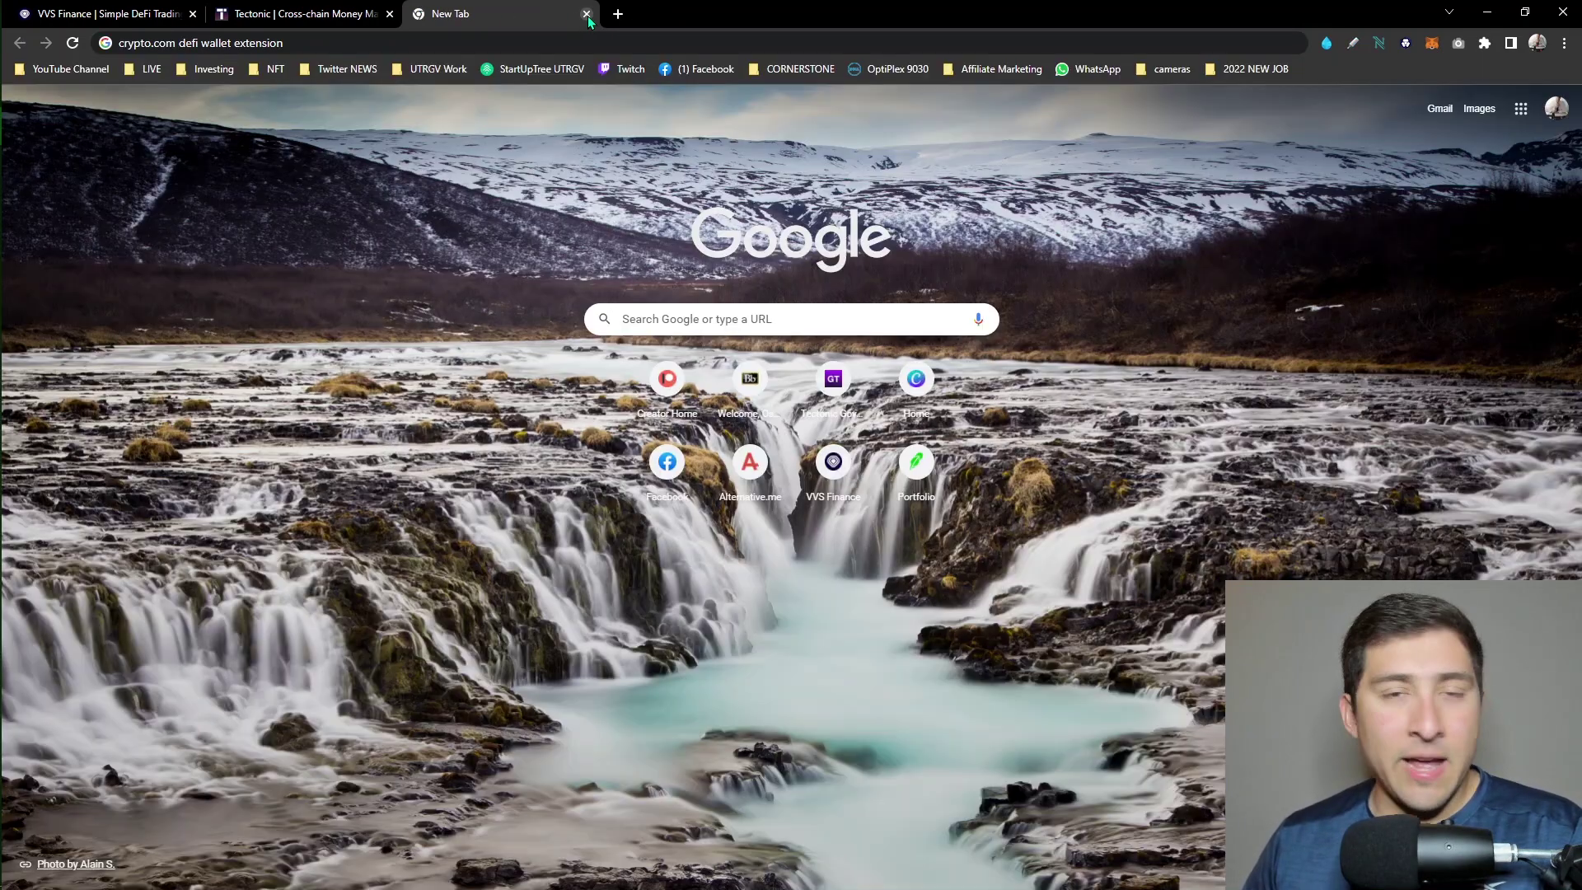
click(334, 13)
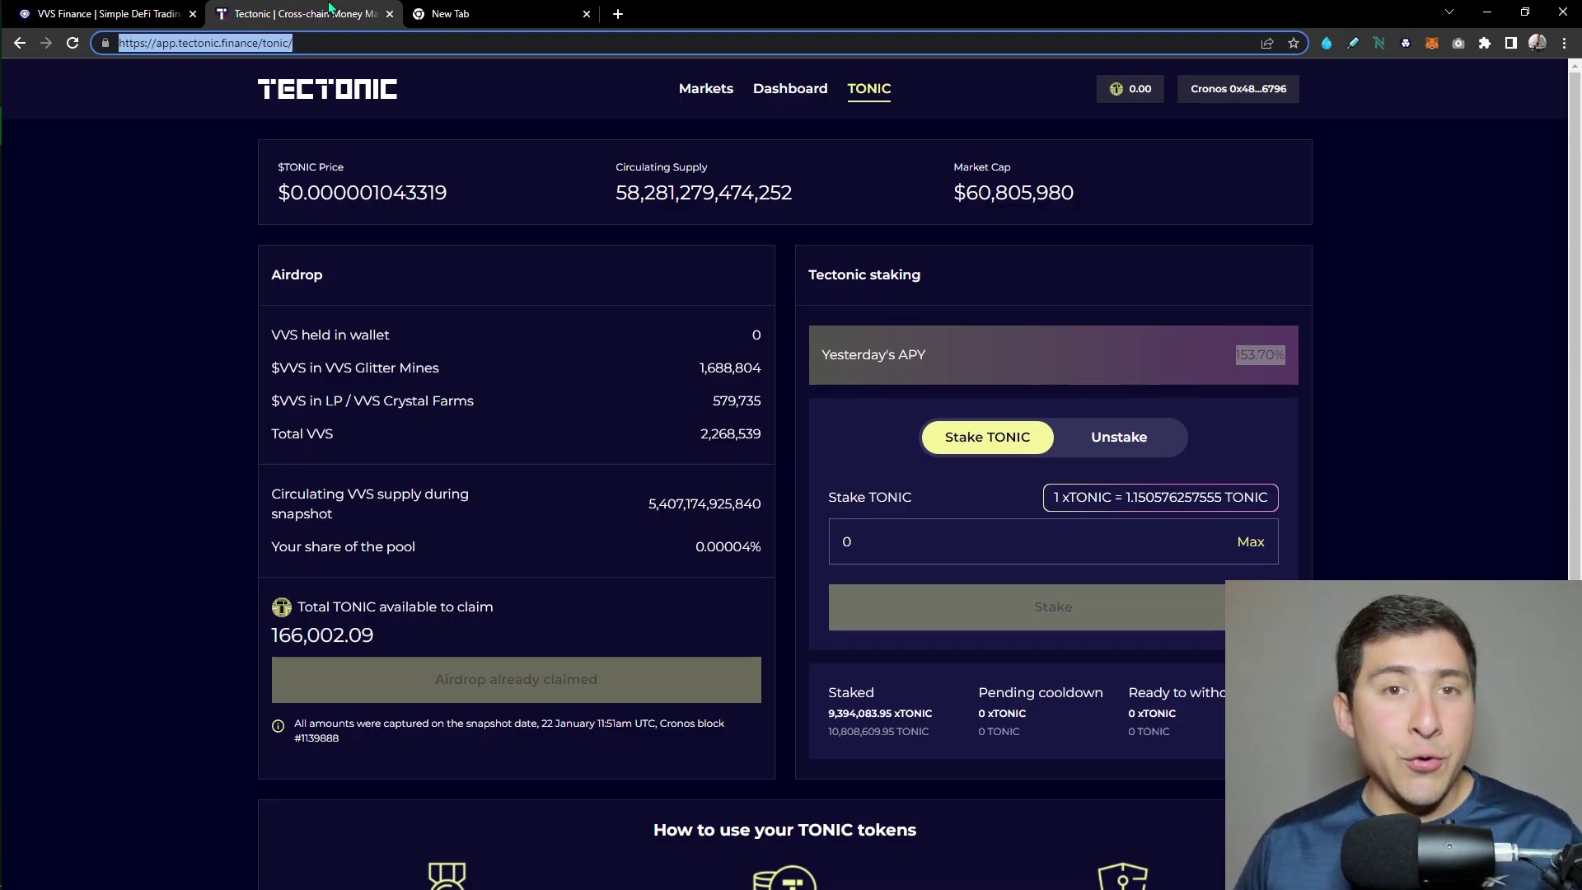